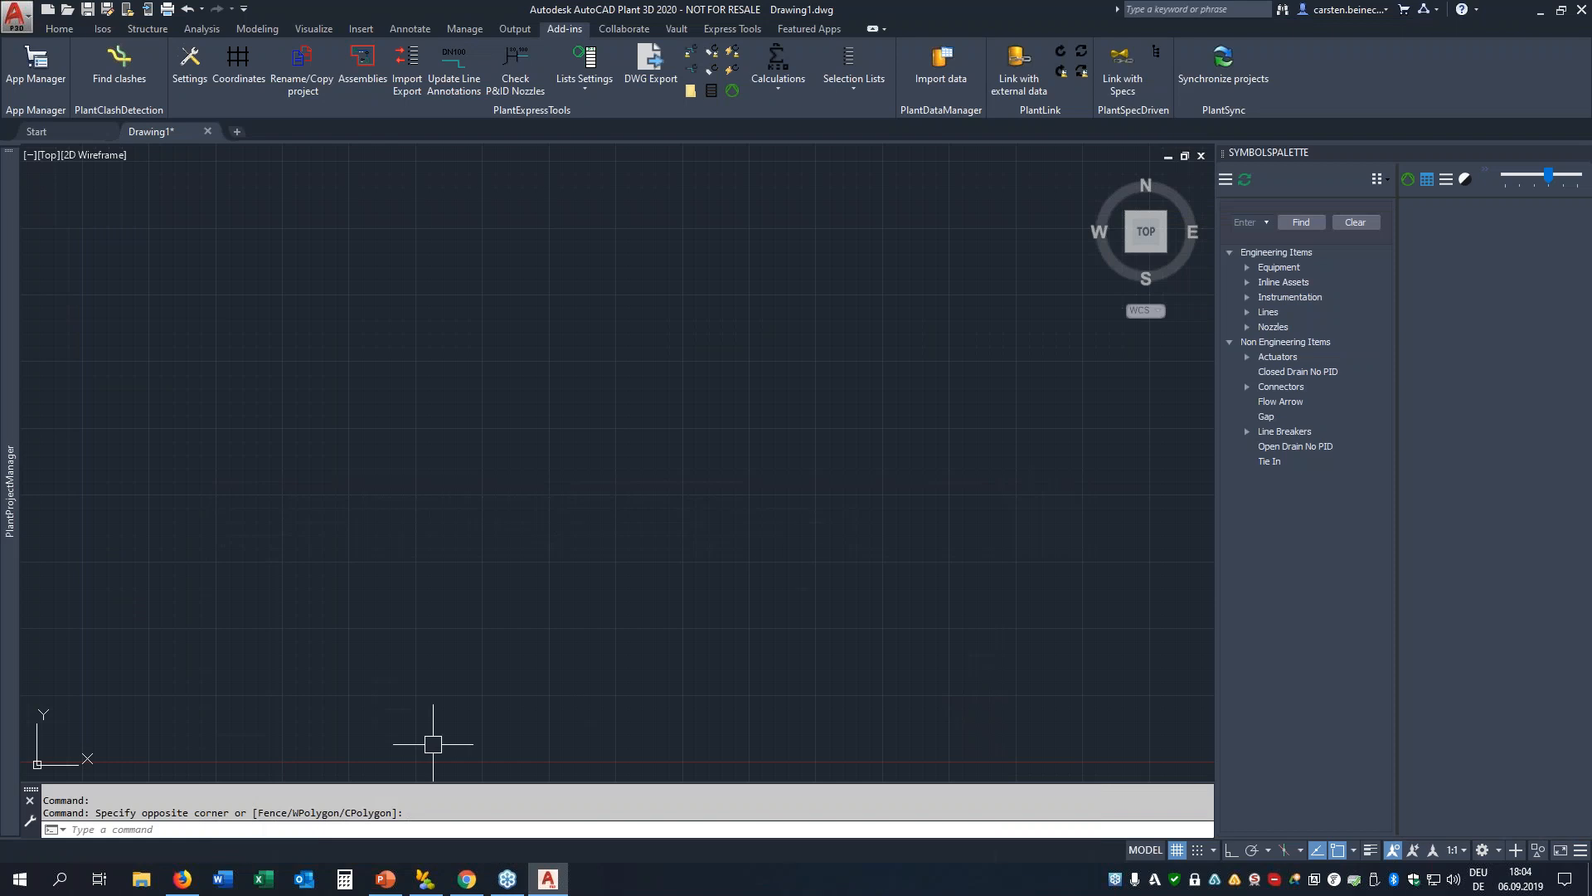
Minimize the current drawing window and start PlantDataManager from the desktop's PlantTools group
click(1541, 11)
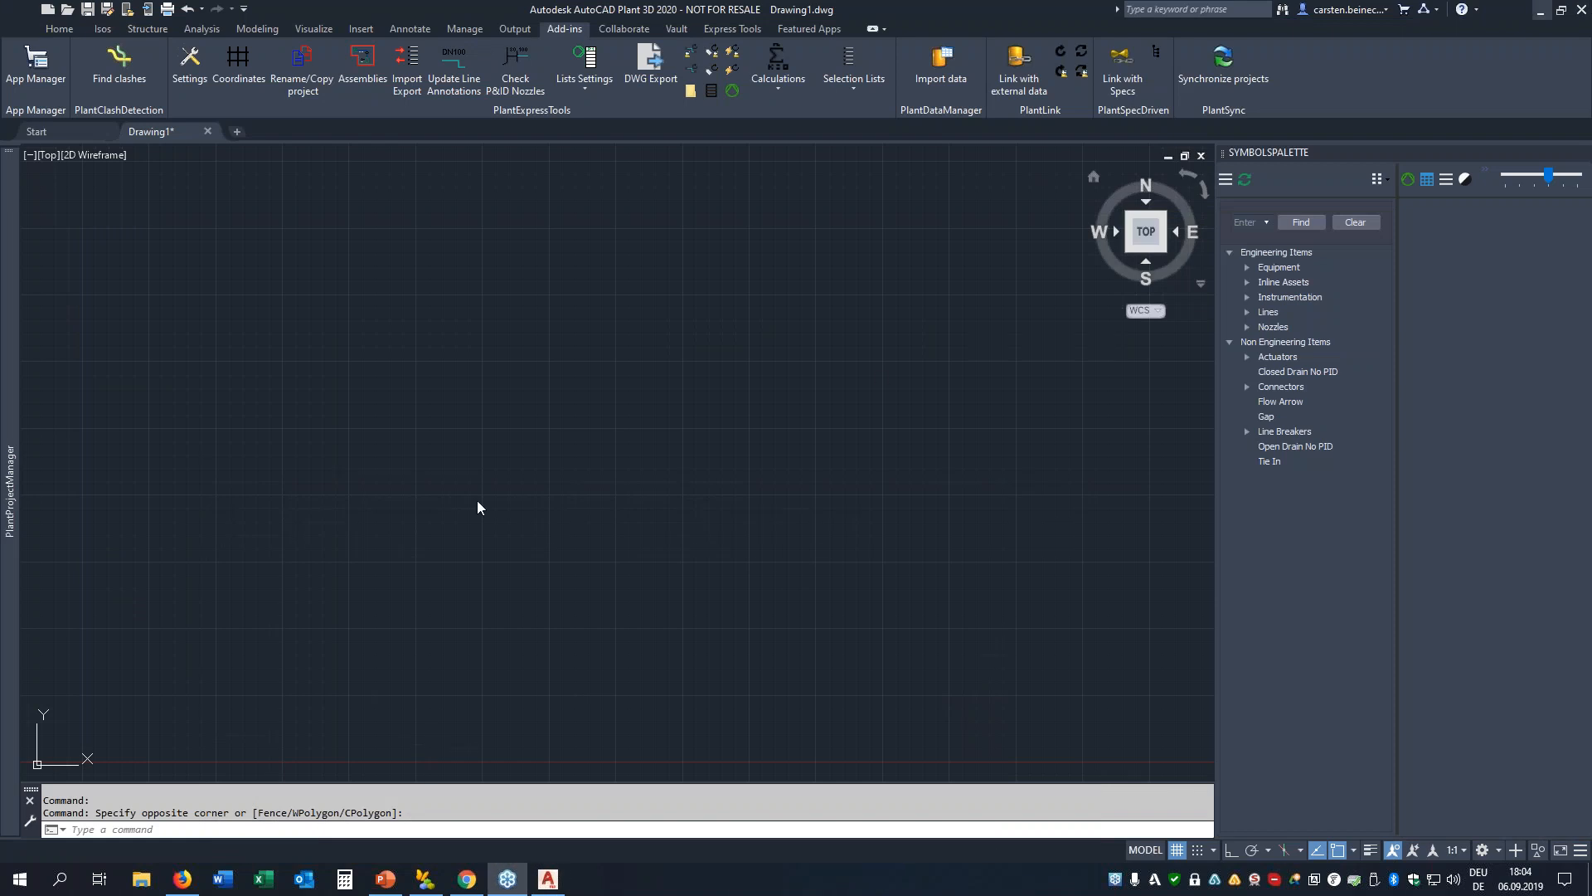
drag(624, 162, 624, 159)
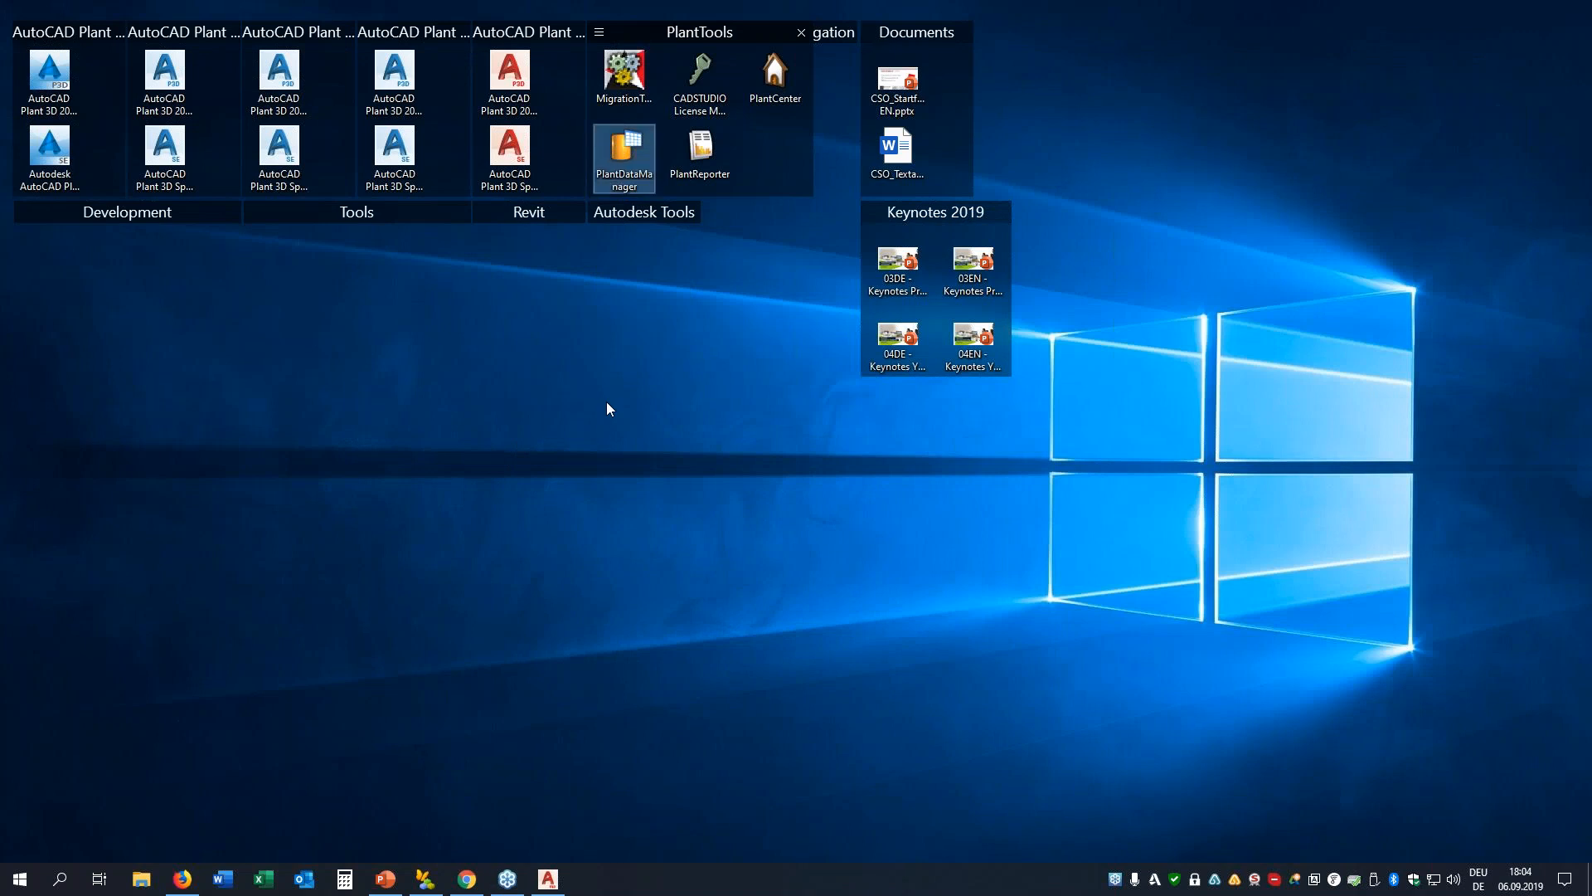
double_click(635, 149)
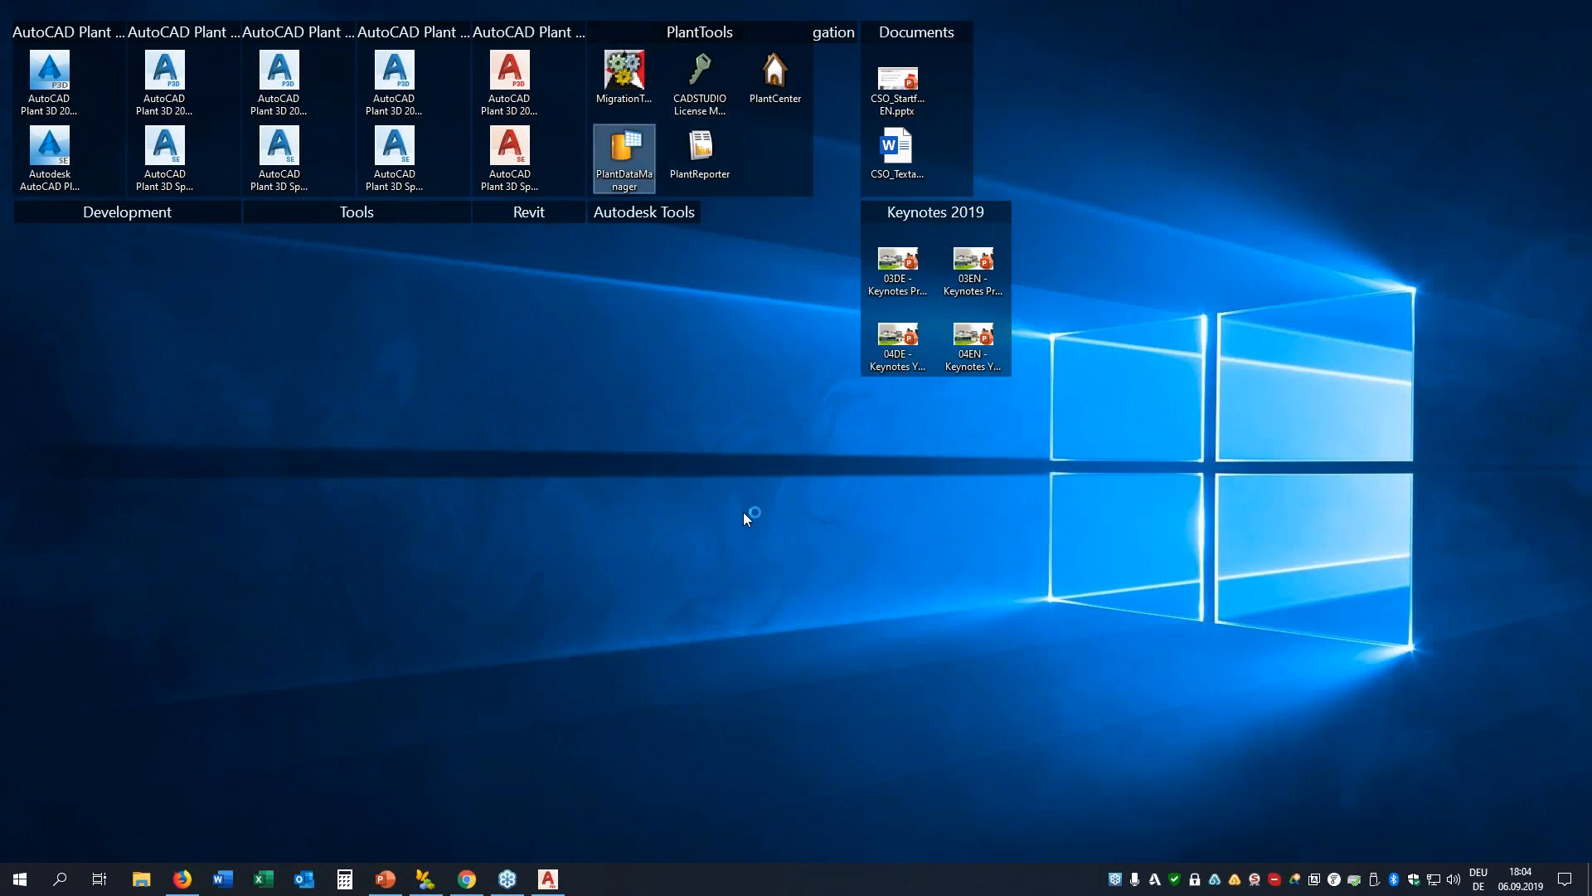
double_click(641, 185)
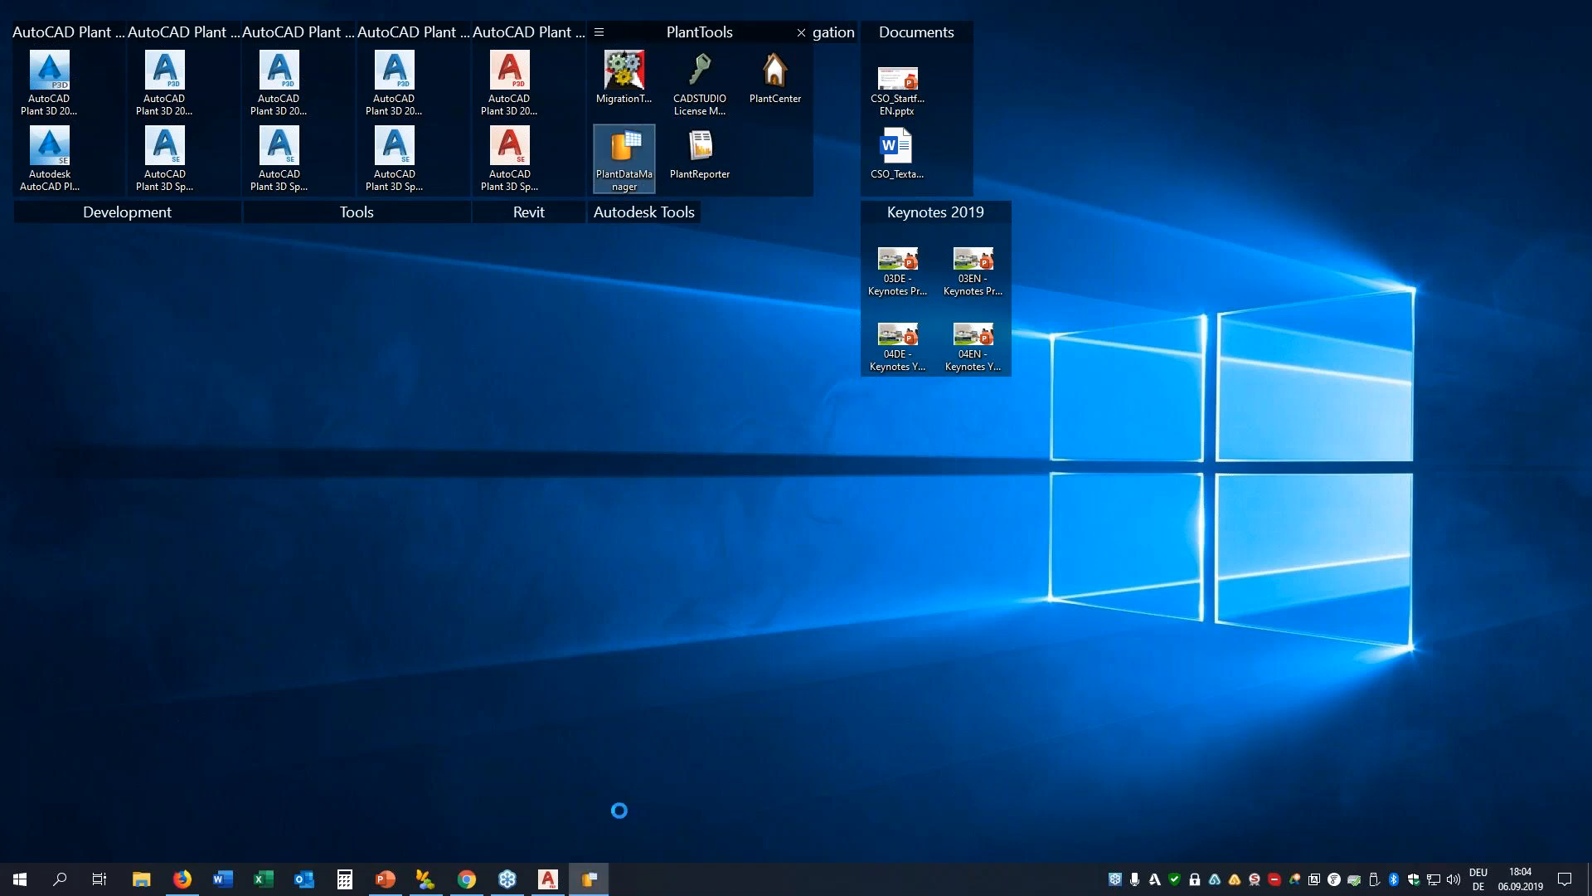
mouse_move(589, 884)
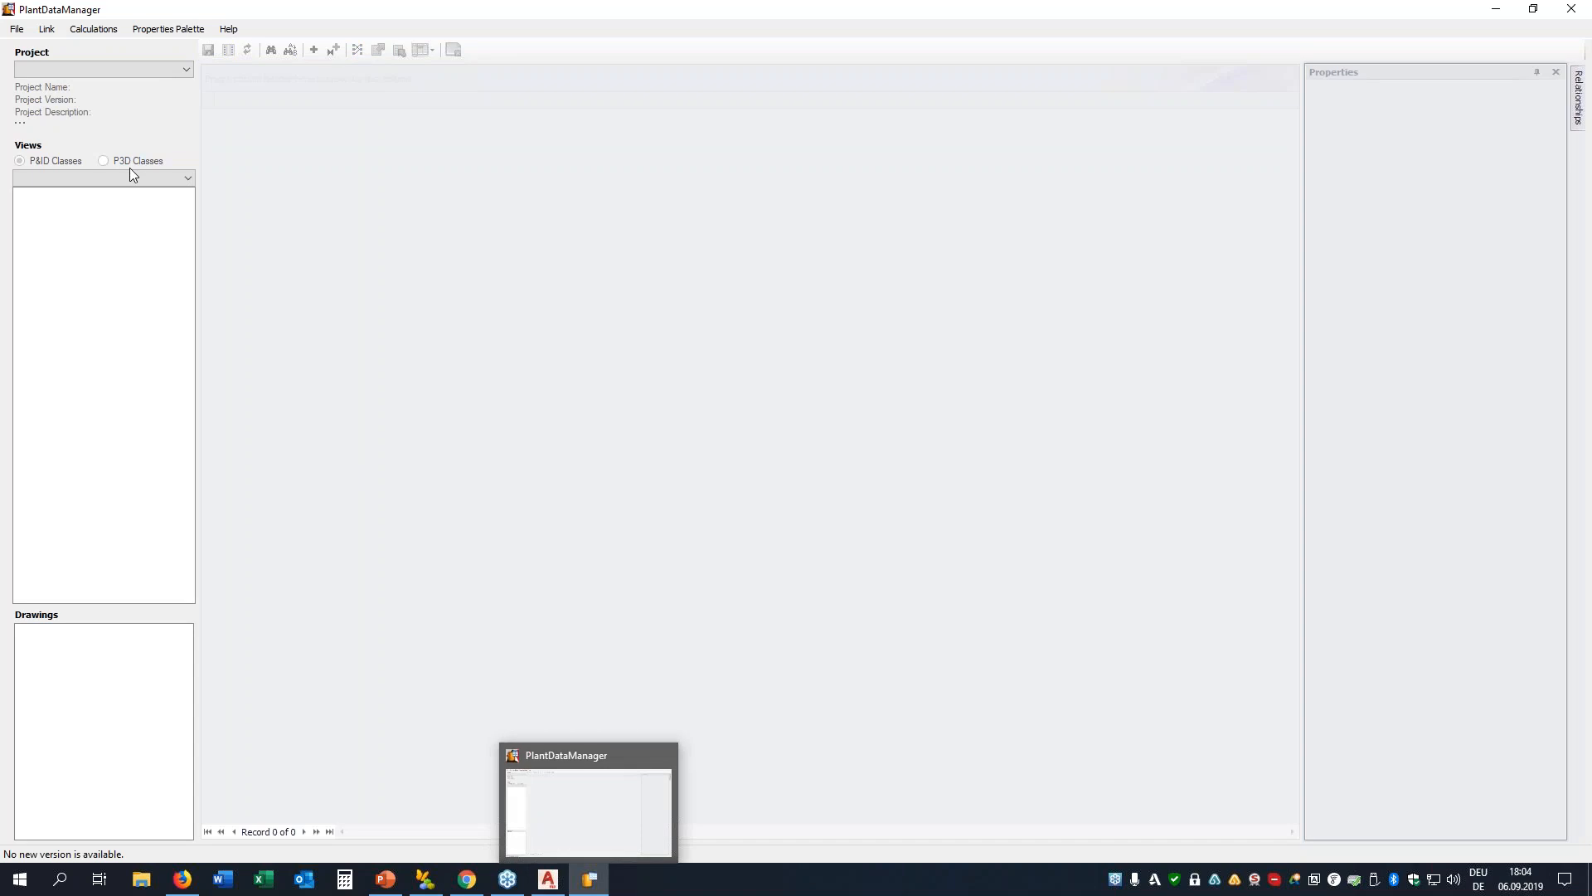
Load the PlantTools 2019 demo project and list its Equipment class under Engineering Items
click(71, 71)
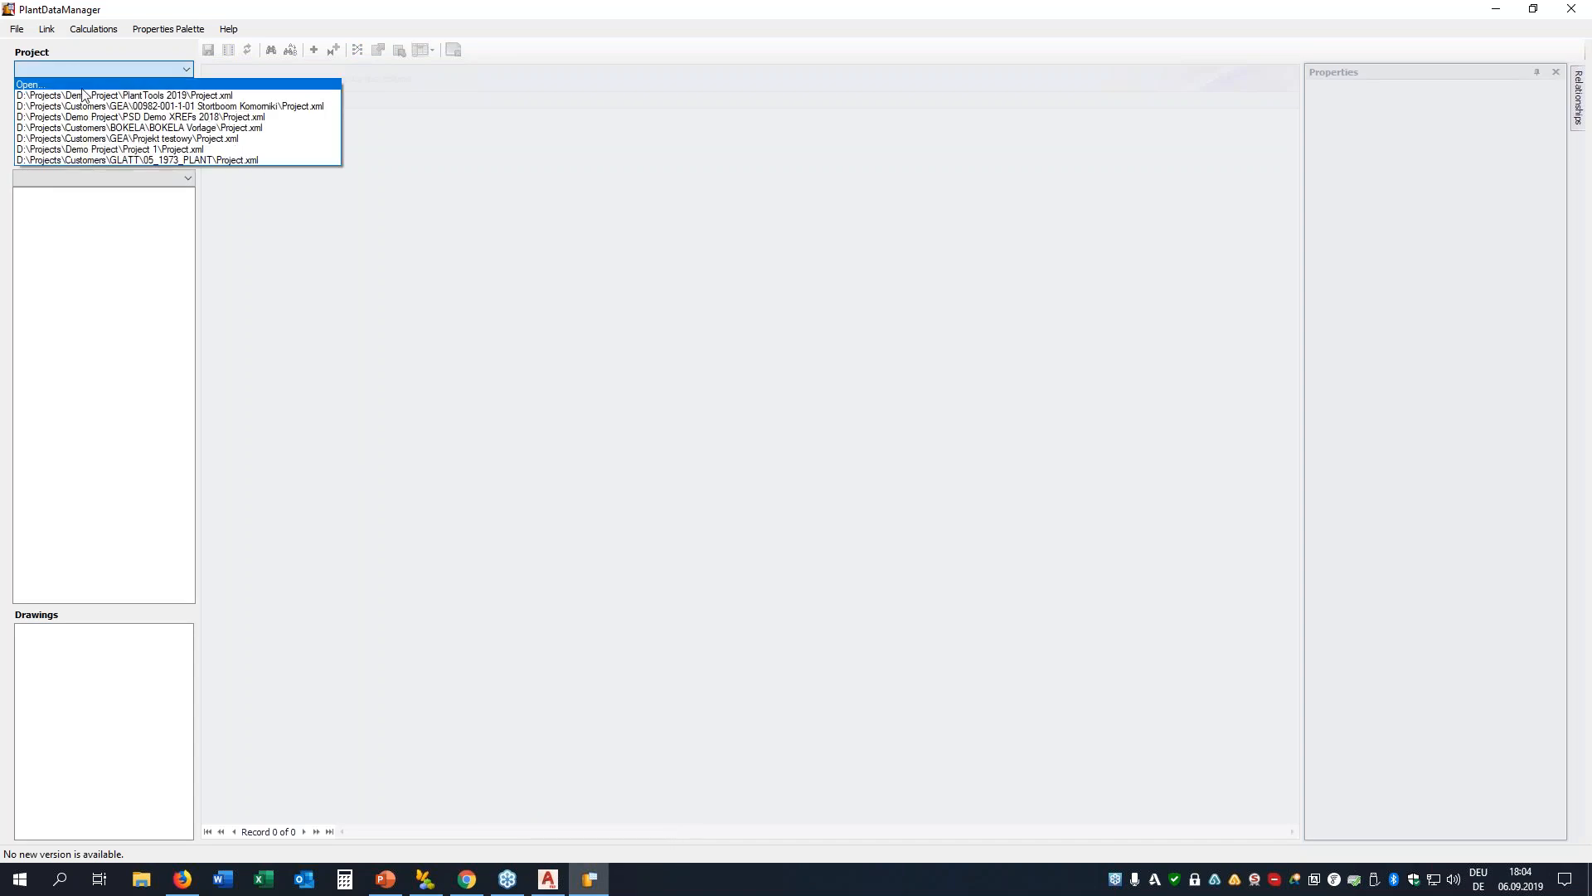
click(90, 95)
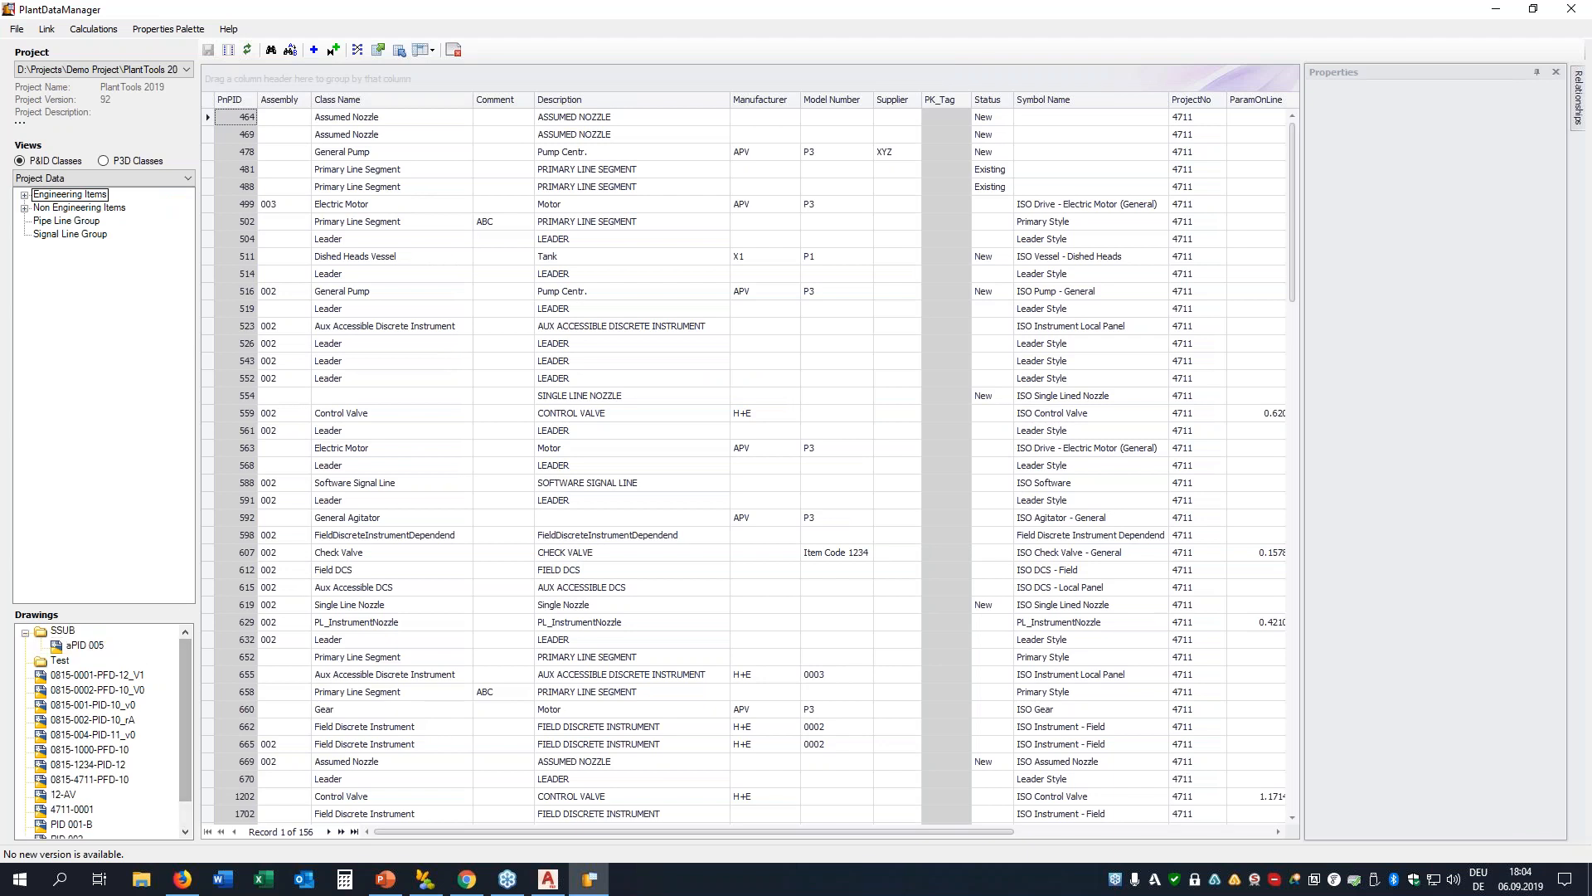
click(24, 197)
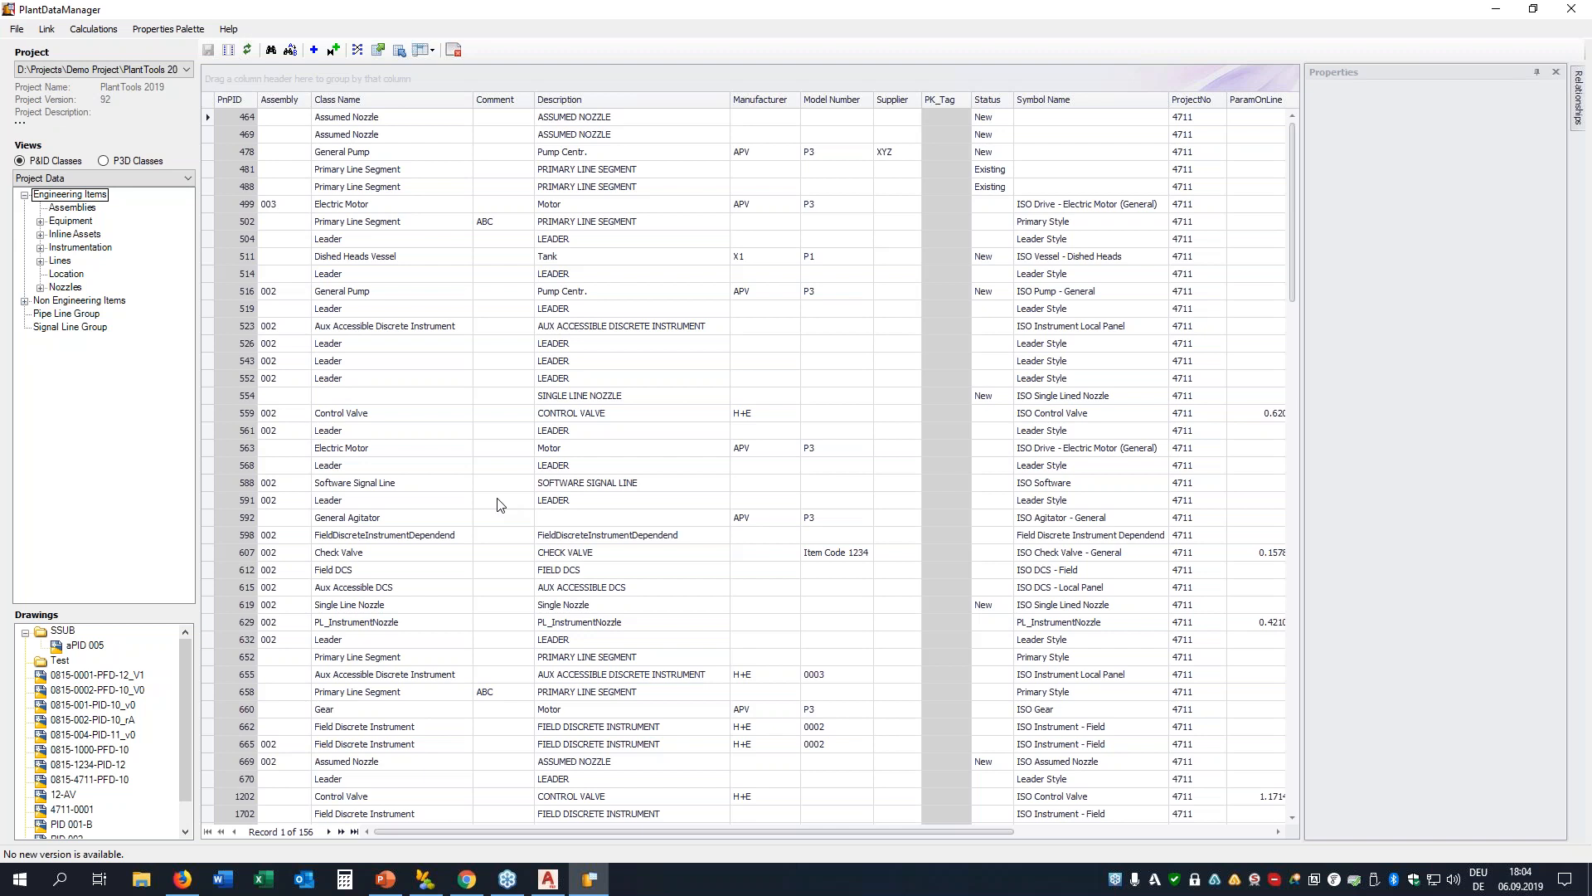
double_click(77, 221)
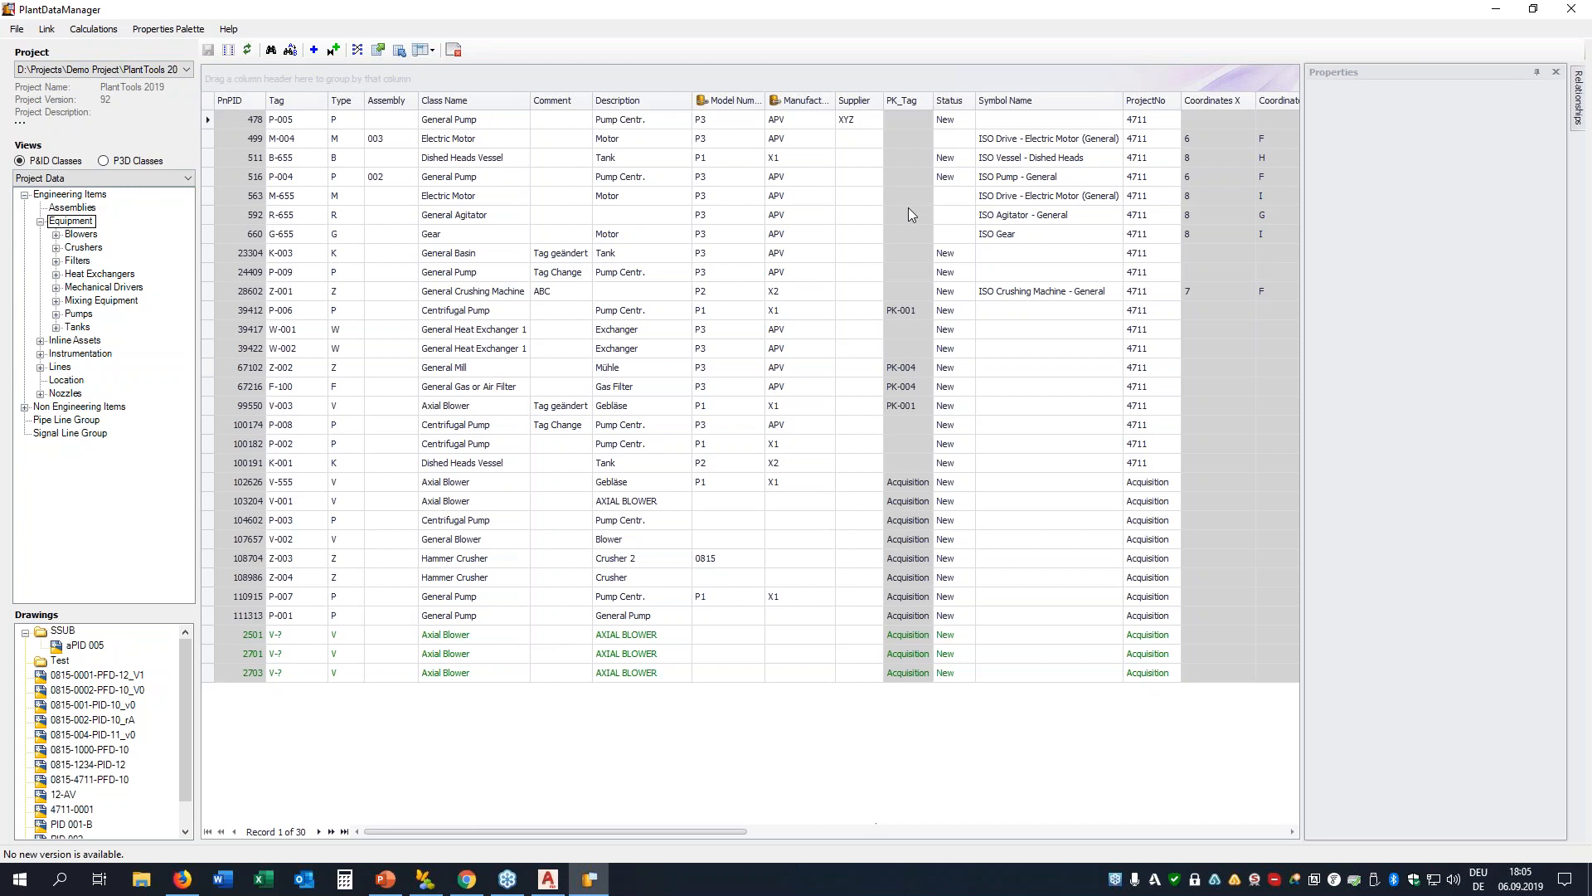
View the equipment properties of general pump P-005 in the undocked Properties palette, and redock the palette
drag(1396, 72, 810, 178)
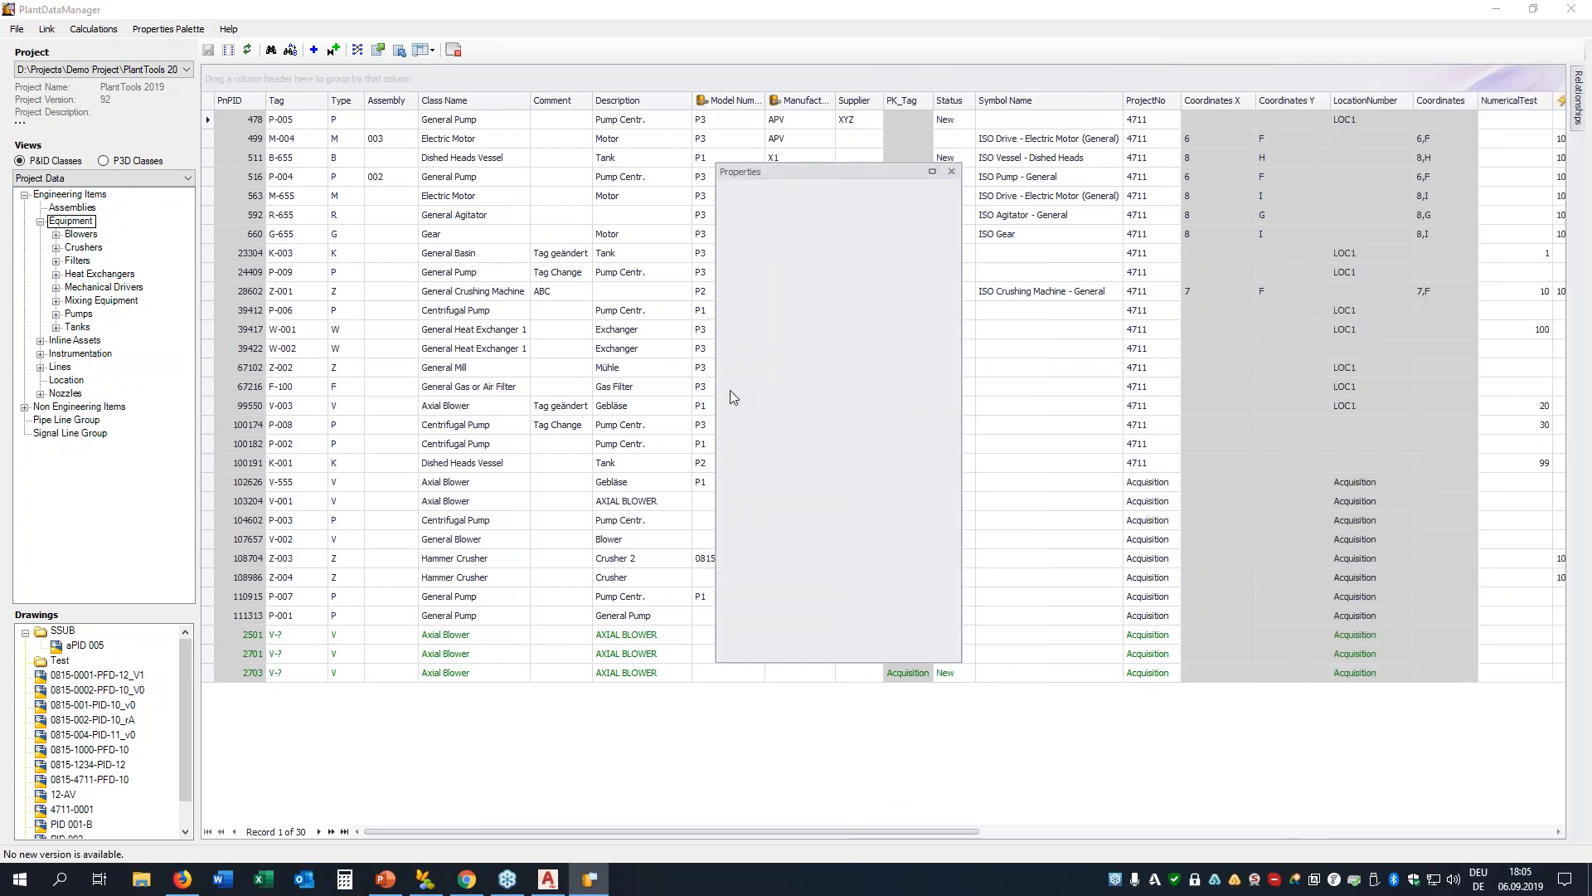
click(640, 122)
click(775, 191)
click(821, 191)
drag(809, 171, 1555, 452)
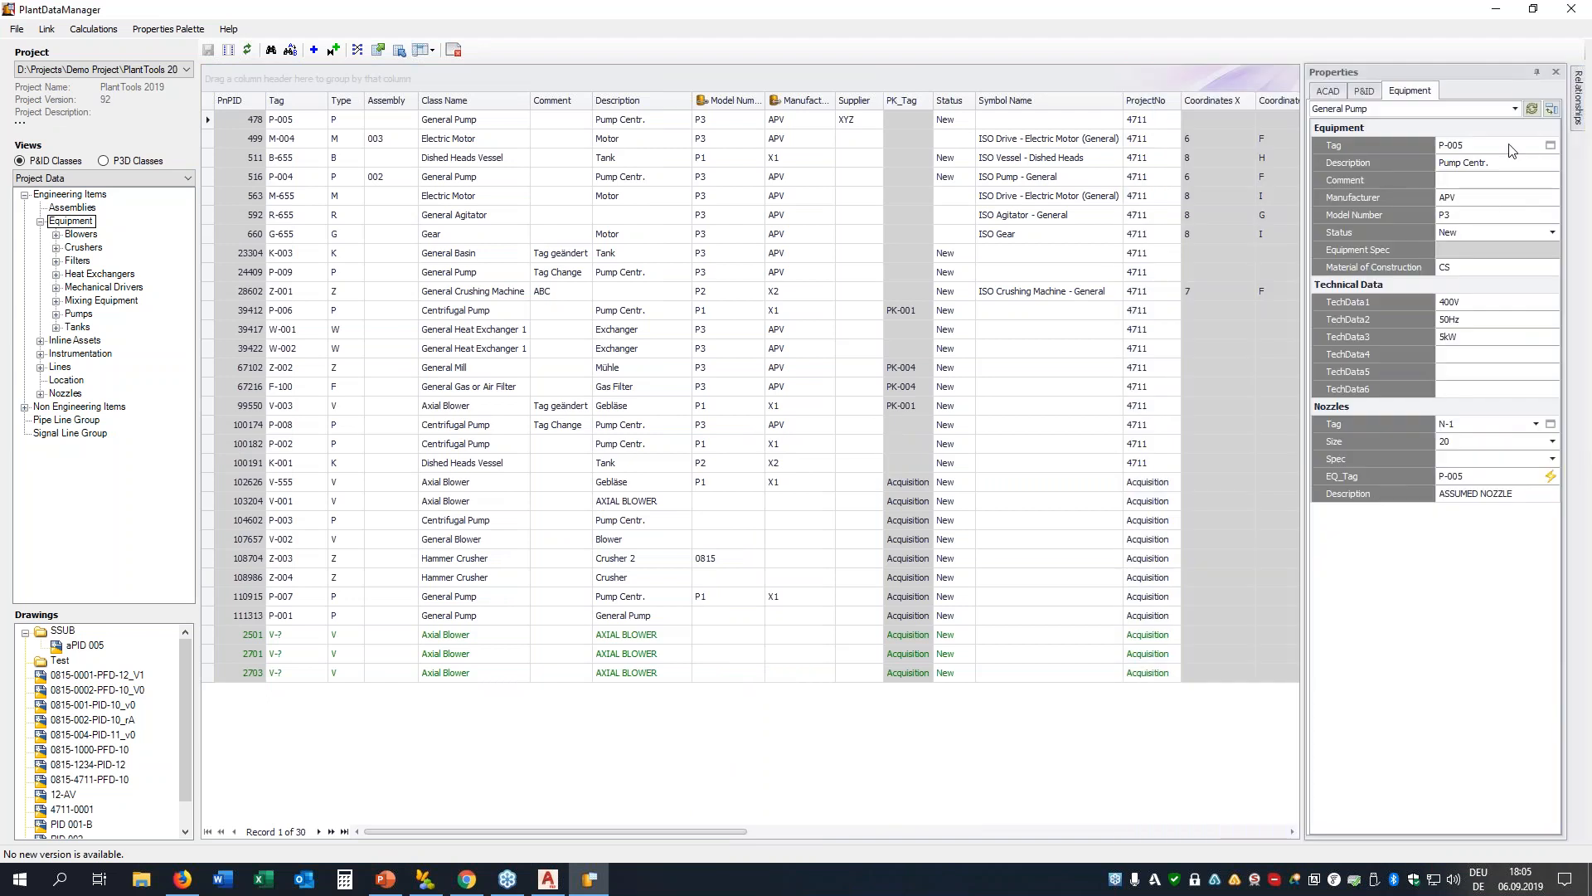
Set the Properties palette to auto-hide and pin it open again
click(1576, 92)
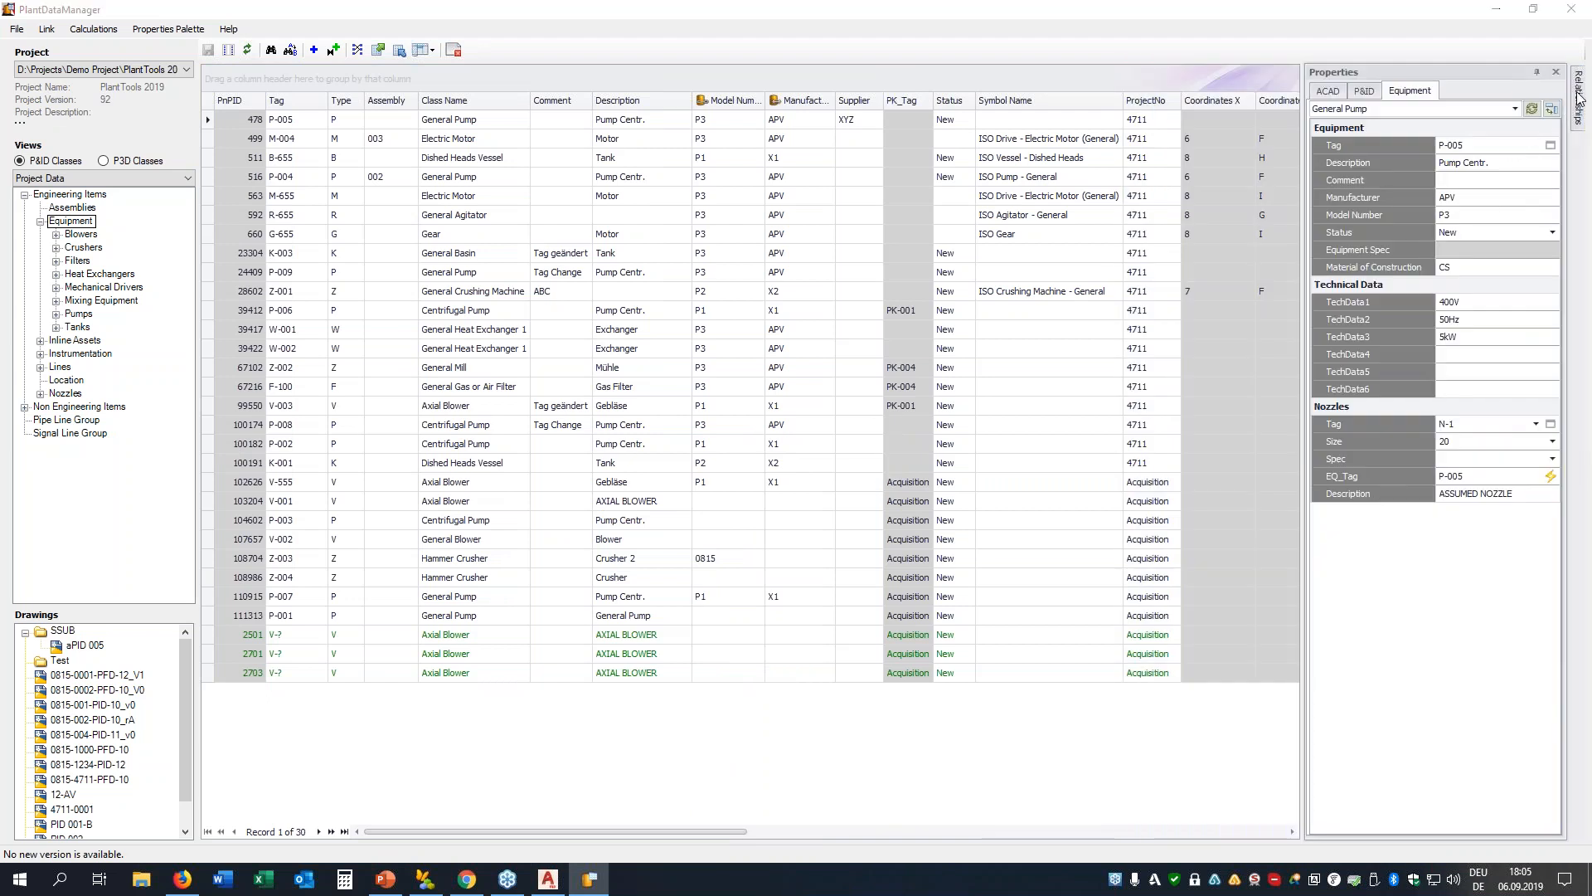
click(1537, 72)
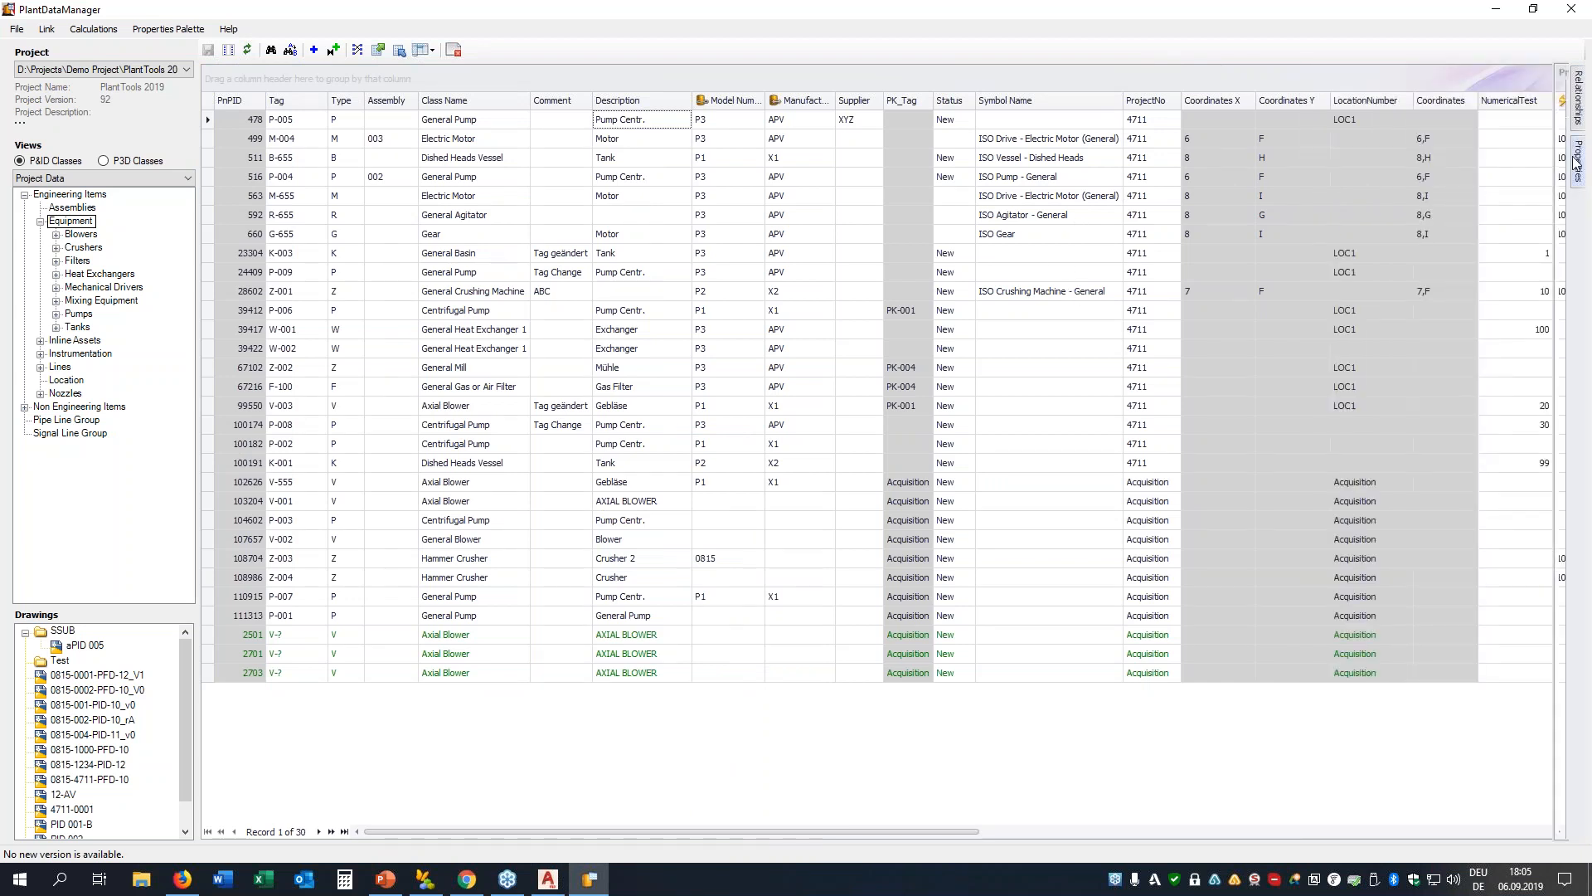
mouse_move(1586, 155)
click(1540, 73)
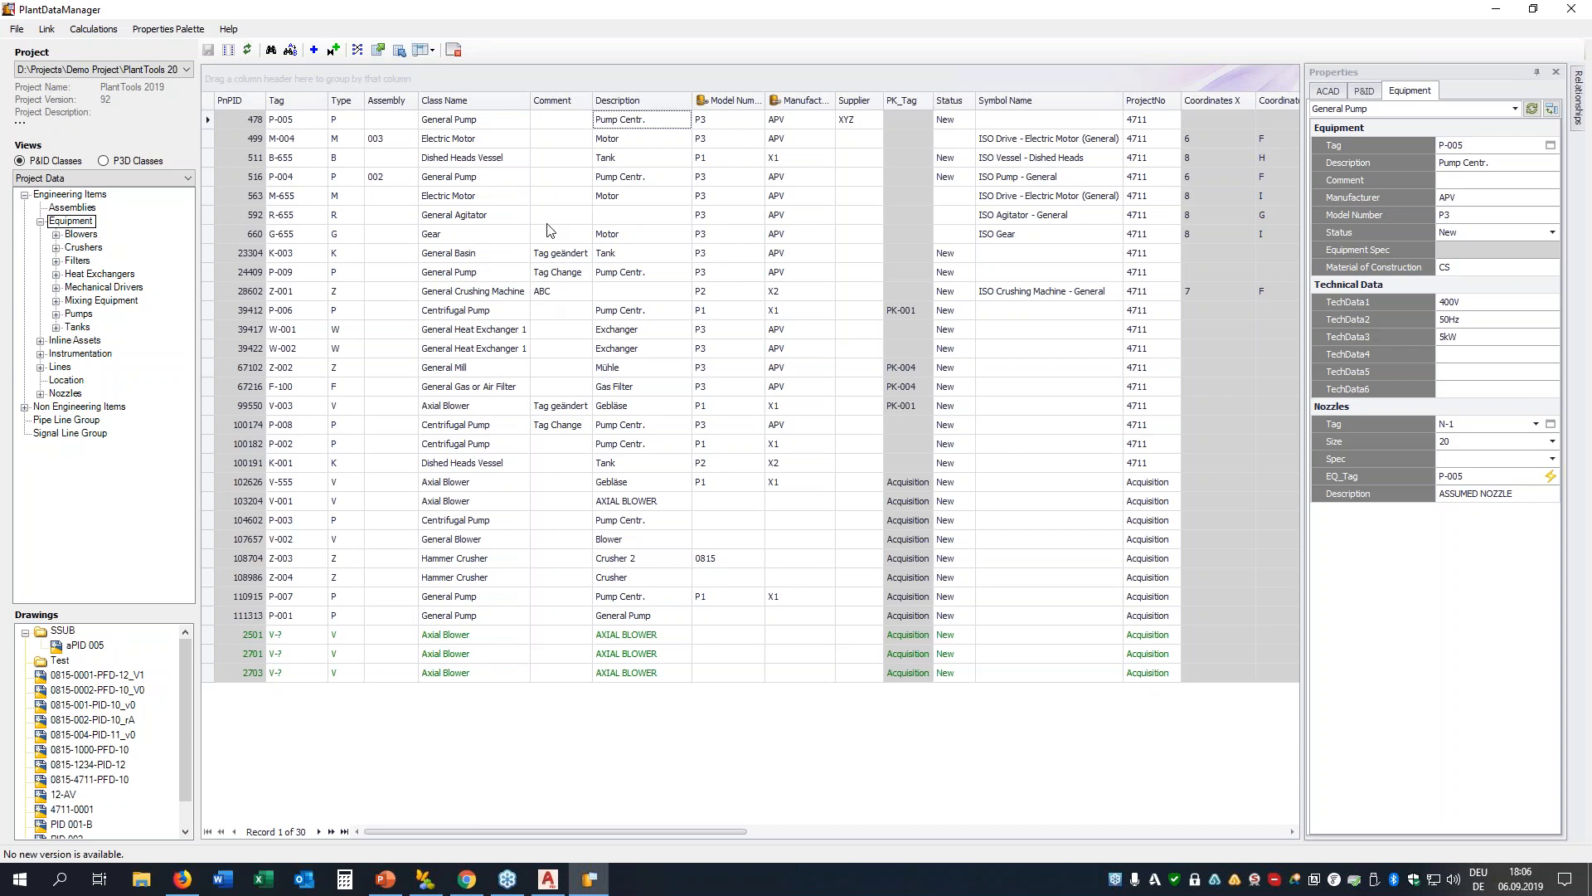
Sort the equipment table by comment and try to assign tag number 001 to centrifugal pump P-003
click(561, 103)
click(578, 617)
click(304, 484)
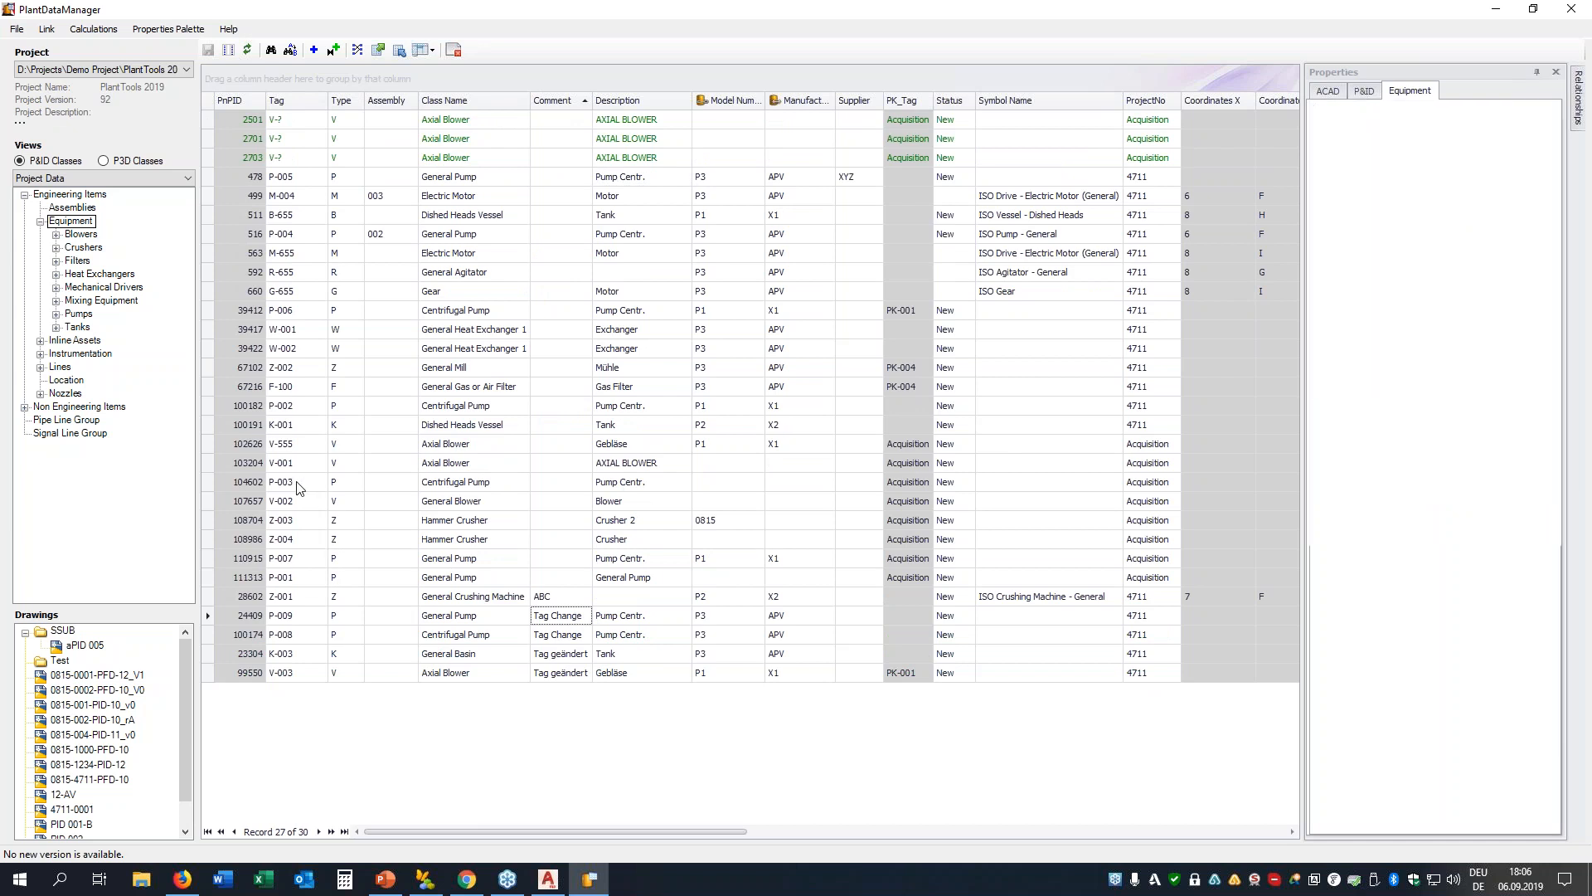
click(319, 482)
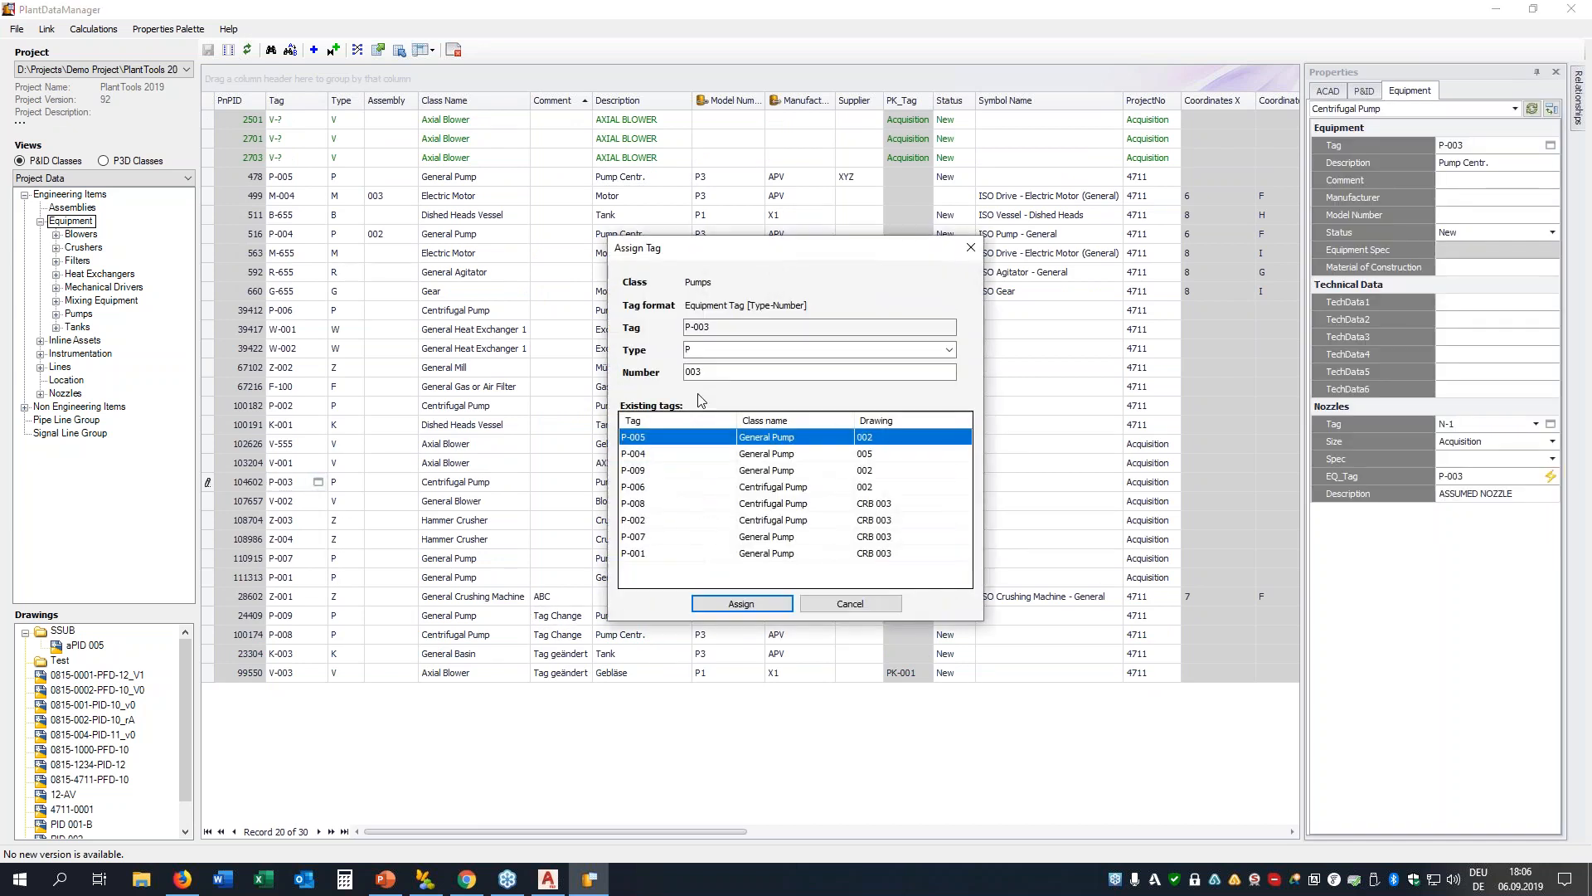
text(001)
key(Return)
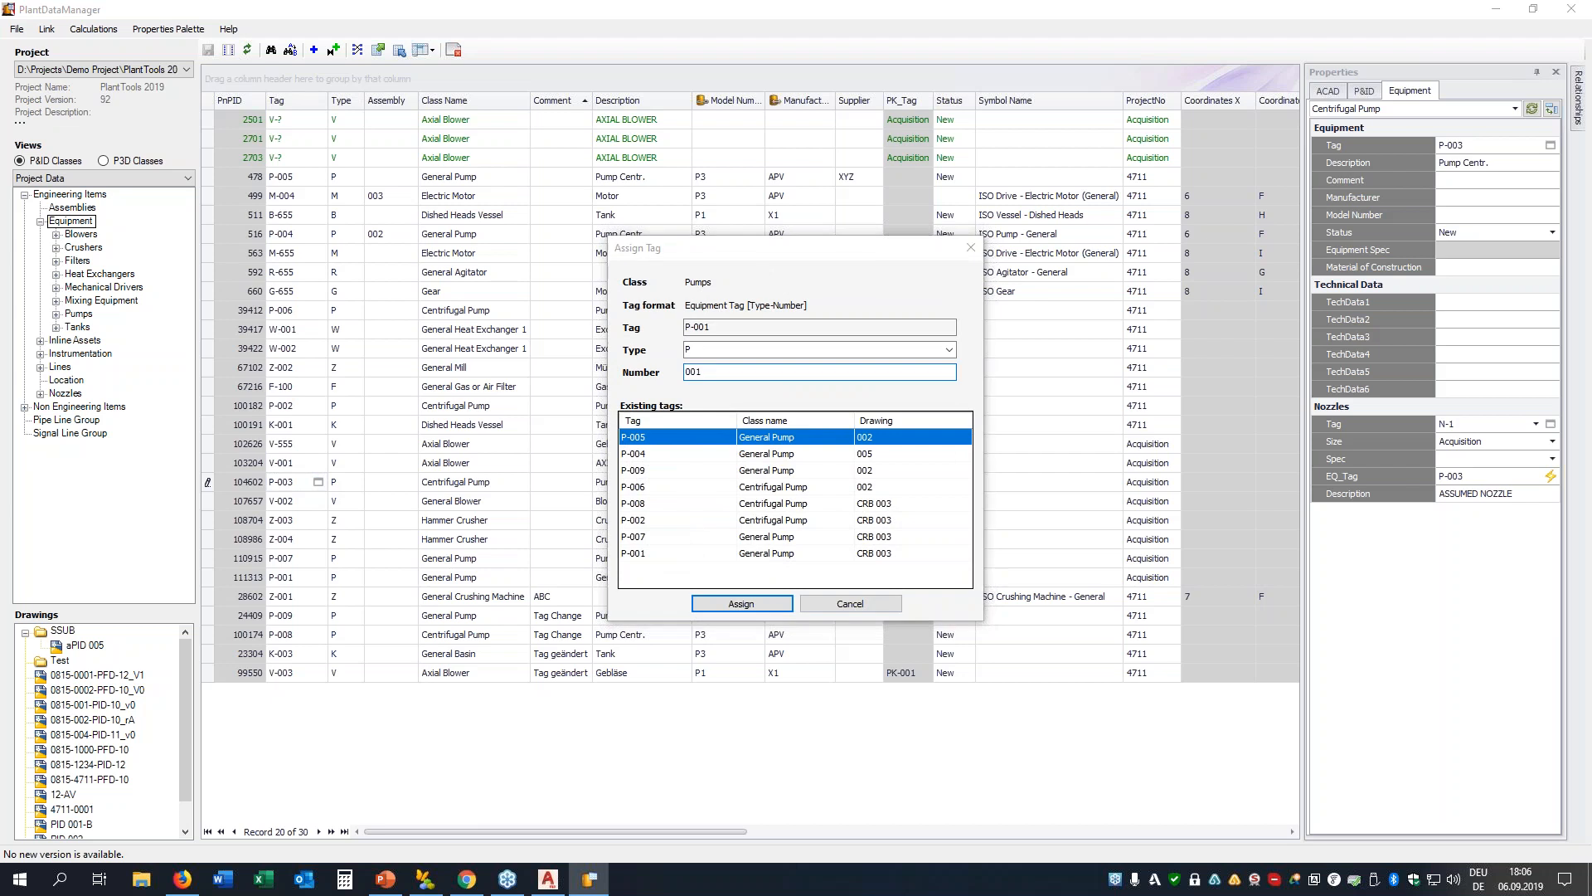
key(Return)
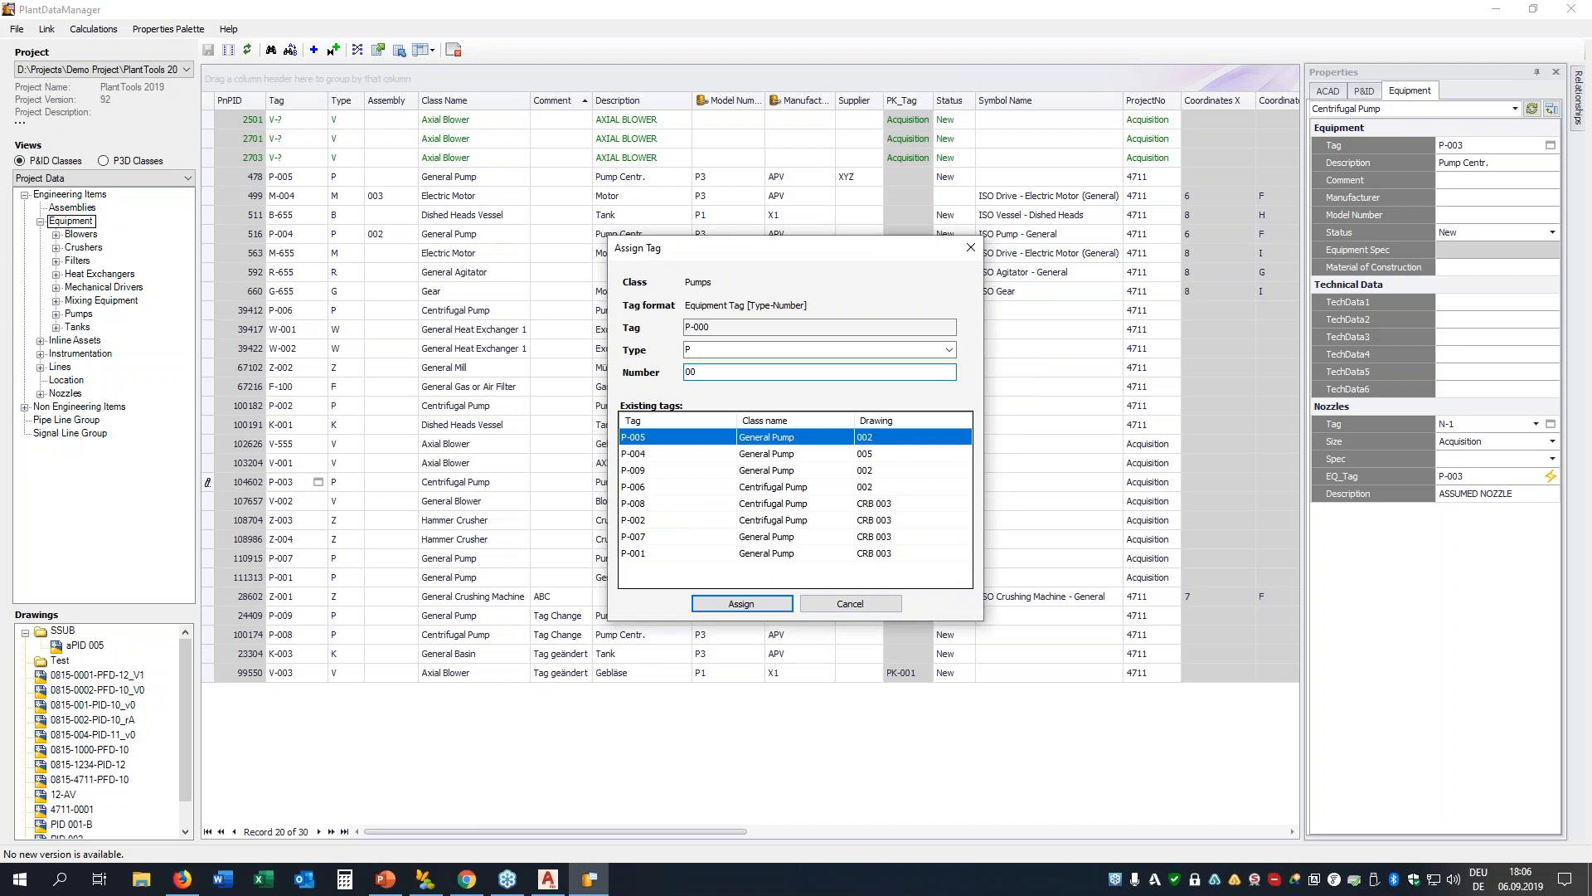
Assign tag number 010 to the centrifugal pump and review its tag and nozzle values in the properties
text(0)
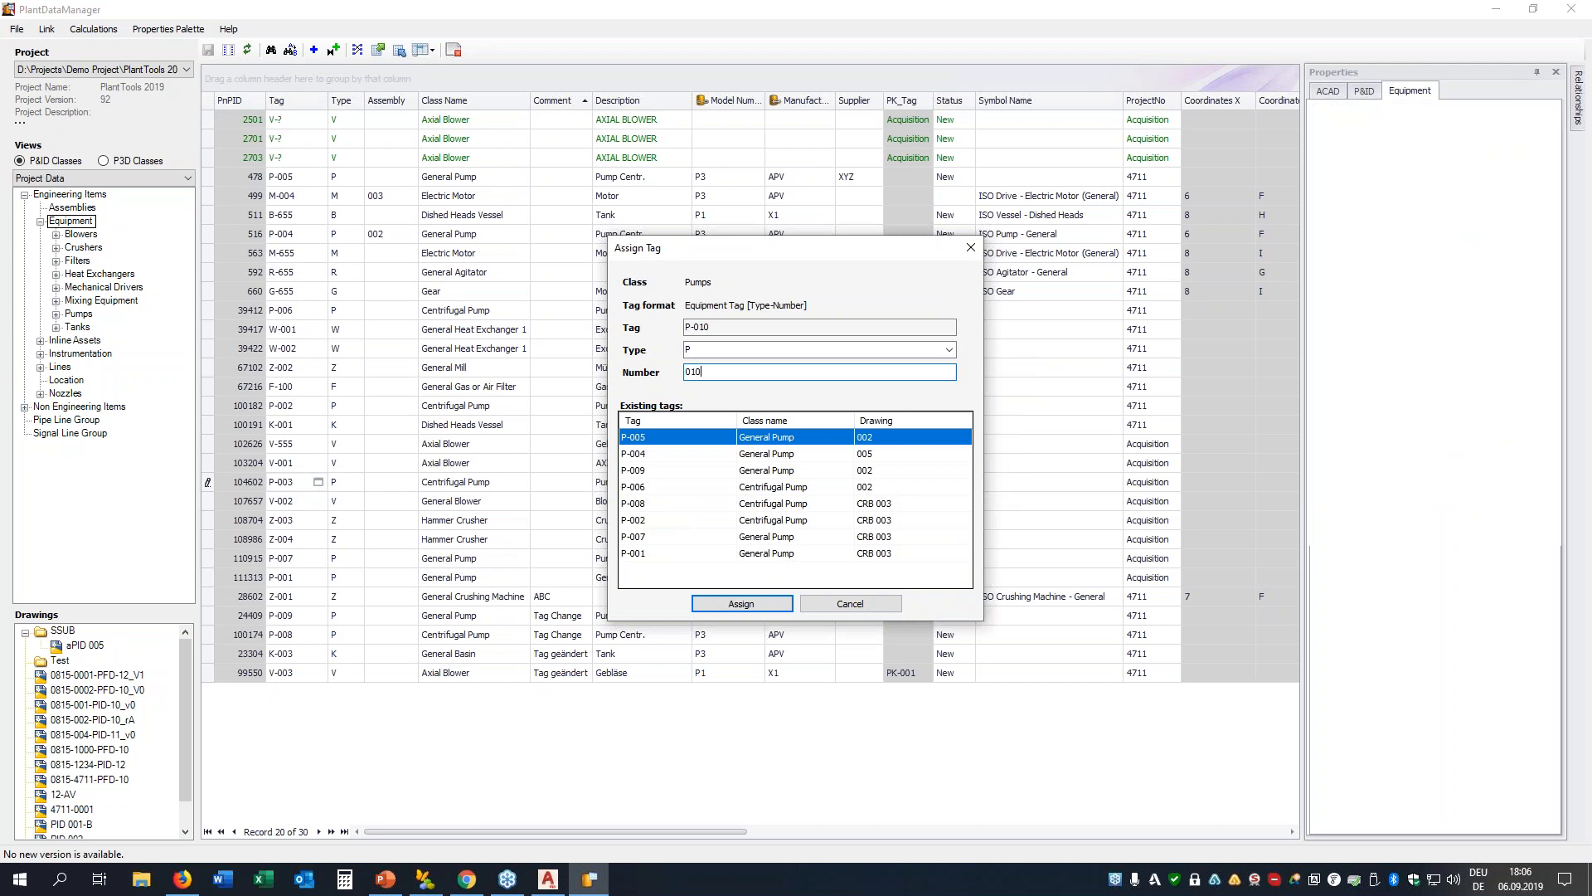
key(Return)
click(318, 465)
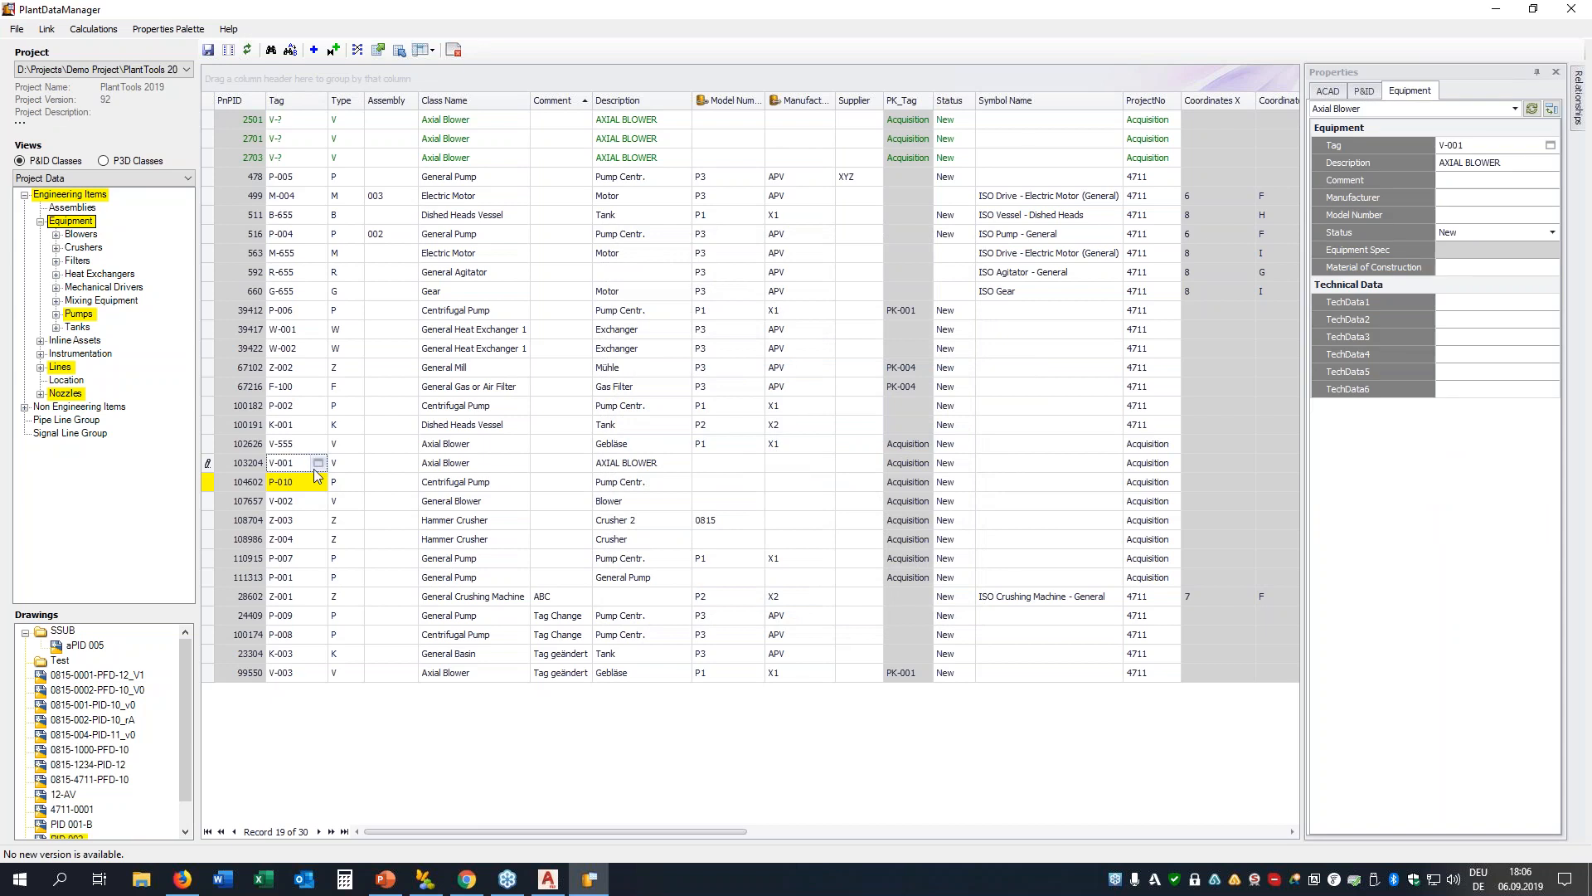
click(290, 485)
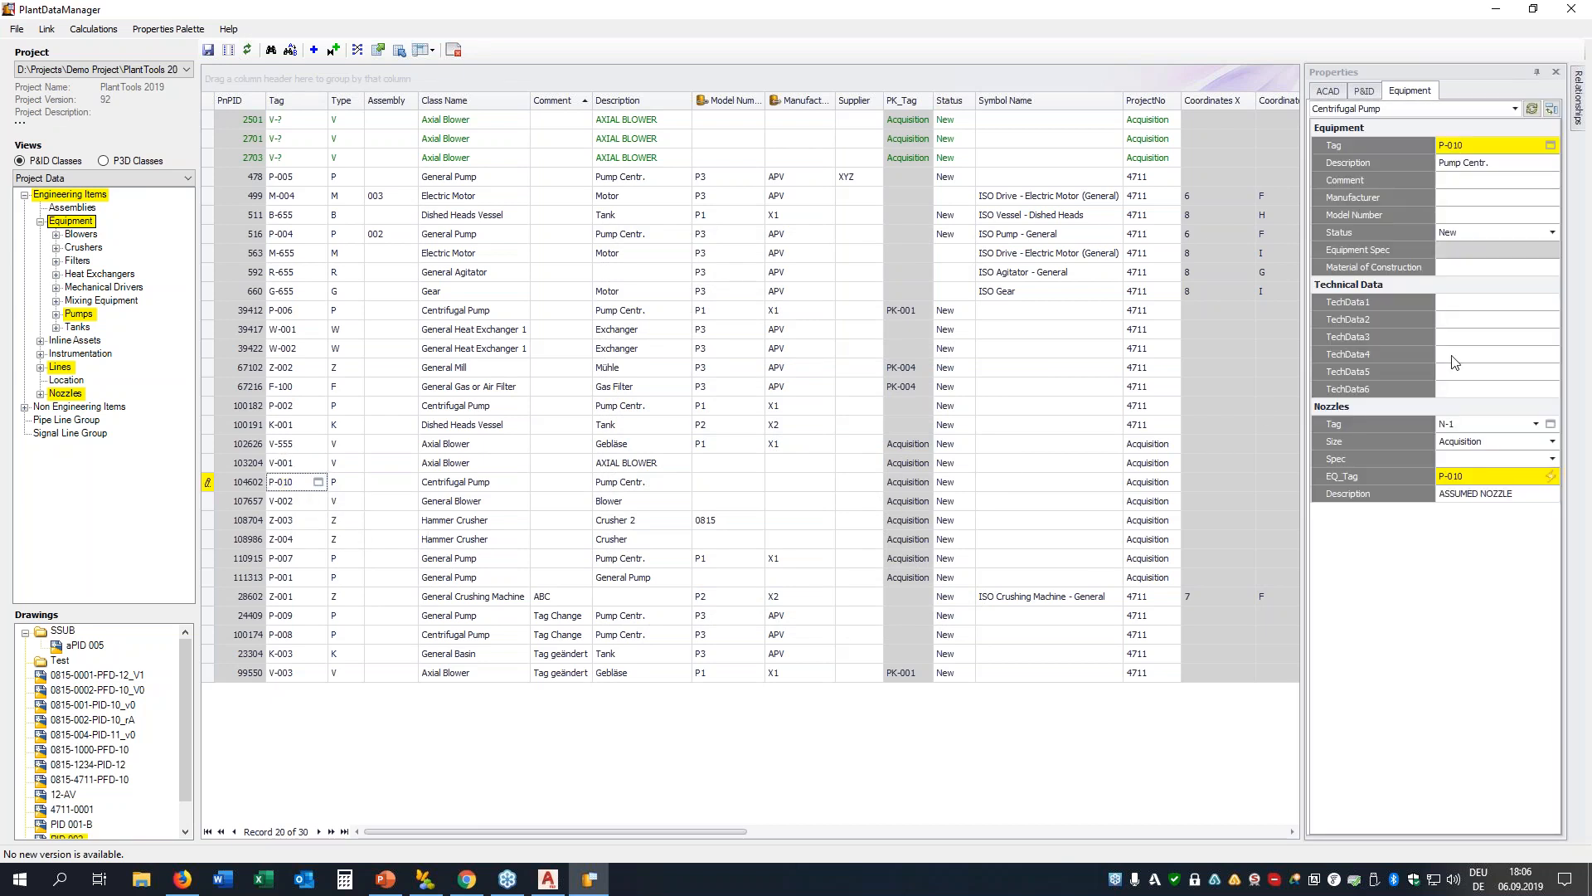
mouse_move(1452, 480)
Change the tag number of general blower V-002 to 004
click(312, 463)
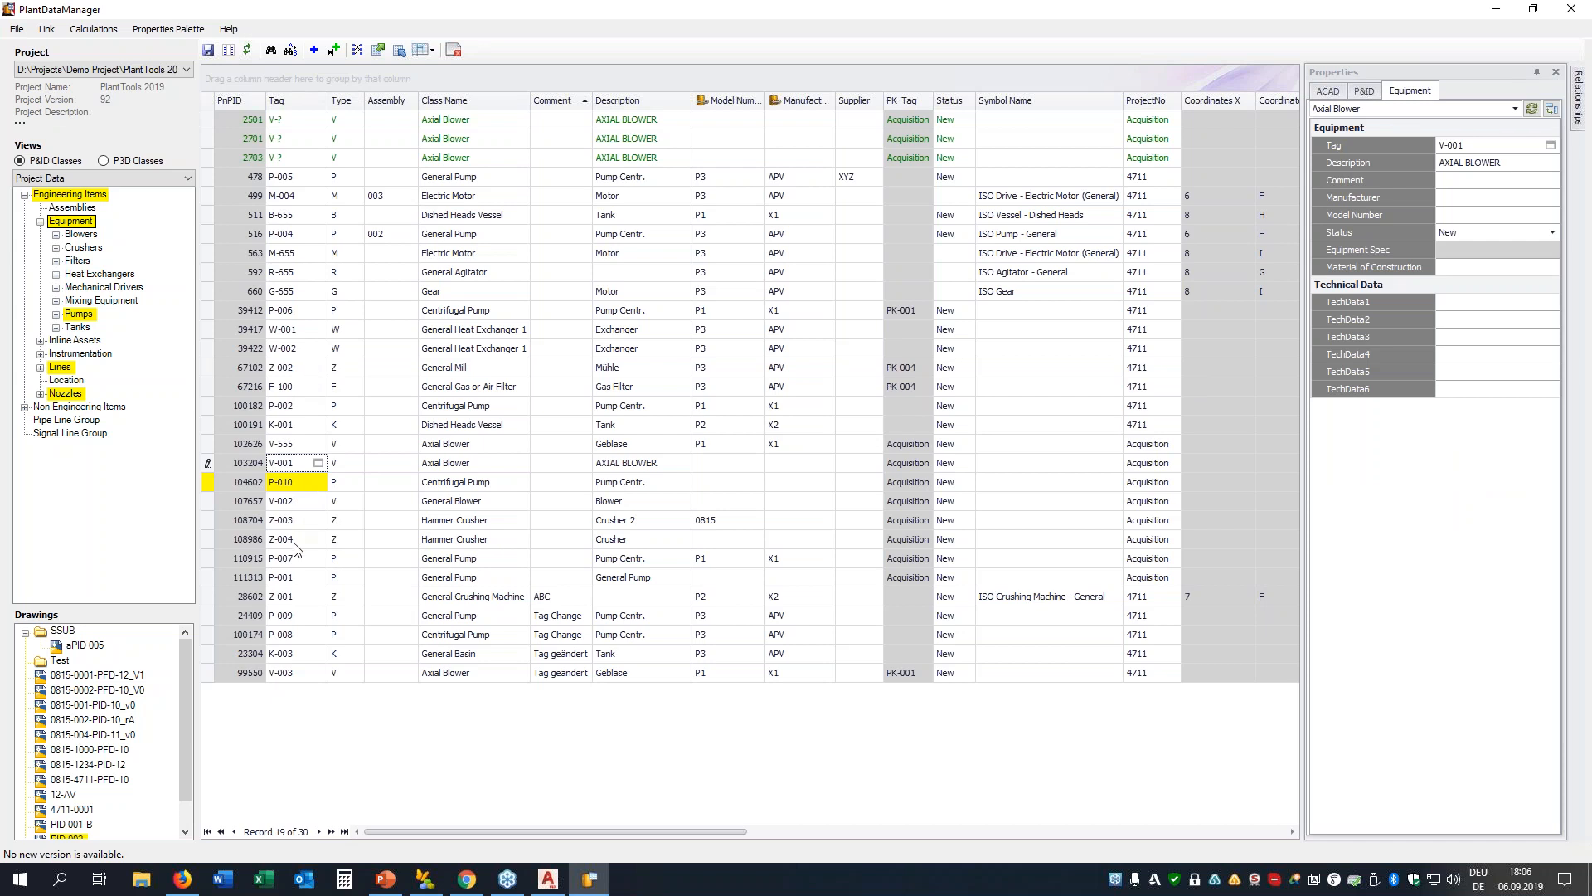
click(298, 502)
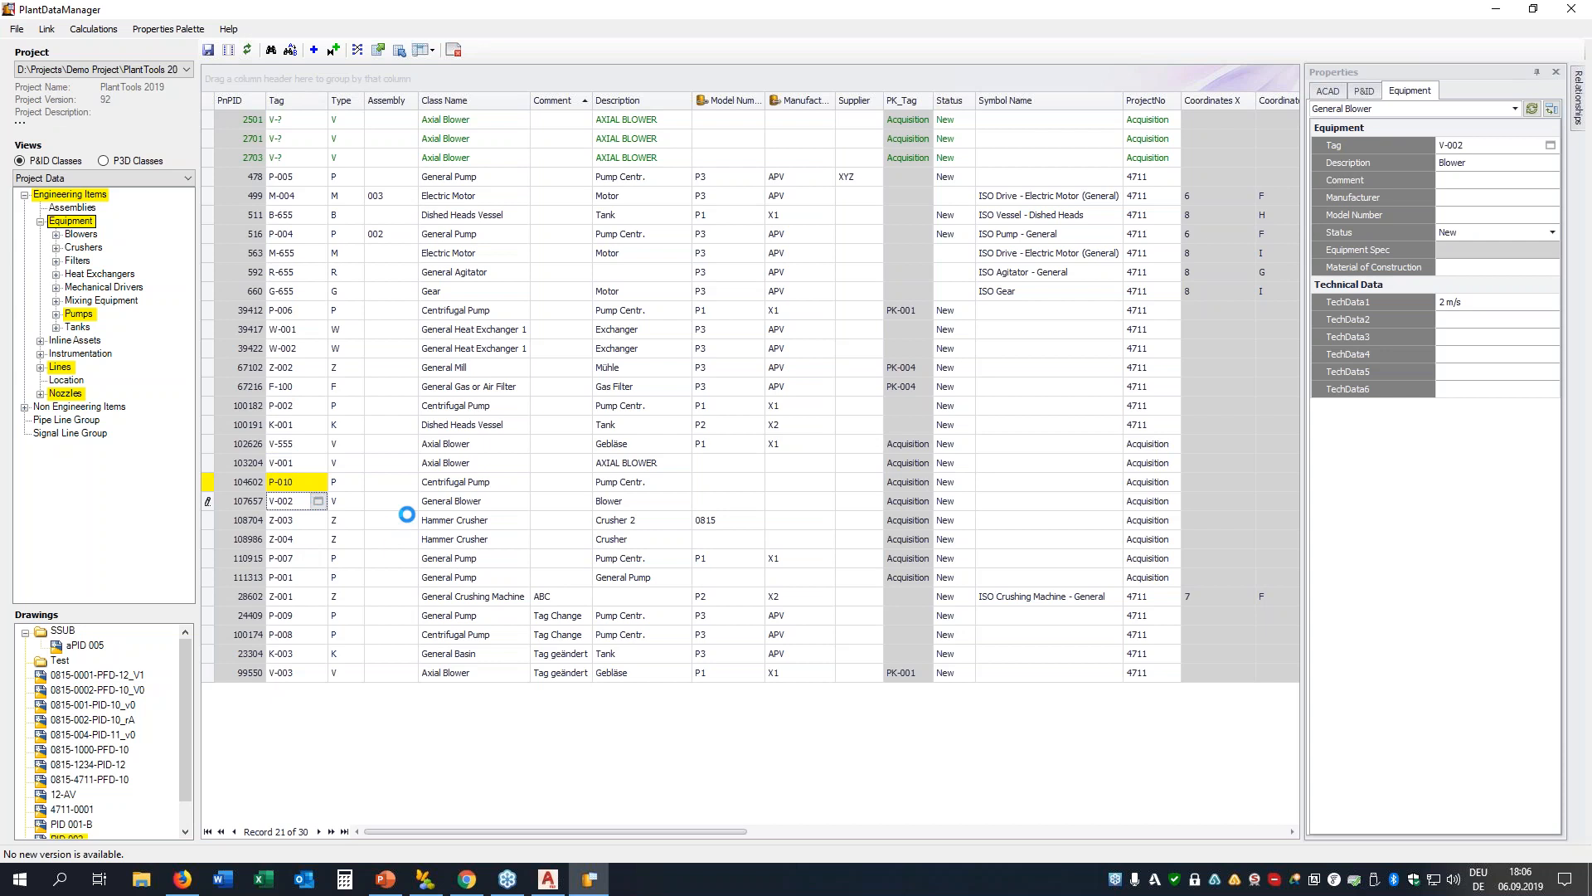
double_click(689, 373)
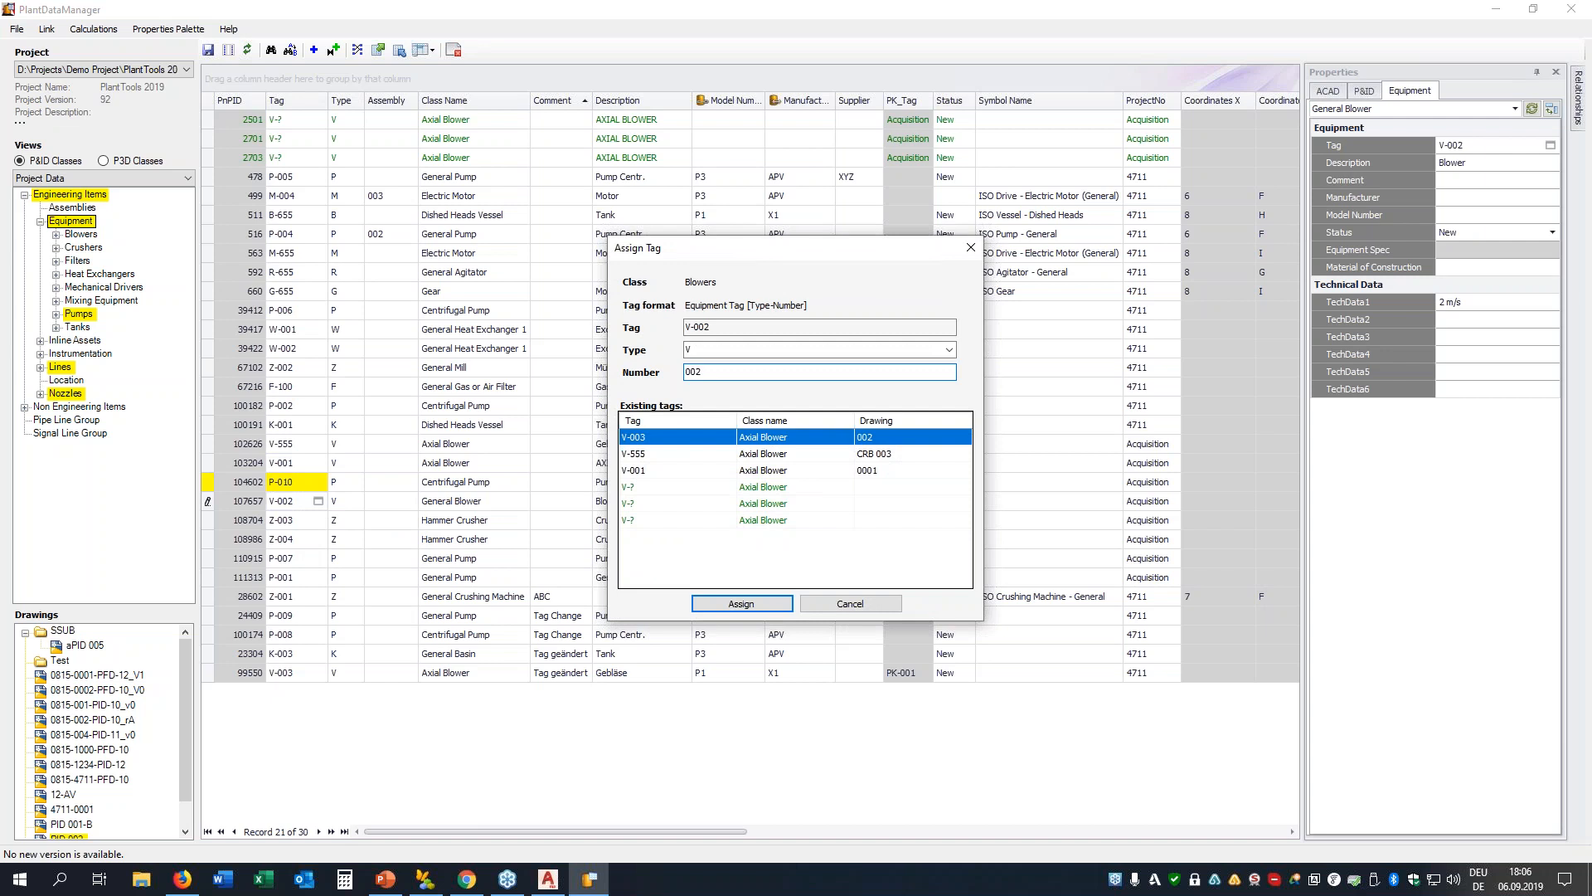
key(BackSpace)
text(4)
key(Return)
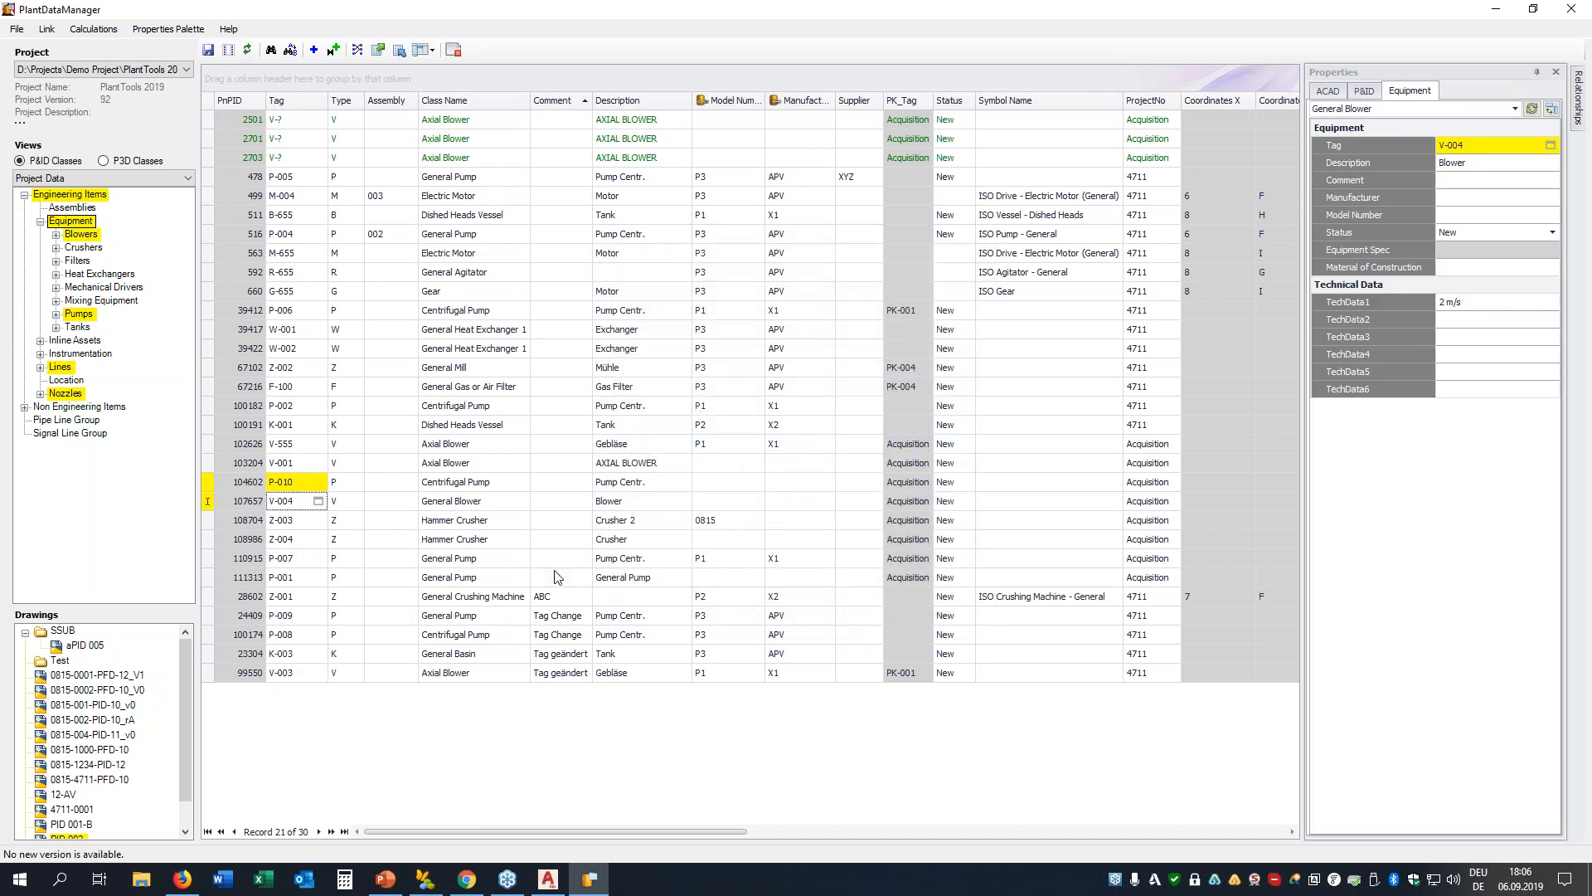
Copy the comment "Tag Change" to the records of pump P-010 and blower V-004
click(561, 635)
drag(548, 477, 554, 503)
text(Tag Change Tag Change)
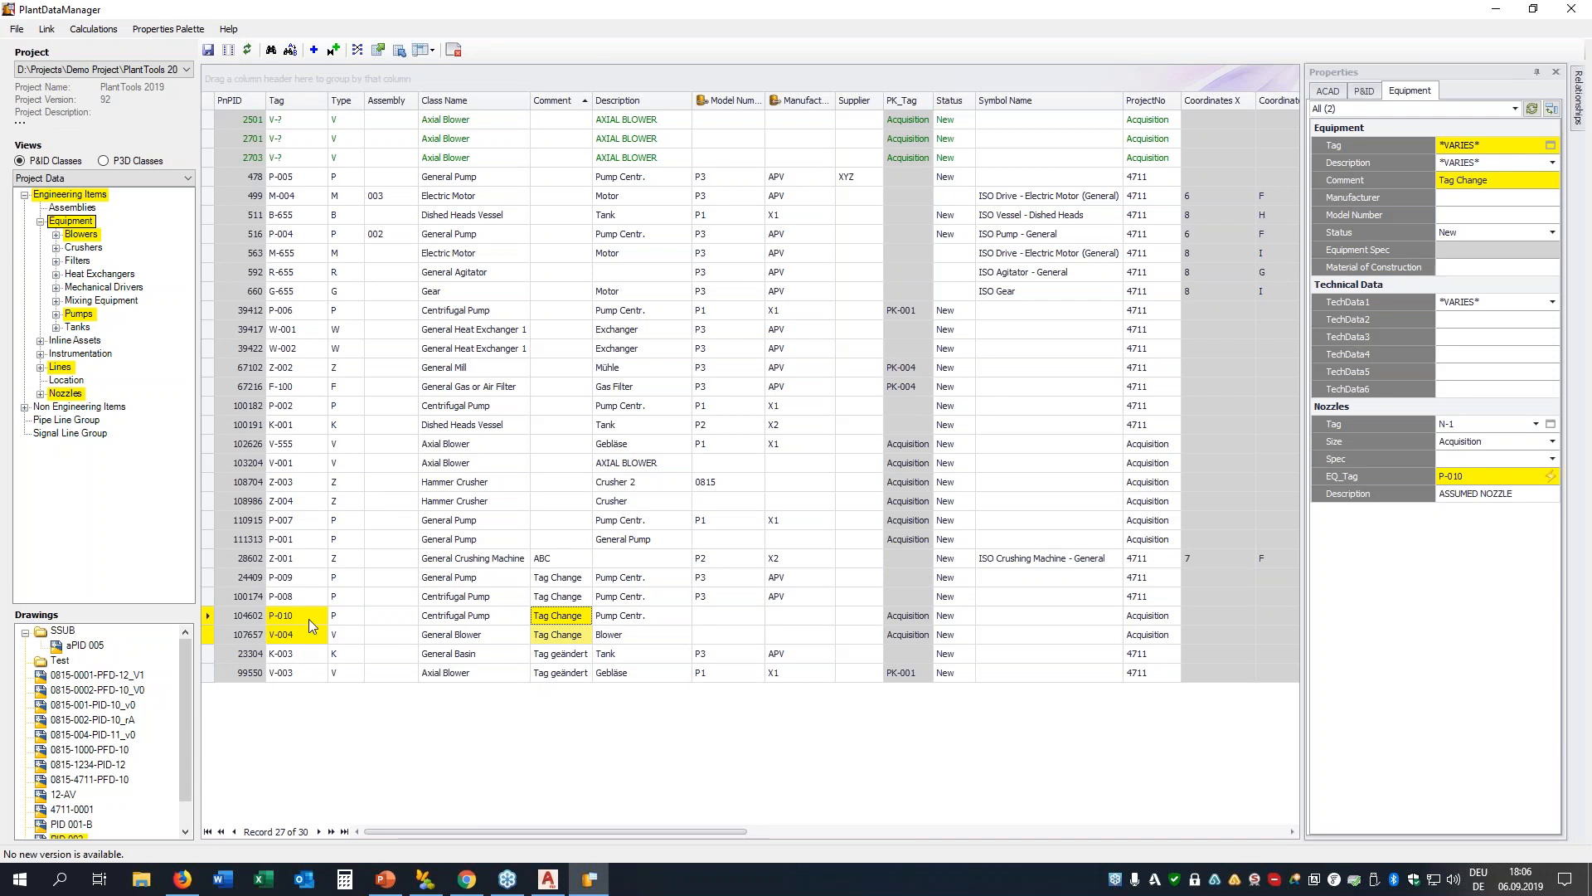
click(541, 633)
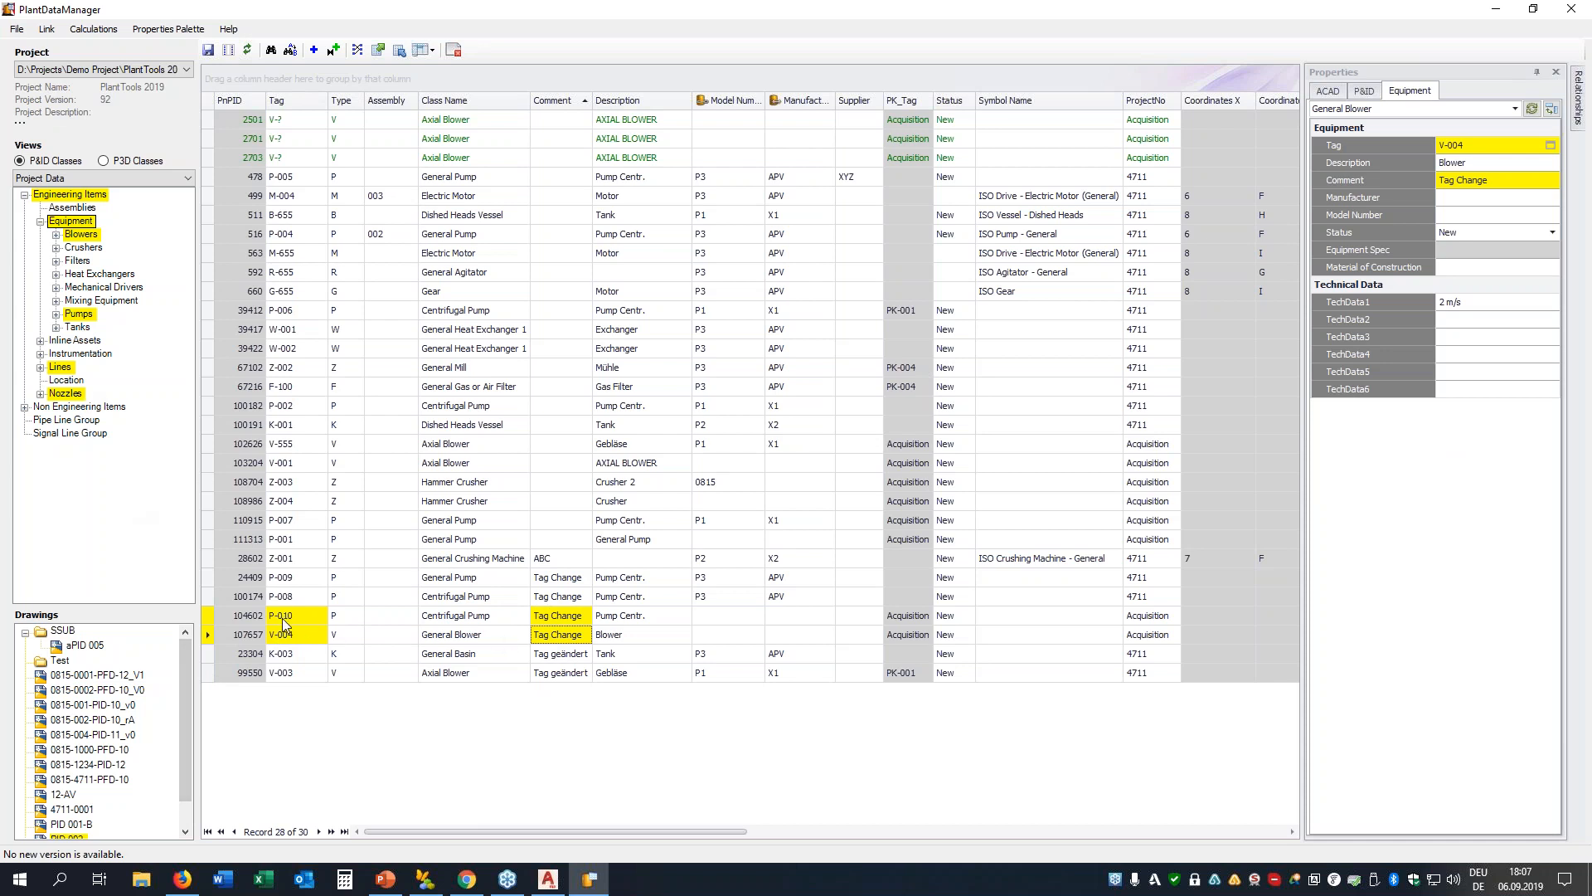
mouse_move(279, 637)
Examine the pending PL_EquipmentTag and EQ_Tag changes in the P&ID properties of the highlighted assumed nozzle
click(40, 395)
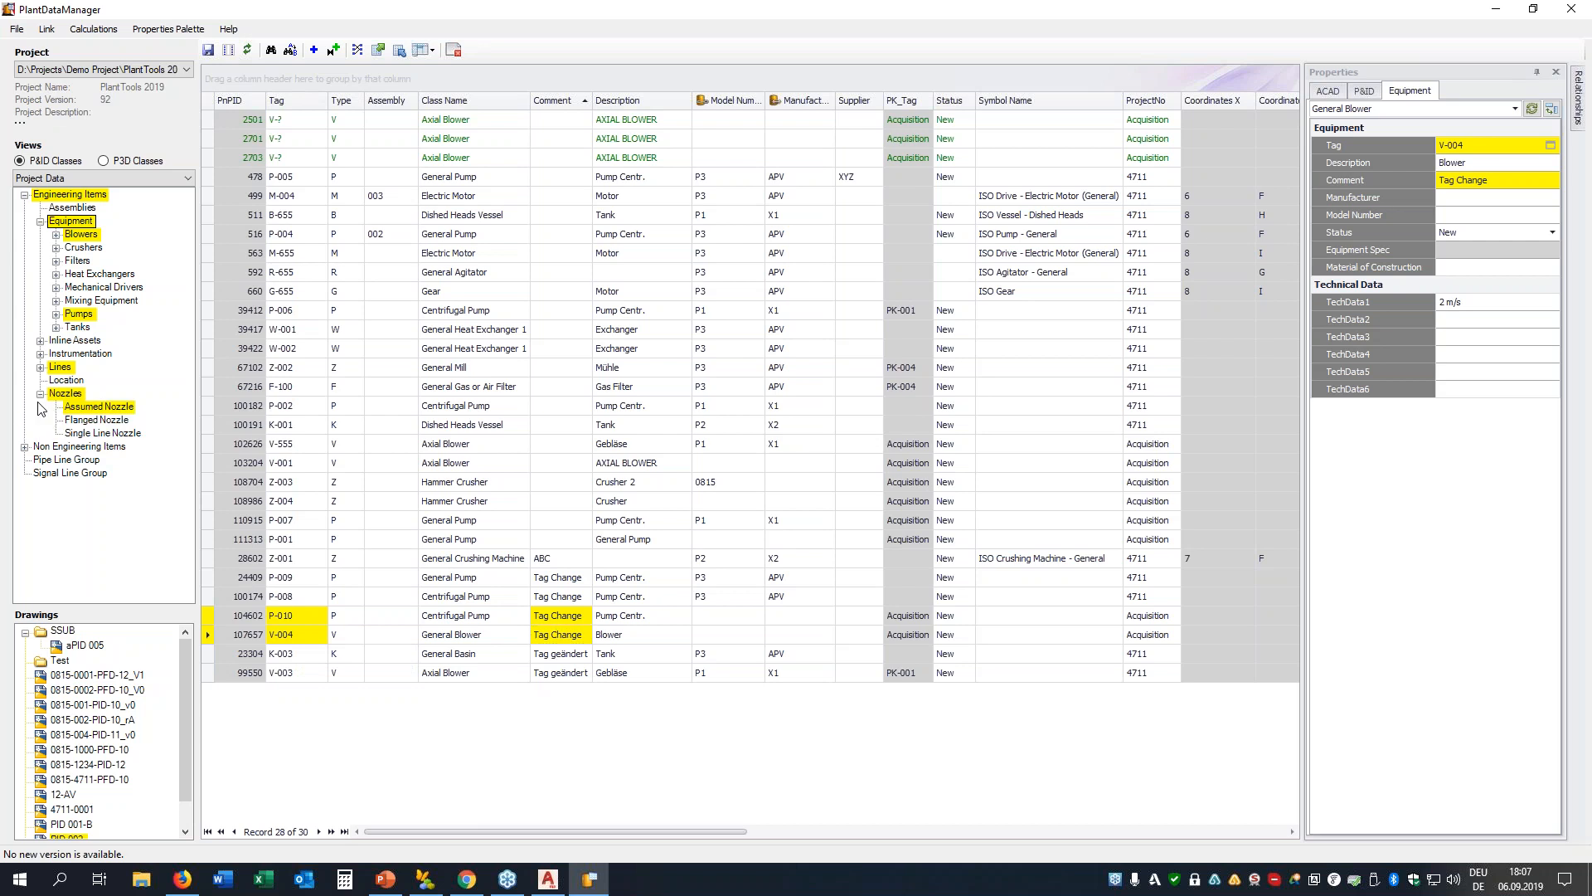
click(95, 407)
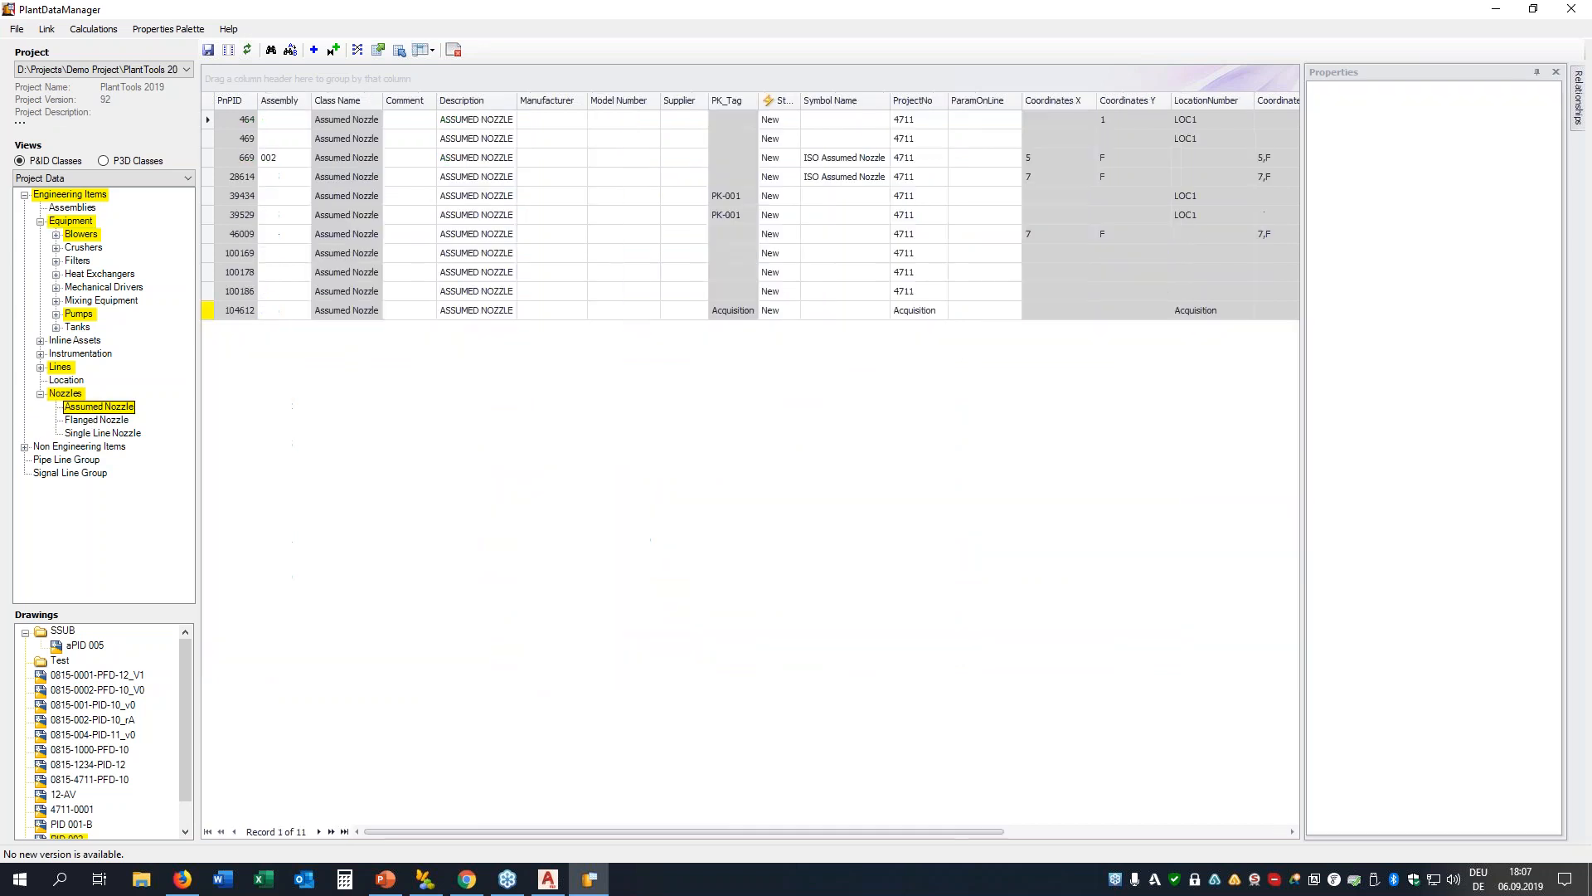
click(278, 312)
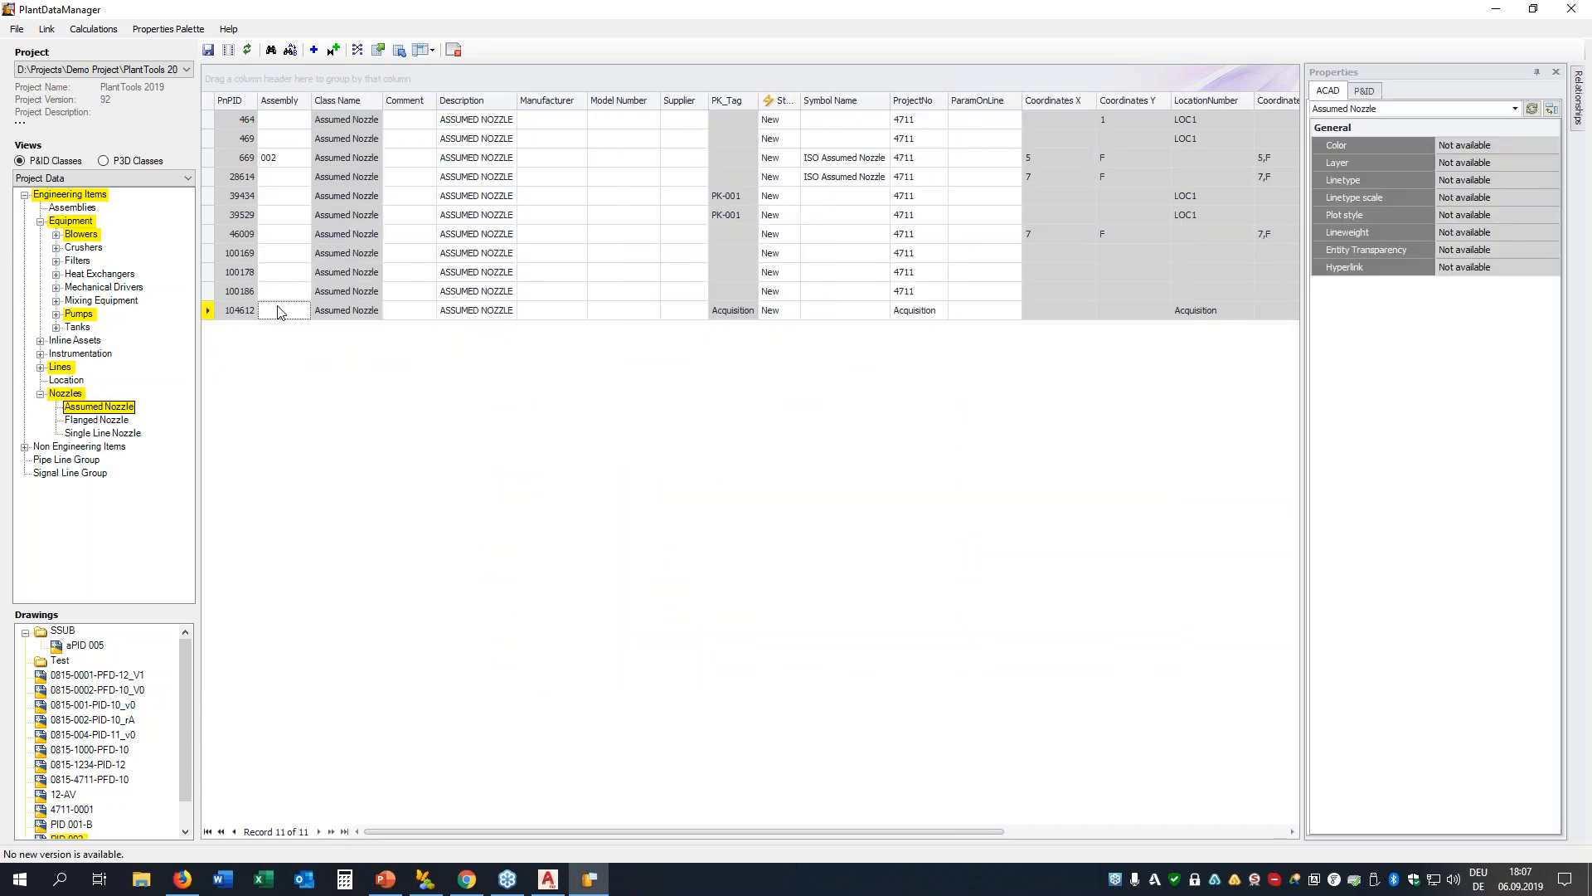
click(1364, 91)
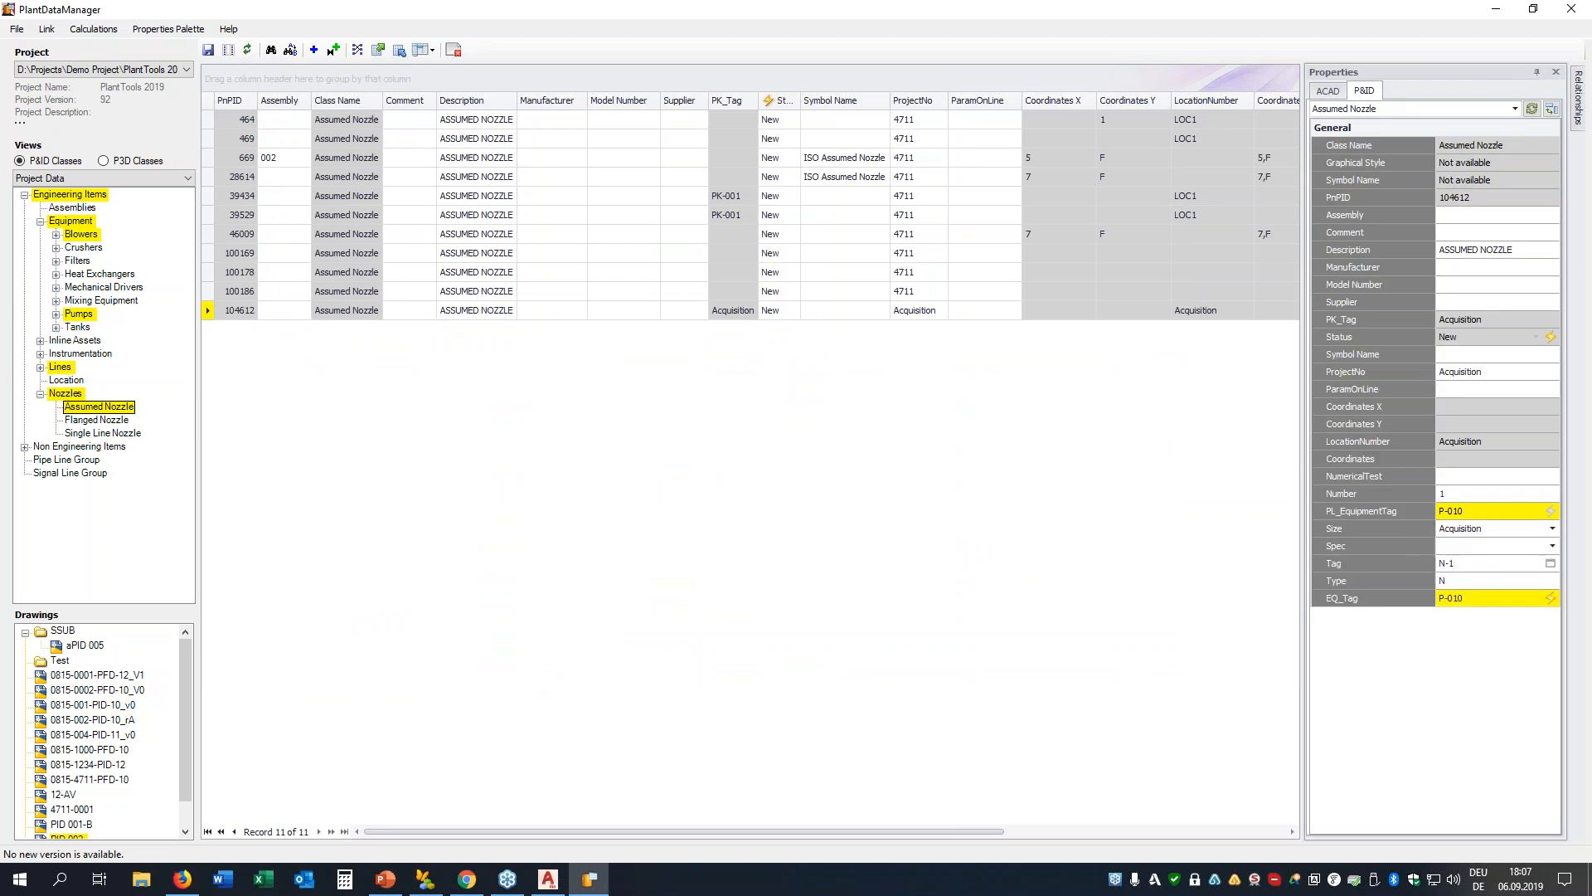
mouse_move(1464, 518)
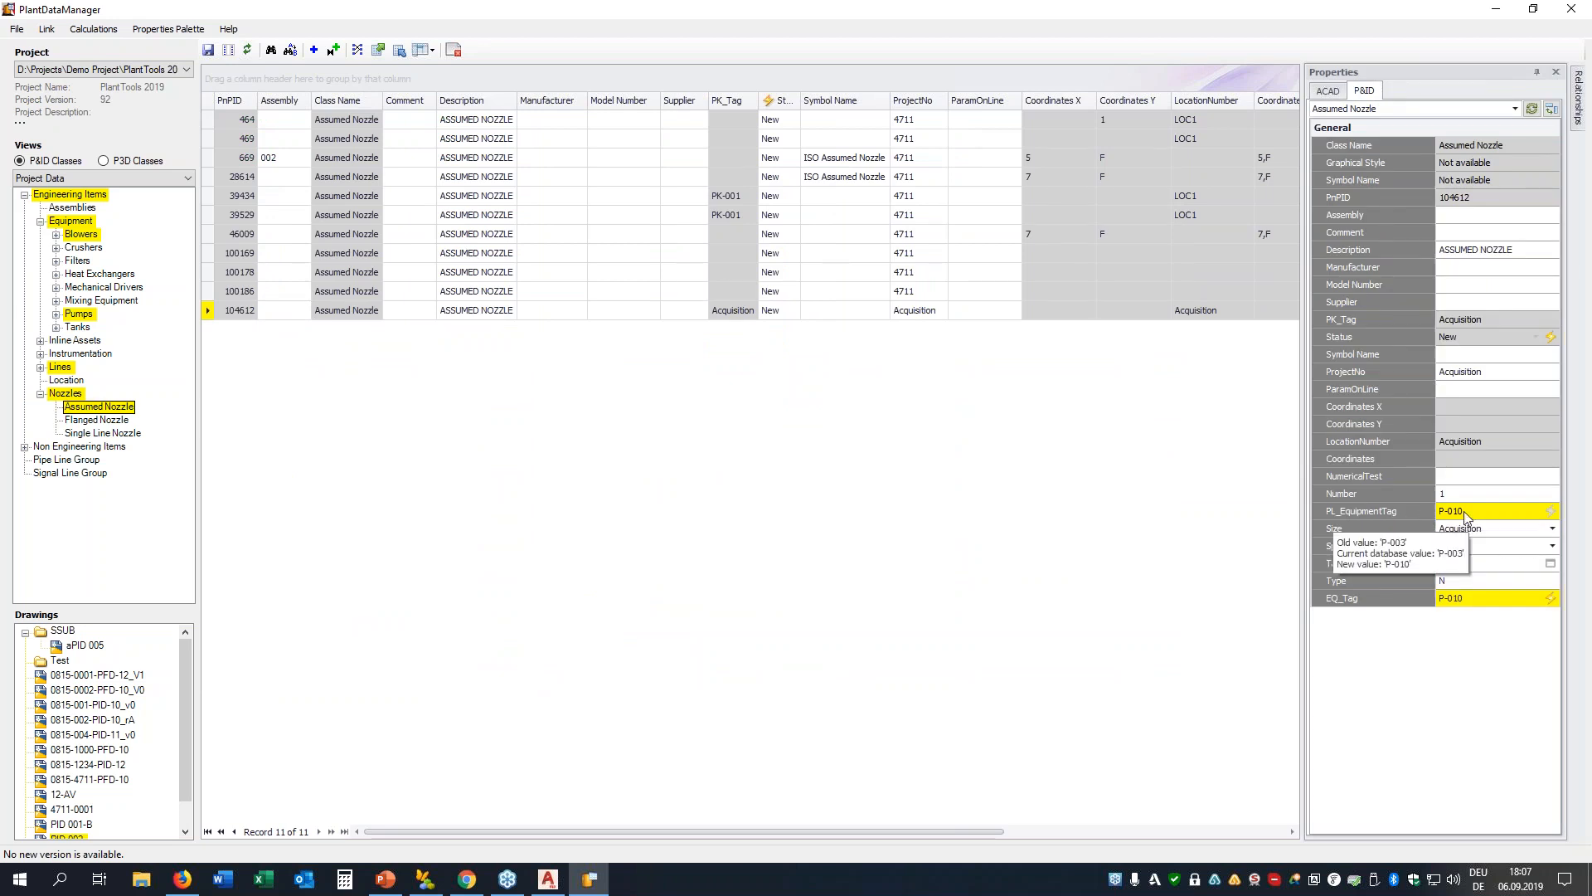
mouse_move(1506, 603)
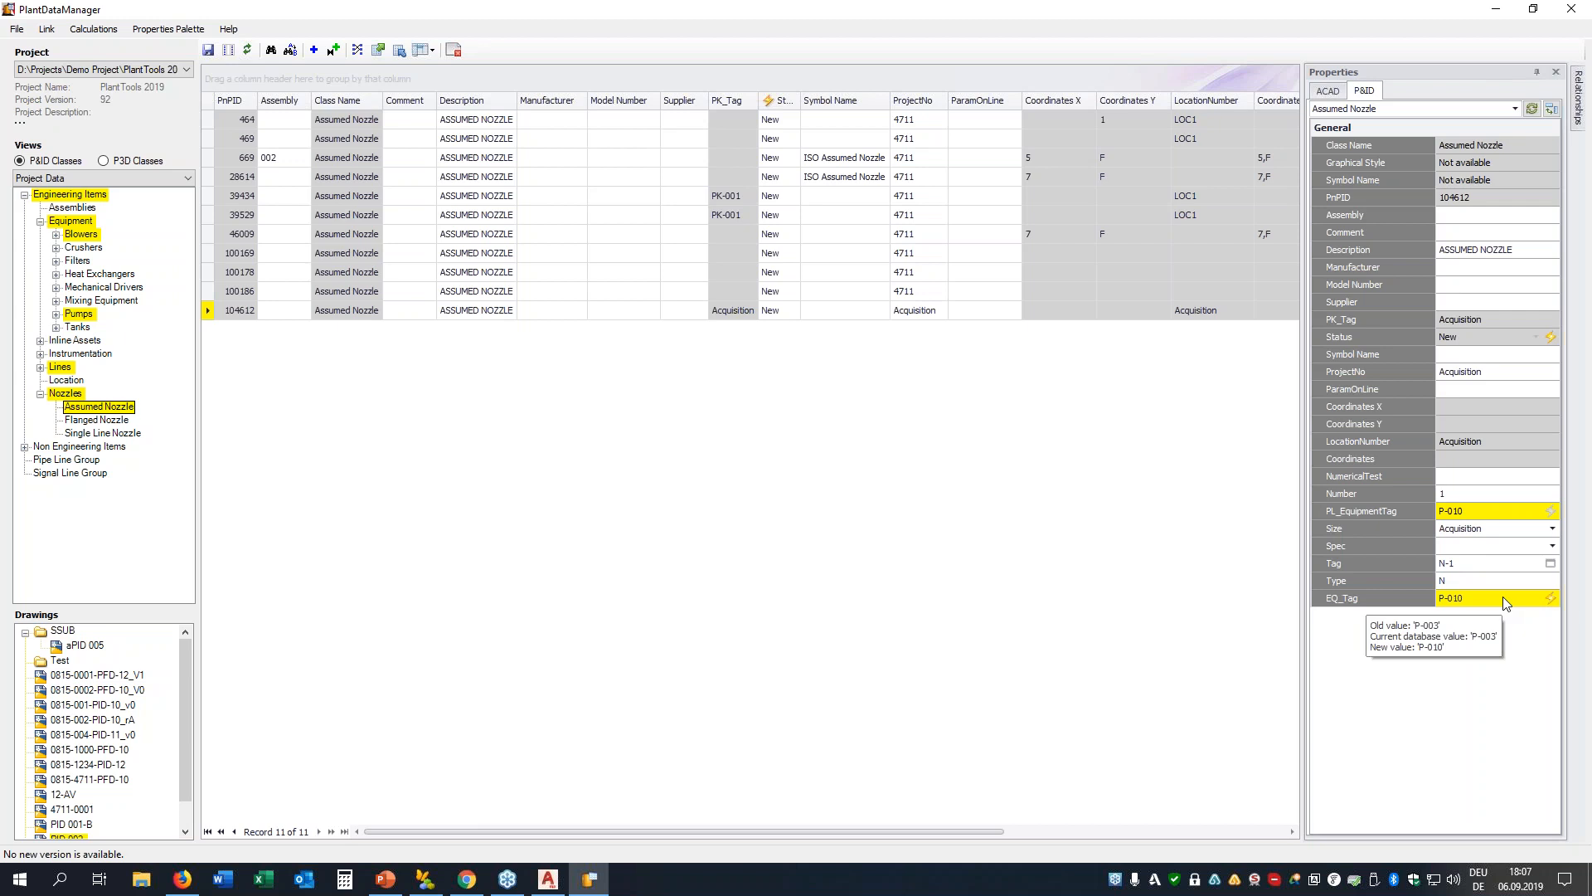
mouse_move(1447, 519)
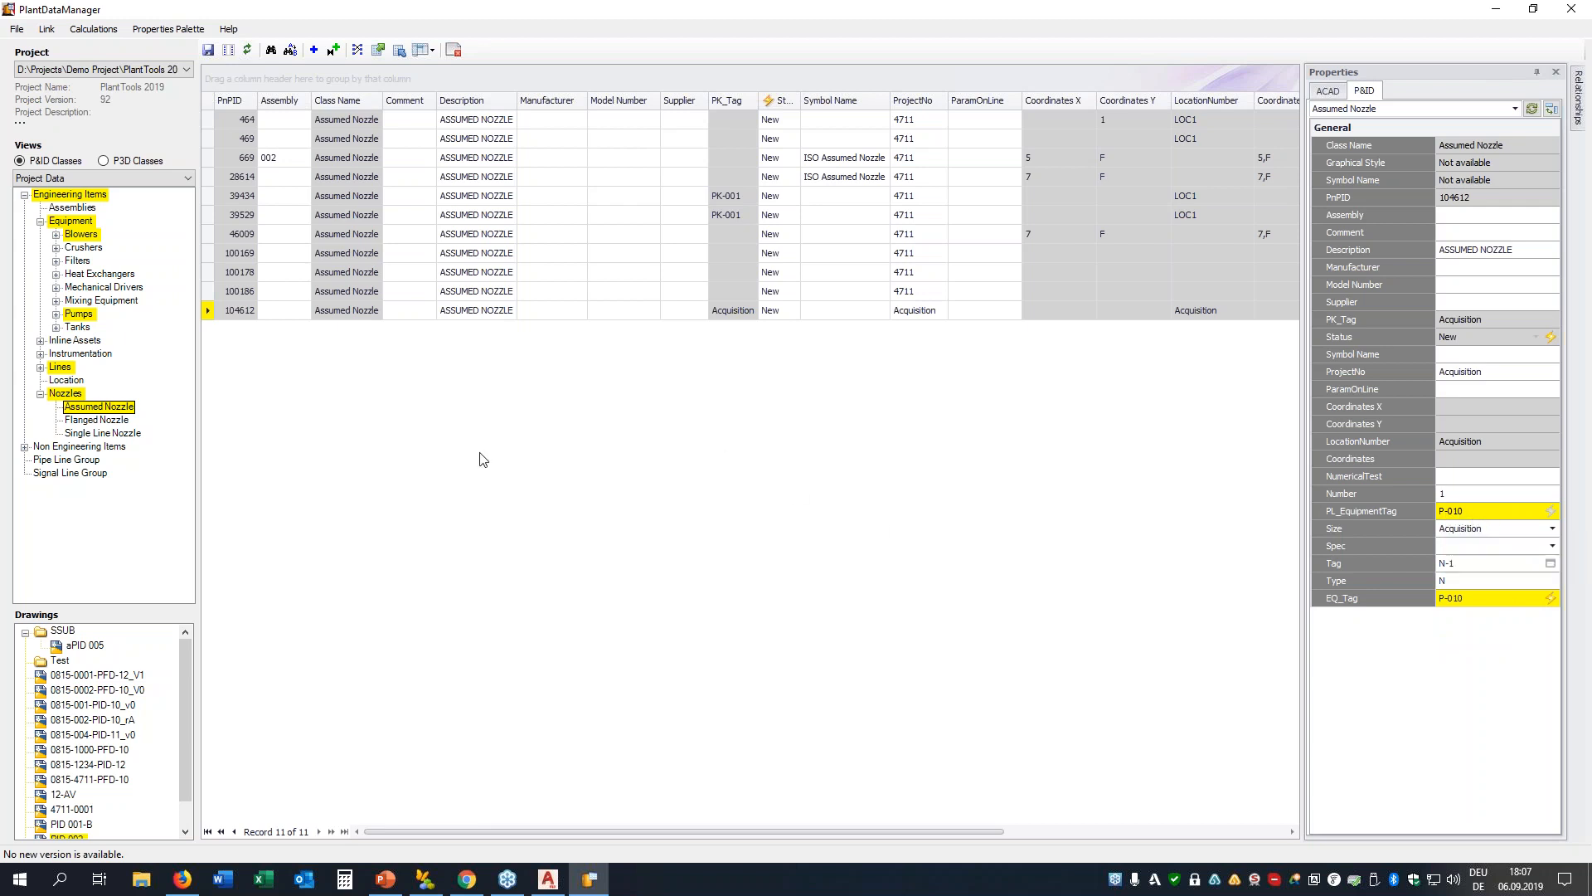
Examine the pending change to the To property of the highlighted pipe line segment in its P&ID properties and table row
click(41, 367)
click(83, 382)
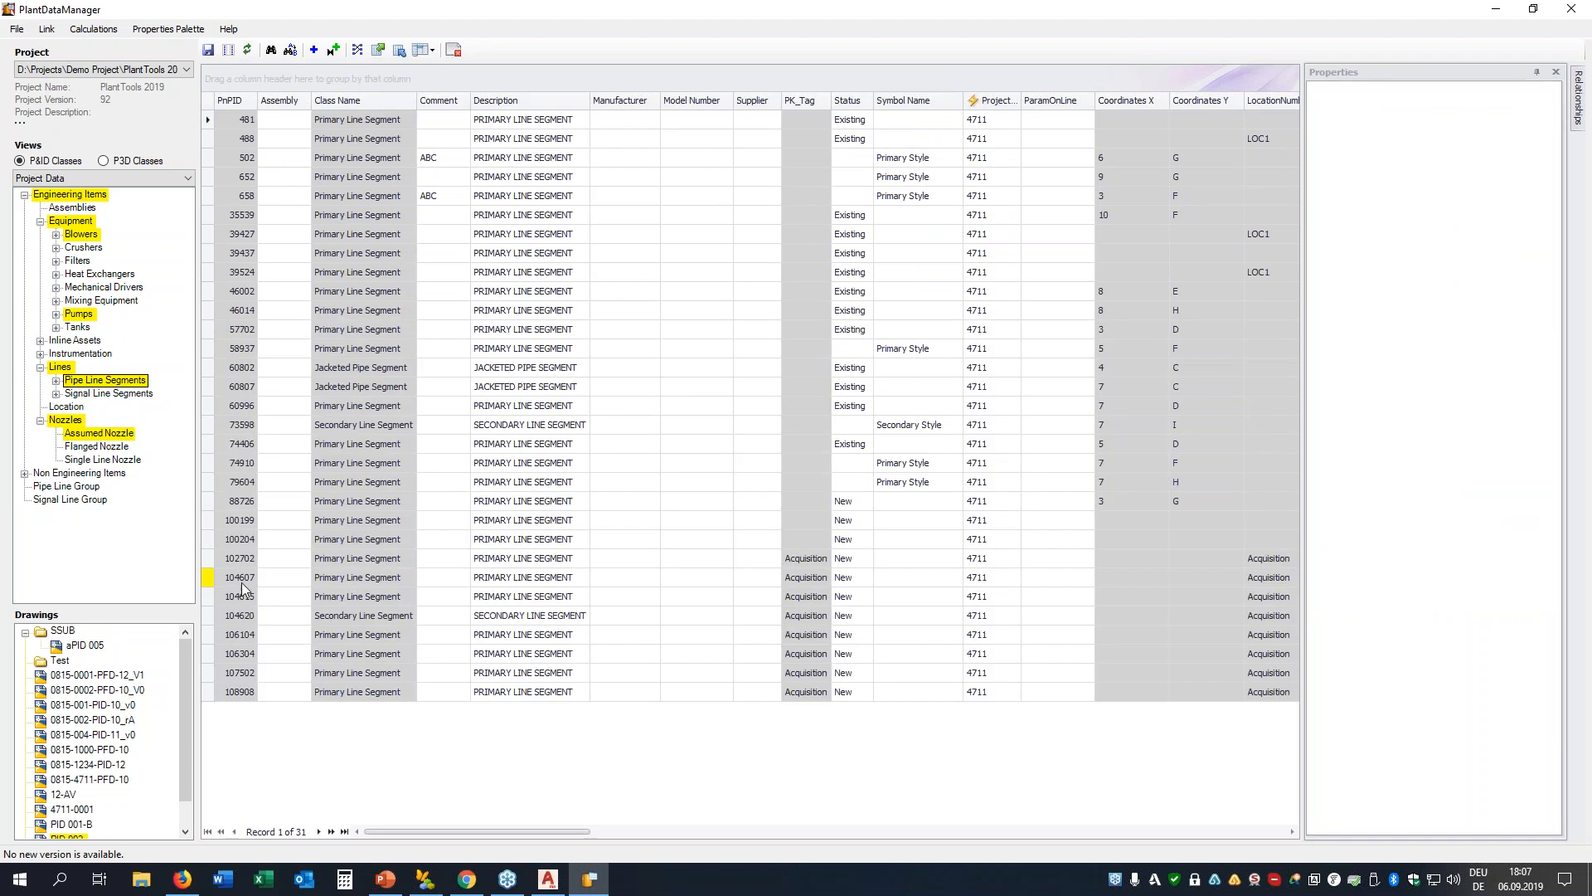
click(241, 580)
click(1398, 92)
click(1375, 92)
scroll(1368, 584, down, 5)
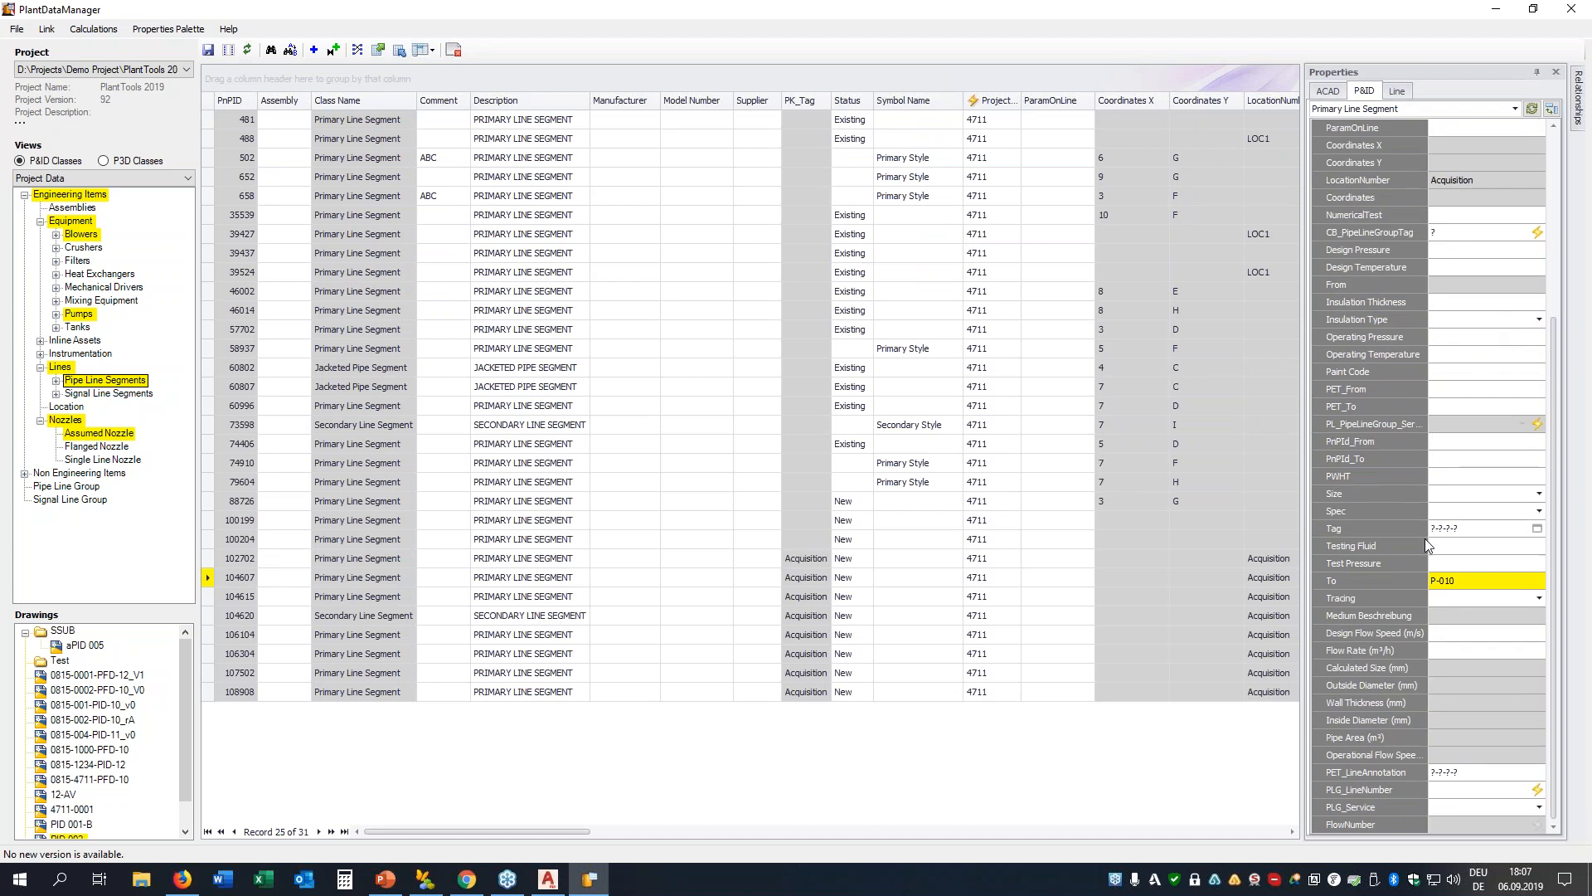
mouse_move(1443, 583)
drag(578, 832, 1013, 817)
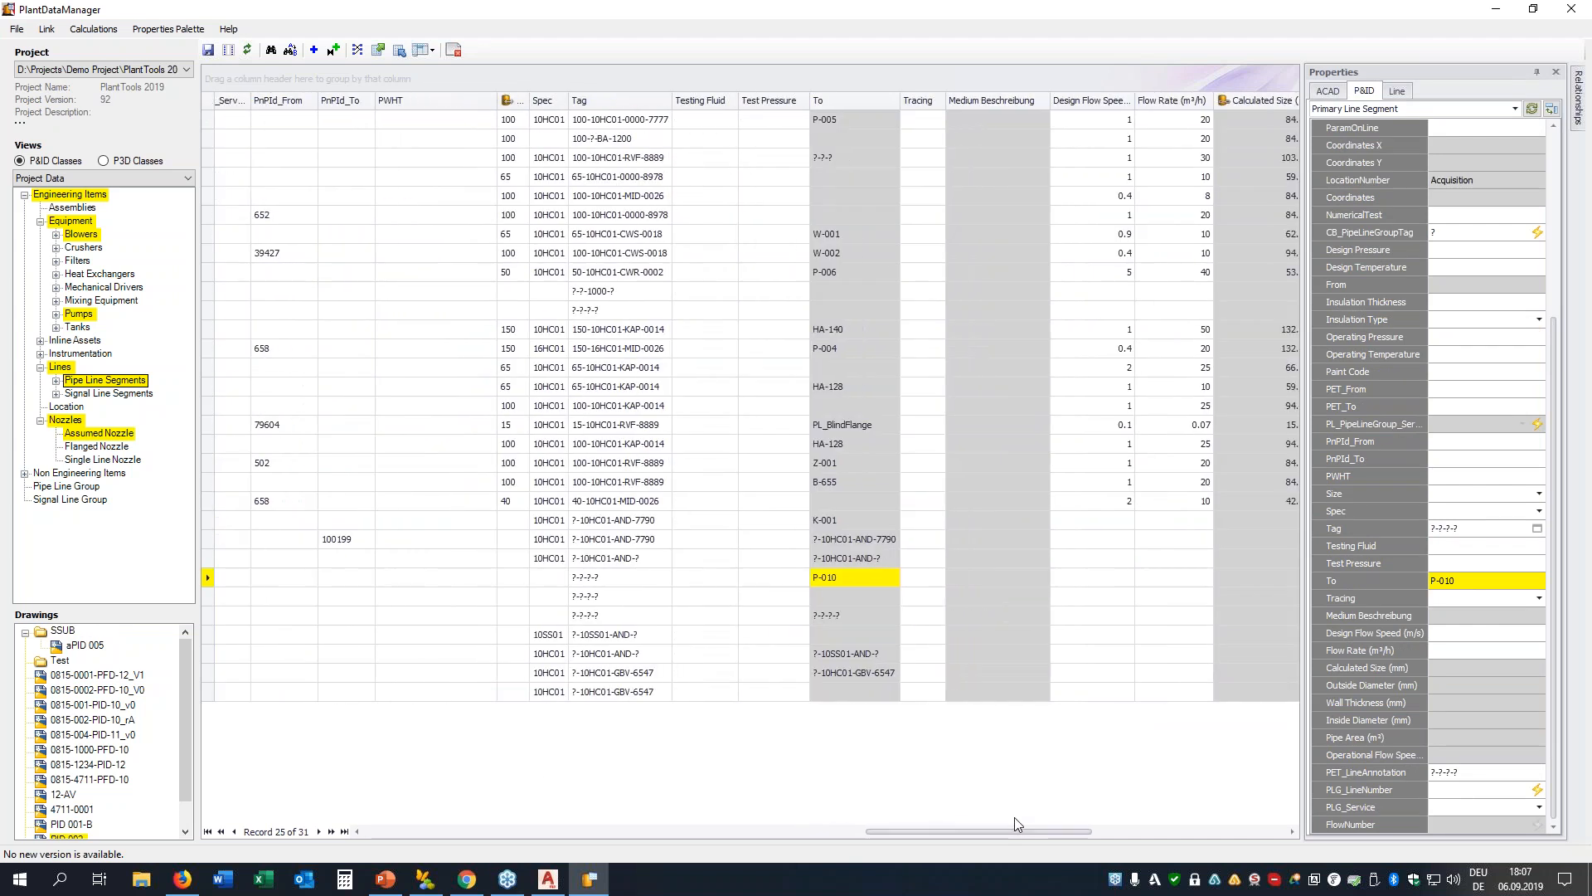
drag(933, 832, 303, 794)
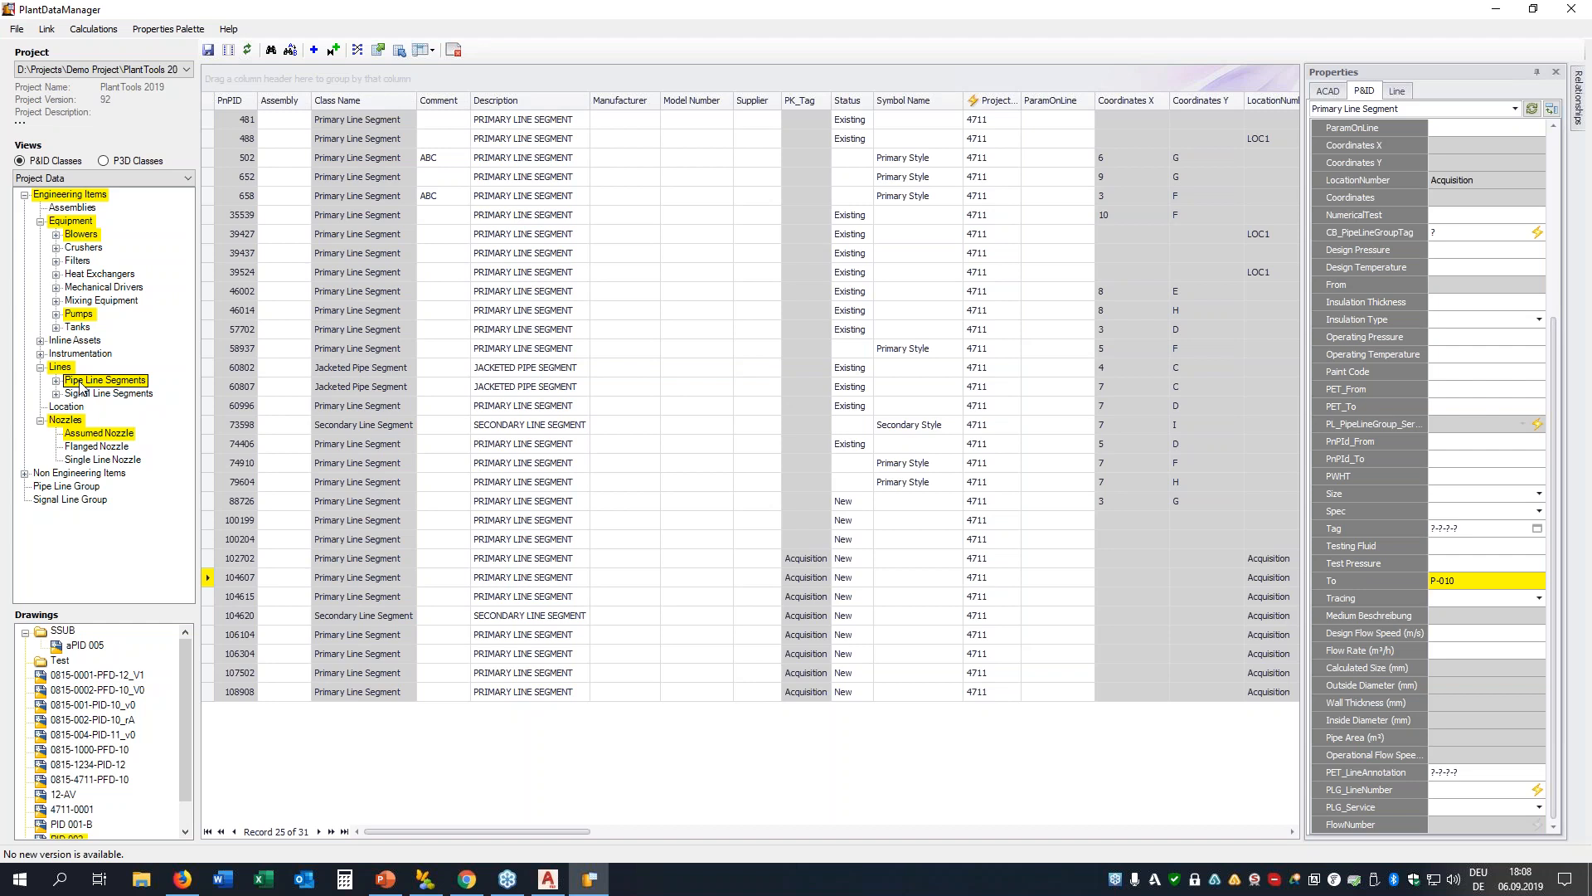
Switch the P&ID view to Drawing Data and list the items of drawings PID 001-B and PID 002
scroll(186, 740, down, 1)
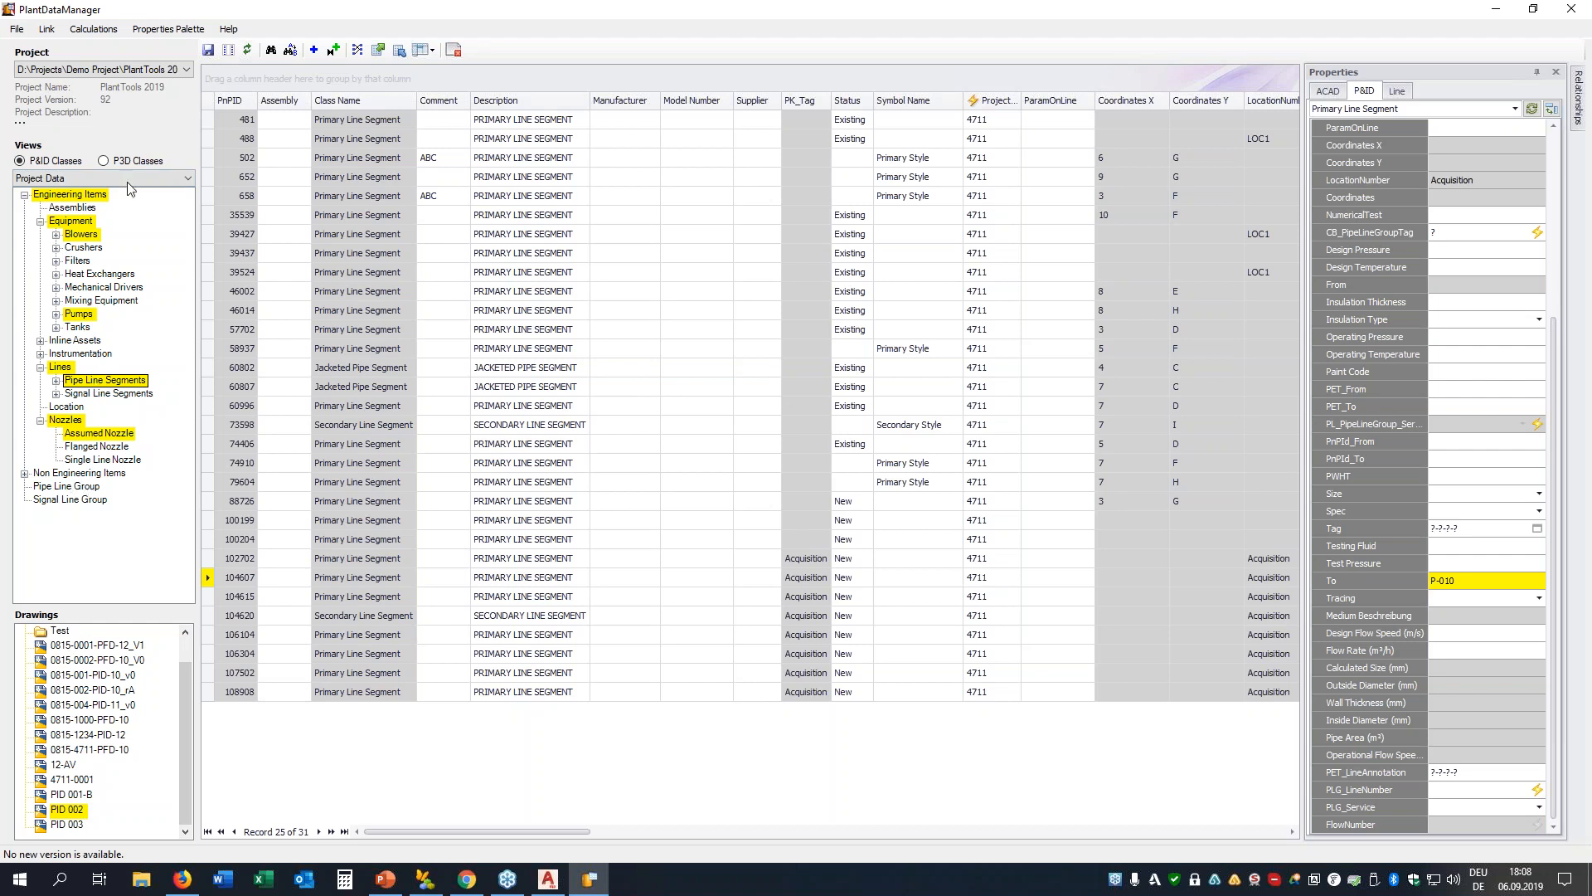
click(96, 177)
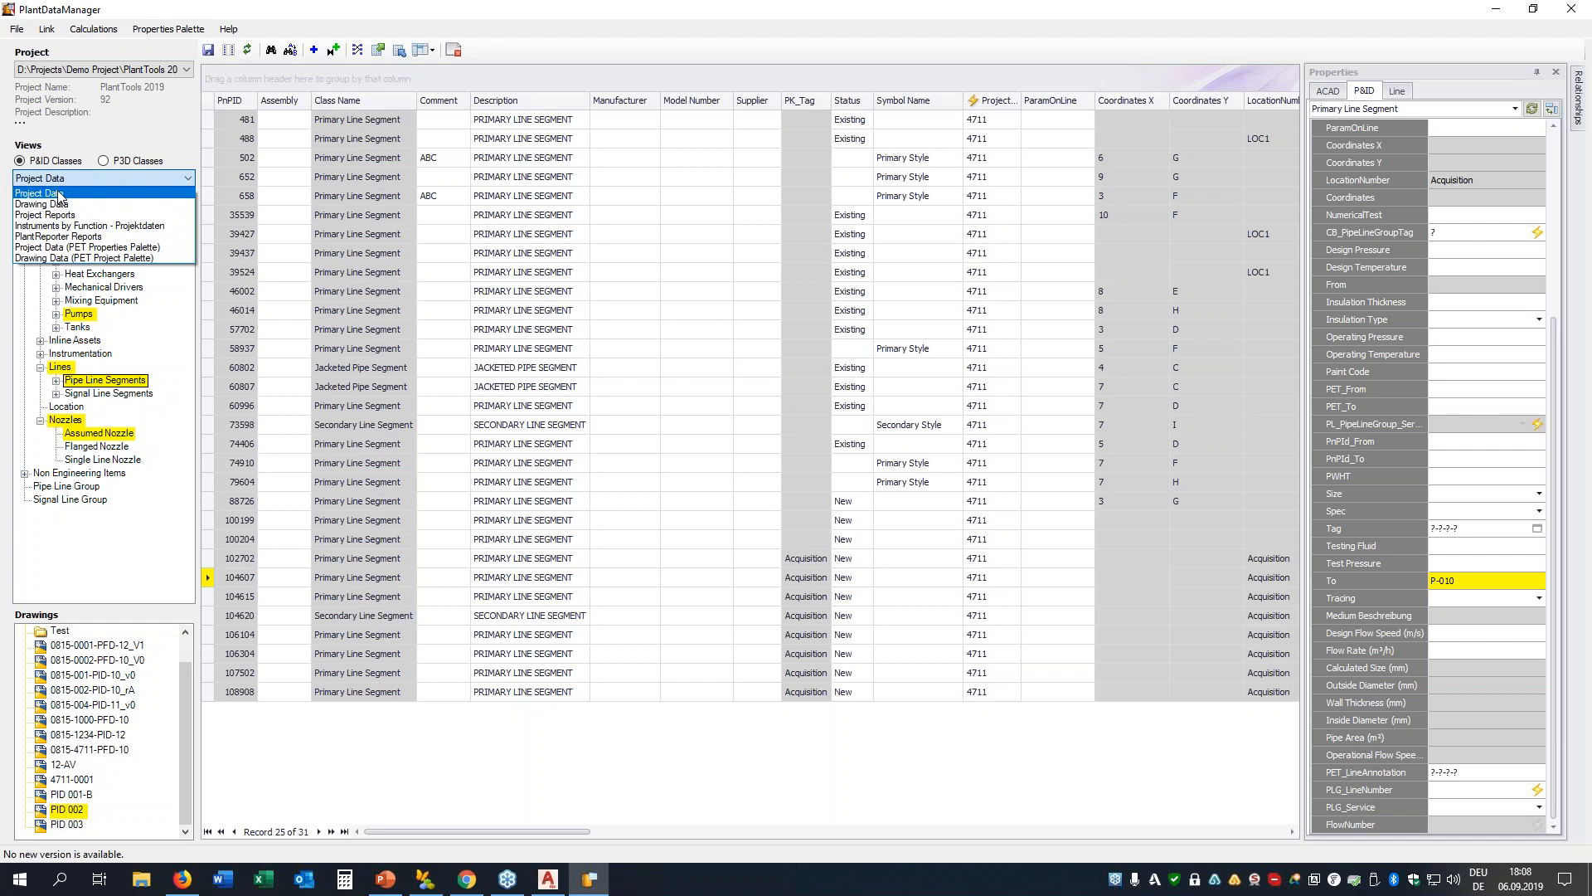
click(59, 193)
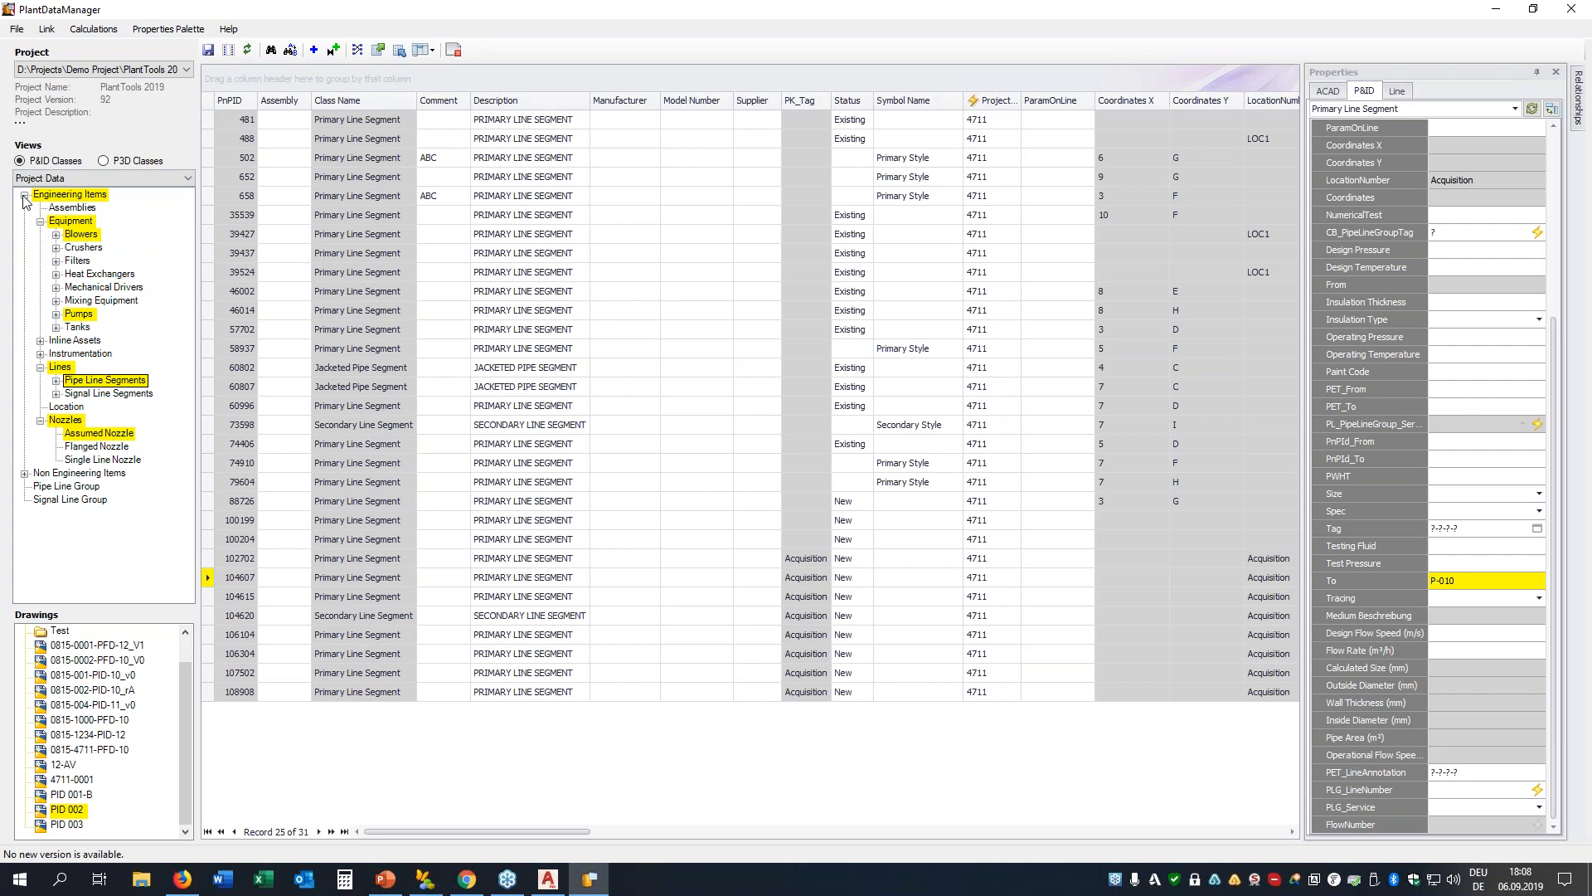
click(48, 178)
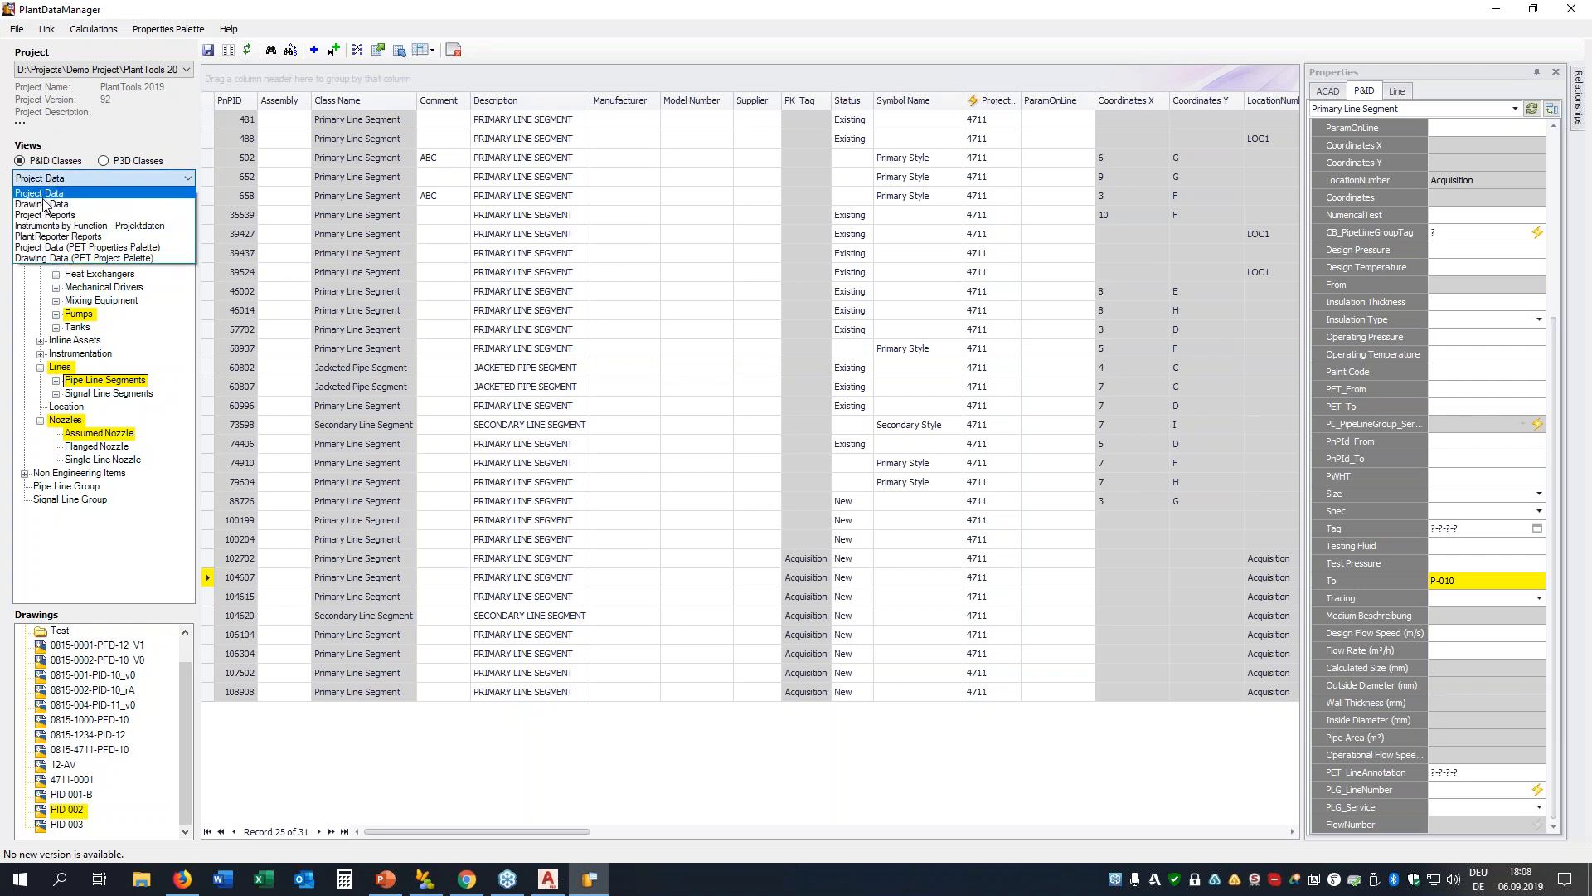
click(45, 205)
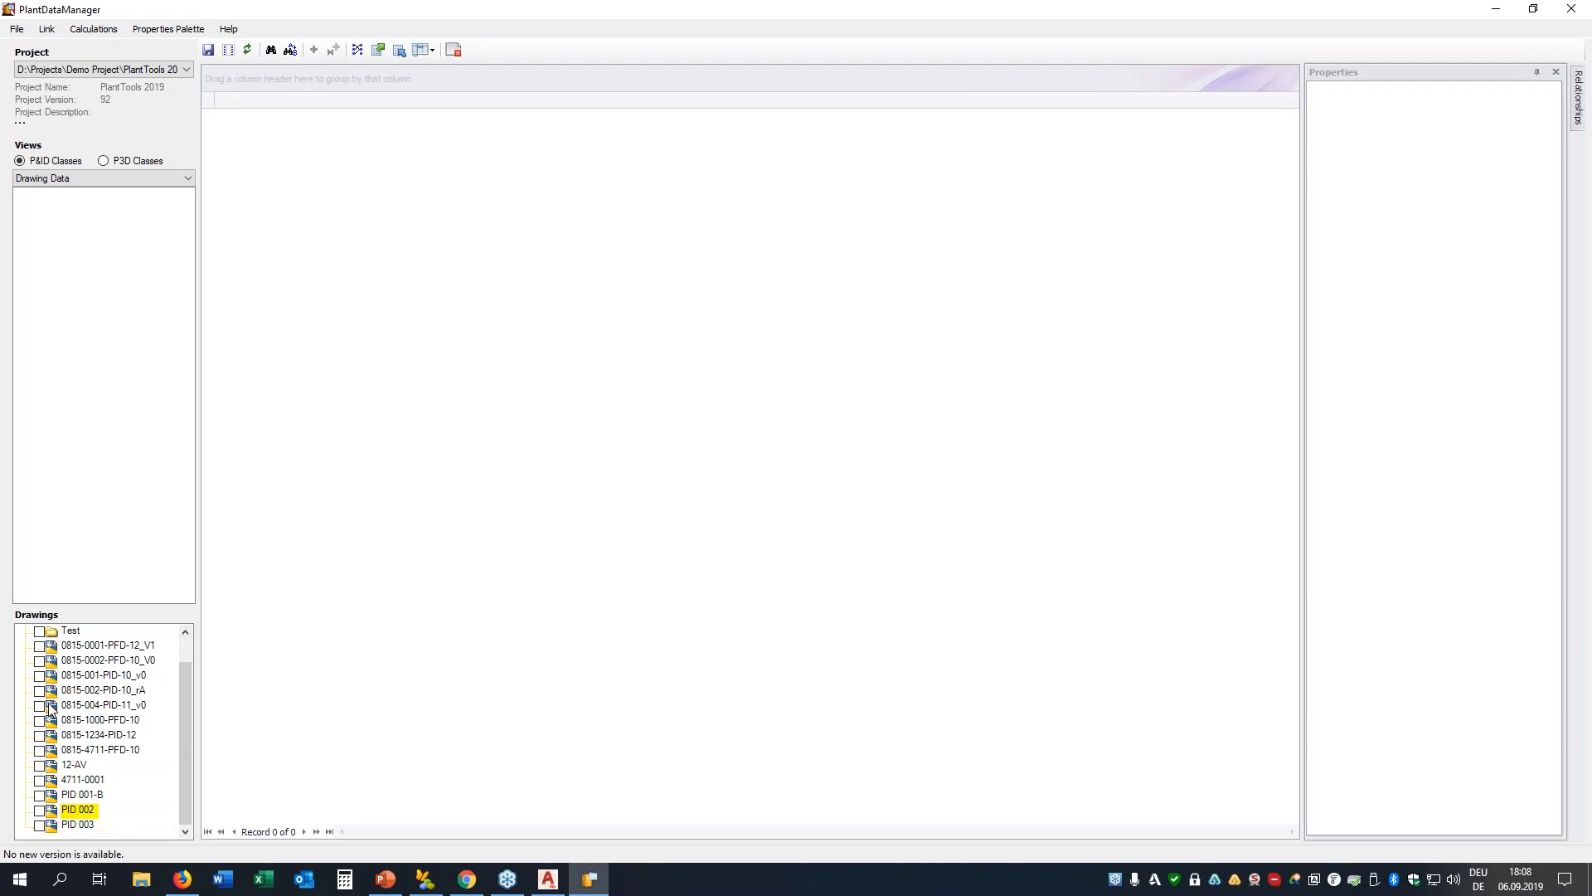
click(40, 796)
click(40, 811)
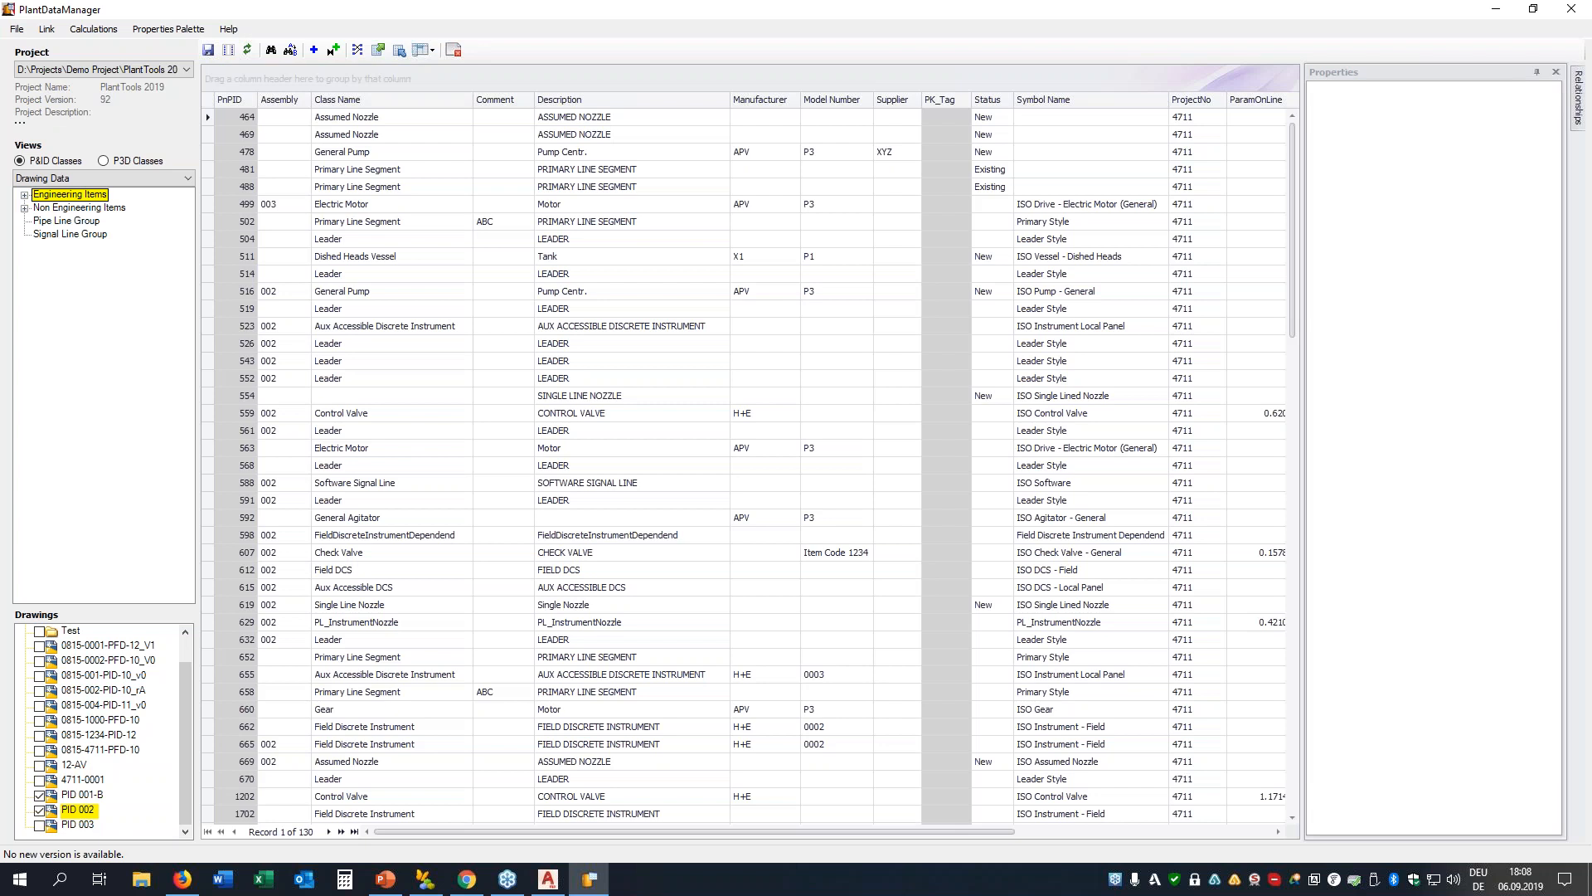
Compare the records of PID 002 alone with those of both drawings, and clear the drawing selection
click(40, 794)
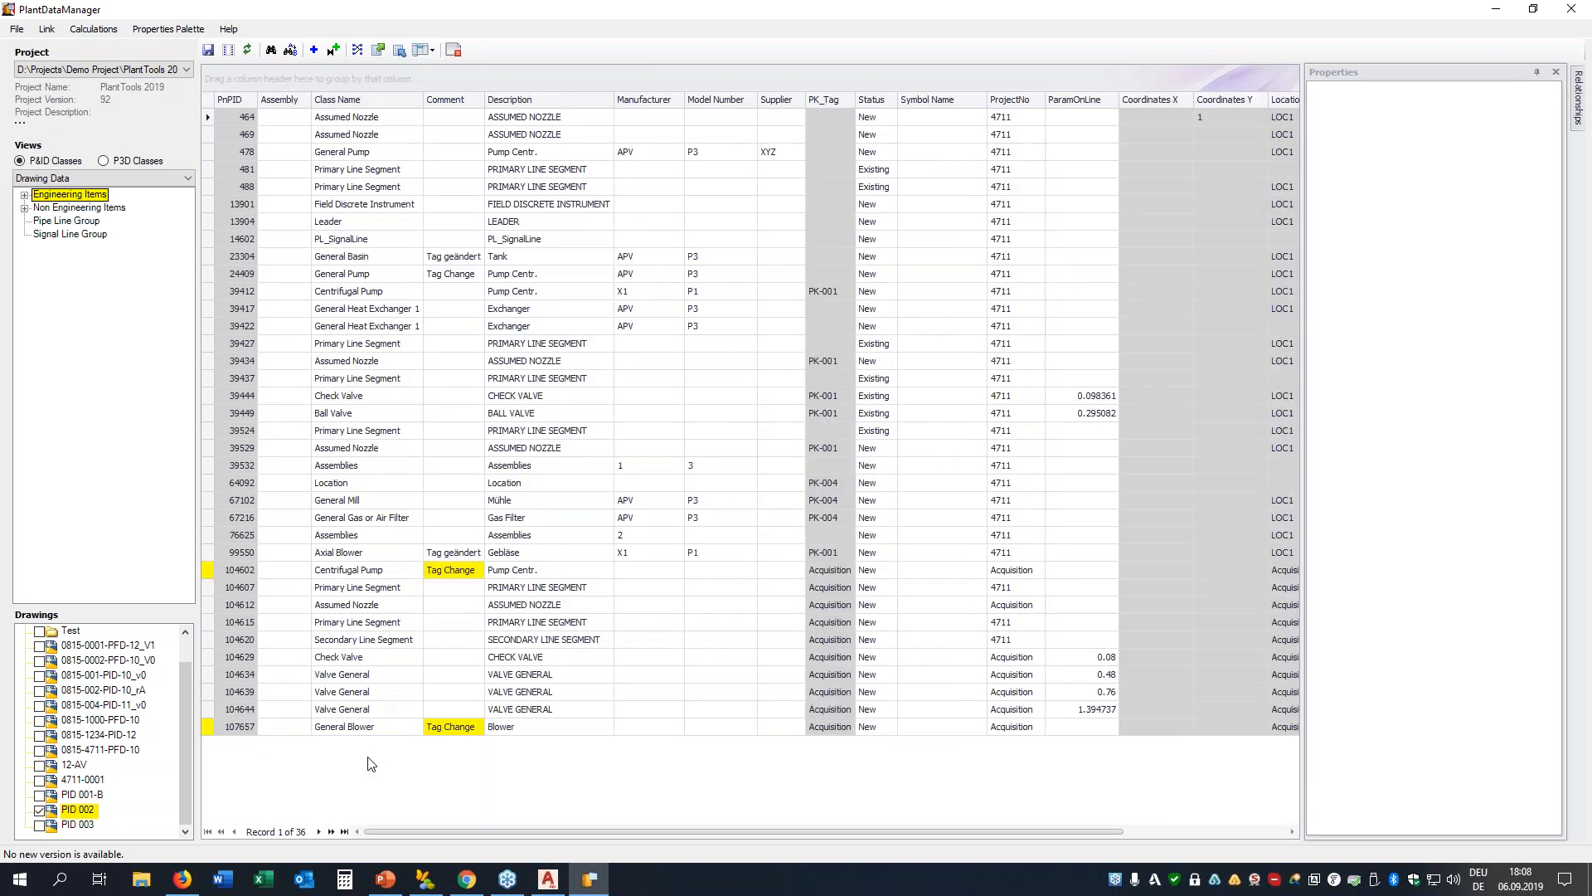
click(40, 795)
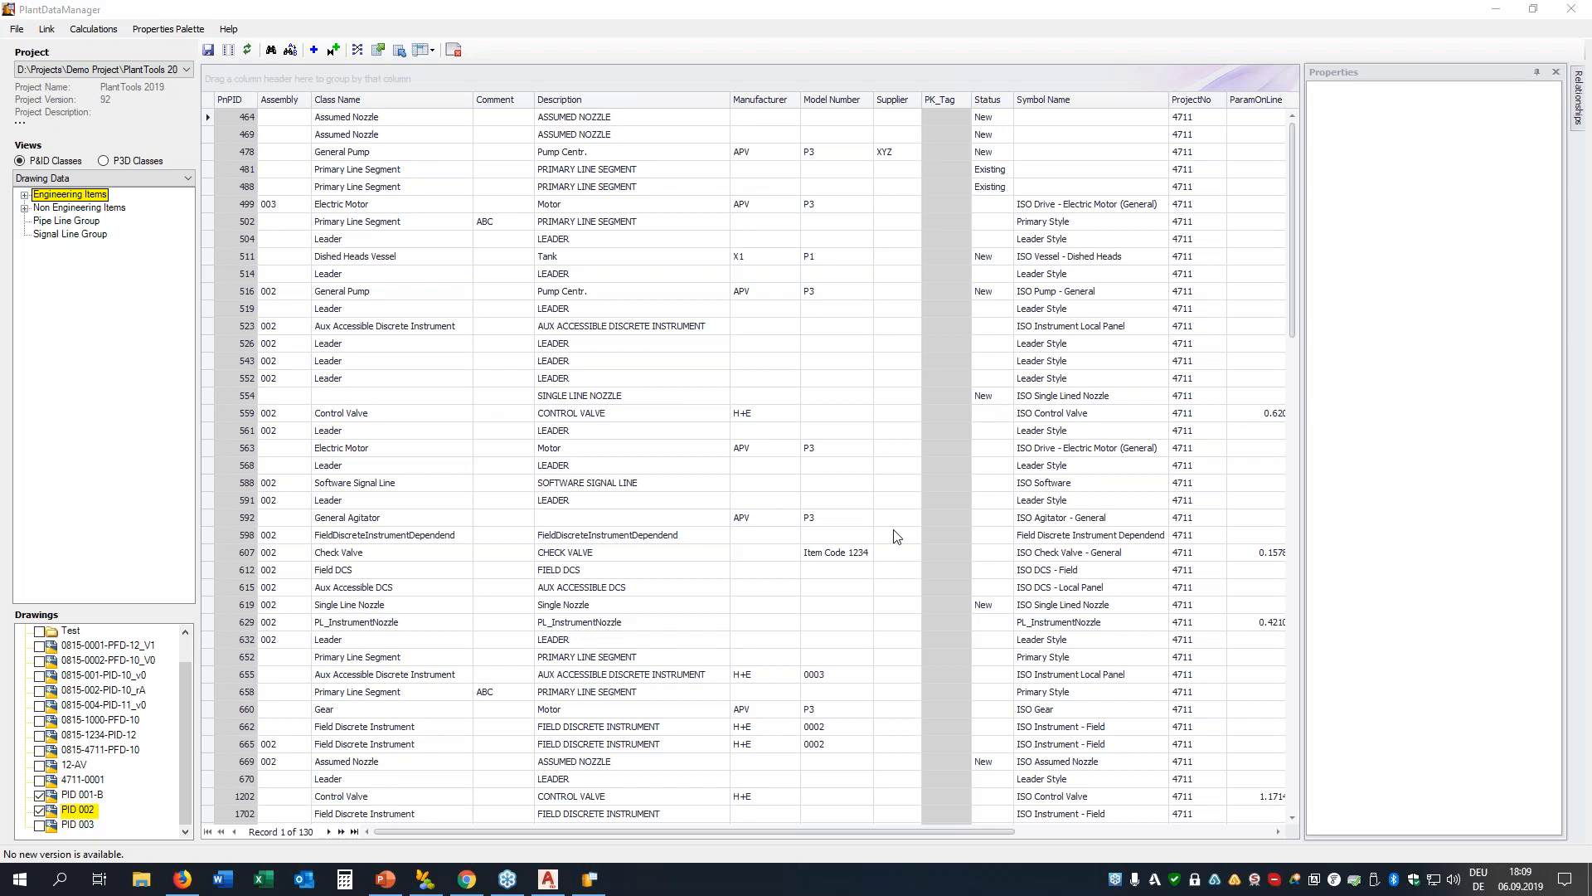
click(40, 797)
click(40, 810)
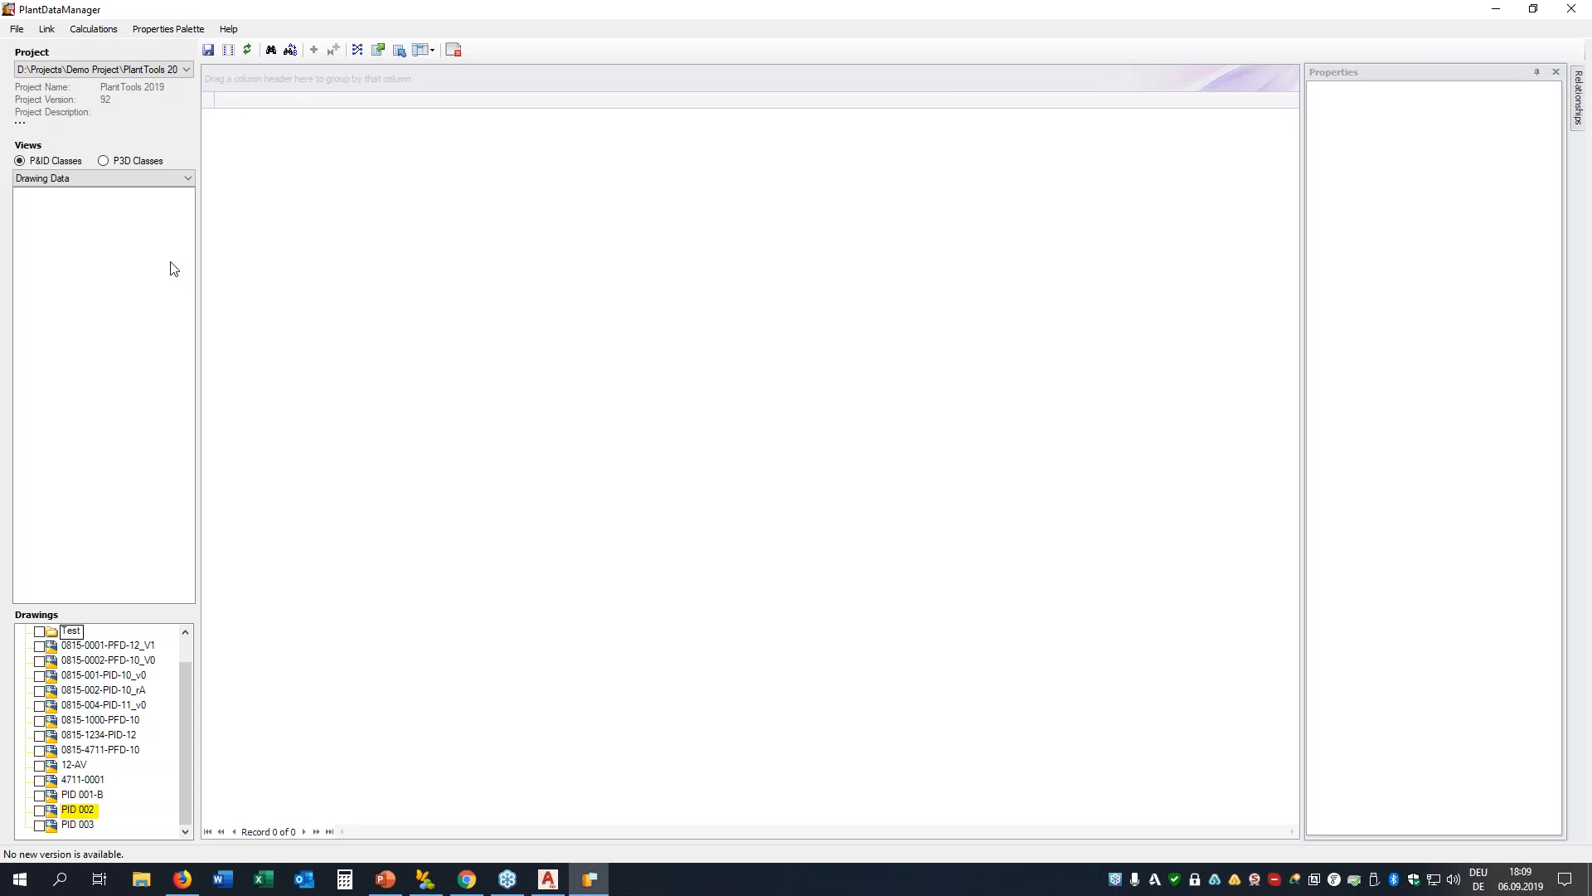
drag(186, 685, 189, 644)
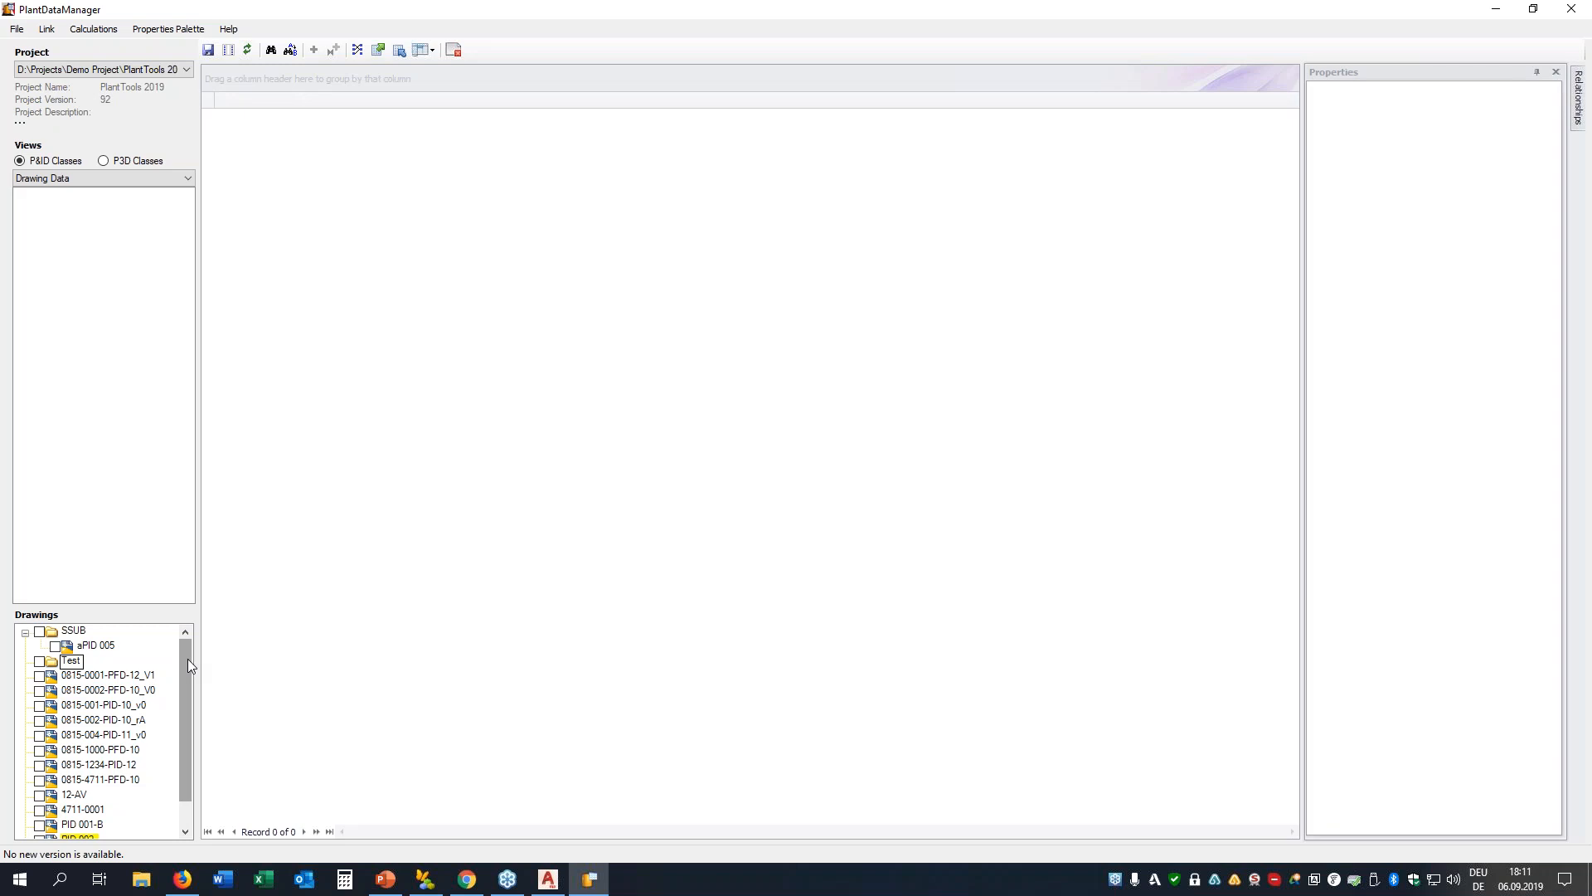
drag(187, 658, 189, 718)
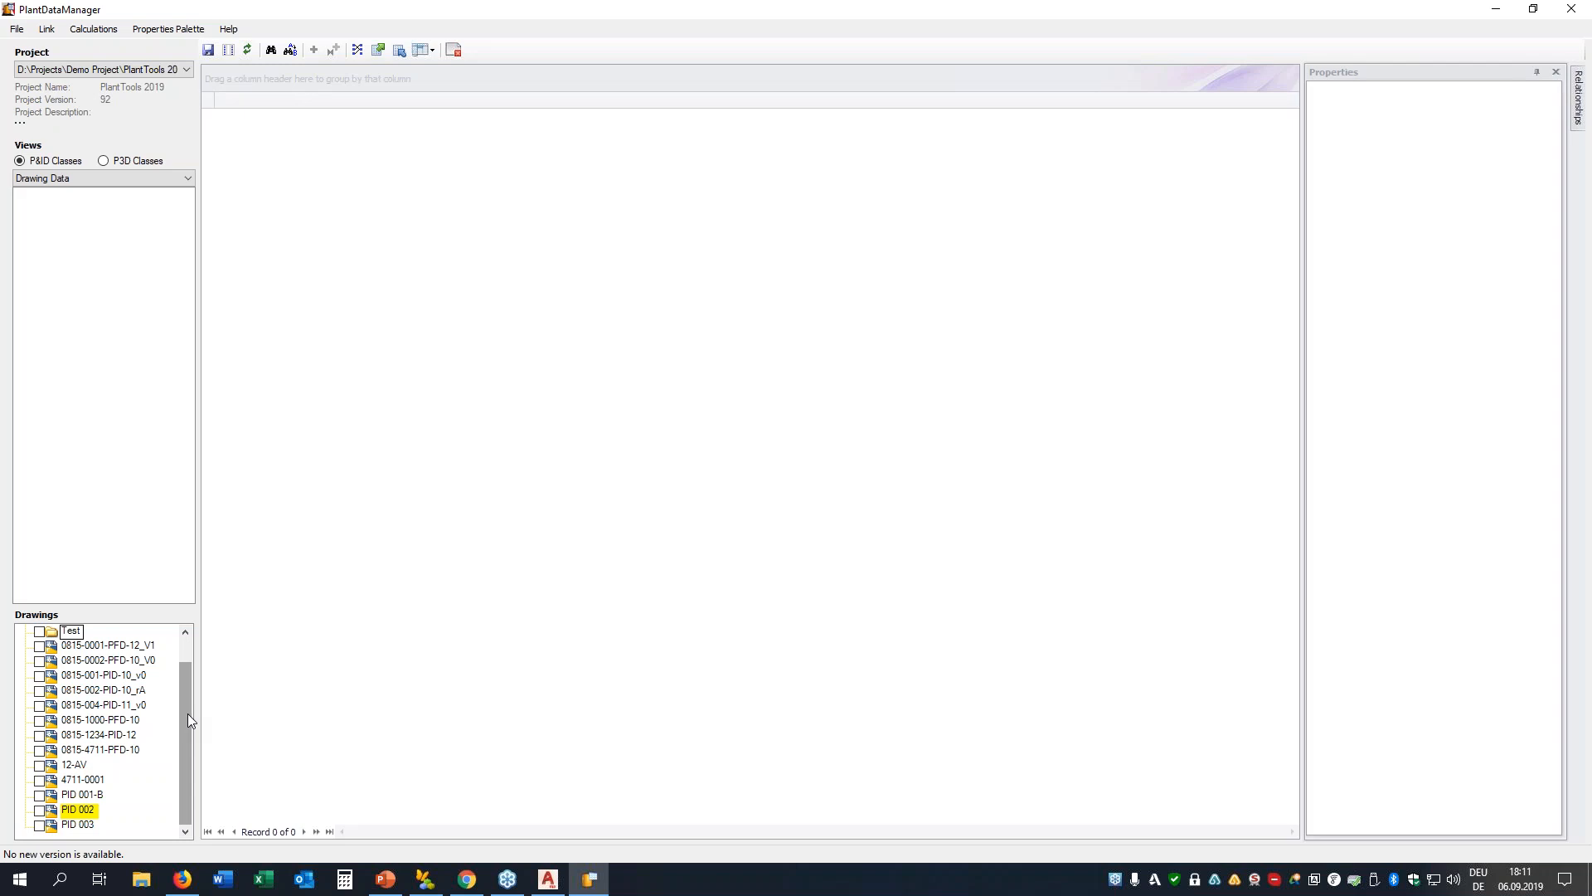
mouse_move(187, 713)
mouse_down()
mouse_move(192, 635)
mouse_move(178, 693)
mouse_up()
Open the Equipment List under Project Reports and check the record of blower V-004 without reassigning its tag
click(68, 178)
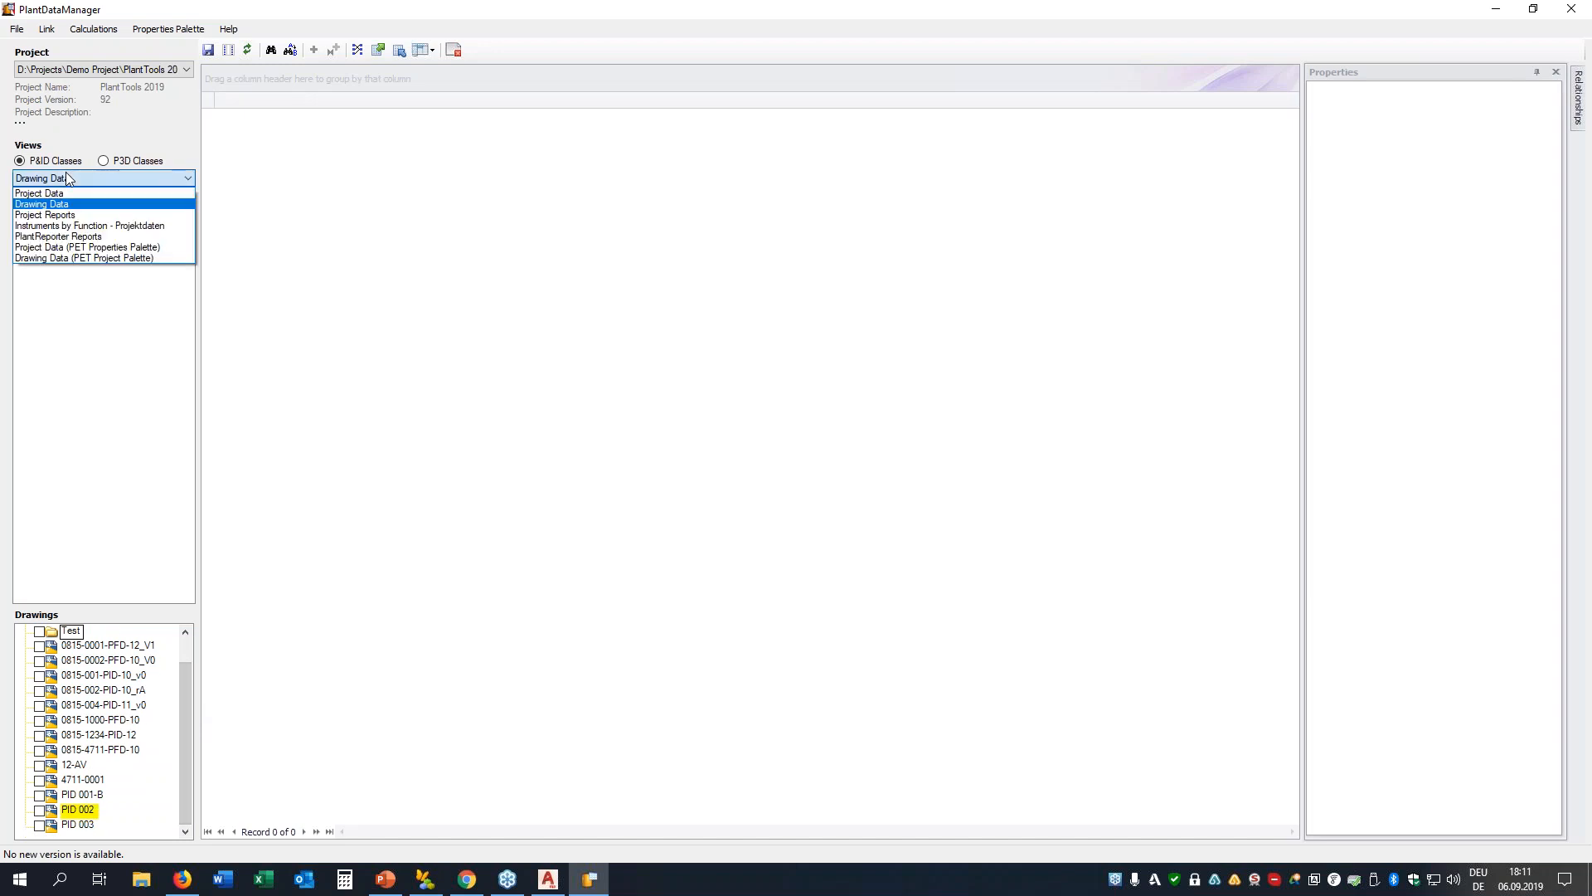
click(50, 216)
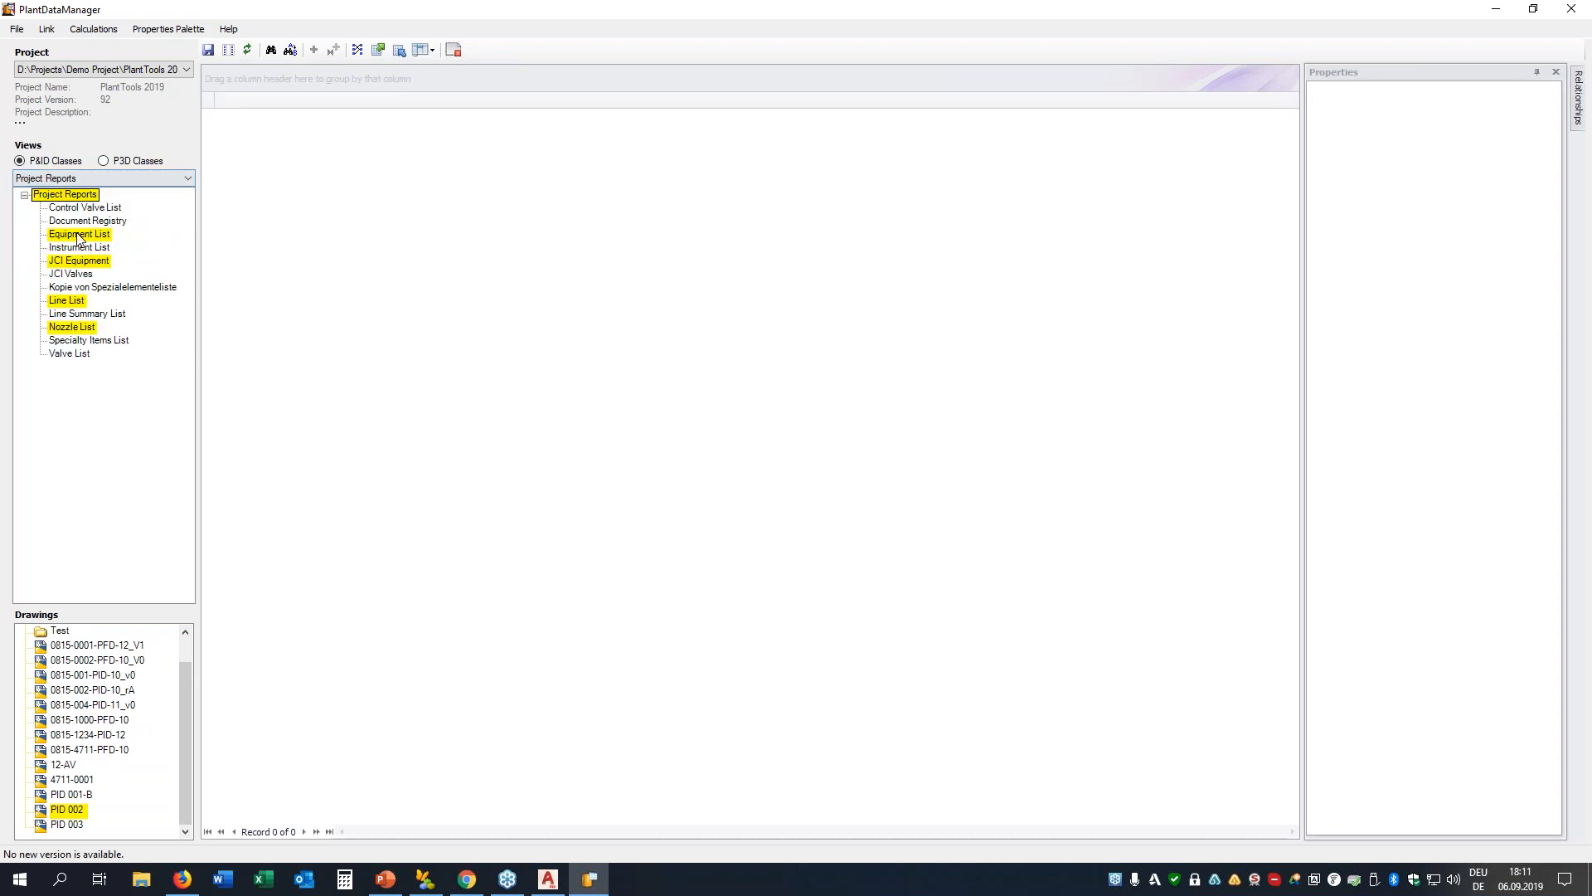
click(78, 234)
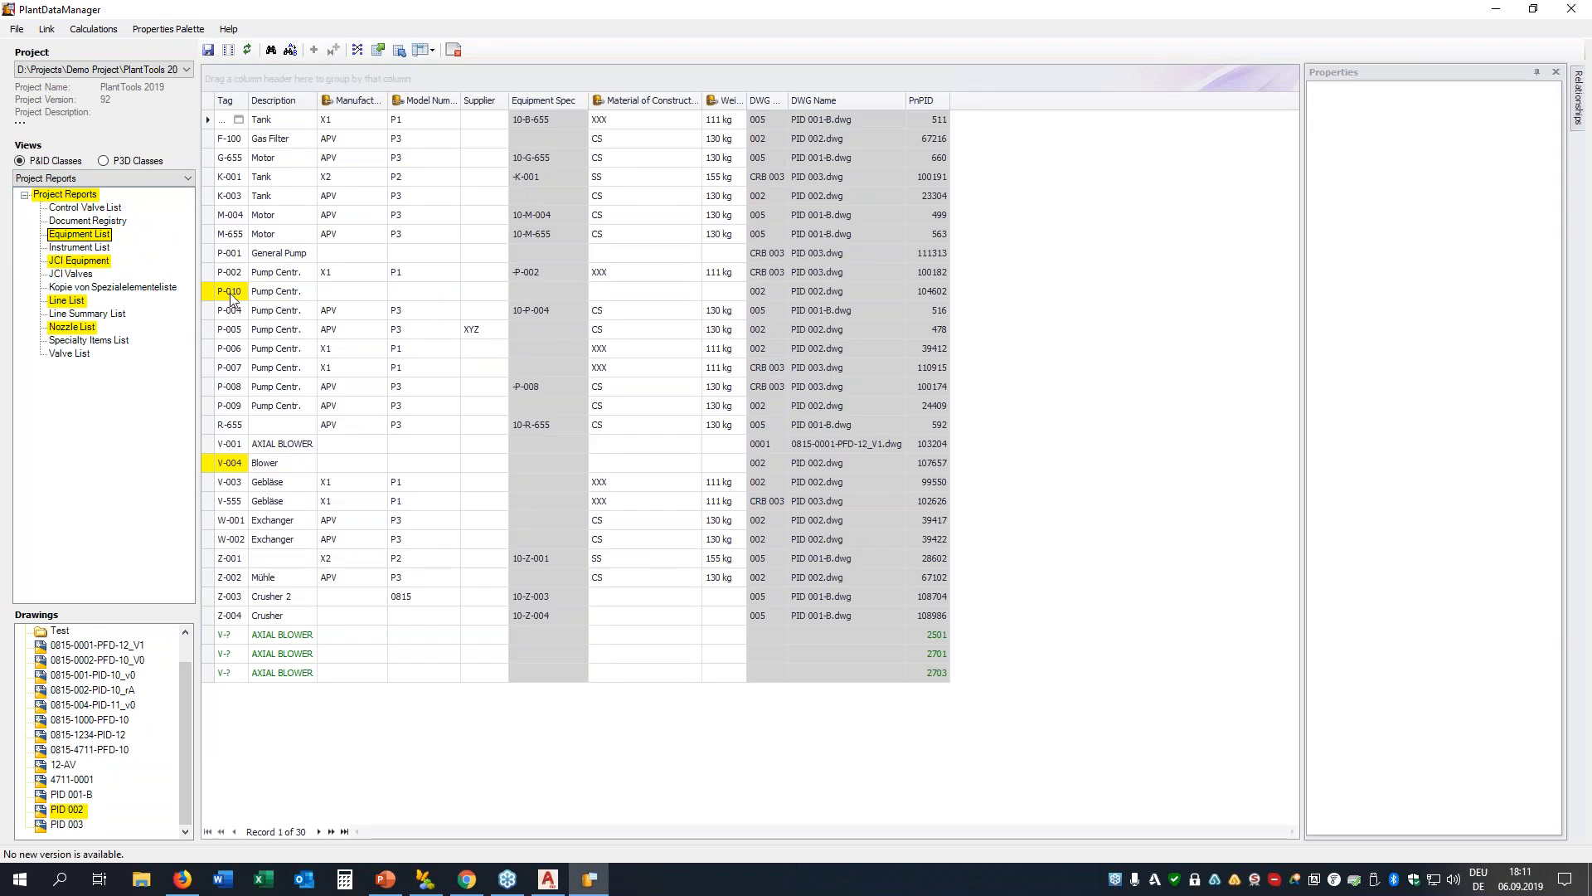
click(238, 463)
key(Escape)
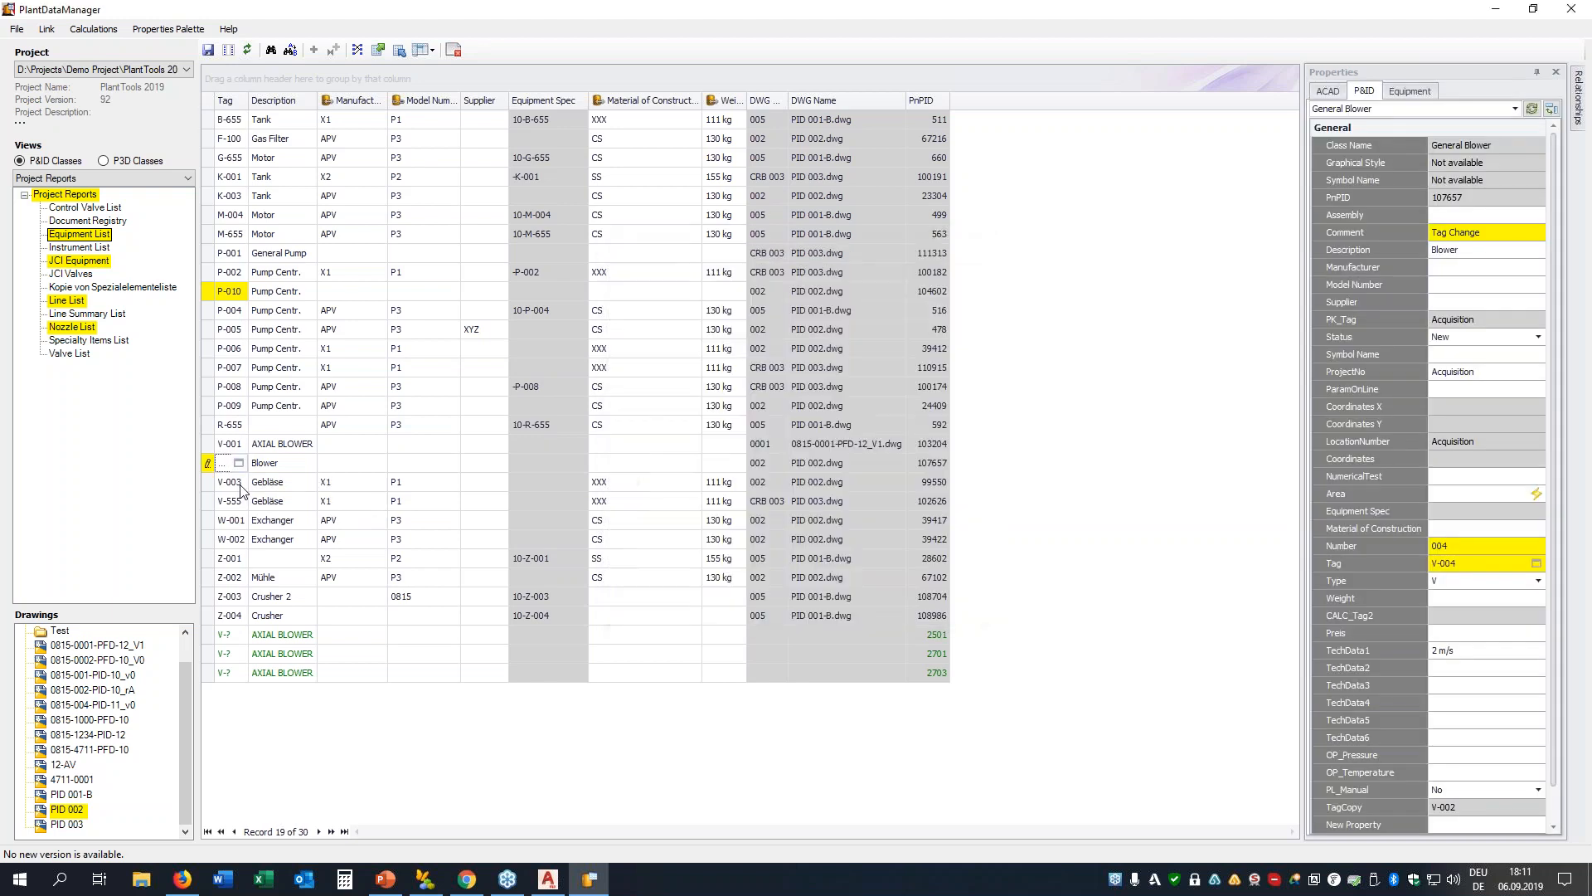
Change the tag number of axial blower V-003 to 002 and leave the tag of blower V-555 as it is
click(235, 488)
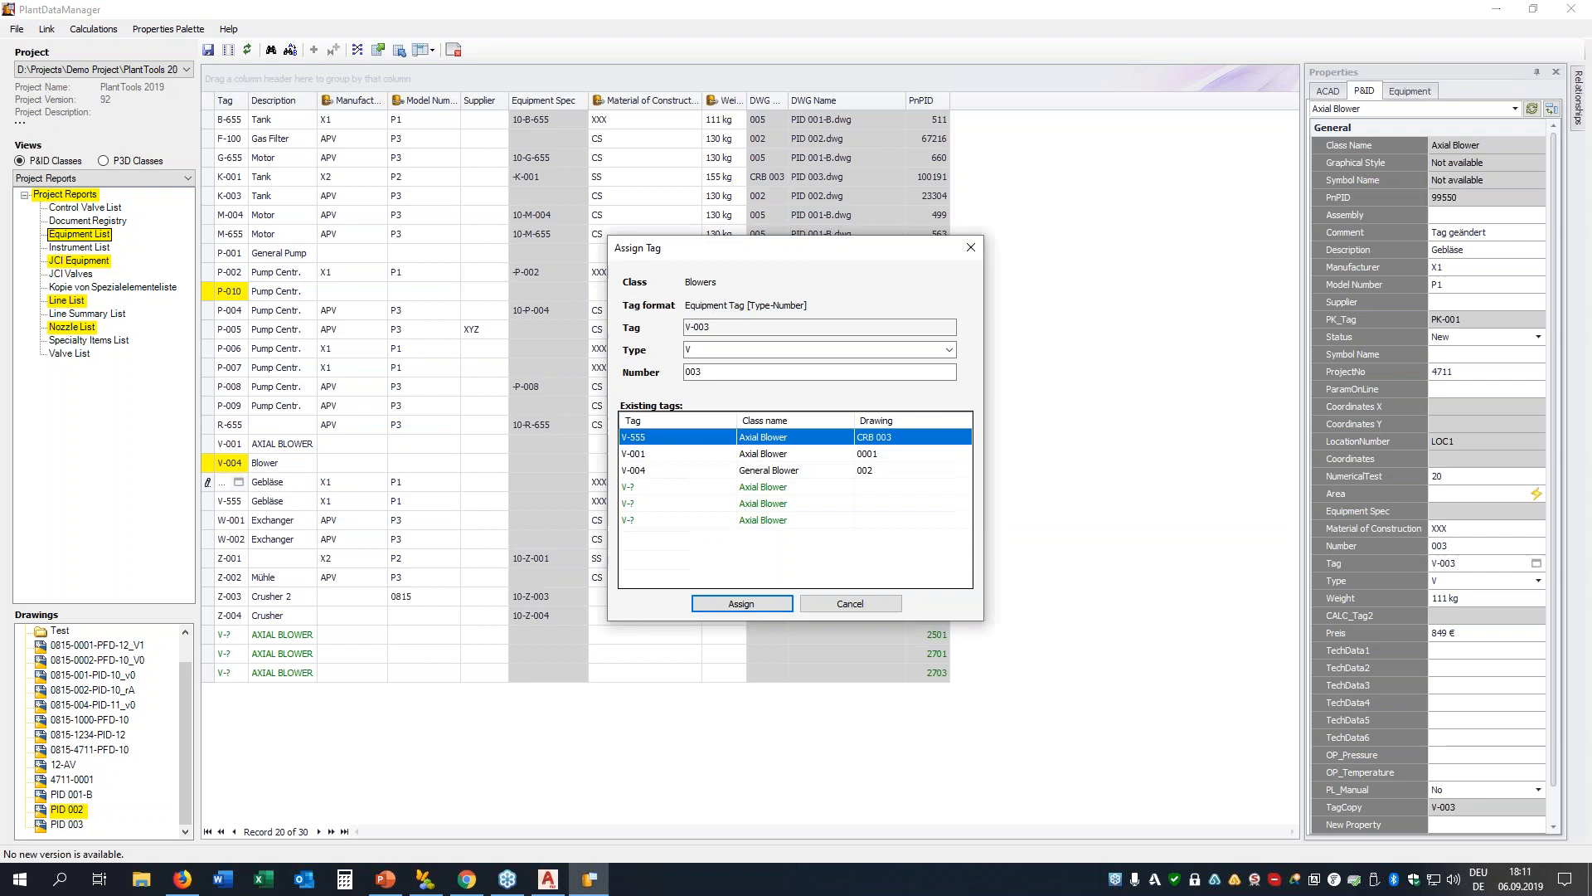
text(002)
key(Return)
click(248, 497)
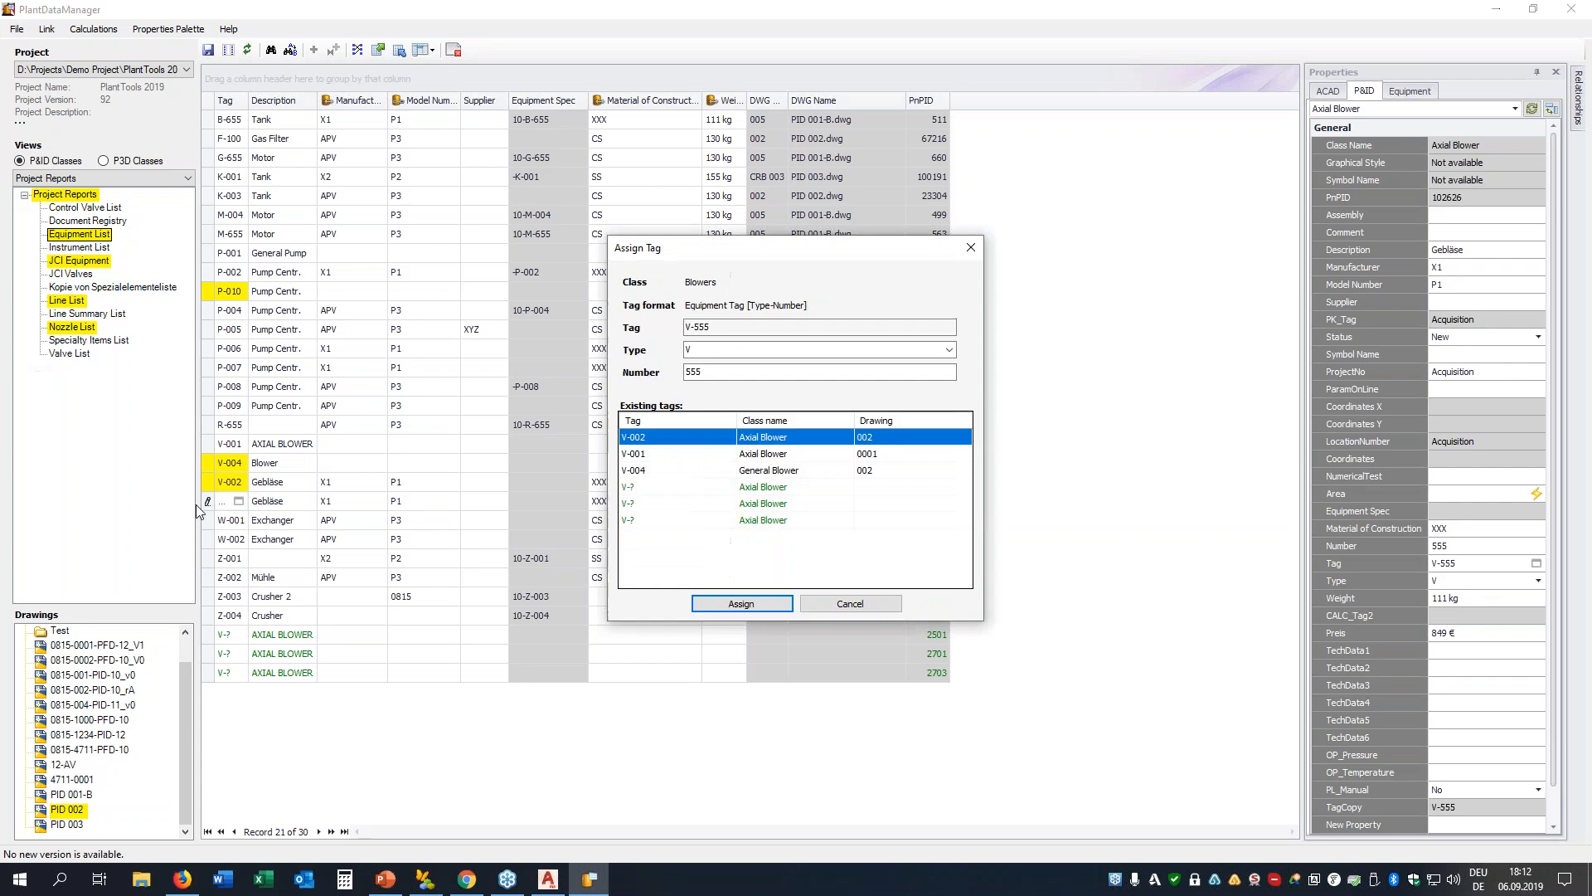
click(839, 604)
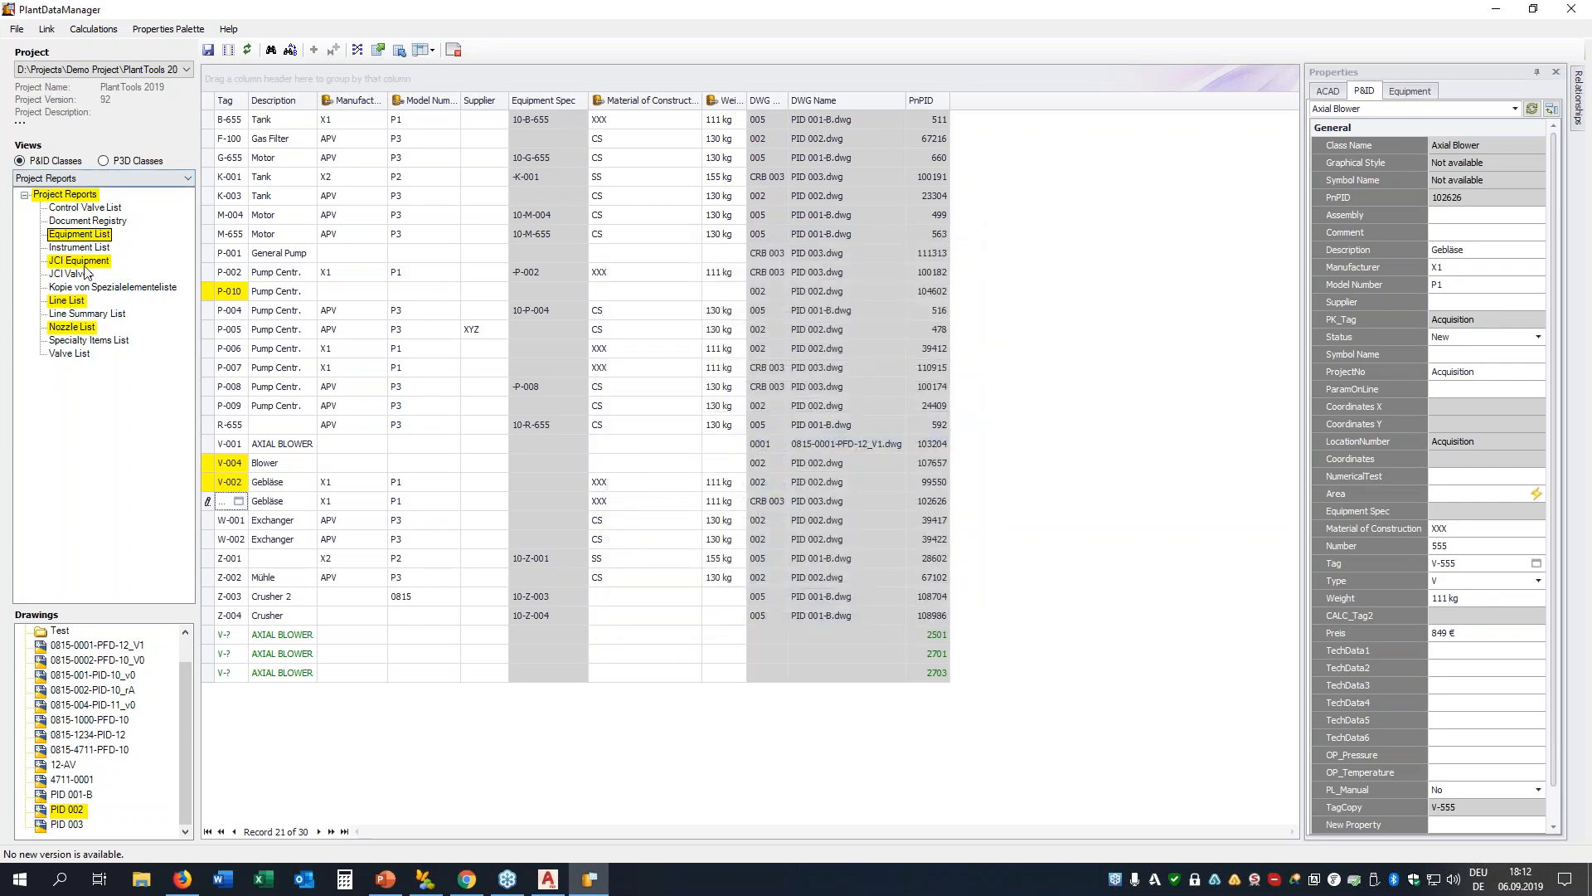
Switch to the Instruments by Function view and show the properties of the type TI instrument with loop number 005
click(86, 181)
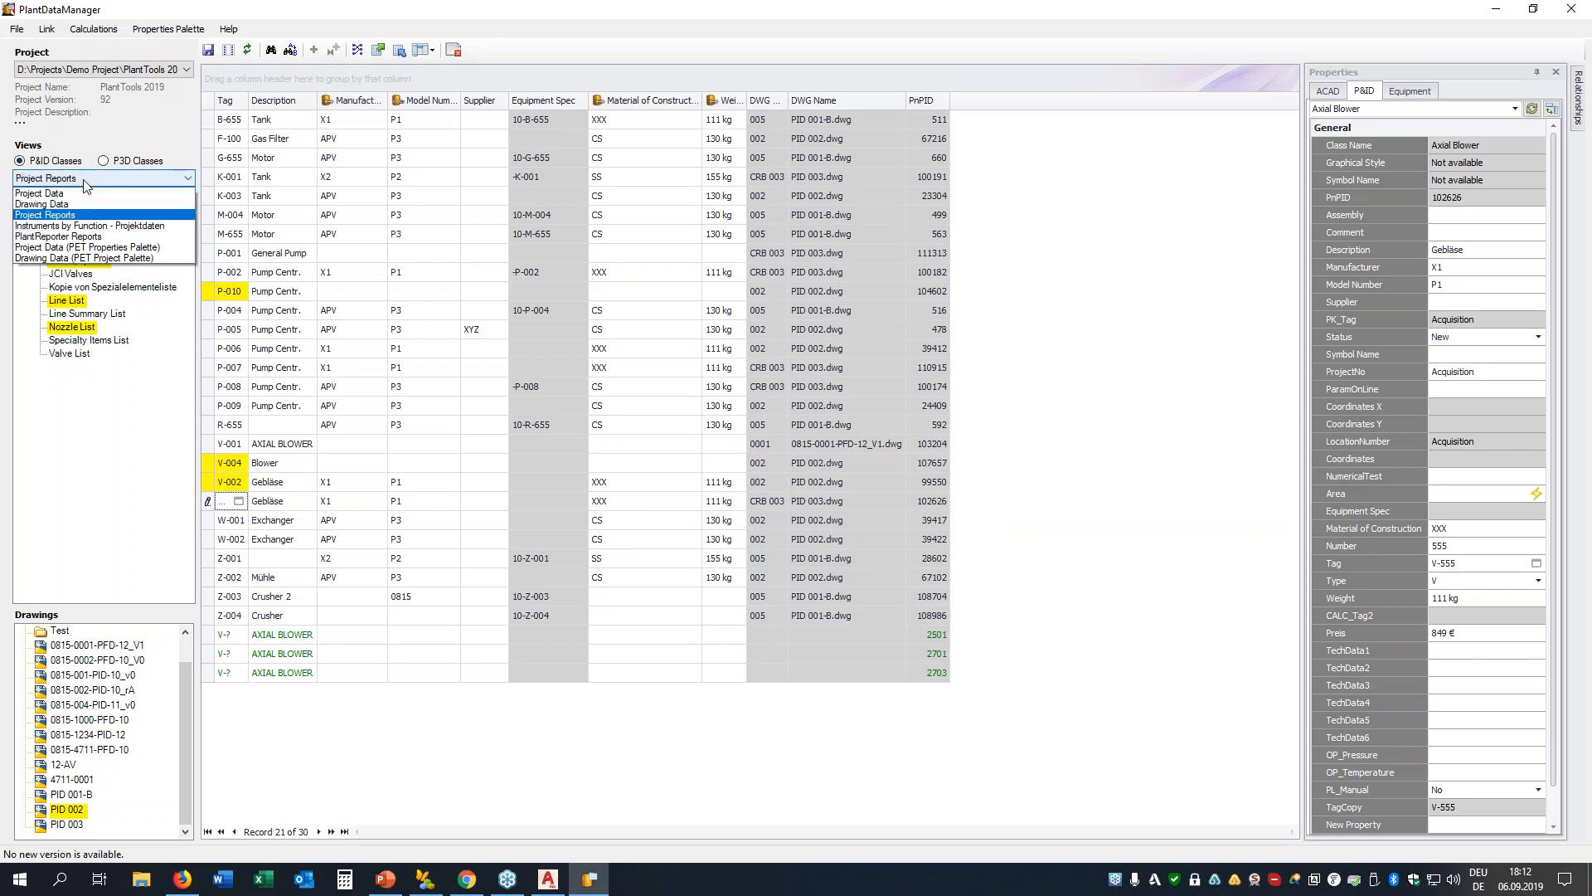
click(75, 228)
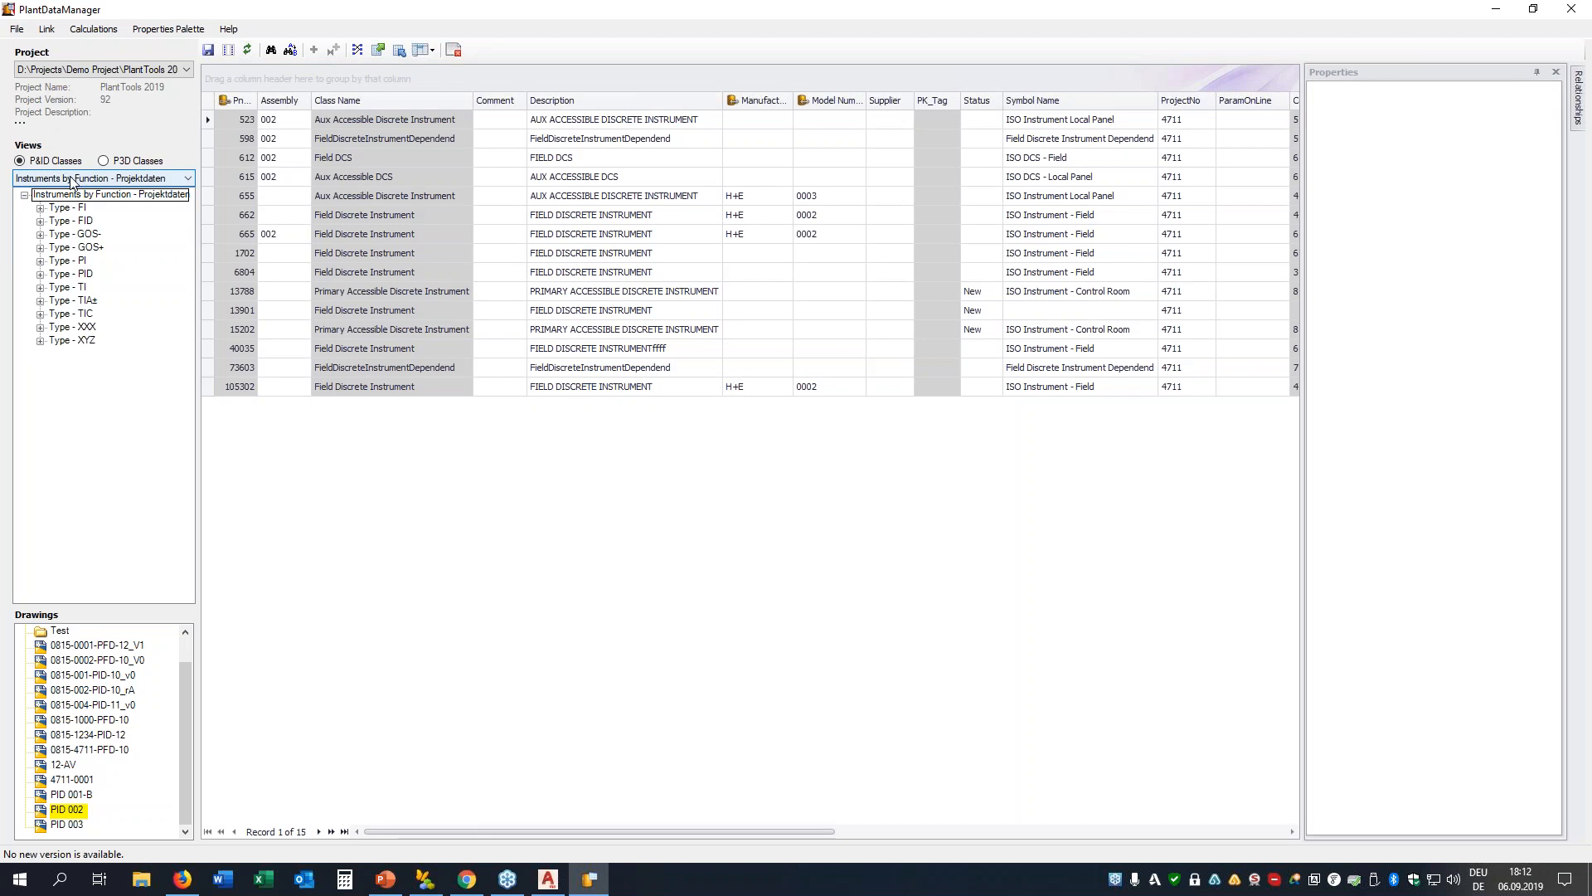
click(40, 287)
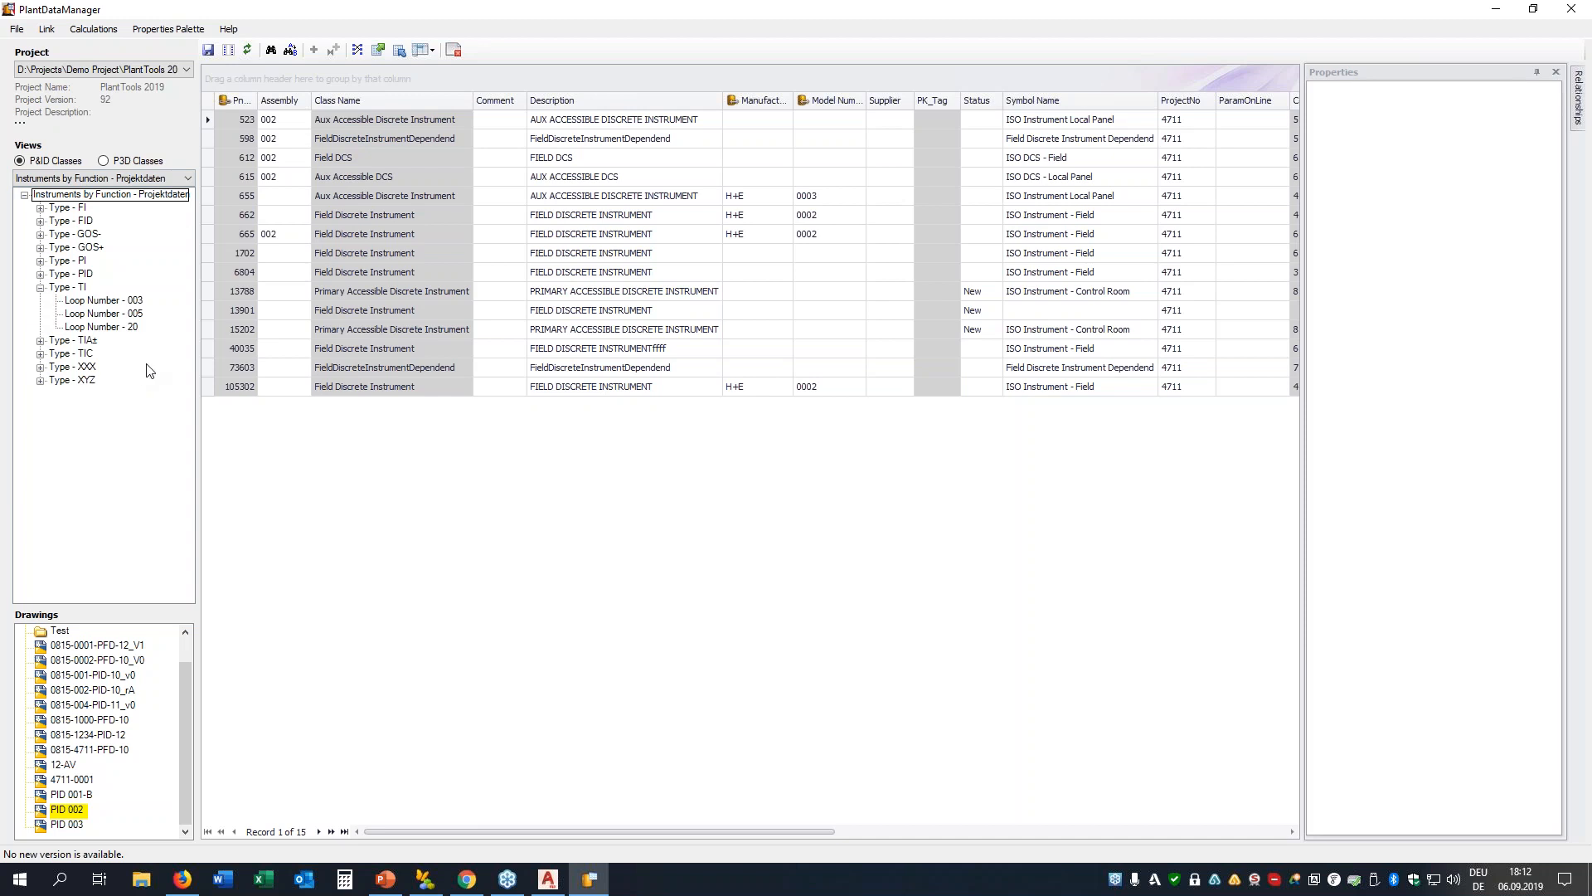
click(116, 314)
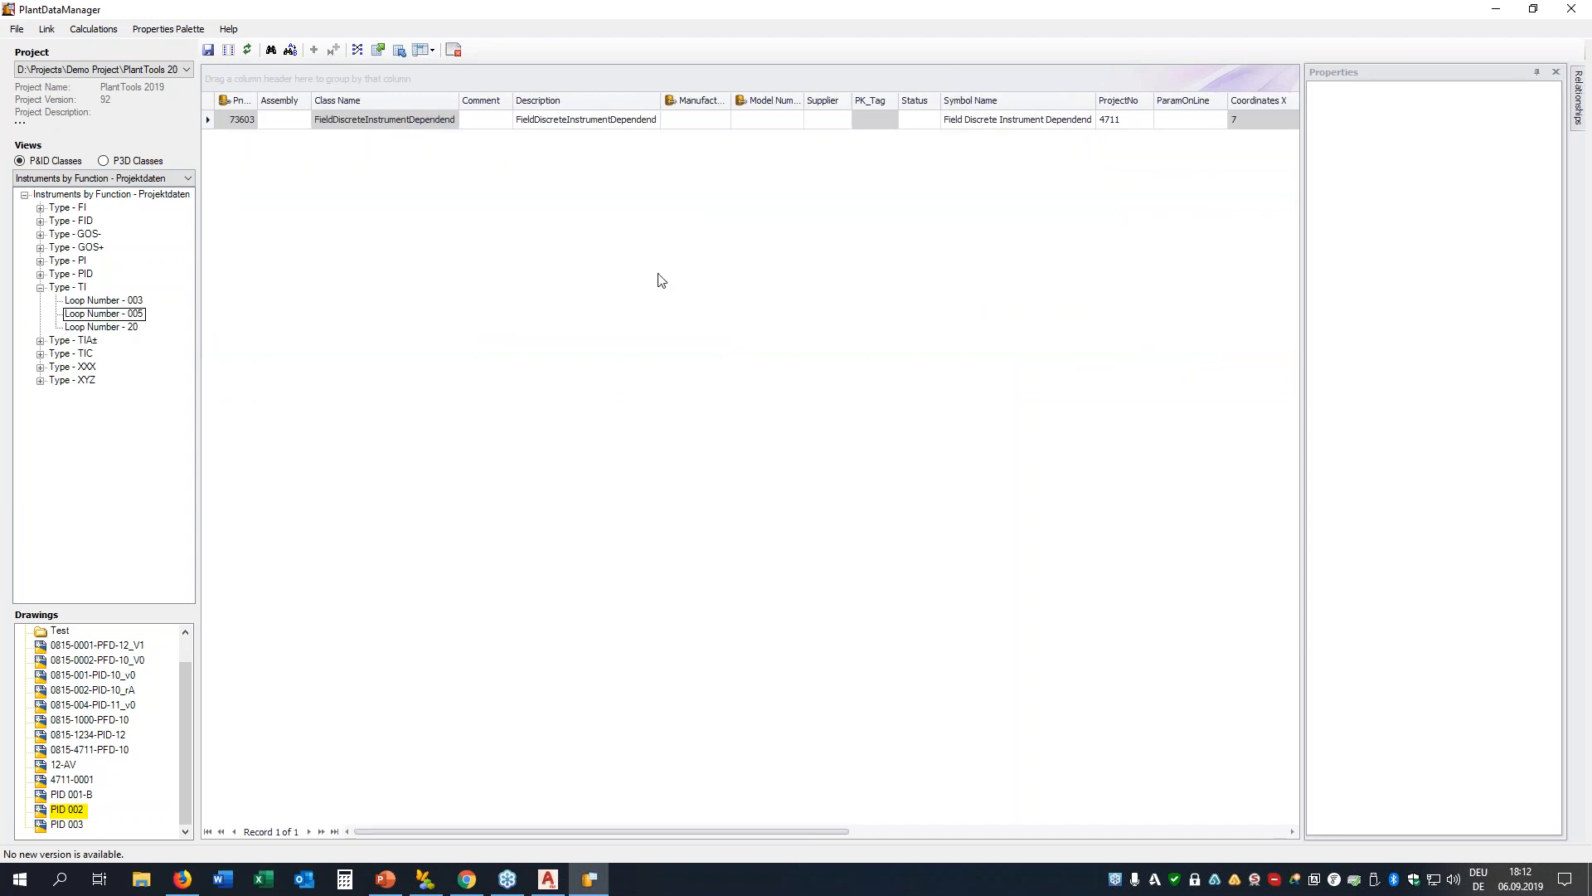
click(530, 101)
click(564, 120)
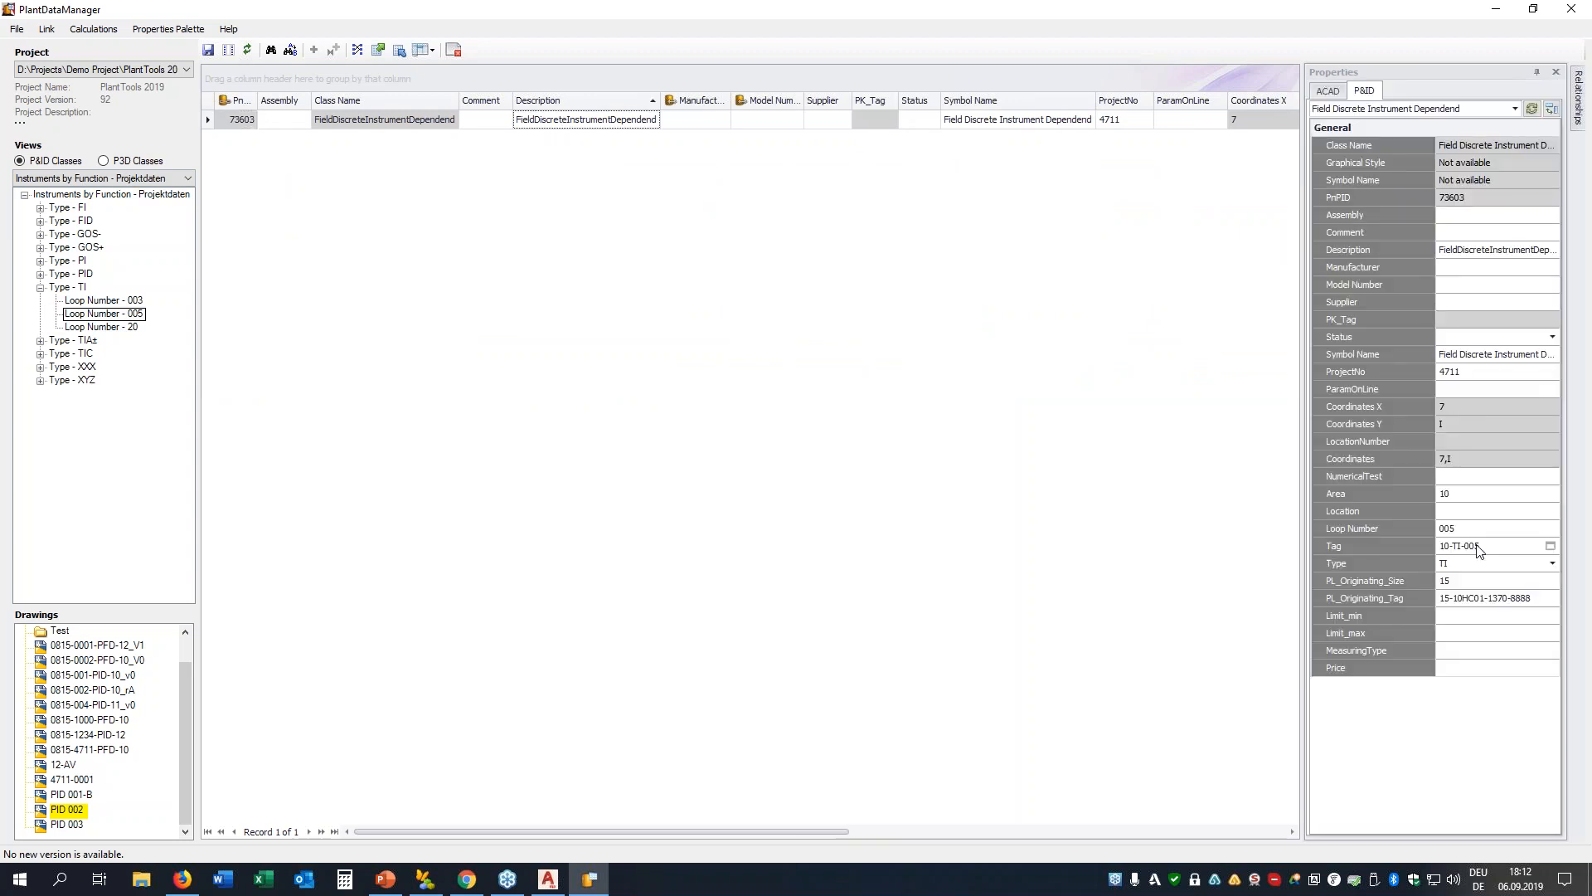
Reassign the tag of instrument 10-TI-005 with the type TIC
click(1548, 546)
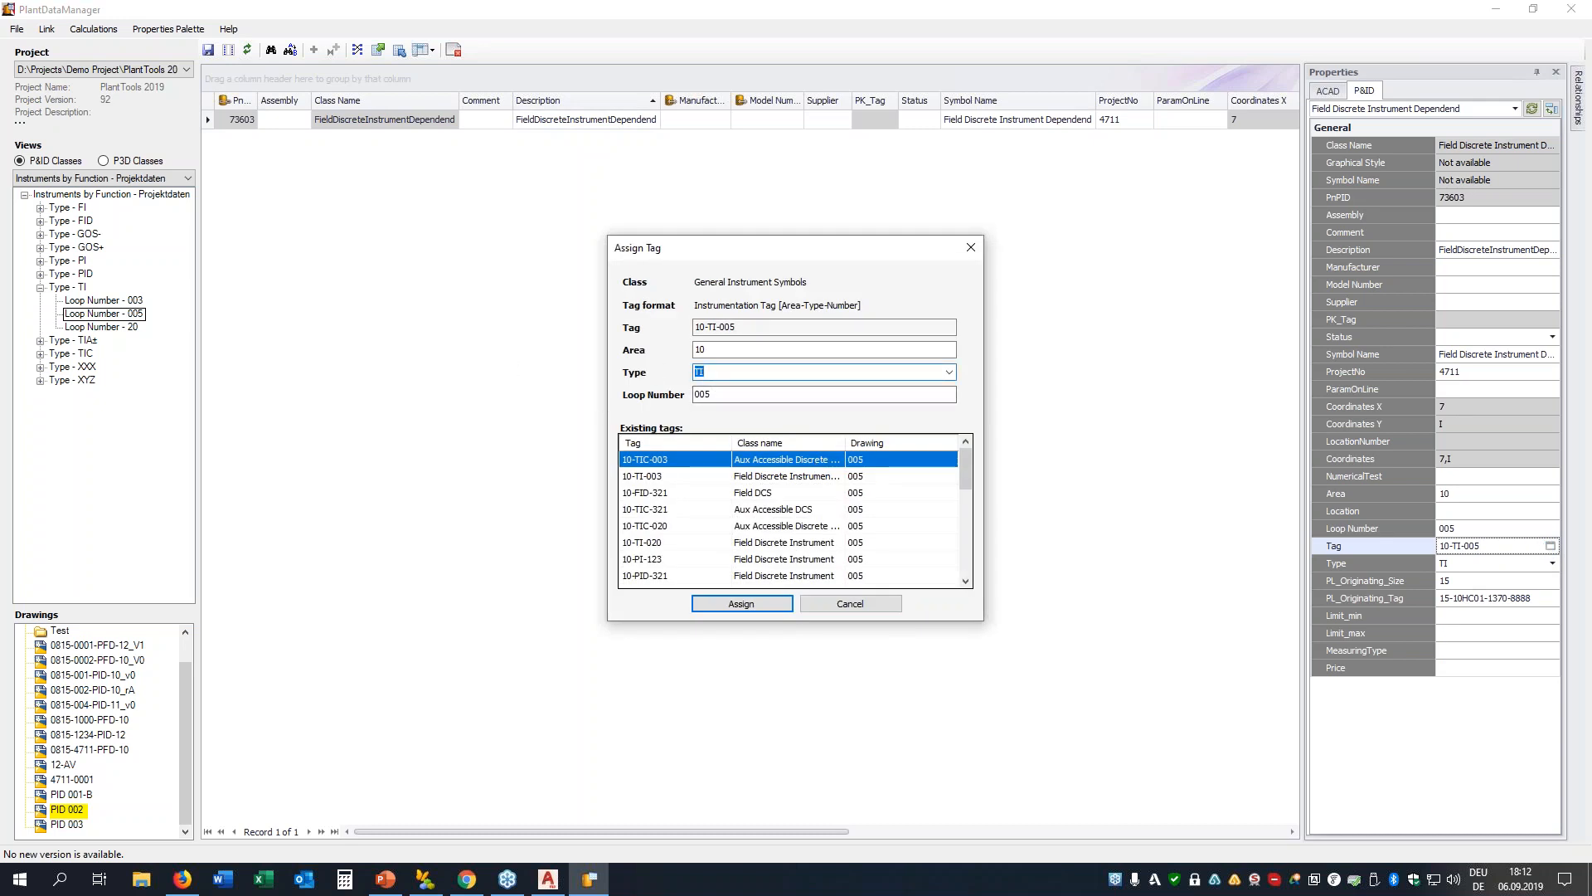
text(TIC)
key(Return)
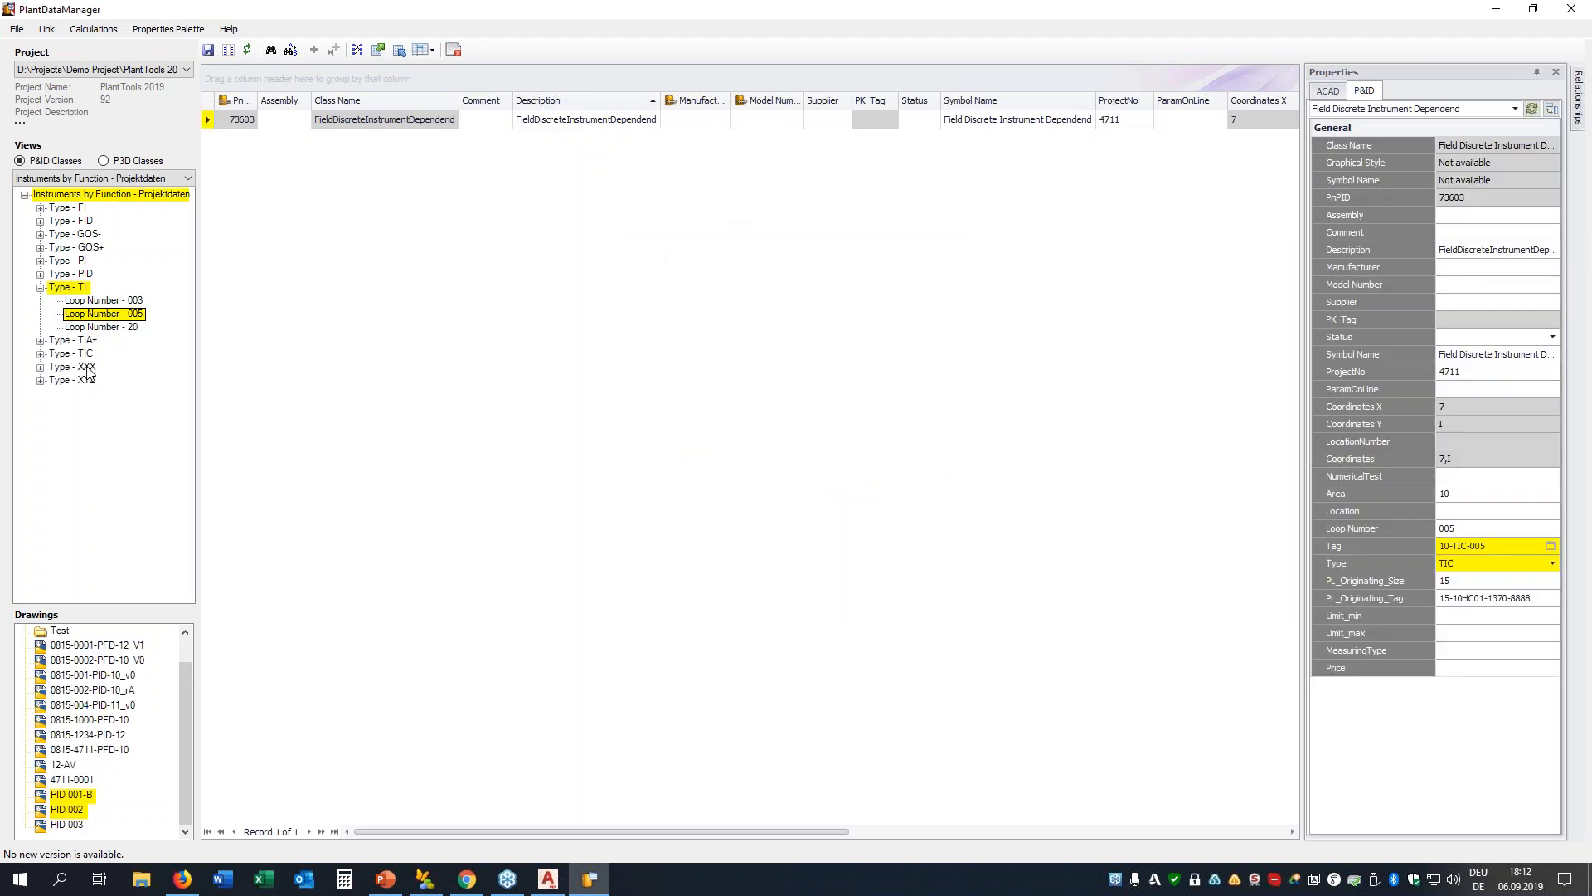
Open the PID Equipmentlist under PlantReporter Reports and set the description of R-655 to Stirrer
click(71, 177)
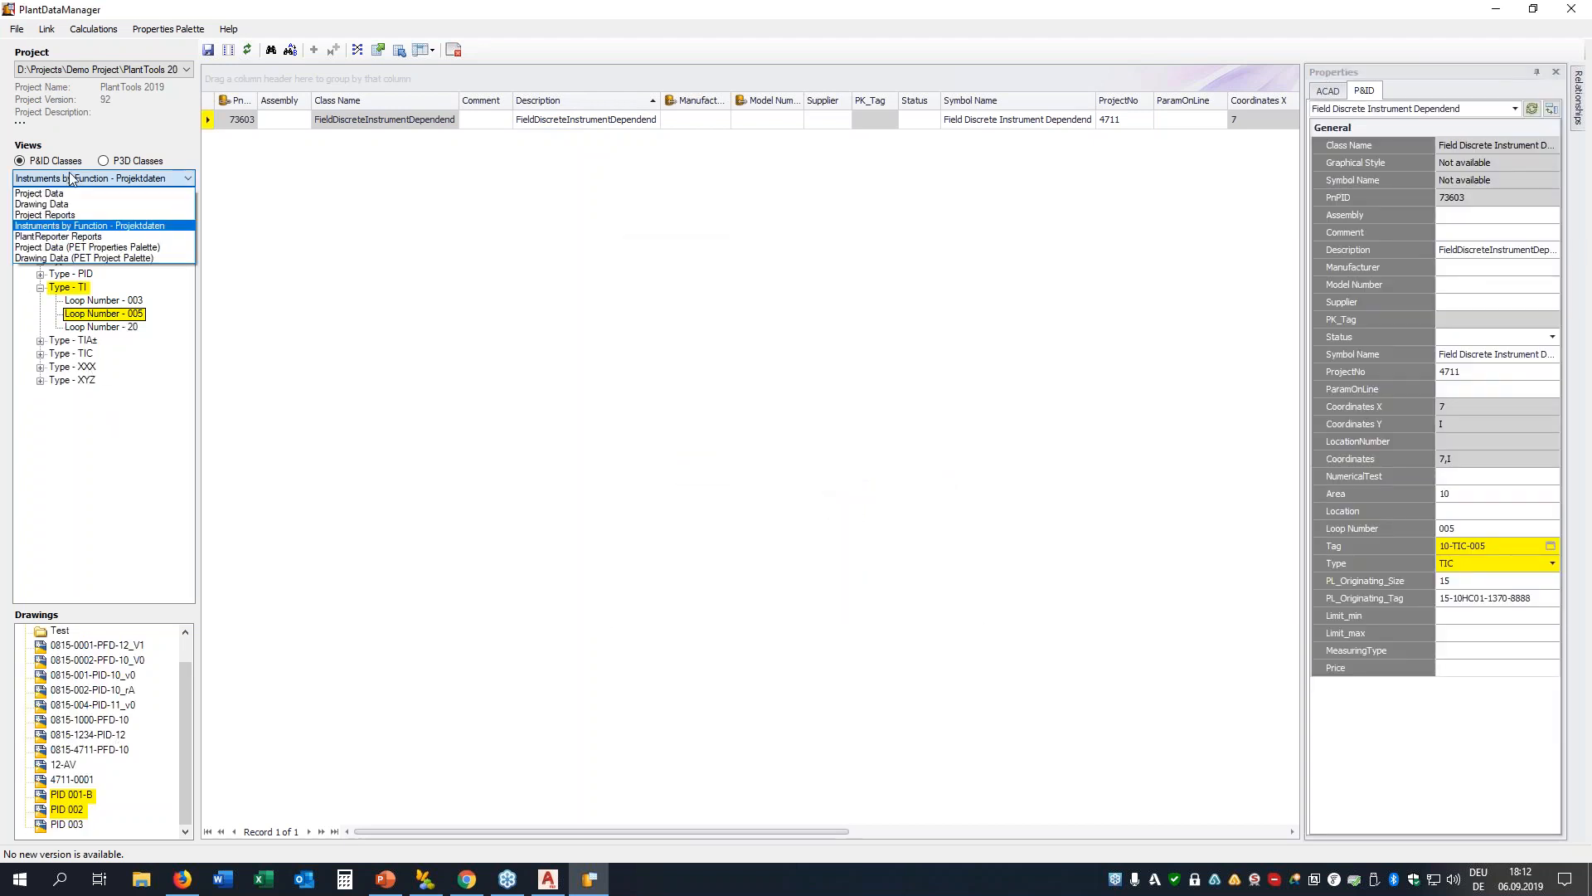
click(66, 236)
click(93, 247)
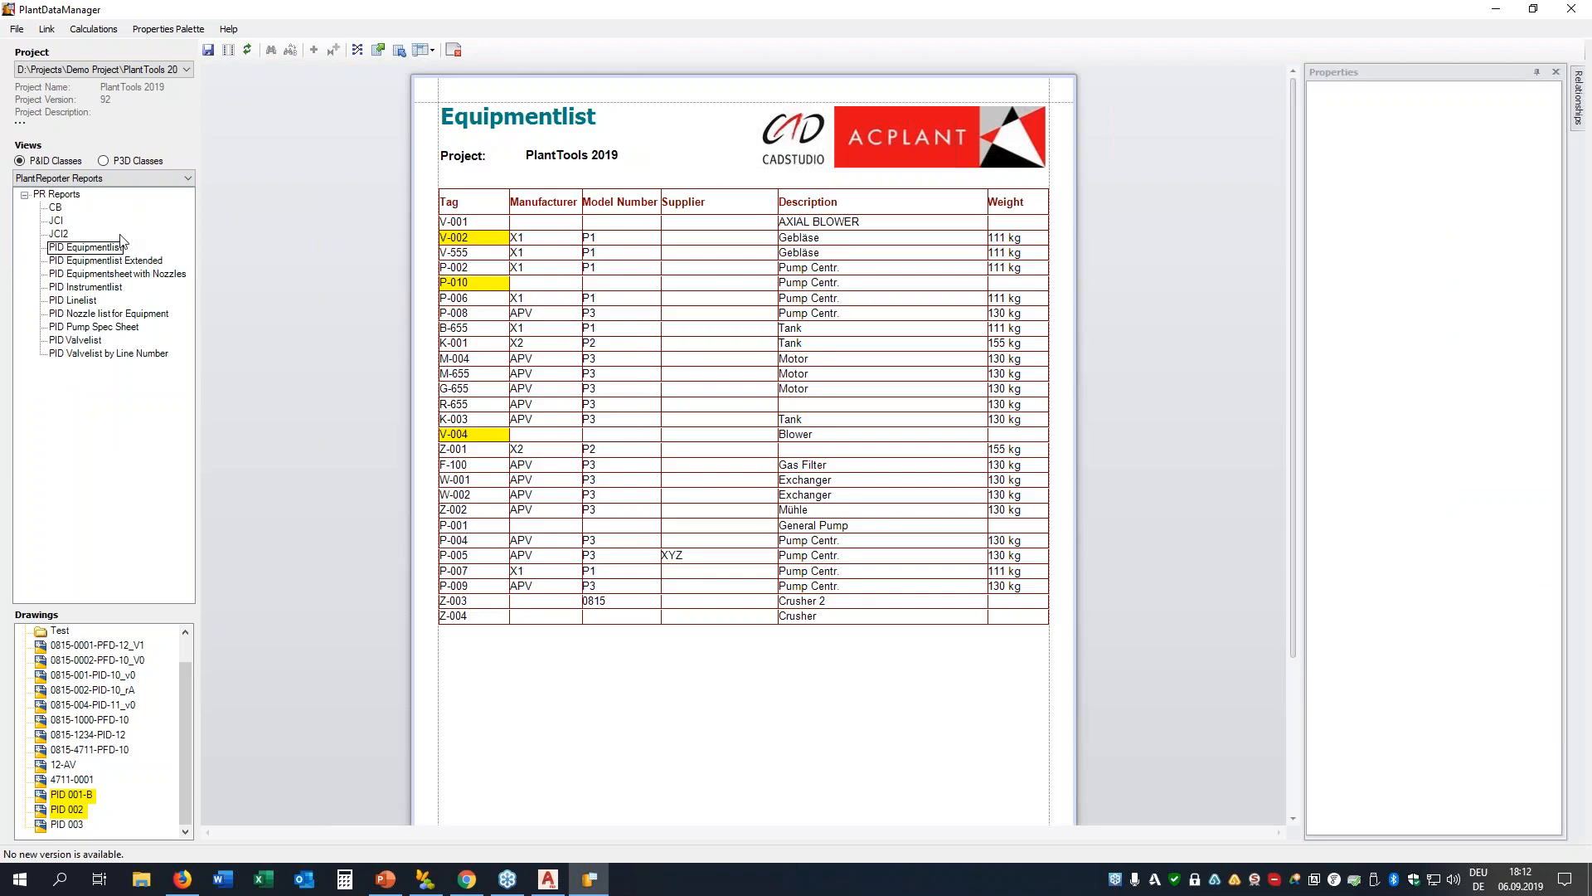
double_click(813, 406)
text(Tank)
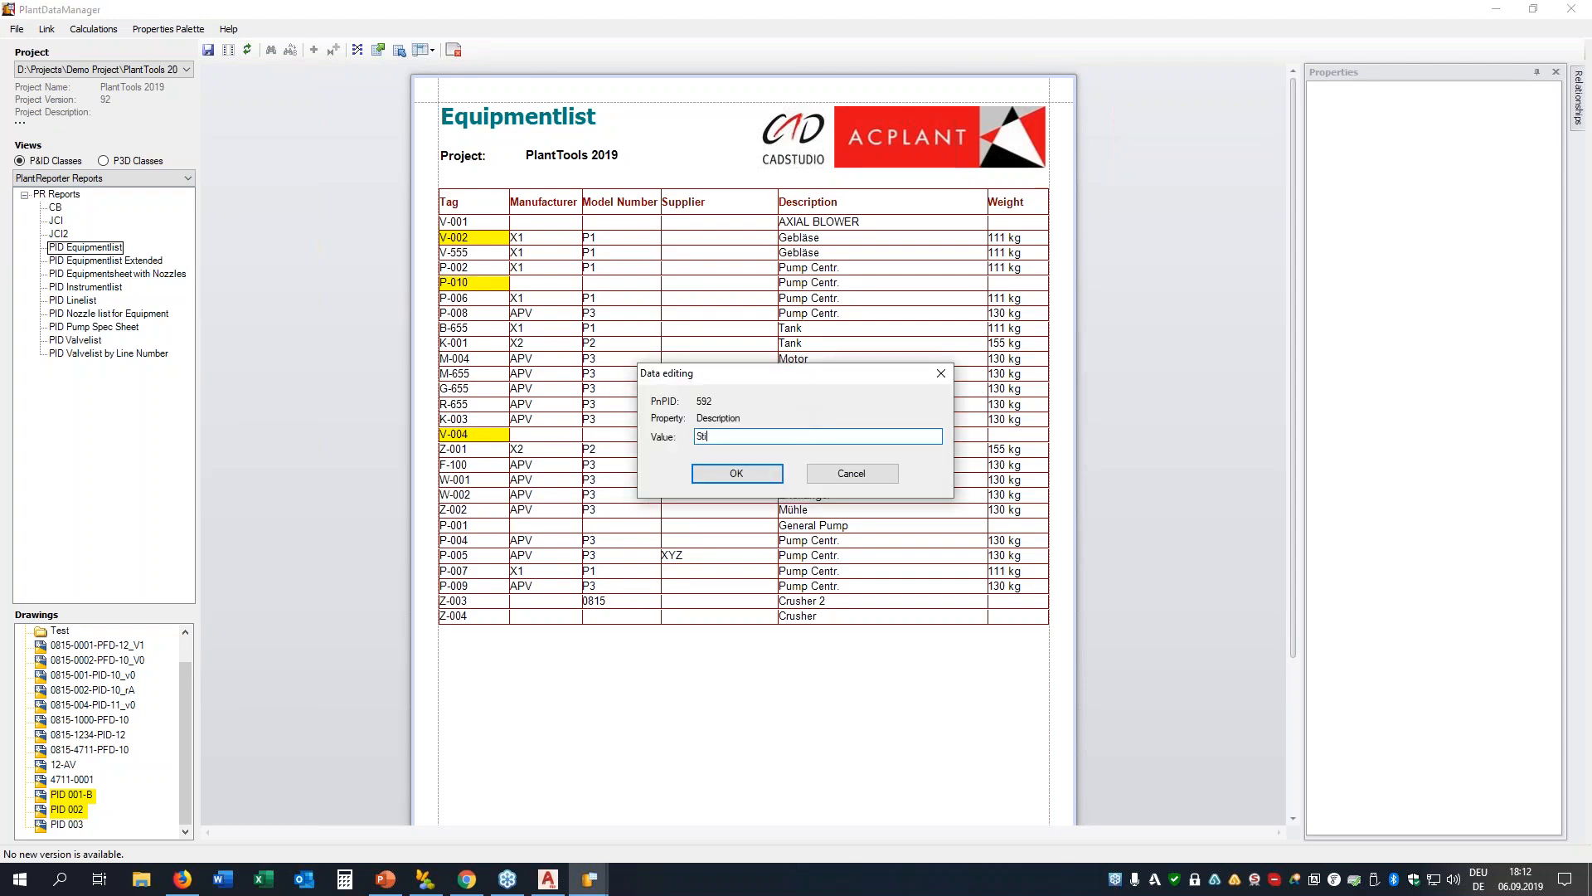
key(Return)
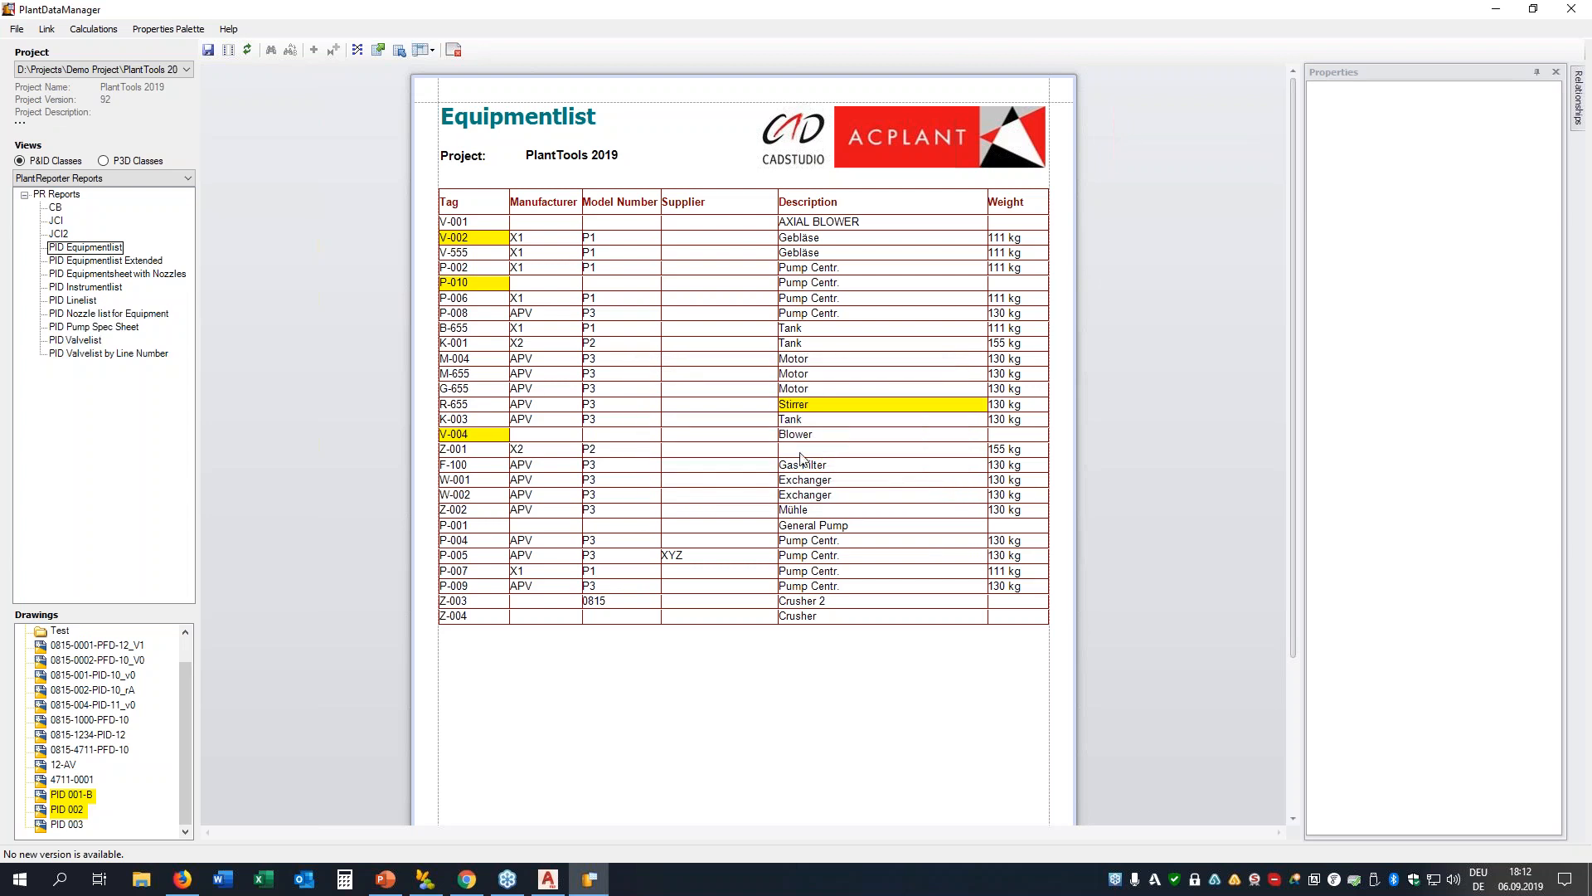
Set the description of equipment Z-001 in the equipment list report to Crusher
double_click(803, 455)
text(C)
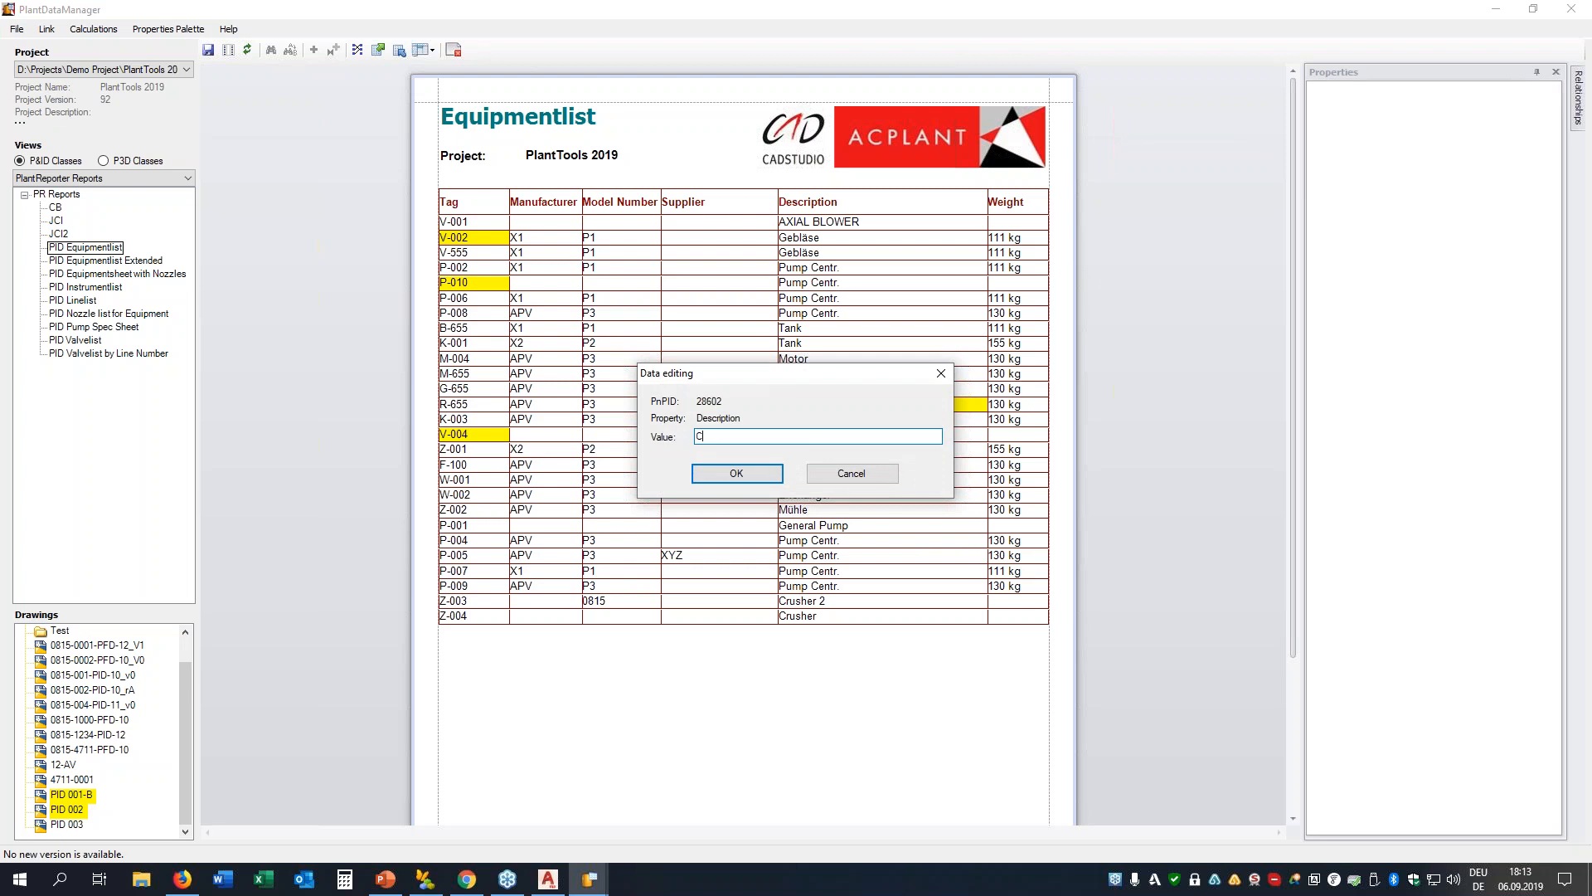
text(rusher)
key(Return)
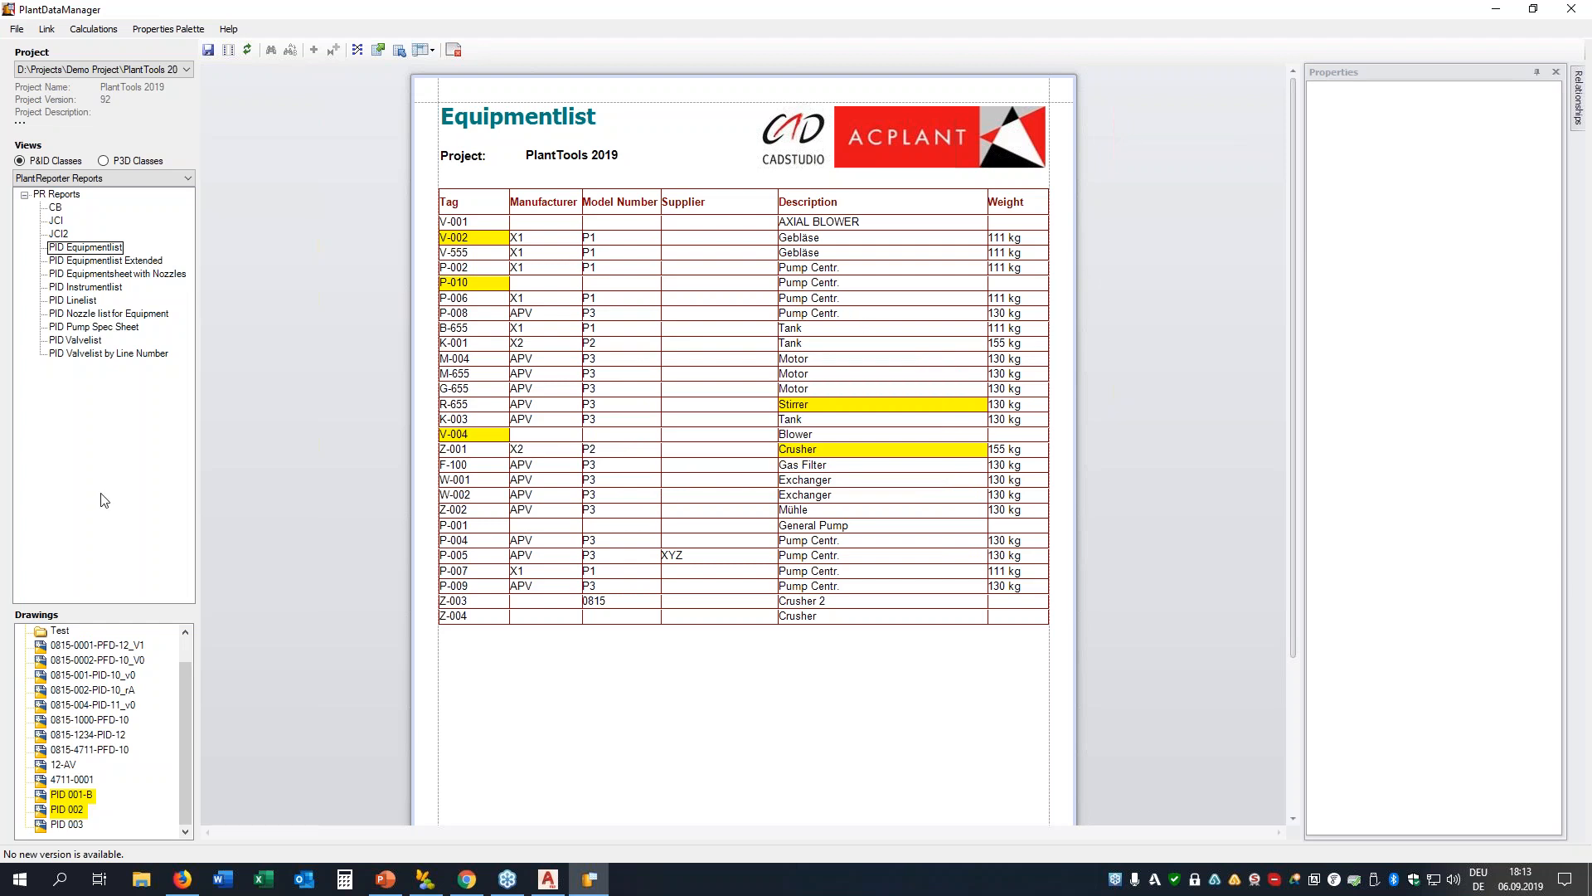
Switch to the Project Data (PET Properties Palette) view and list the Equipment items
click(92, 180)
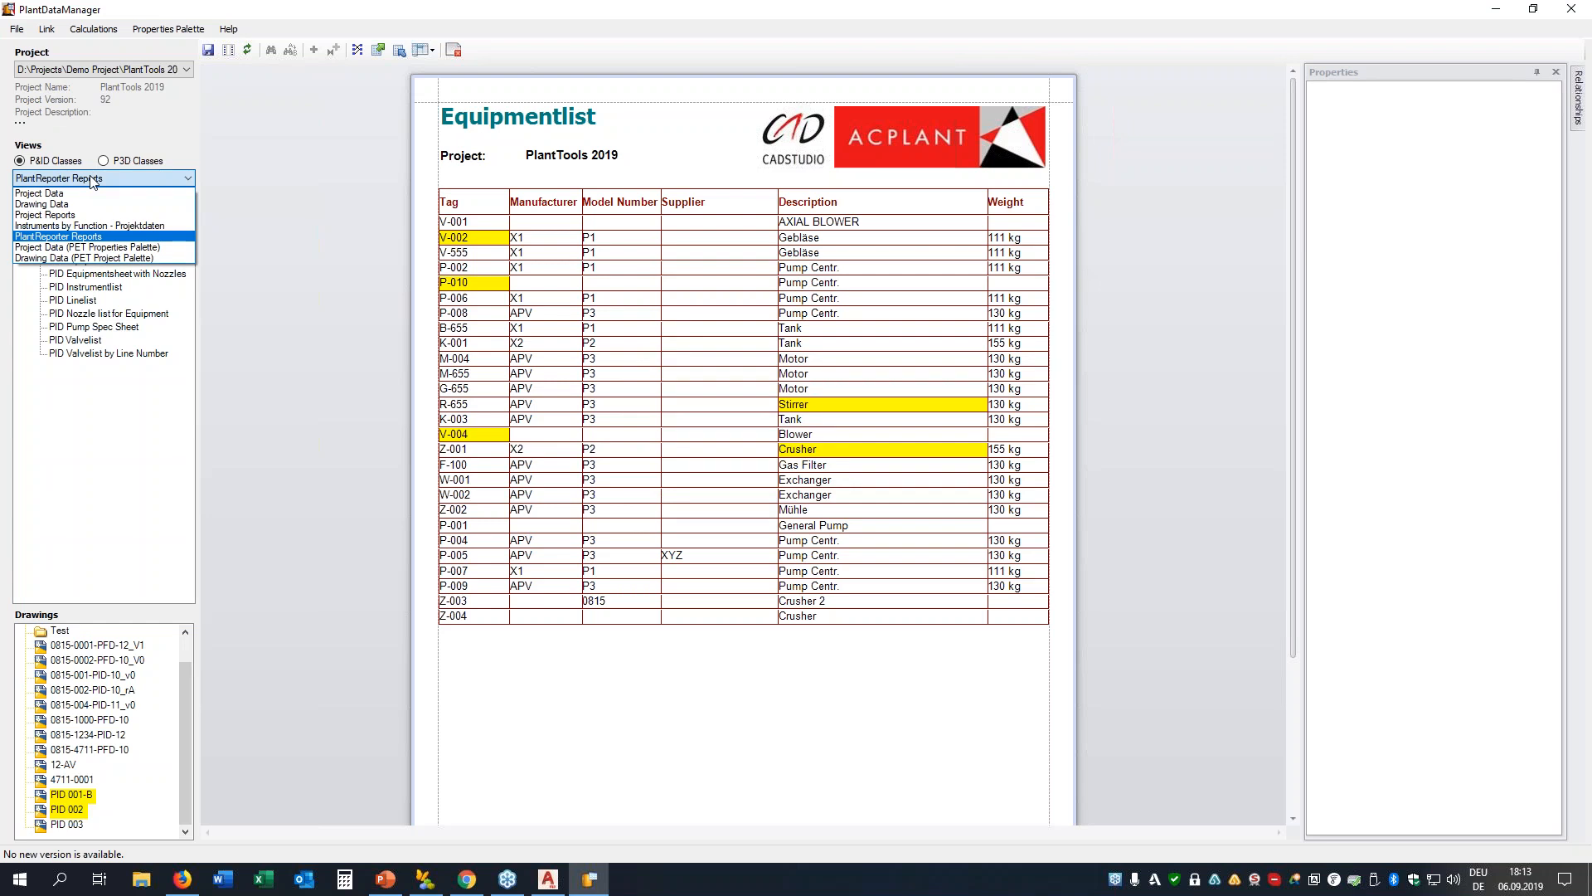
click(93, 179)
click(66, 176)
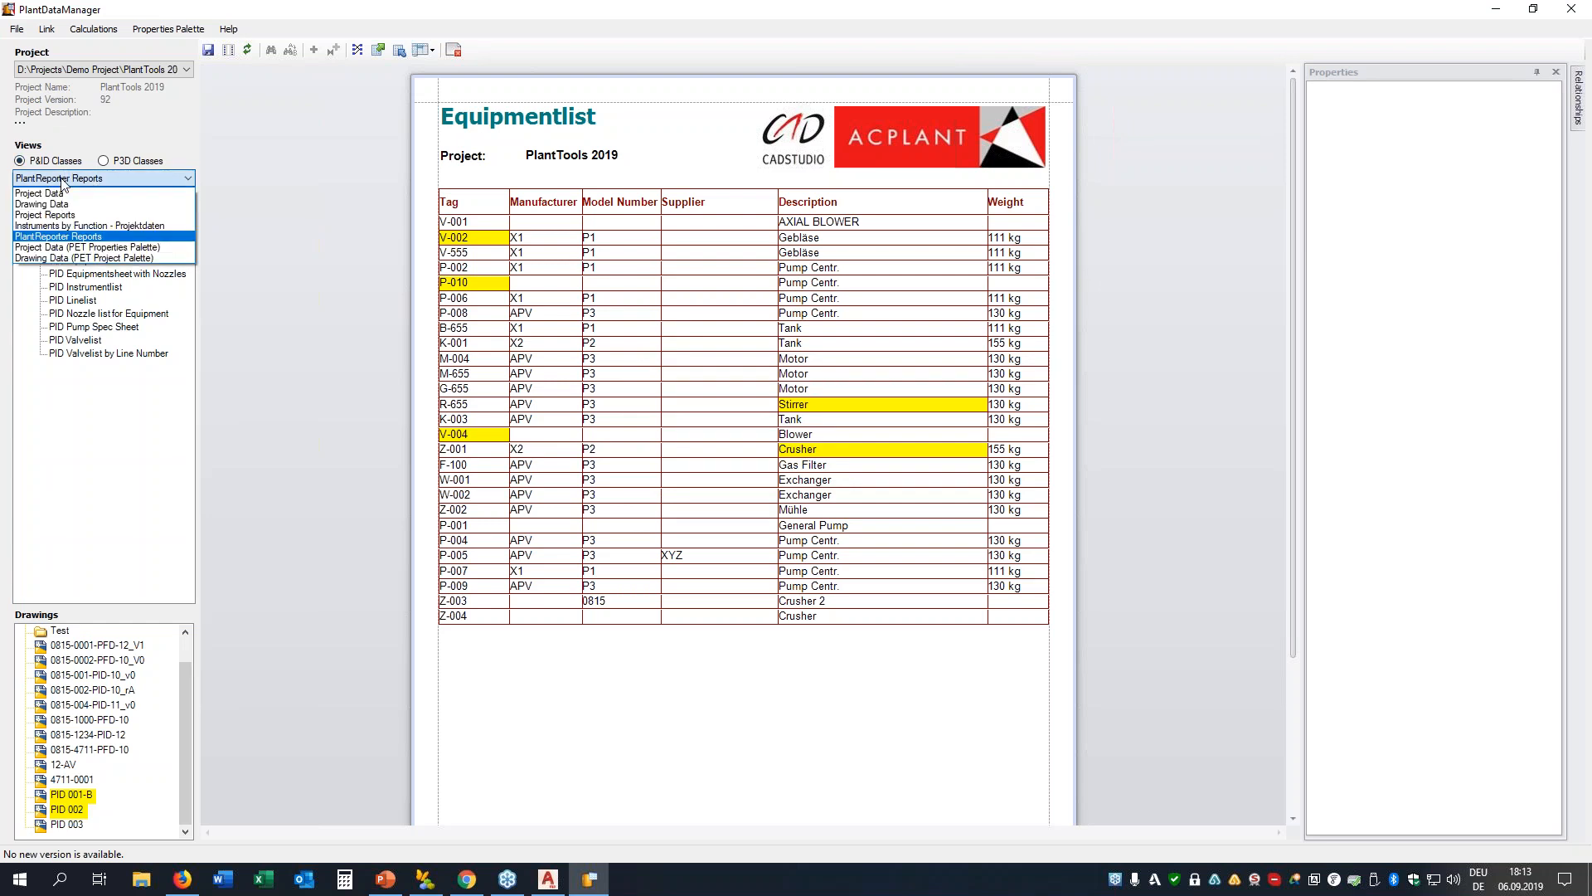
click(77, 248)
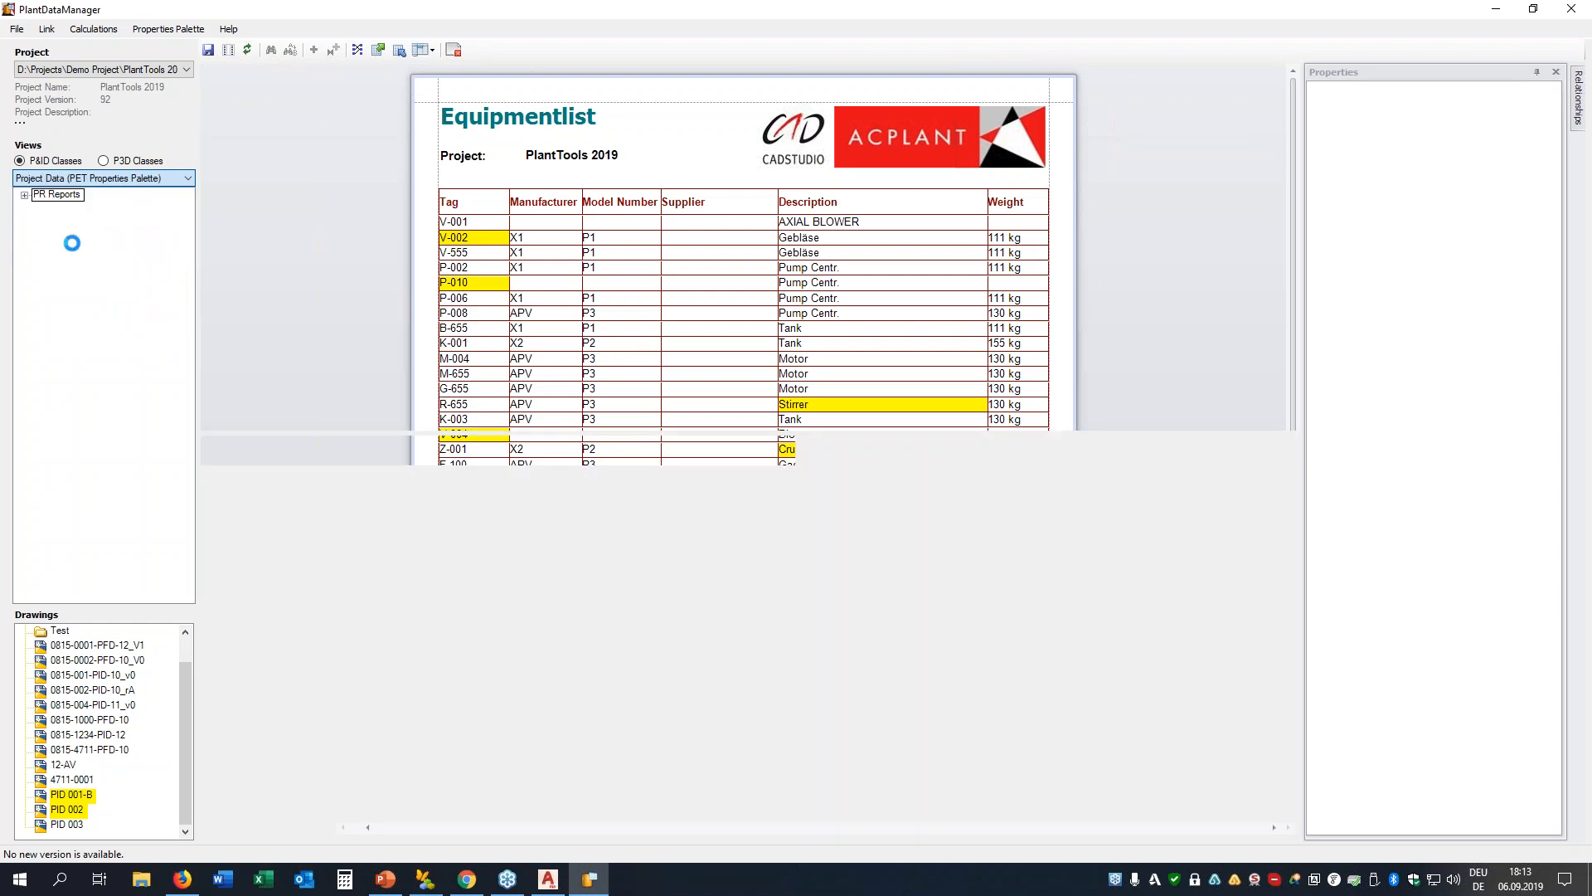
double_click(35, 199)
double_click(57, 223)
click(67, 223)
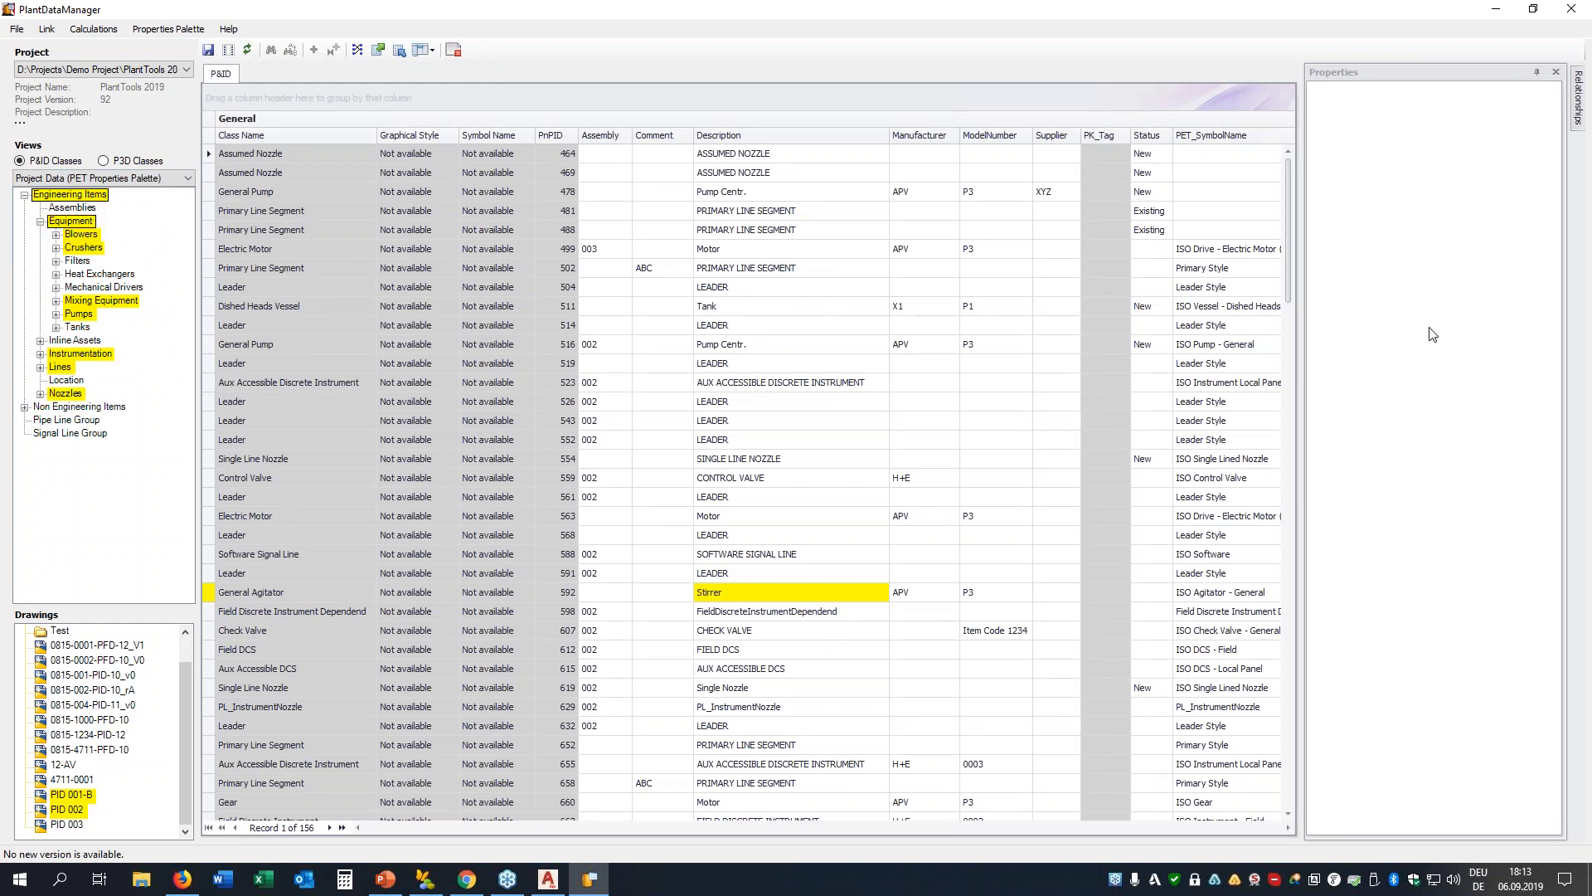
click(1584, 288)
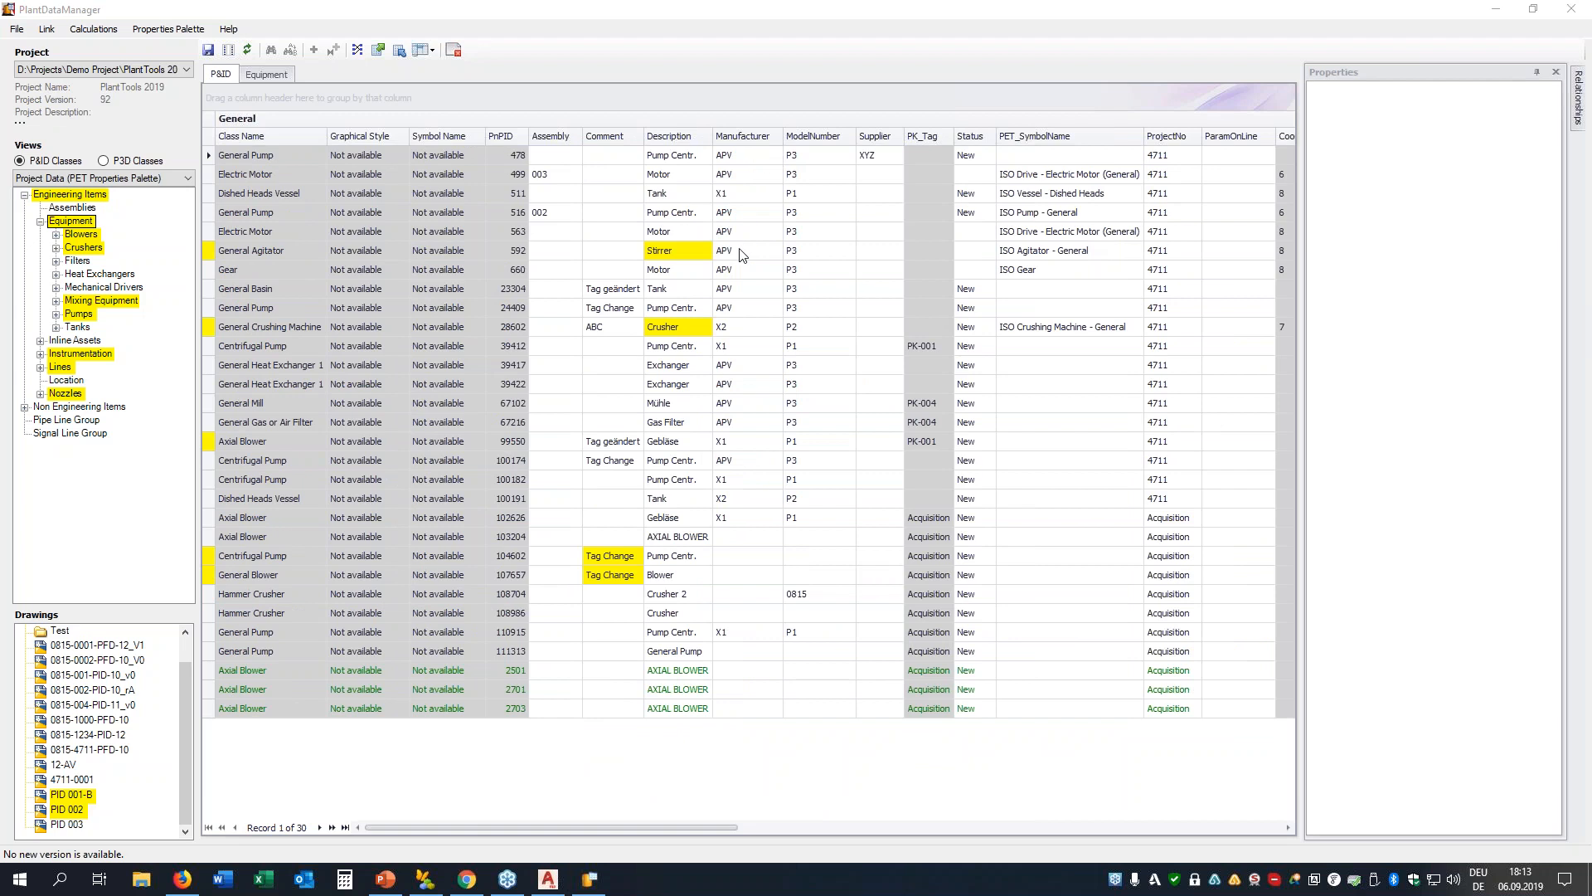
Show the properties of the general pump supplied by XYZ and compare its P&ID, Equipment and ACAD property groups
click(730, 157)
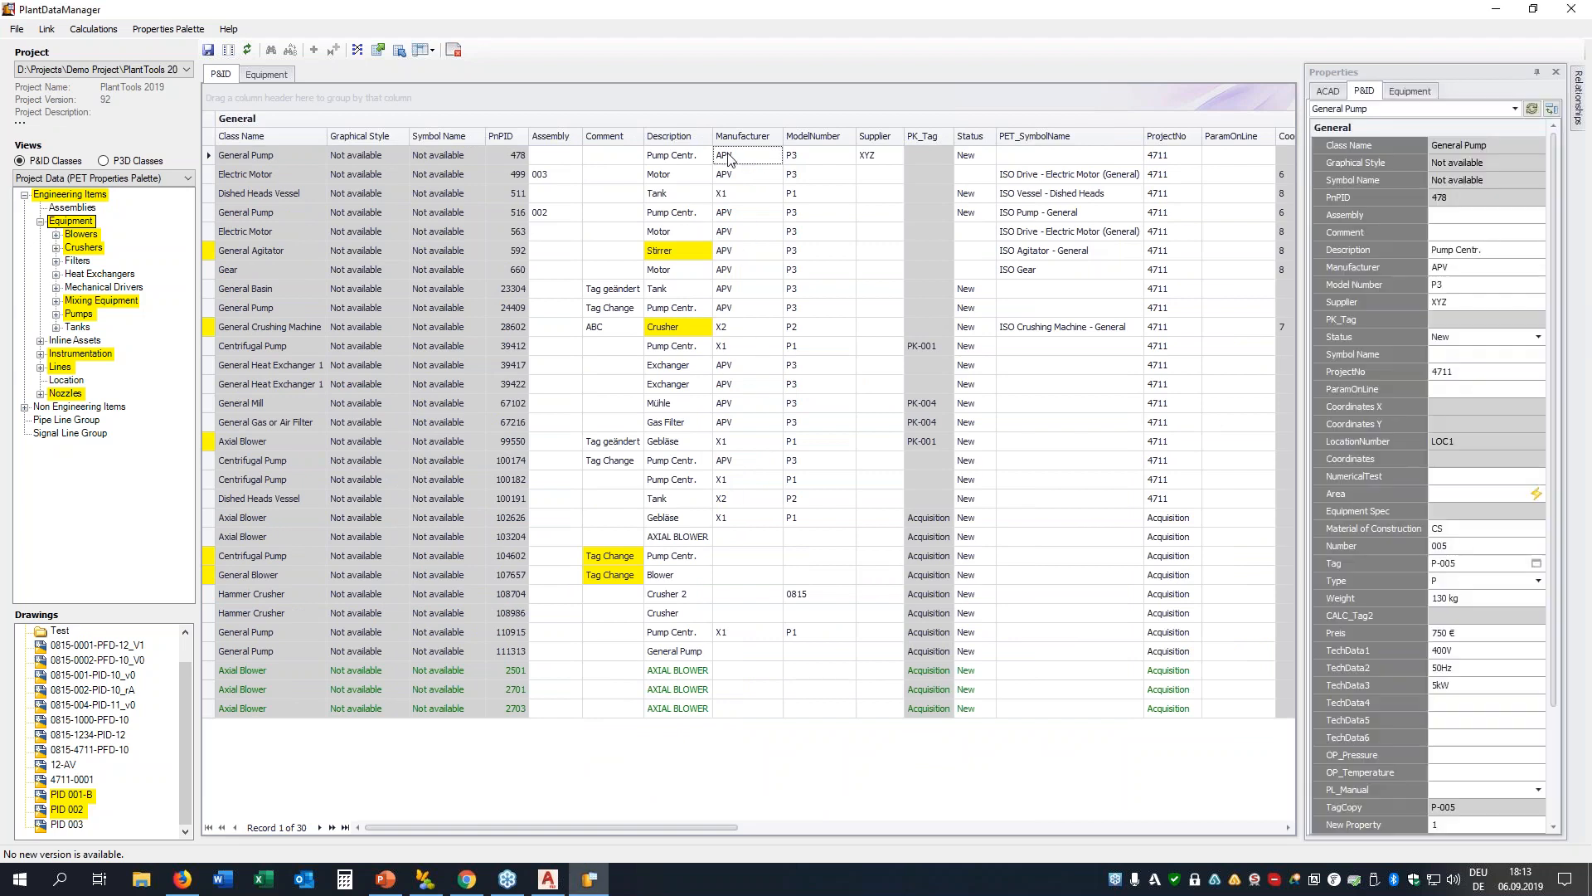
click(1413, 90)
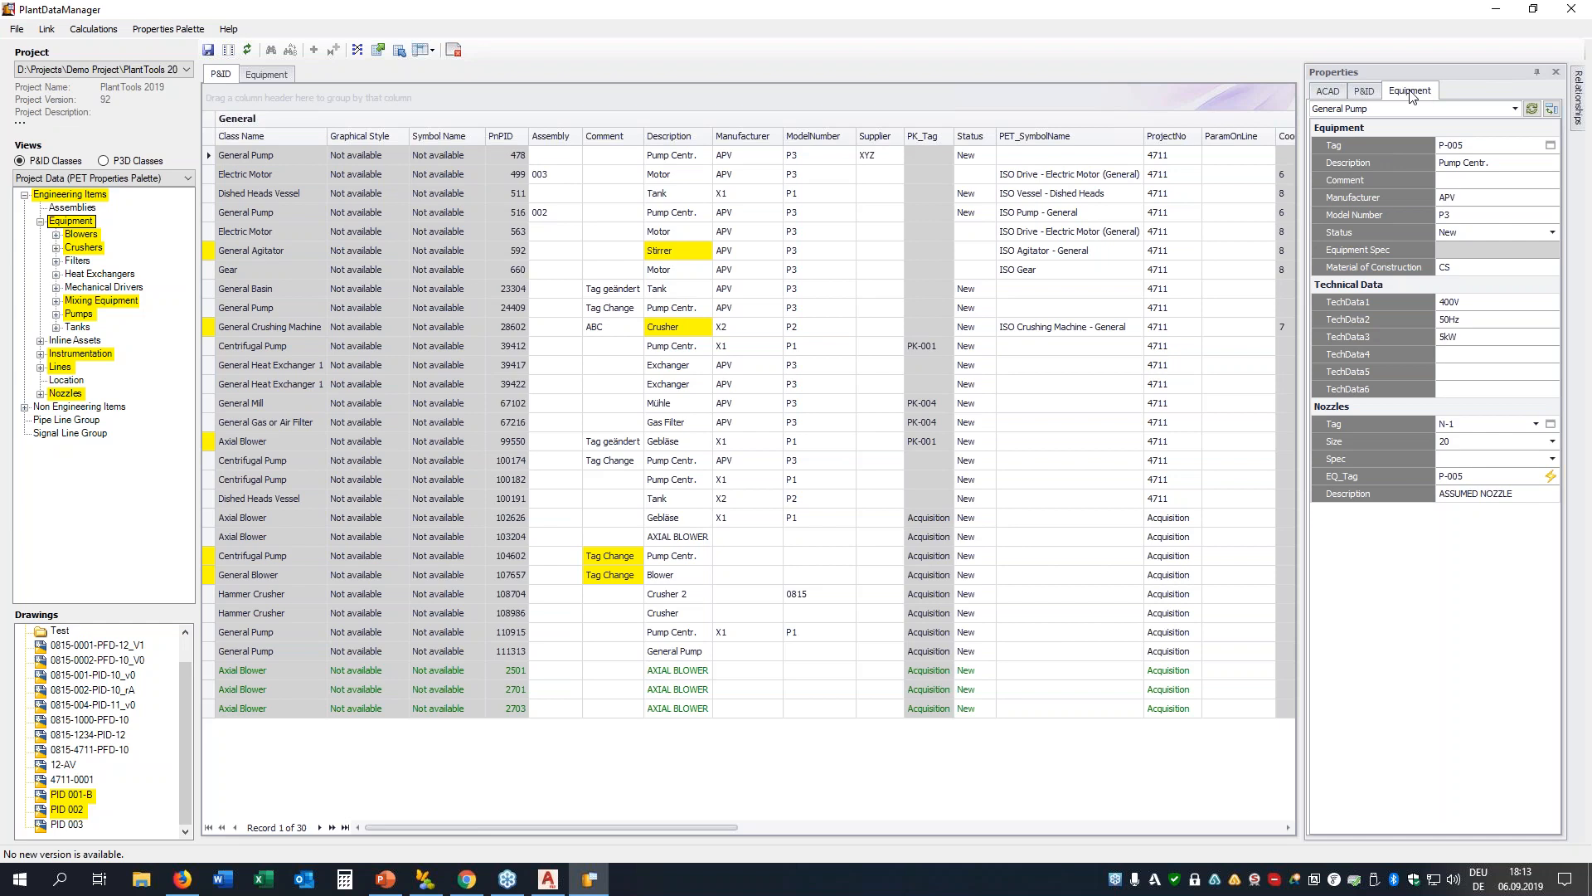
click(1330, 92)
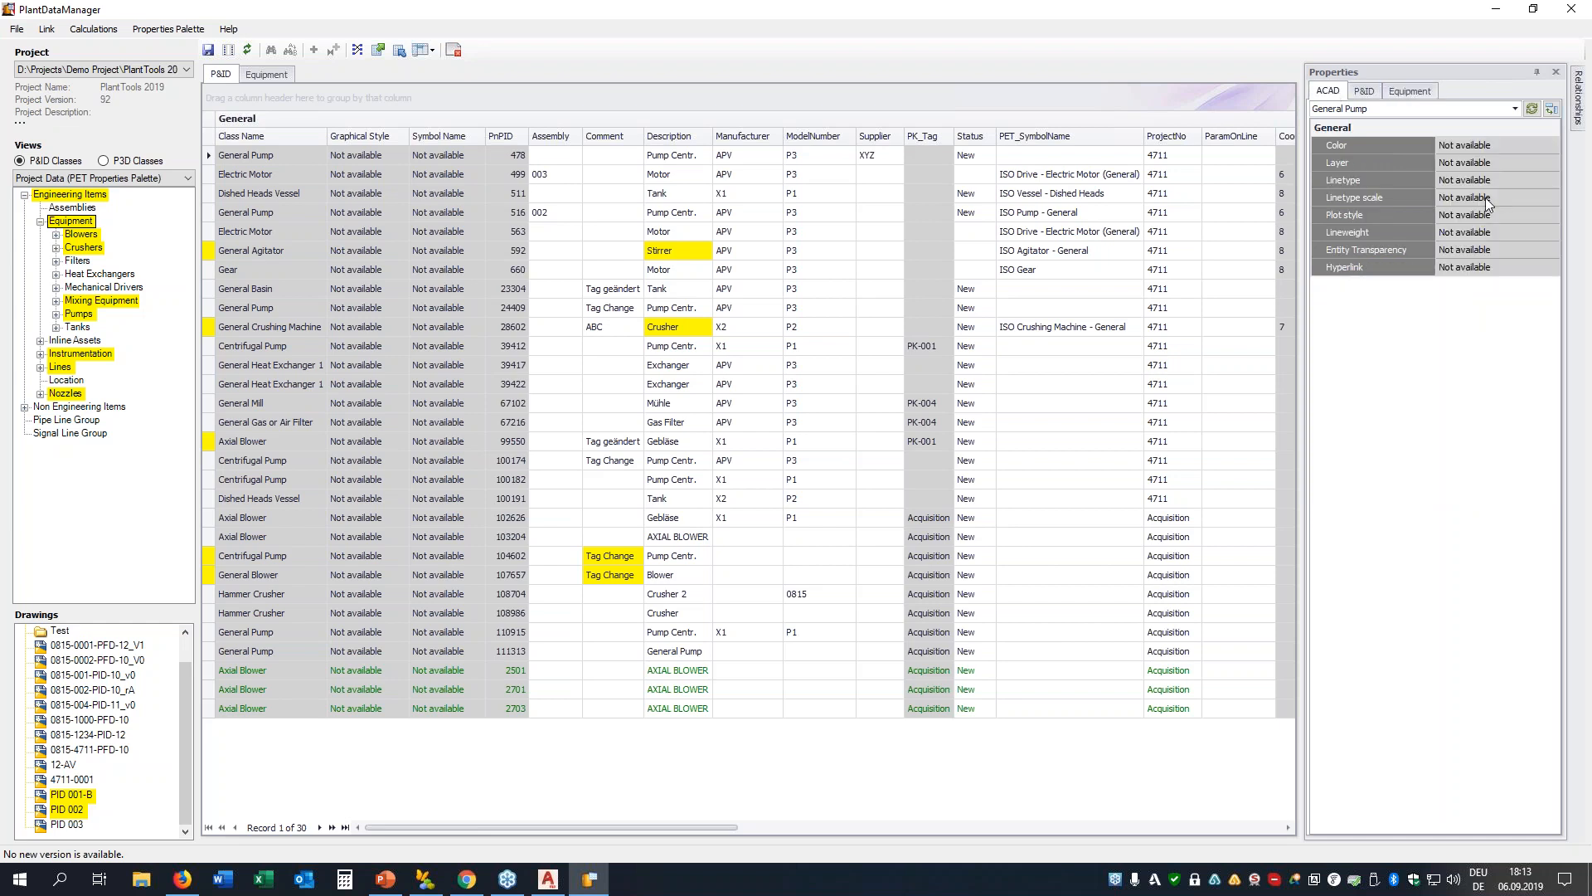
click(1365, 93)
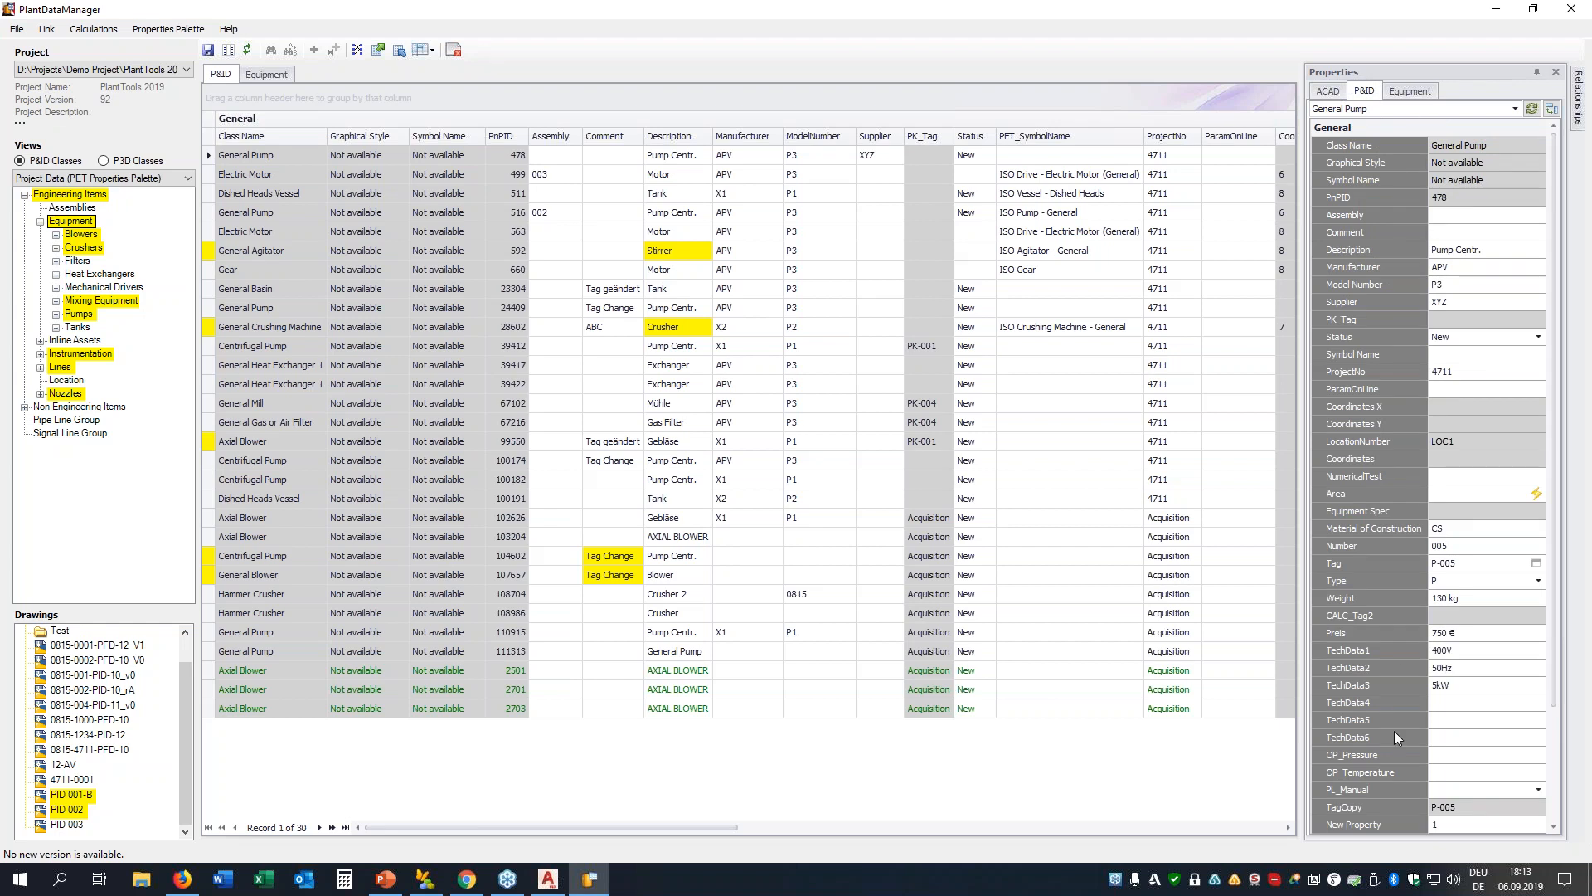
In the general pump's Equipment properties, select nozzle N-2 and set its size to 25
click(1409, 92)
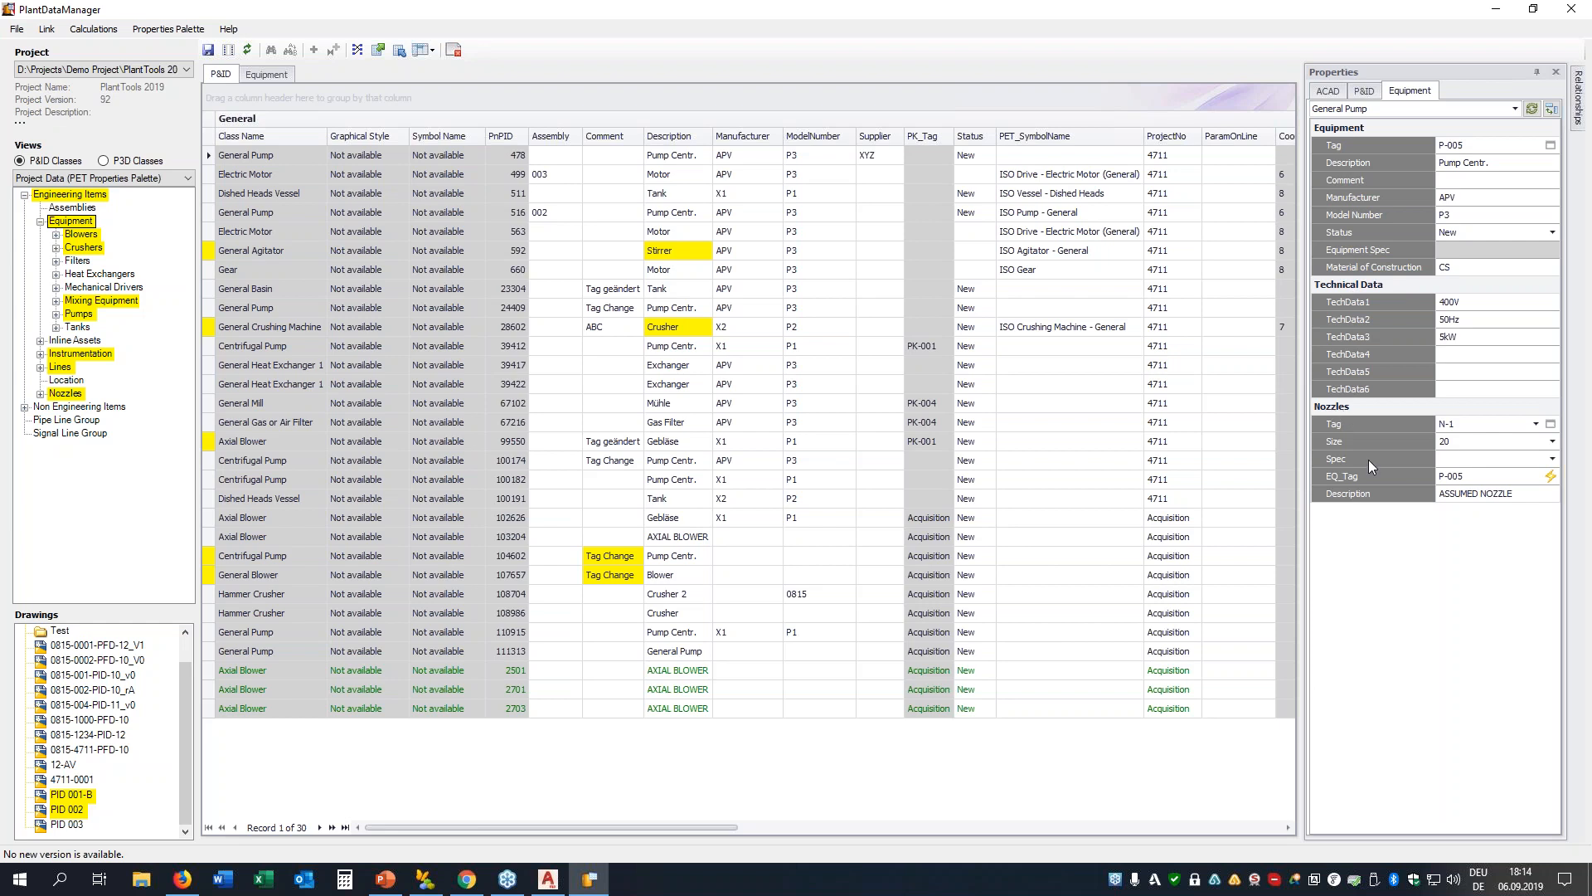
click(1536, 424)
click(1496, 451)
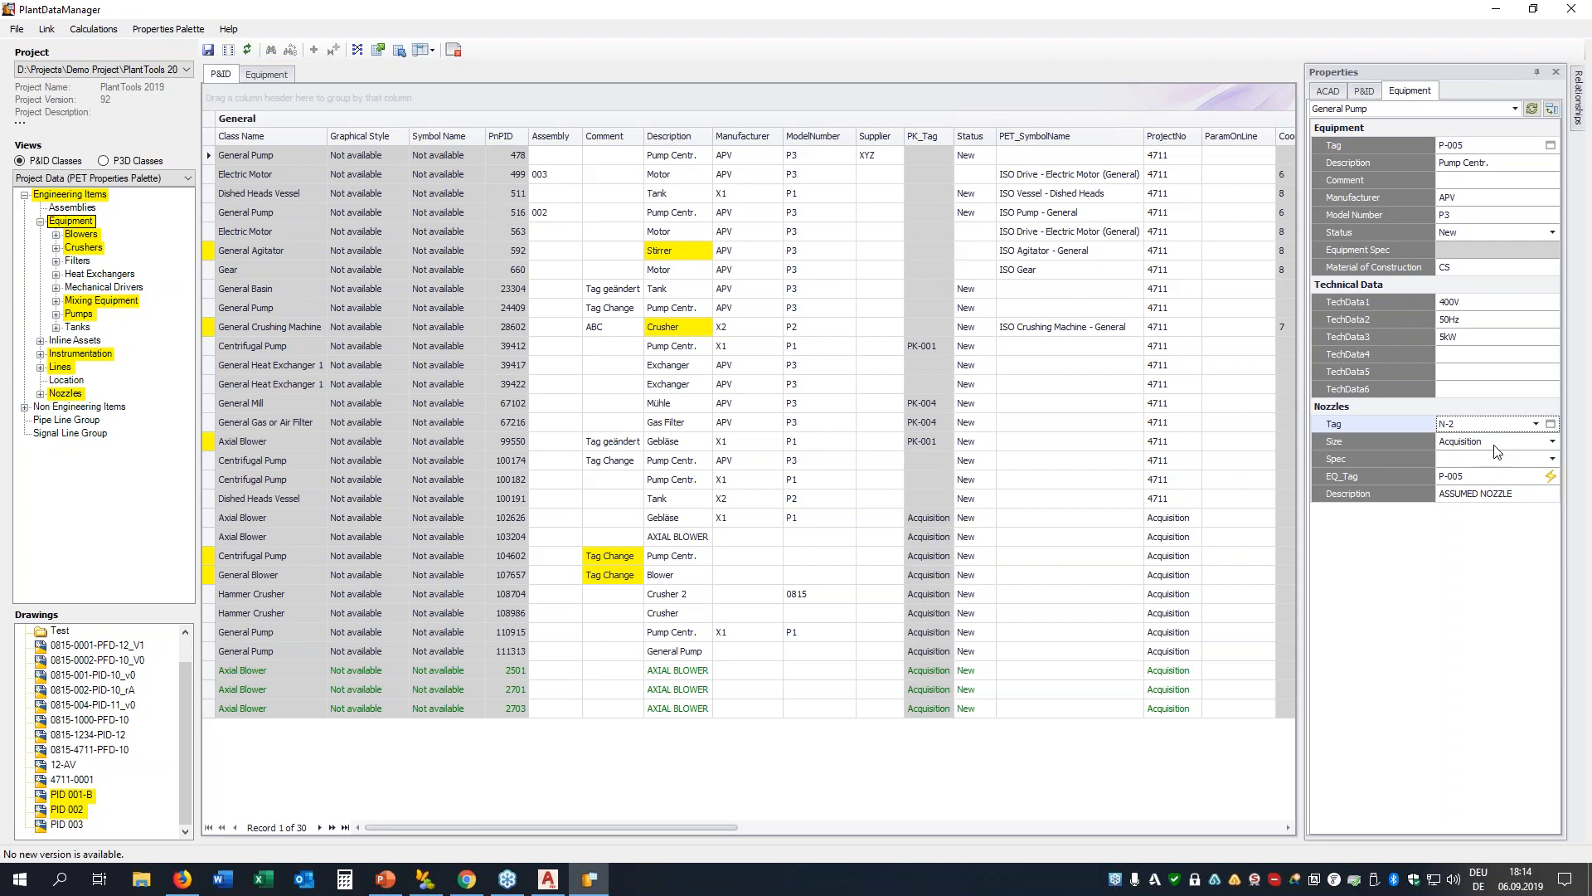
click(1552, 441)
click(1453, 519)
click(1462, 464)
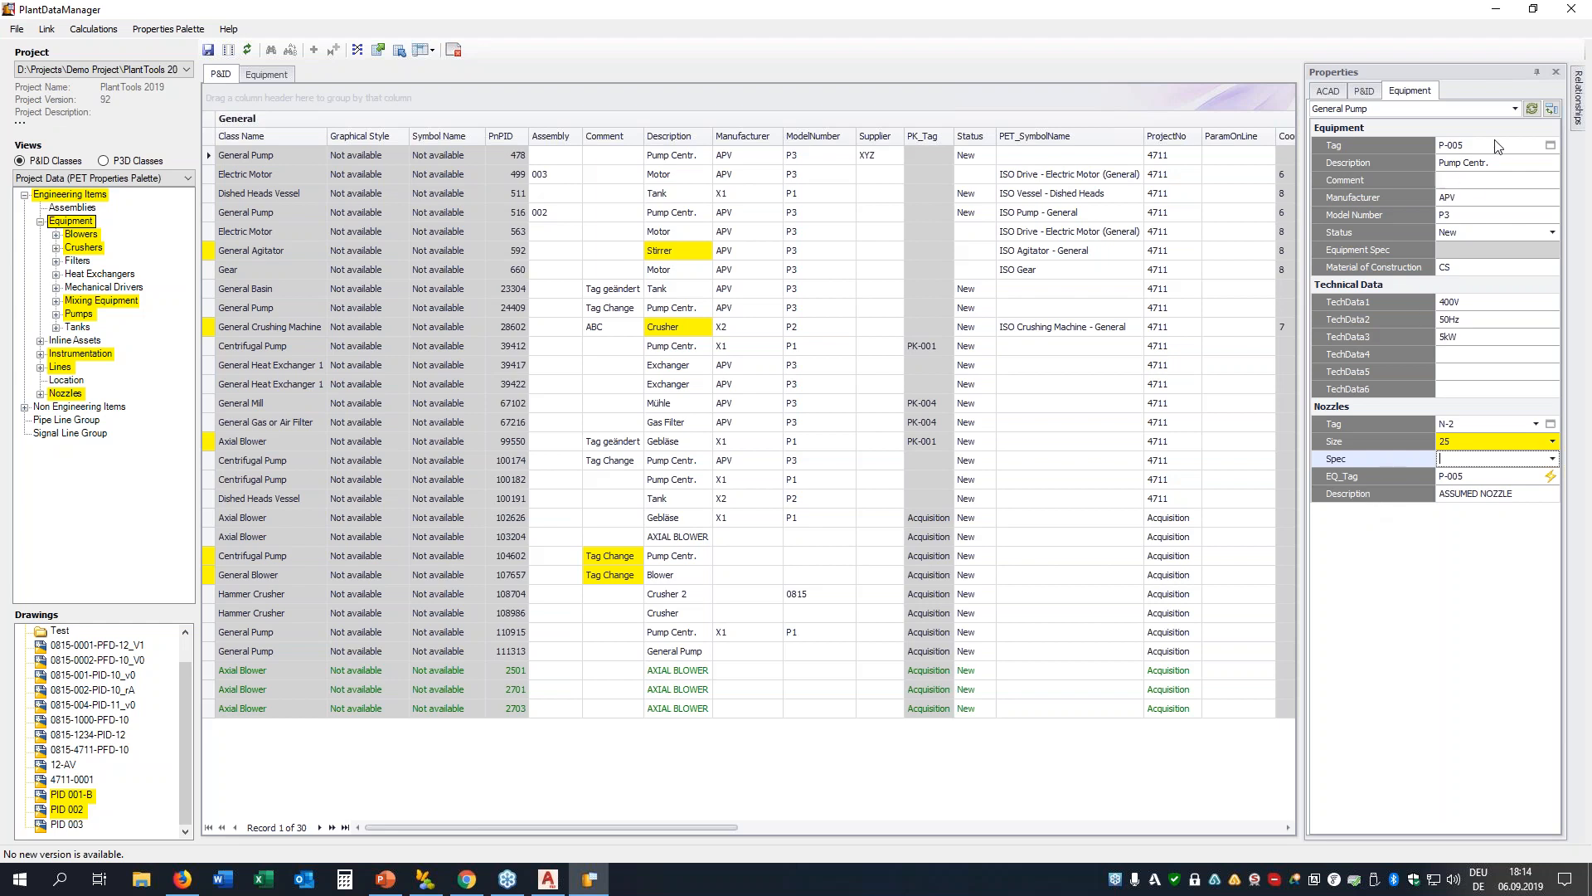
Try the vertical tab layout of the Properties palette and restore the horizontal one
click(1551, 109)
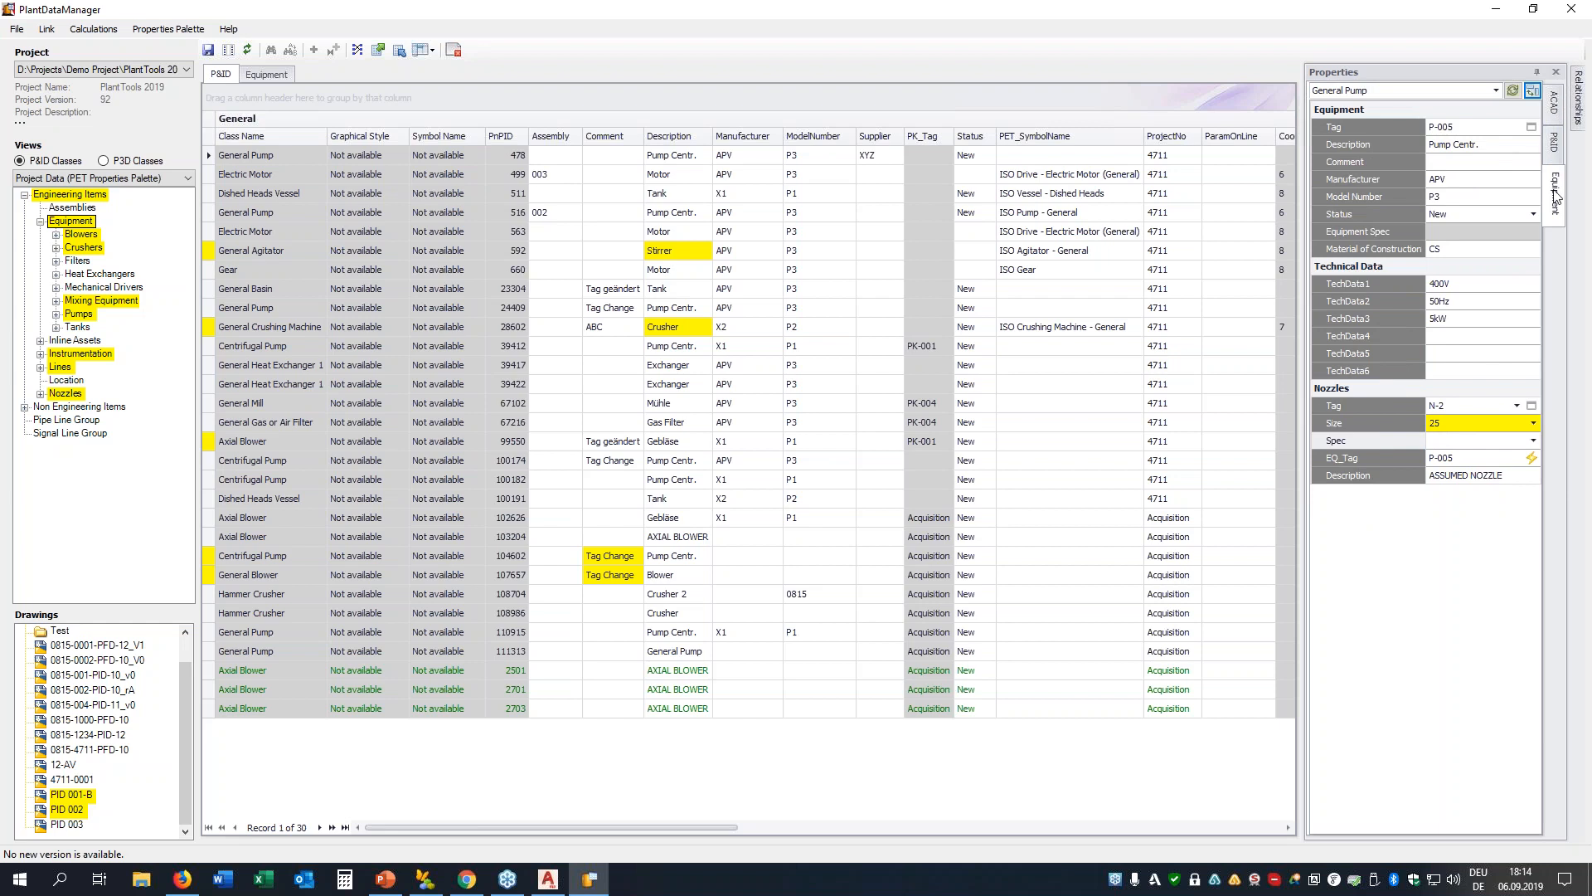
click(1533, 91)
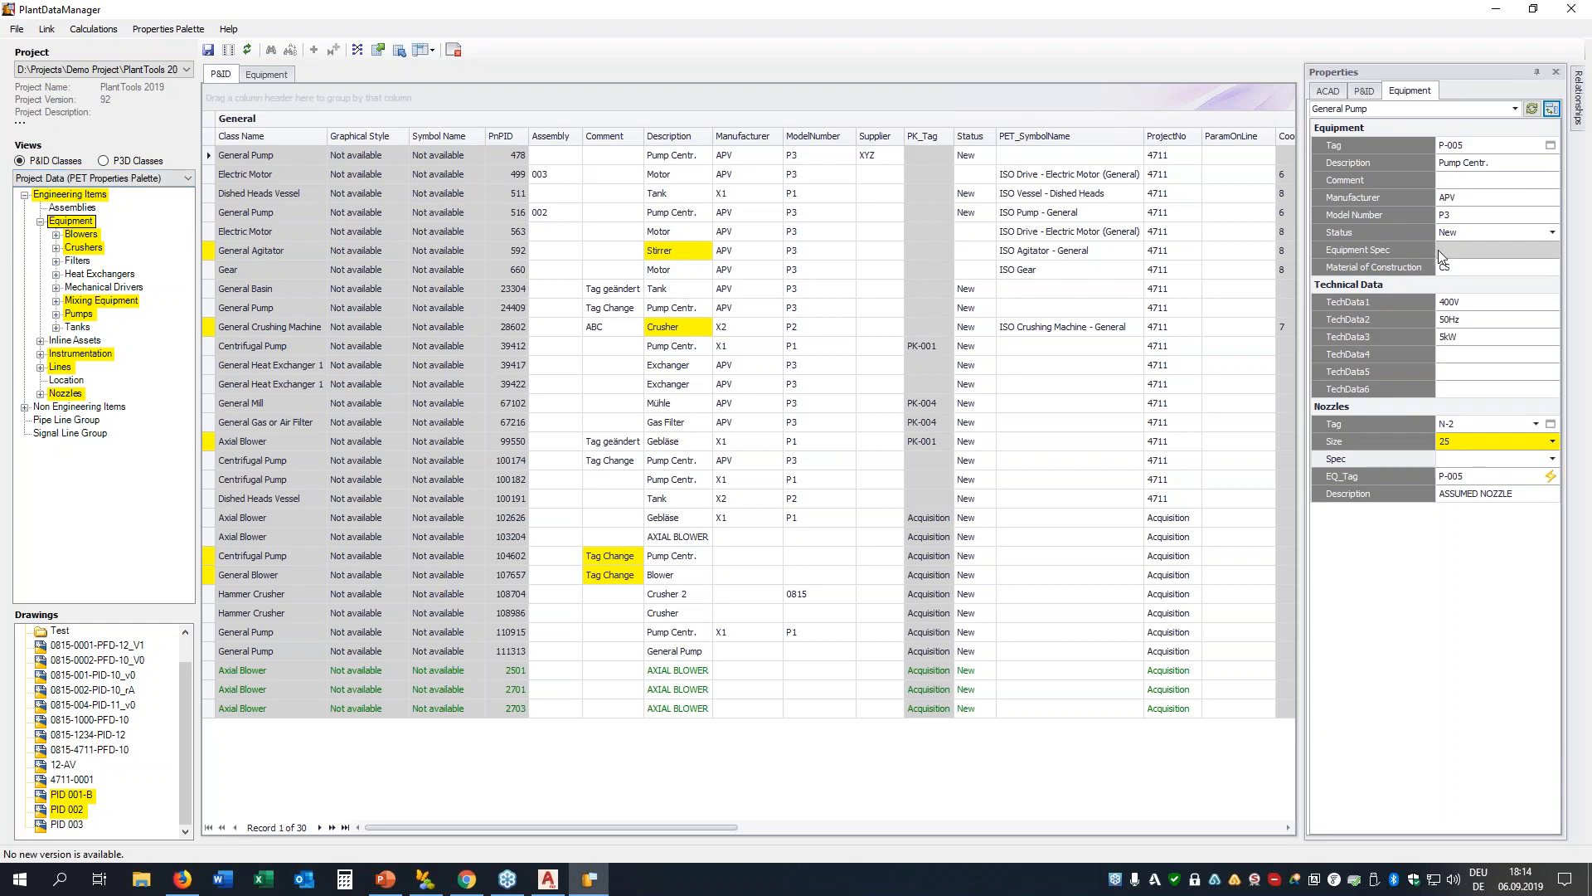
click(1352, 425)
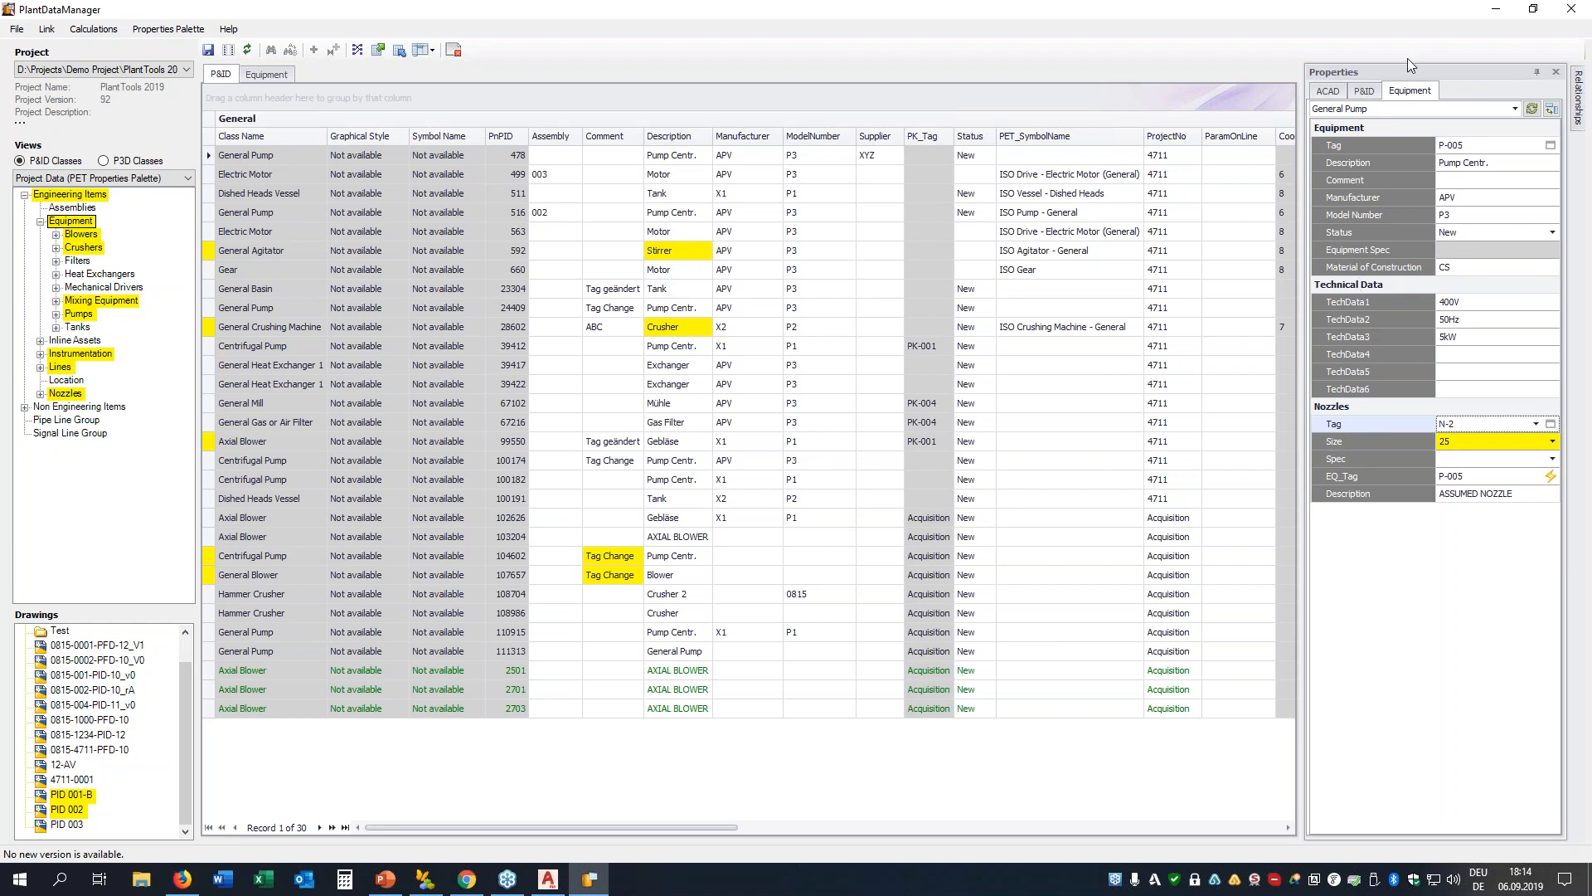
Show the equipment table grouped into Equipment, Technical Data and Nozzles columns in the PET Properties Palette view
click(83, 178)
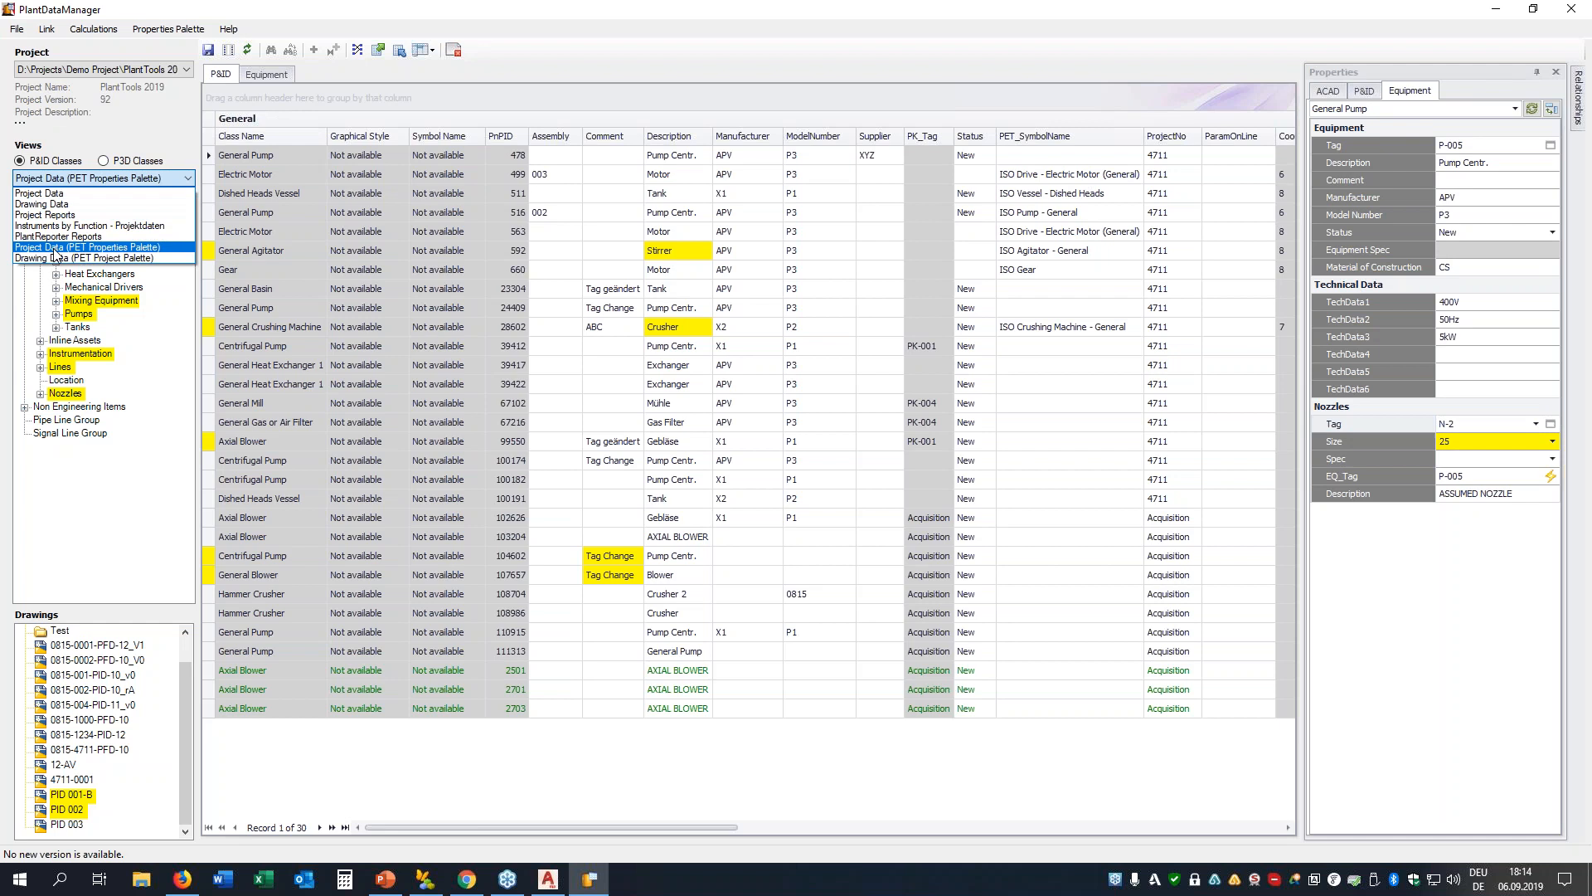
click(56, 248)
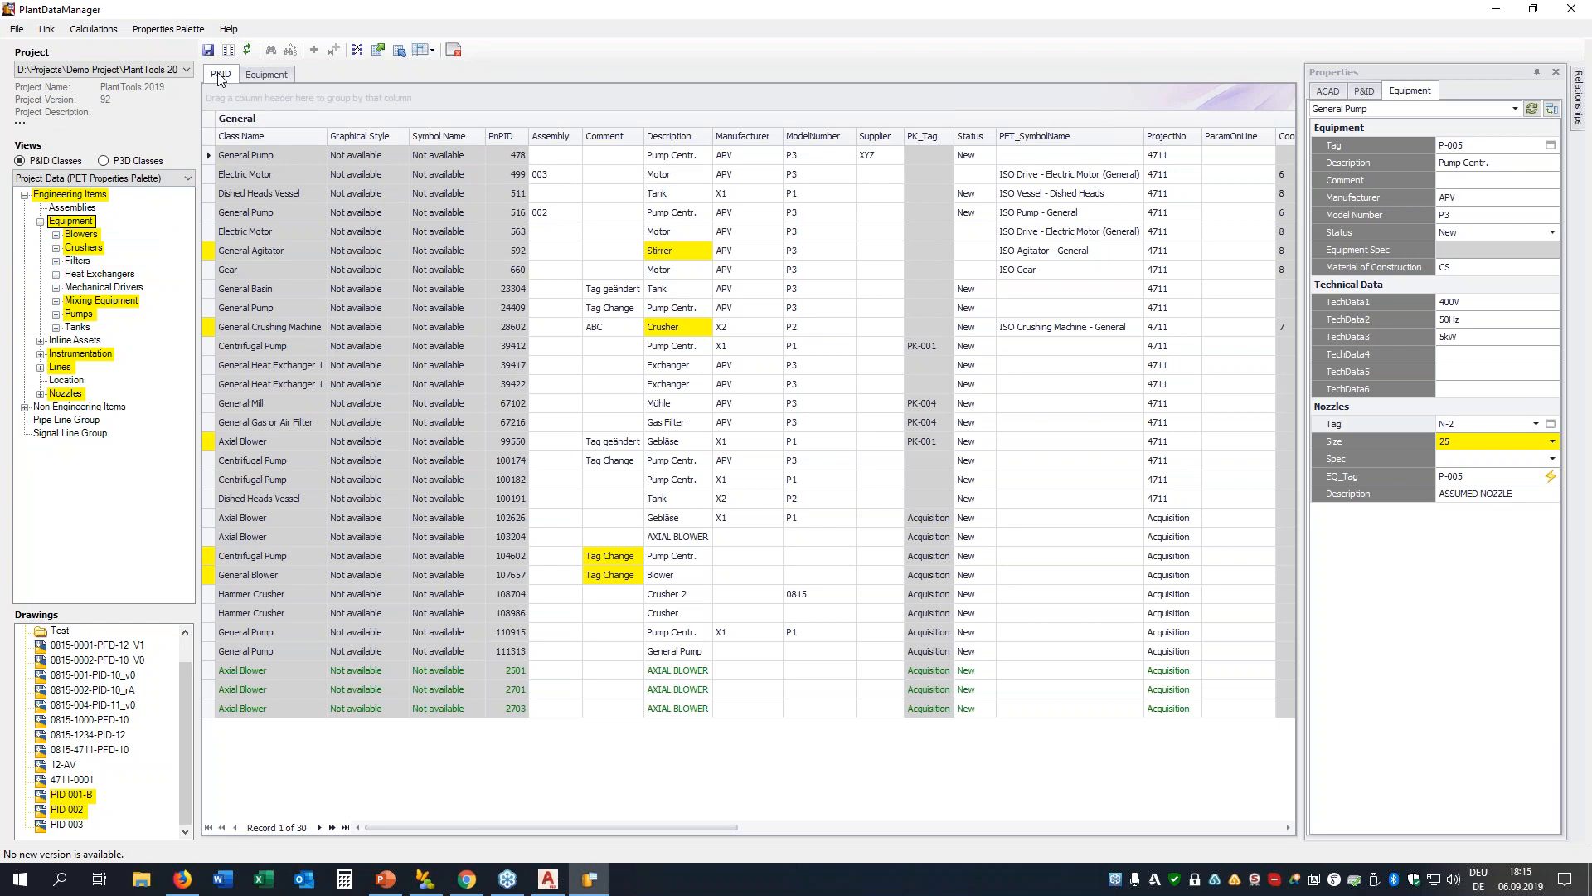
click(266, 77)
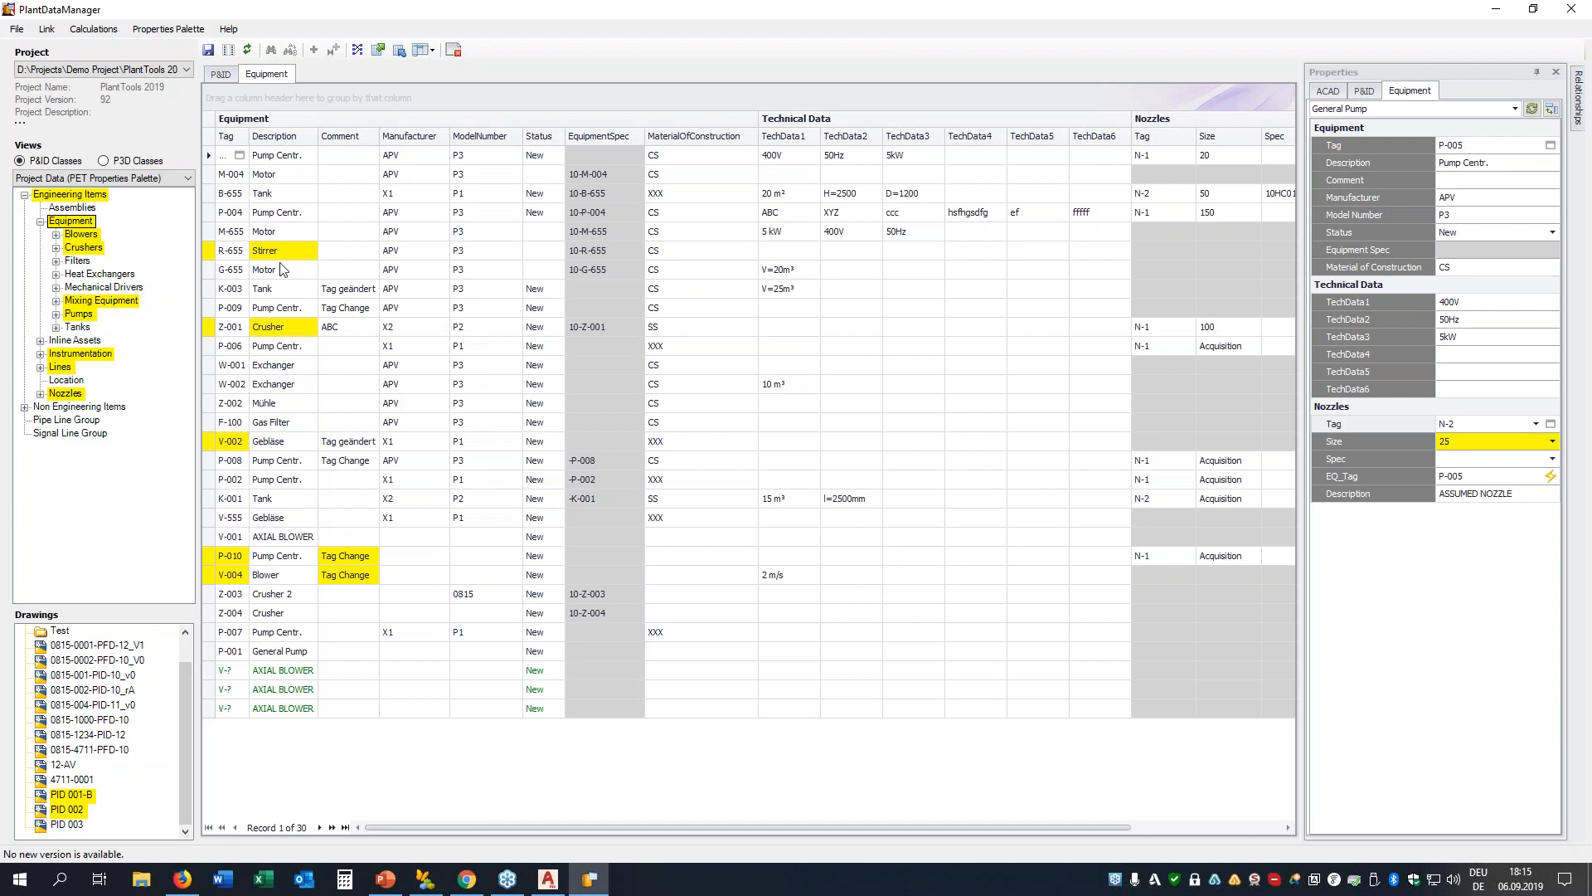
Switch to the Project Data view and list the Equipment items
click(58, 179)
click(49, 192)
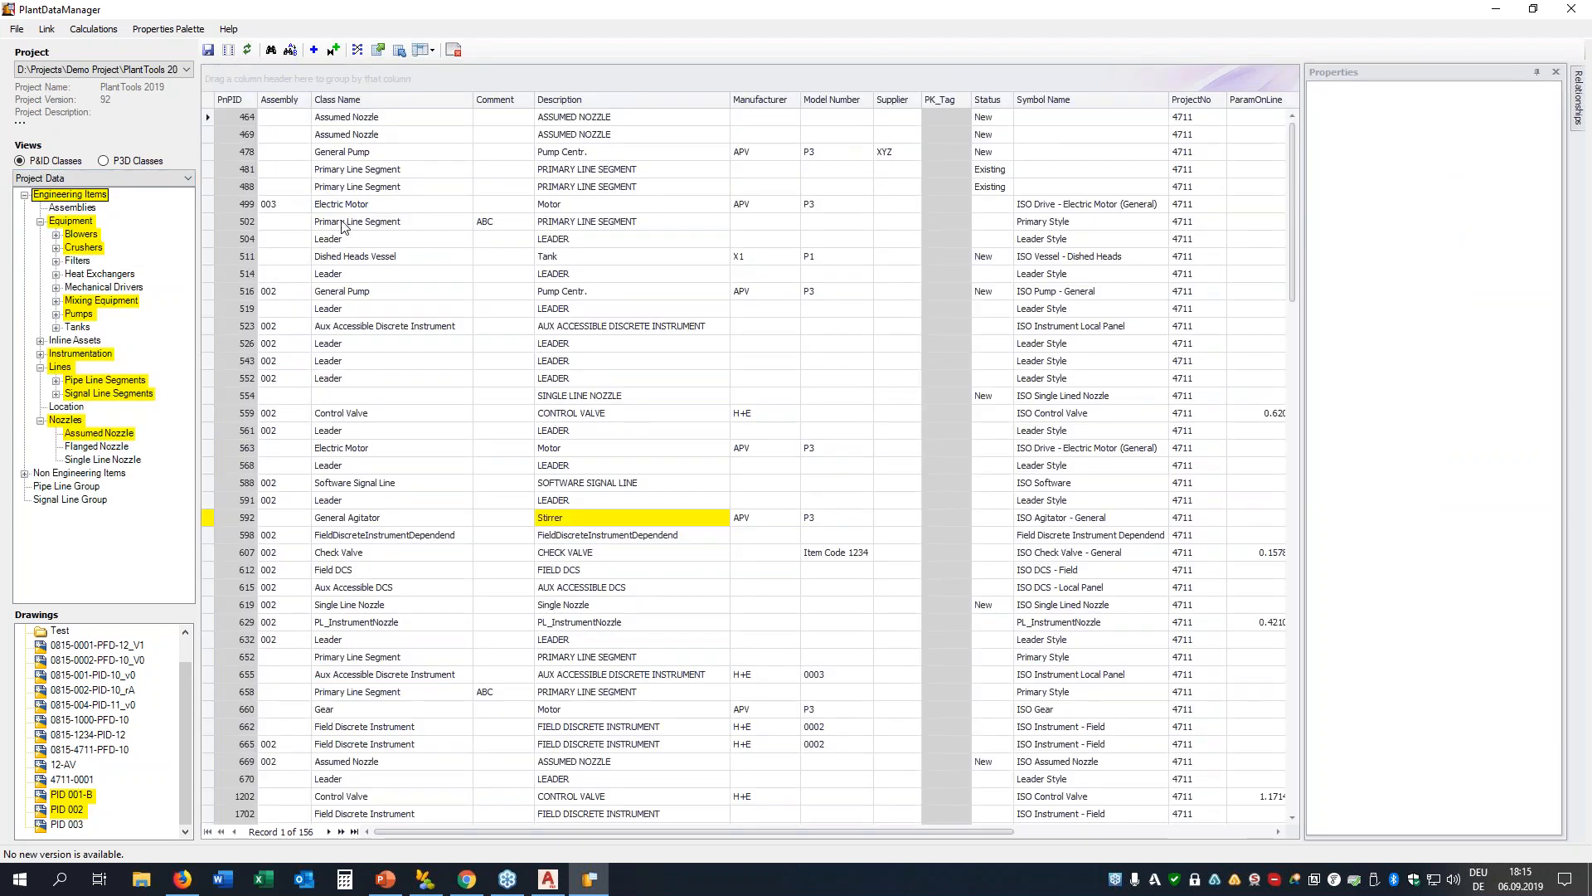
click(73, 222)
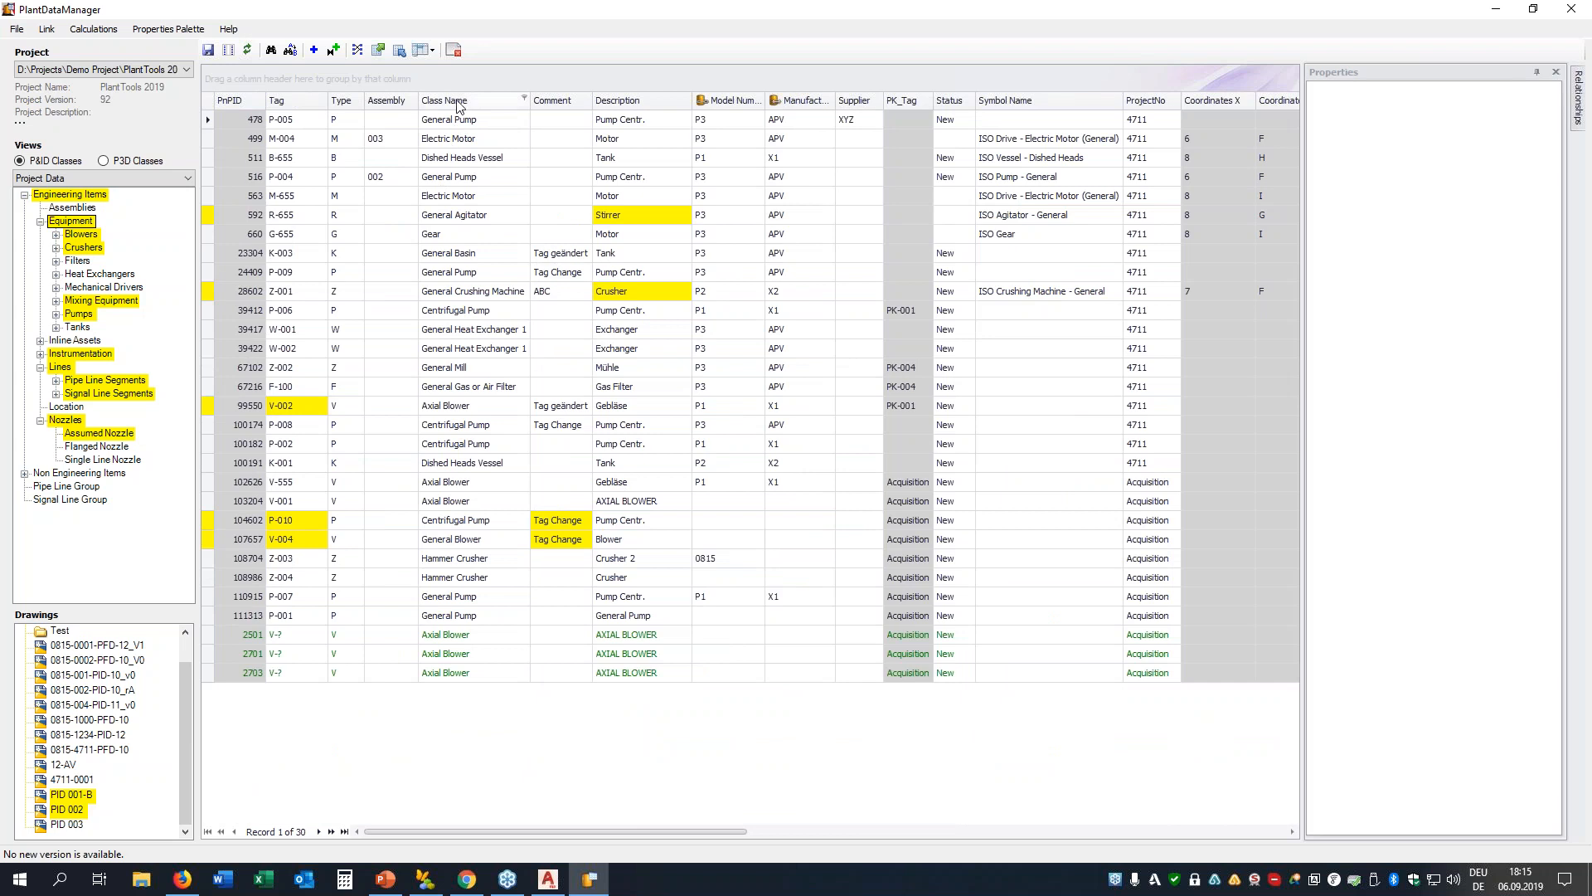
Group the equipment by Class Name to view the Centrifugal Pump items, and return the Class Name column after Description
drag(456, 101, 337, 77)
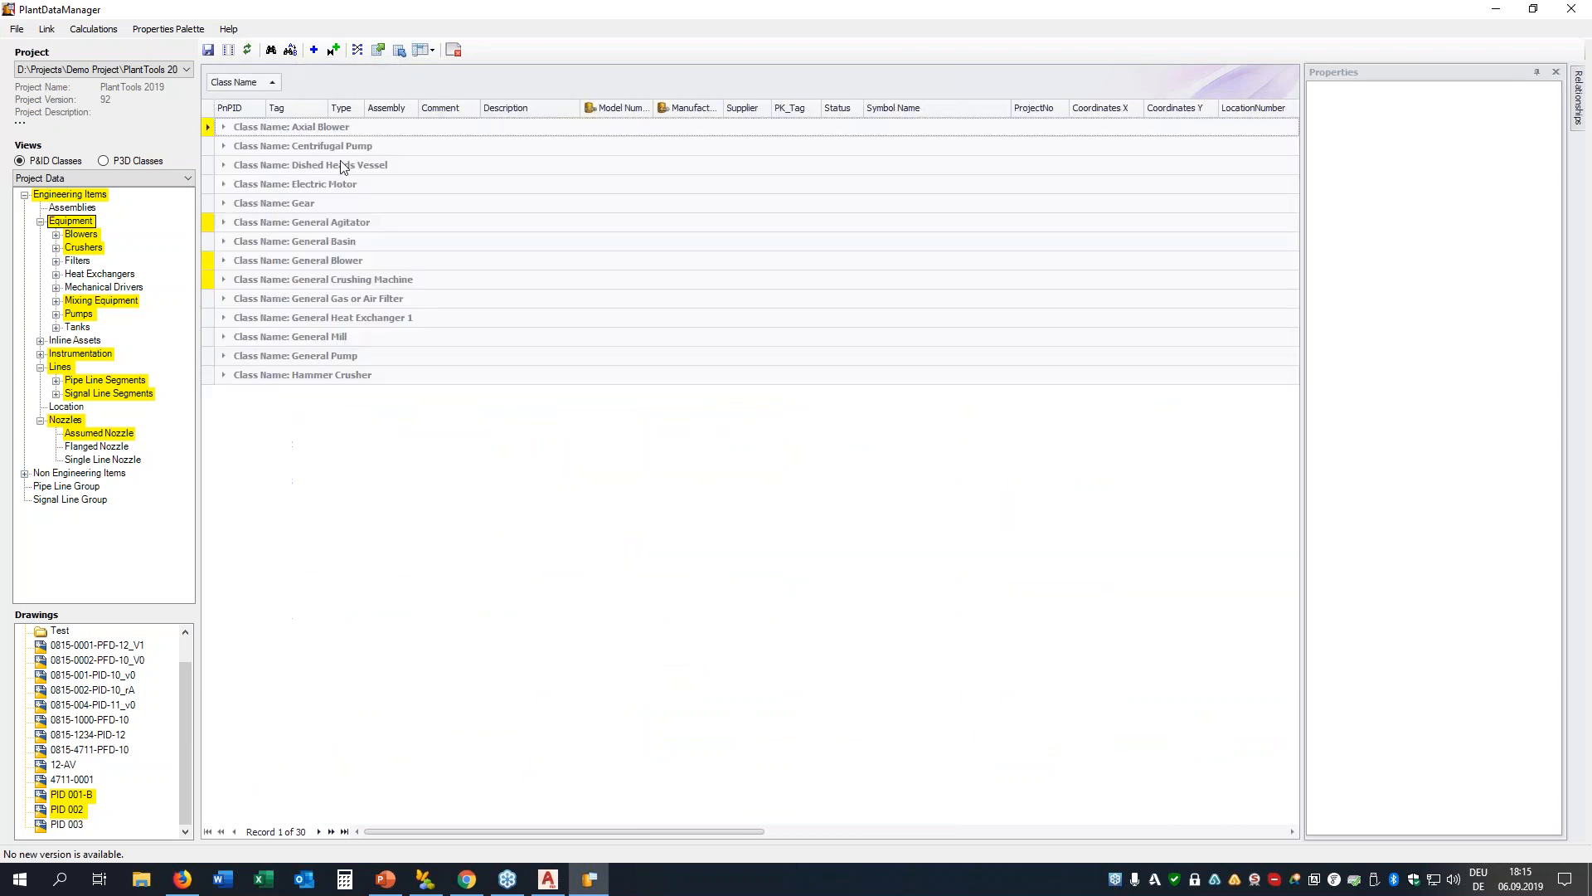
click(223, 146)
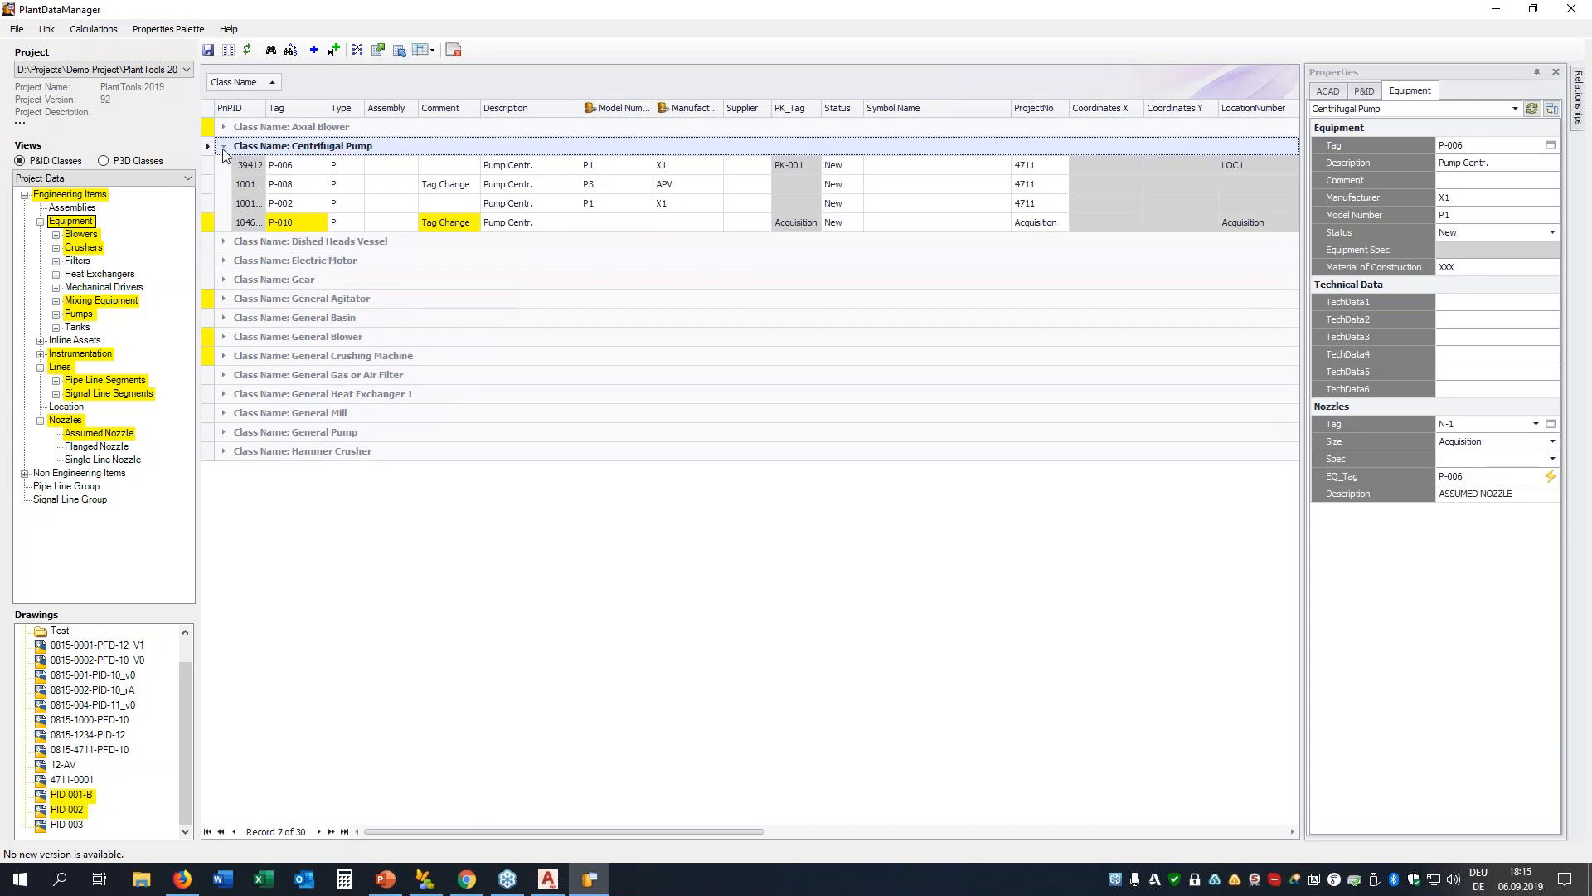
drag(241, 82, 580, 108)
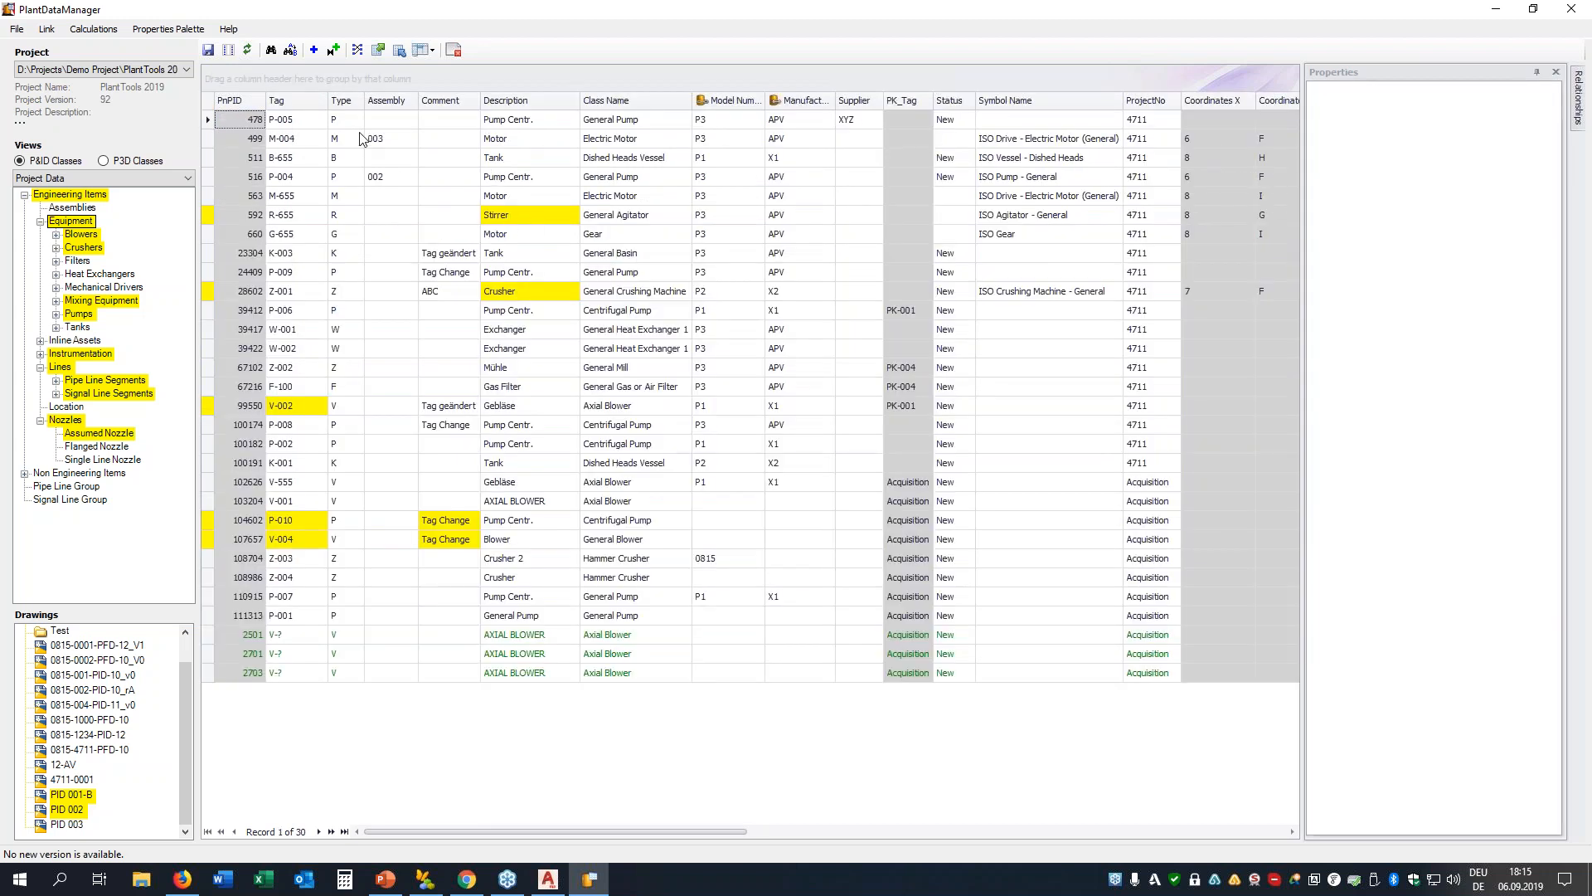
Group the equipment by Type to view the type P items, and return the Type column in front of Tag
drag(347, 102, 326, 82)
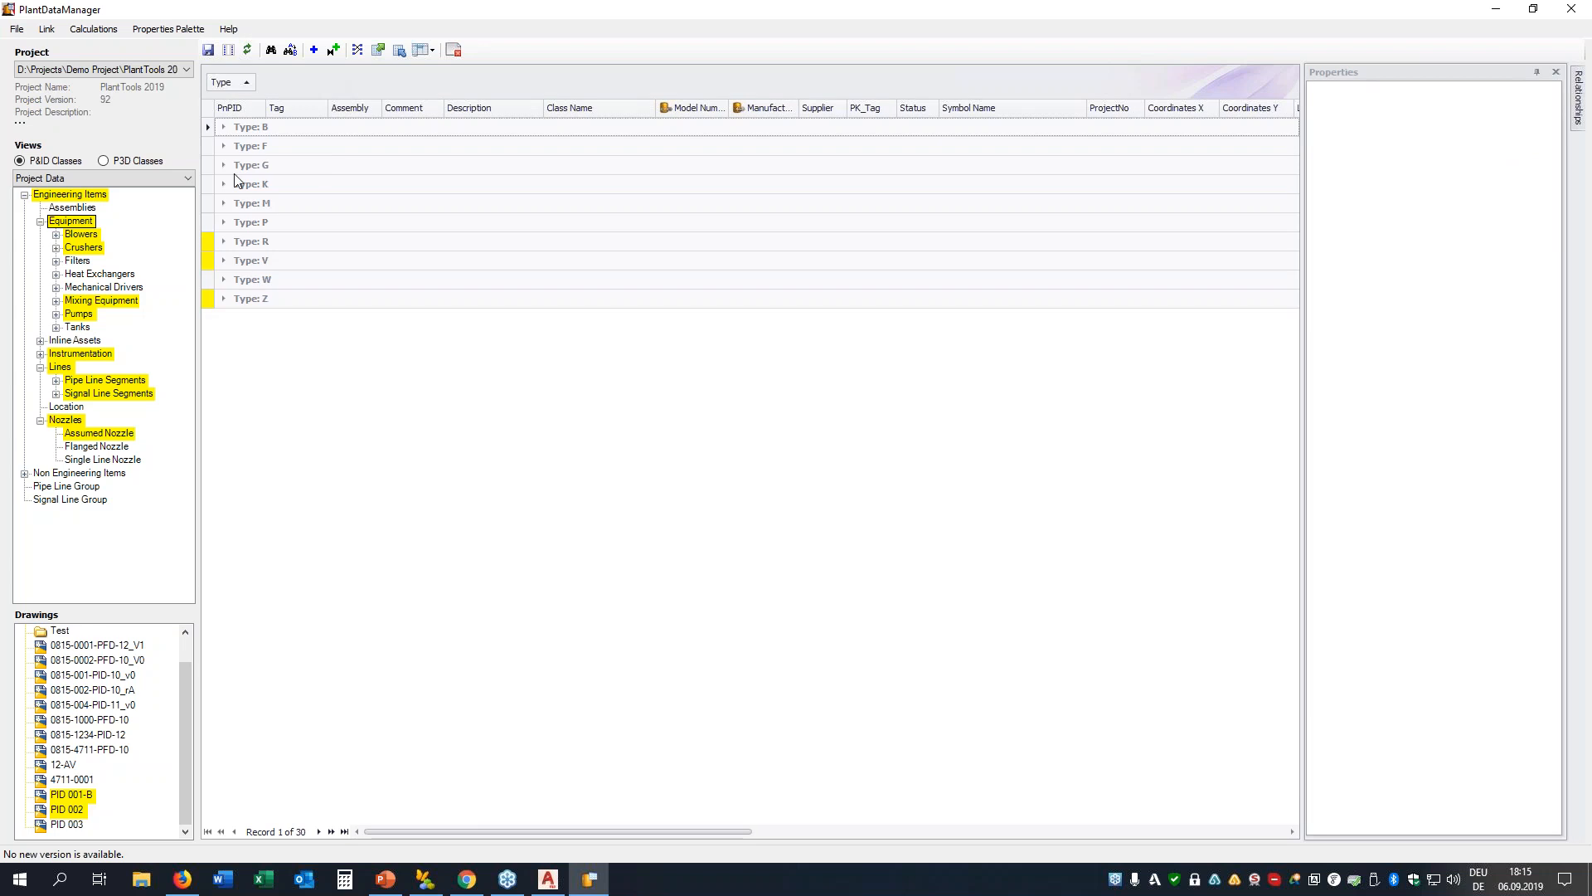
click(224, 224)
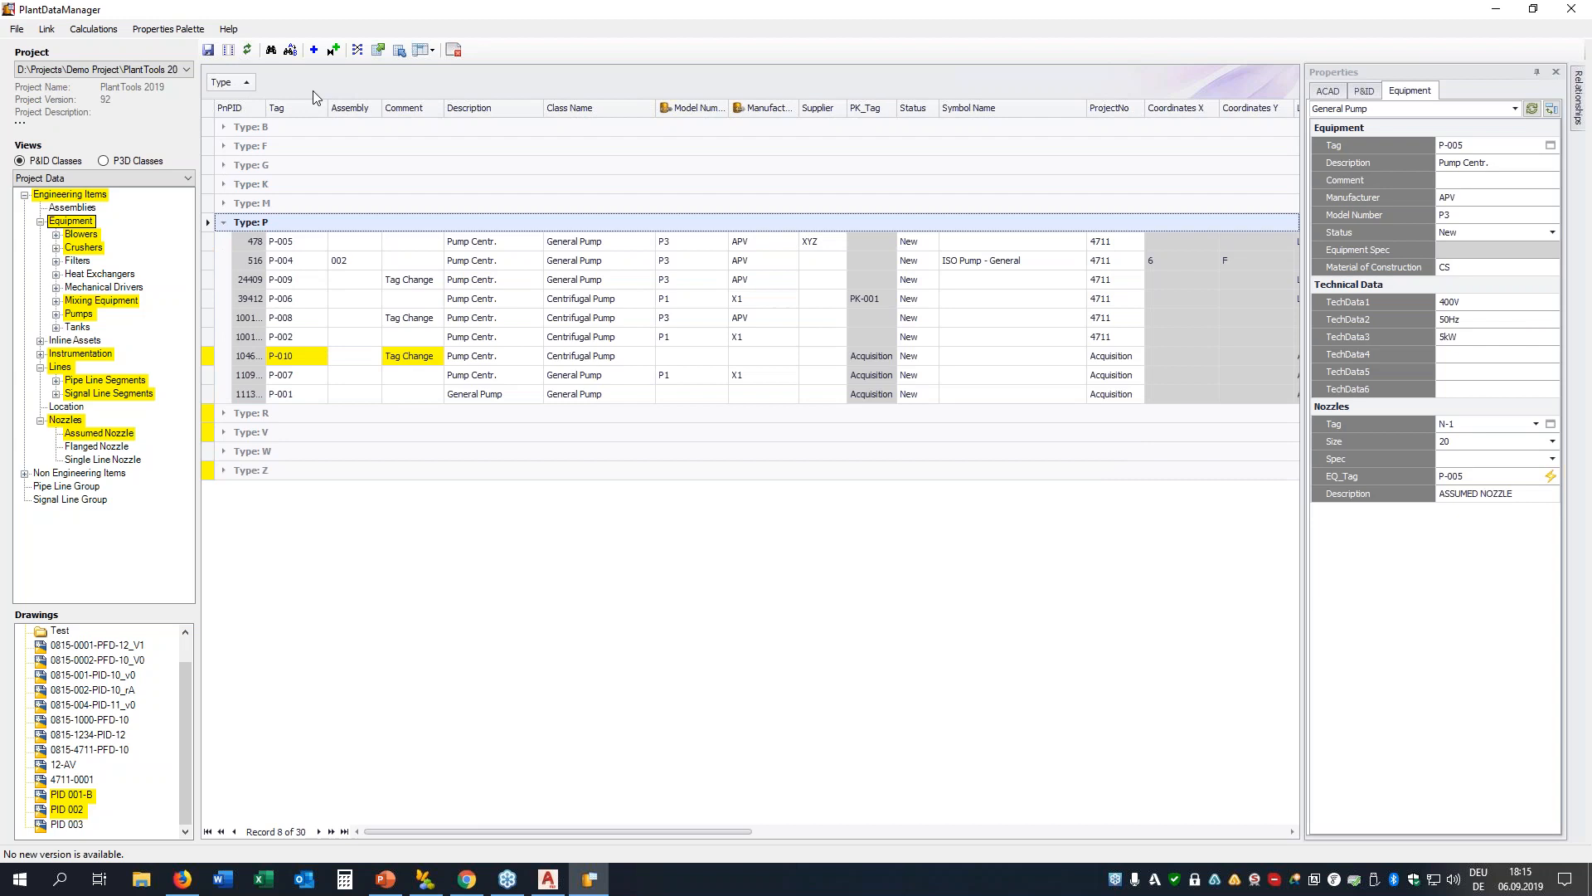
click(224, 222)
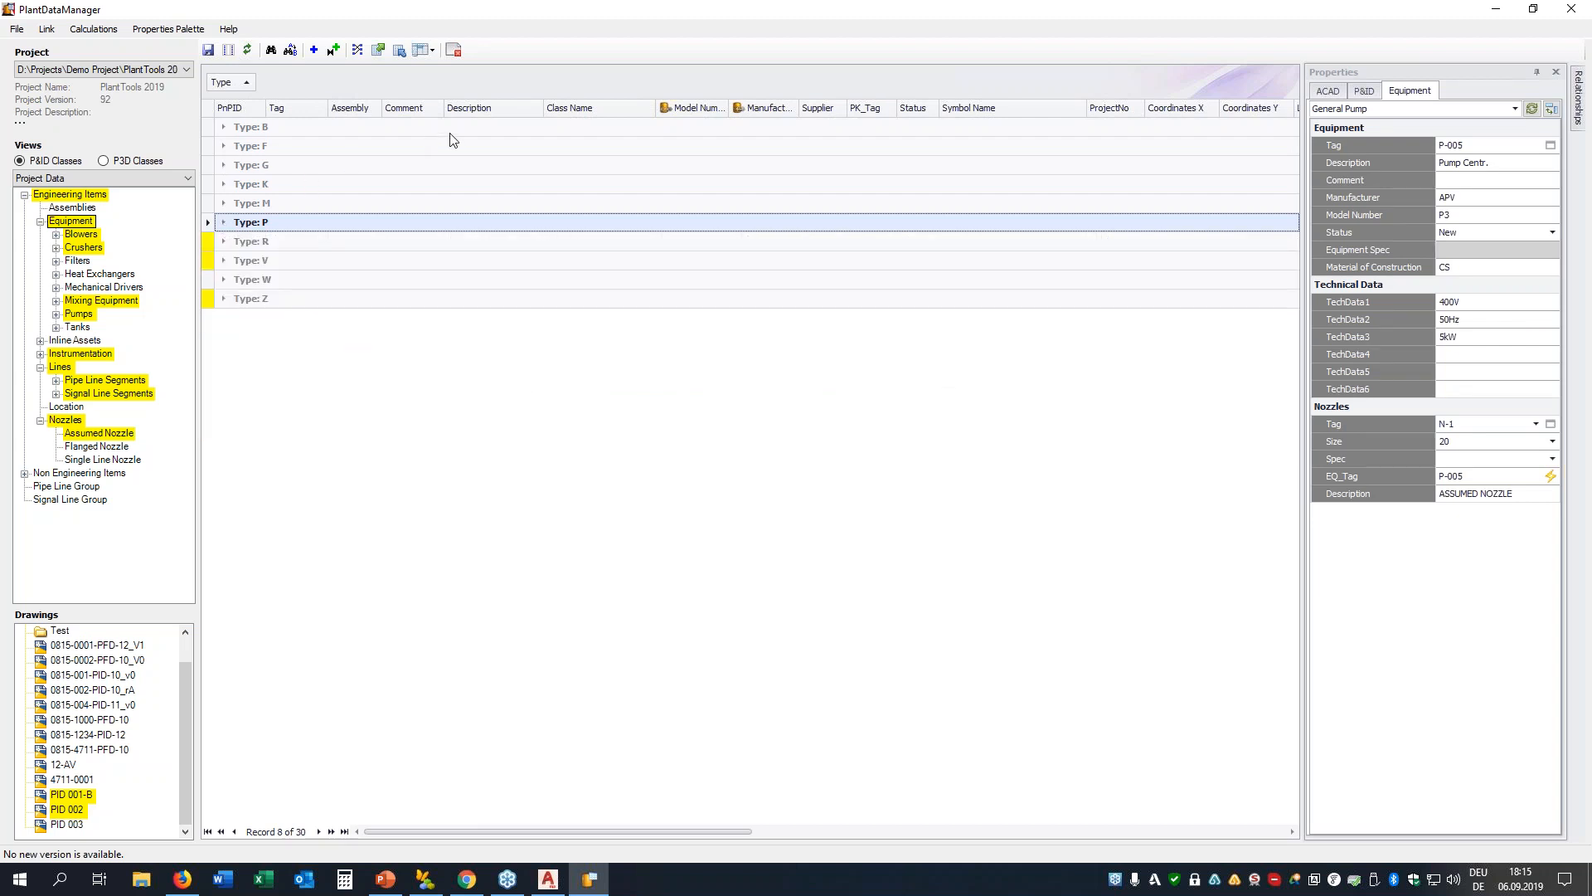
drag(247, 87, 274, 104)
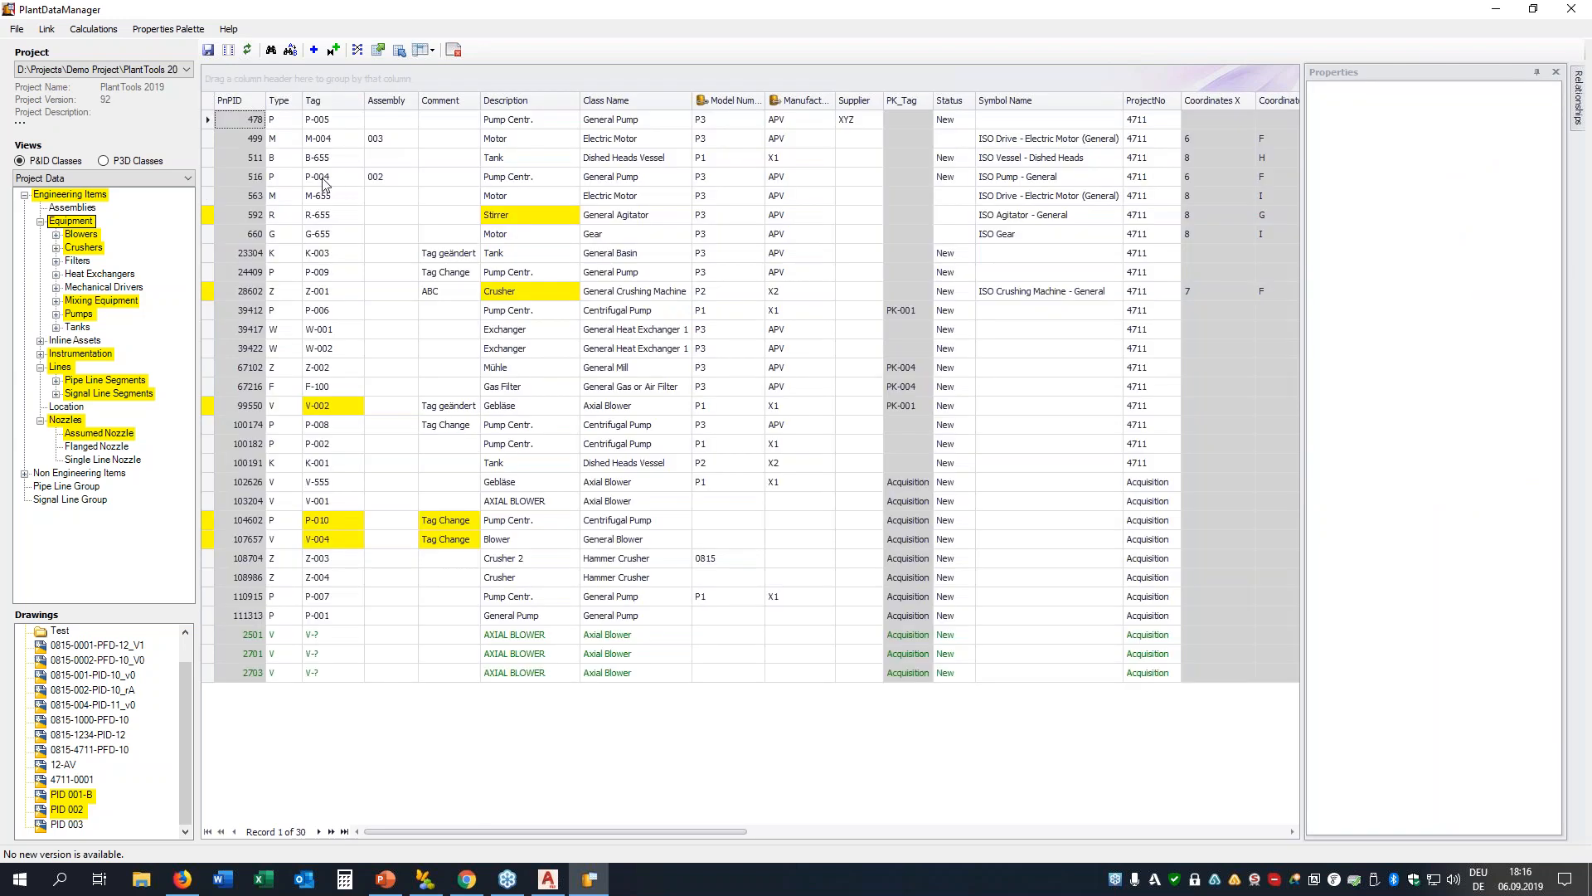
Filter the equipment list to type P and reset the filter to all types
click(296, 99)
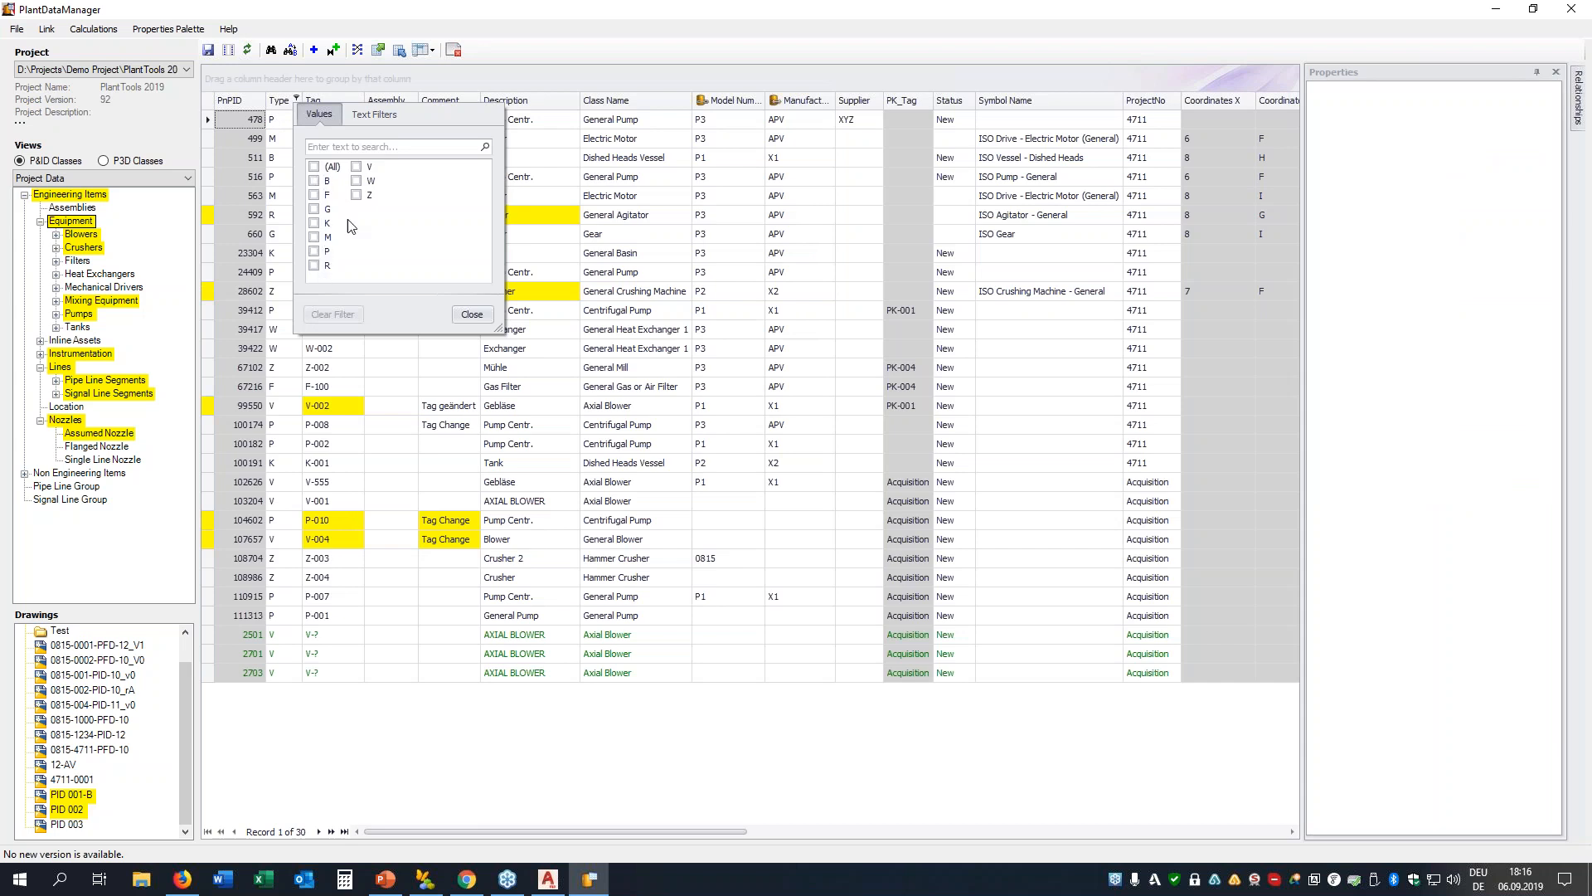
click(315, 253)
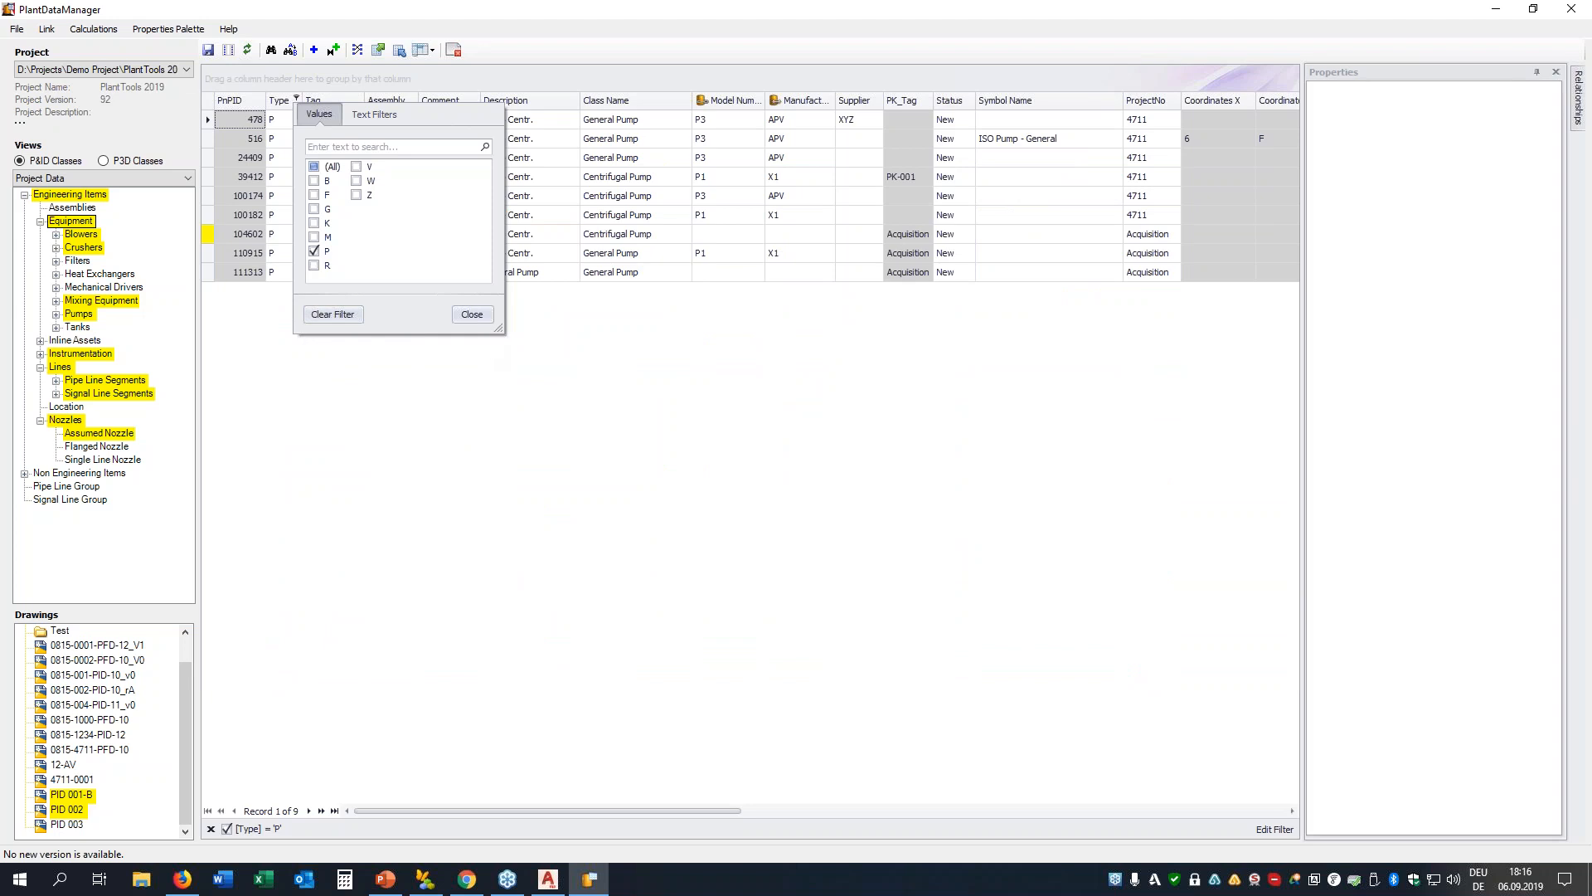
click(472, 314)
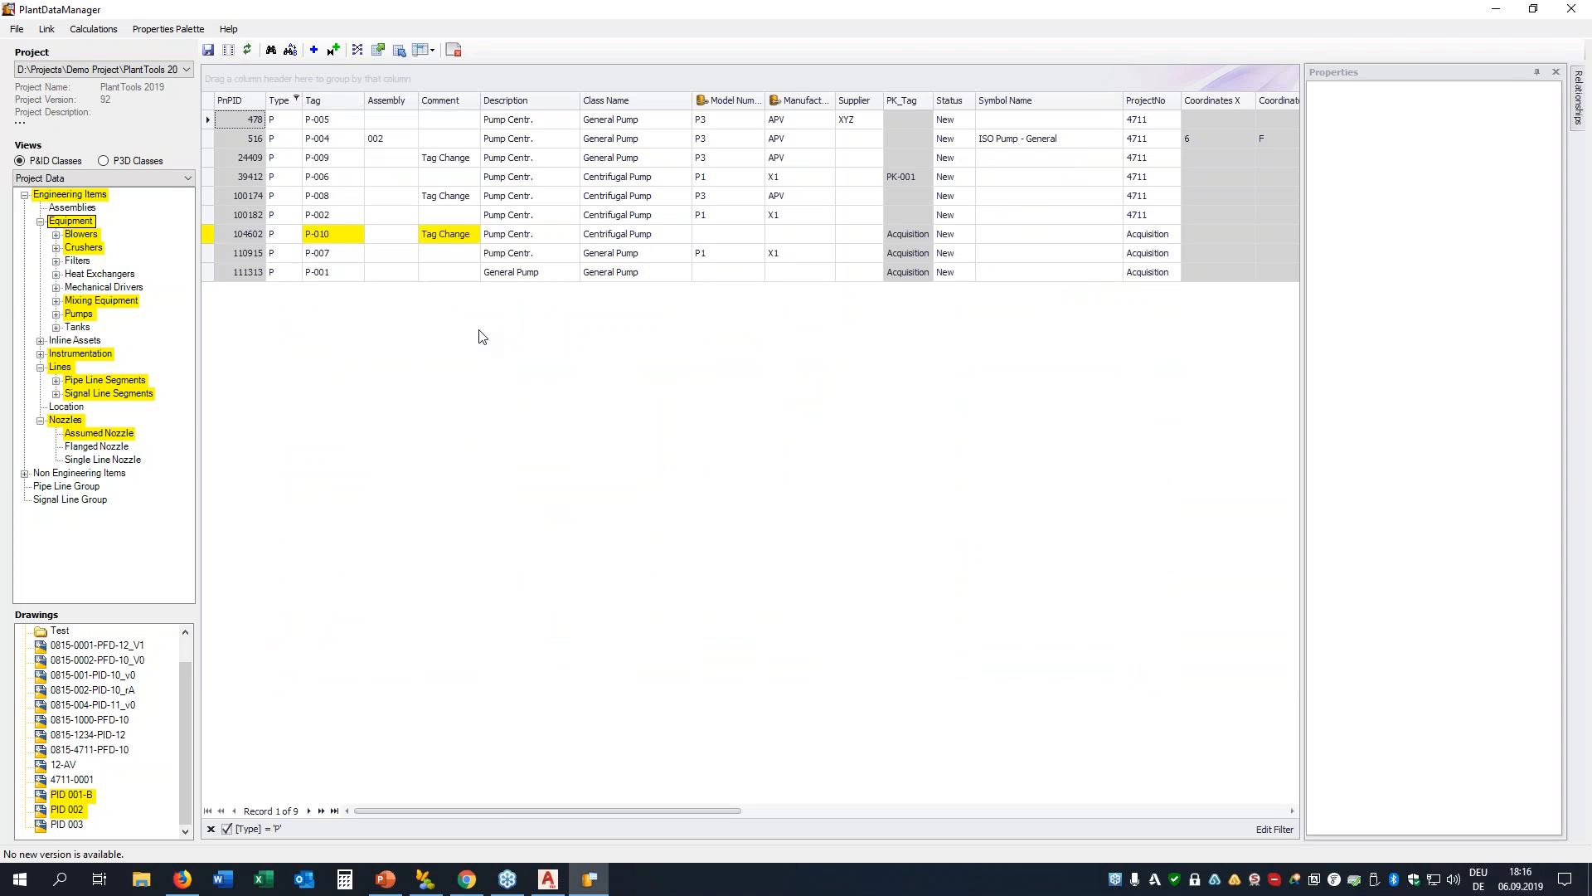
click(296, 98)
click(314, 166)
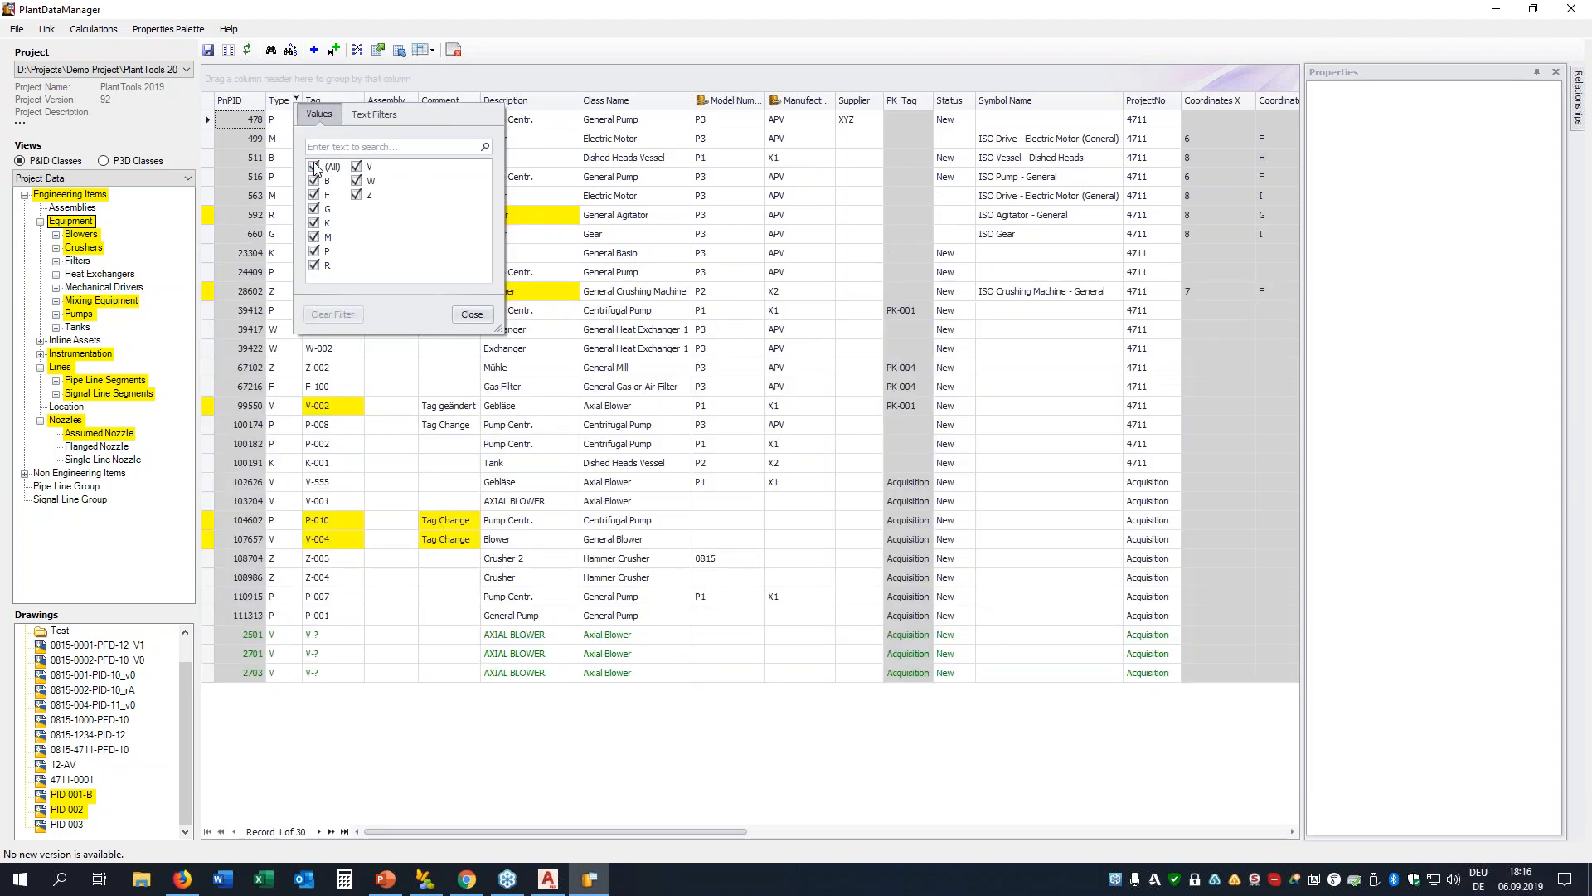
click(493, 316)
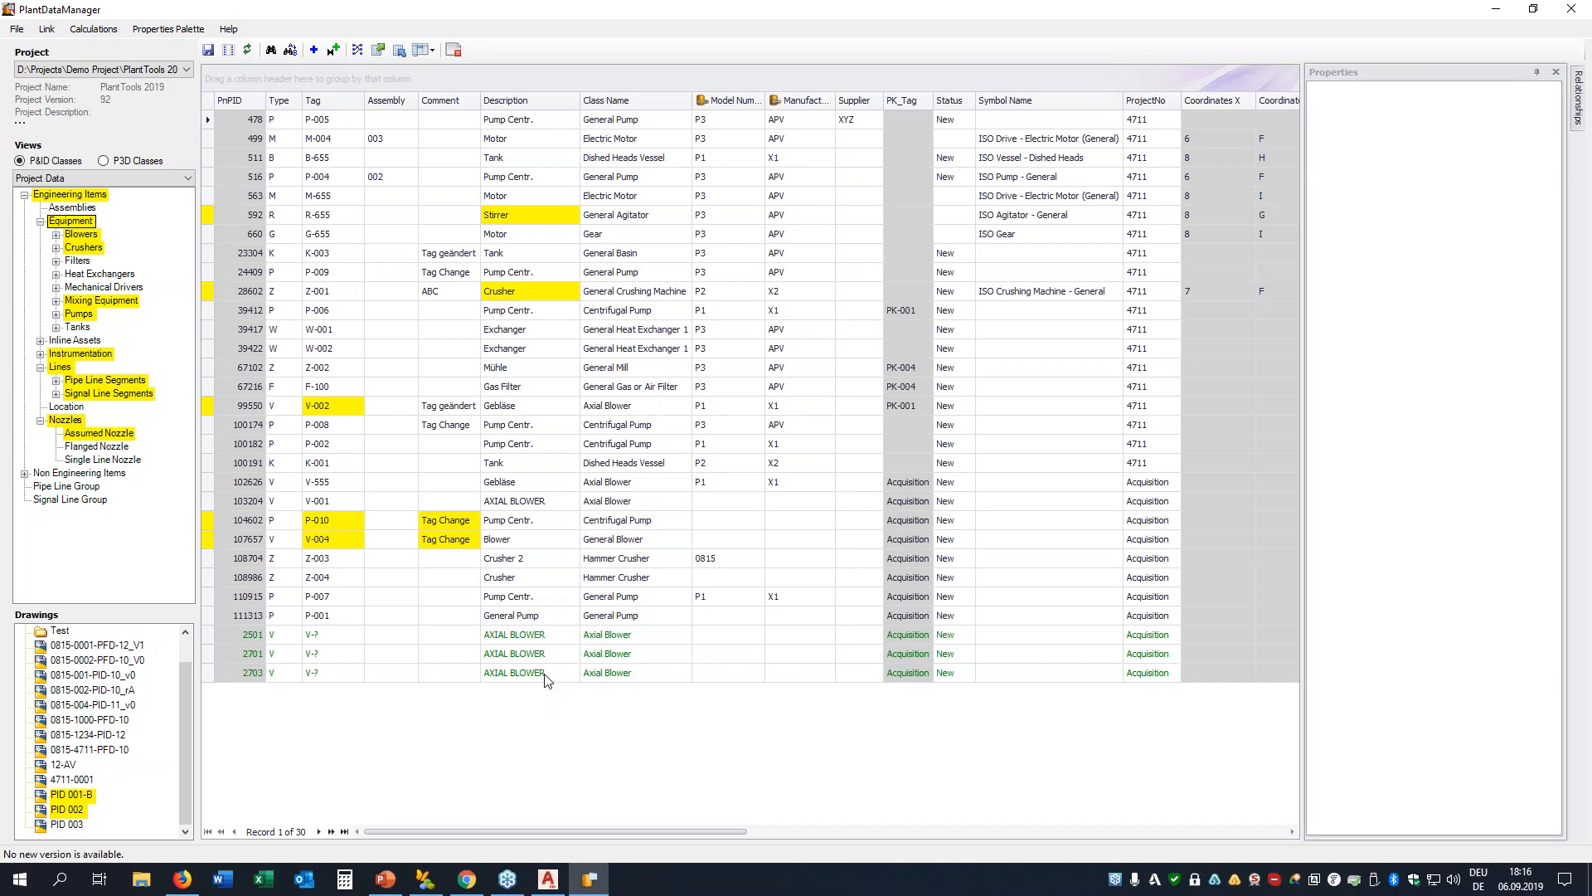
List the Instrumentation items of the project
click(75, 355)
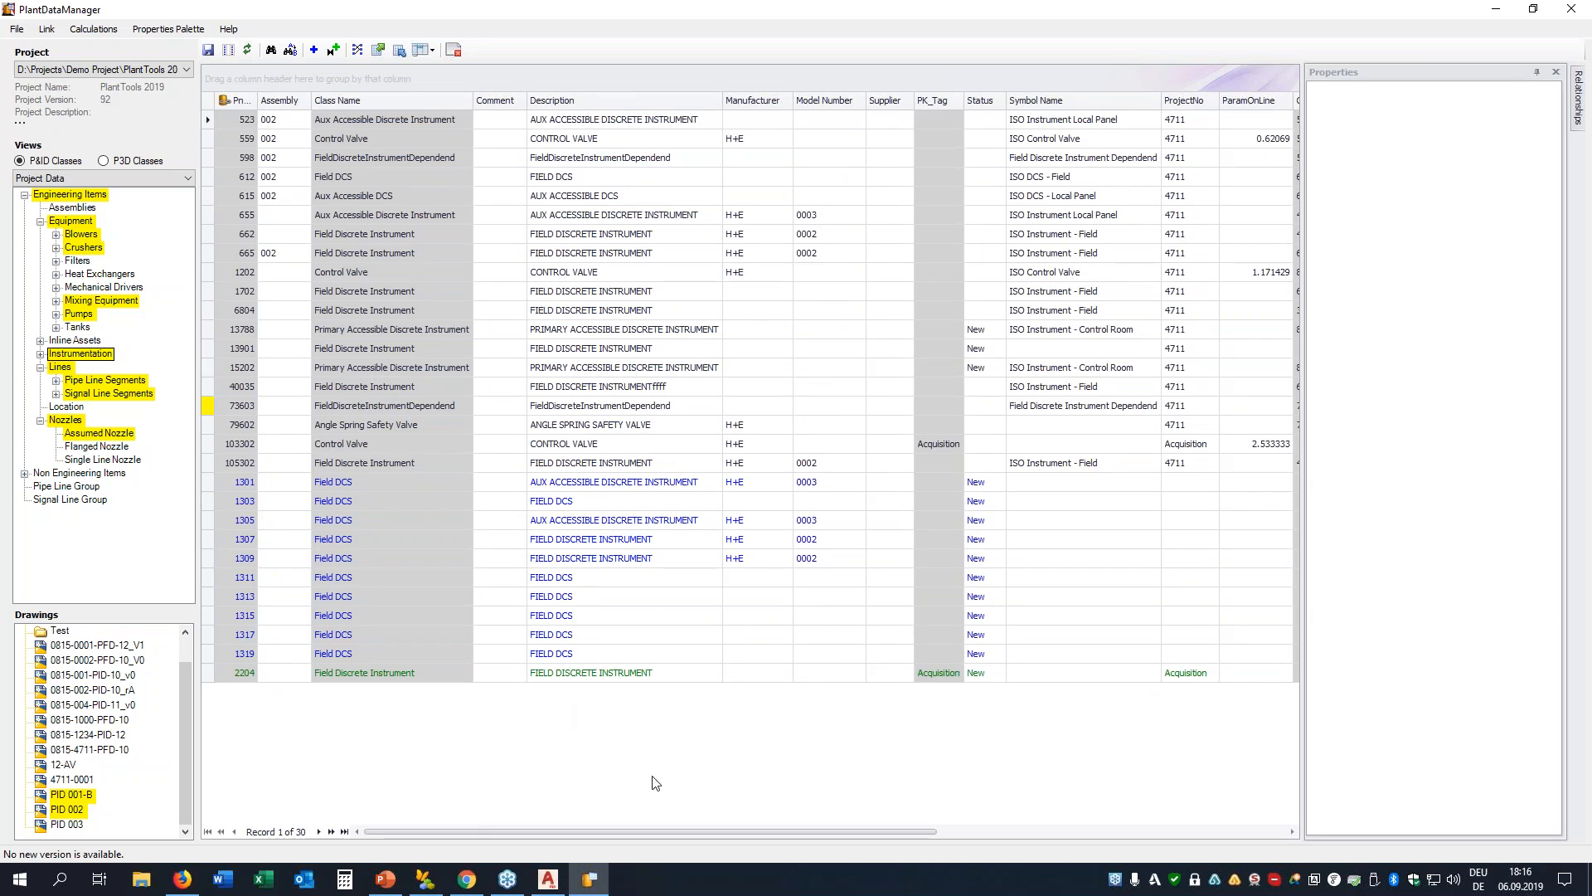
click(1580, 537)
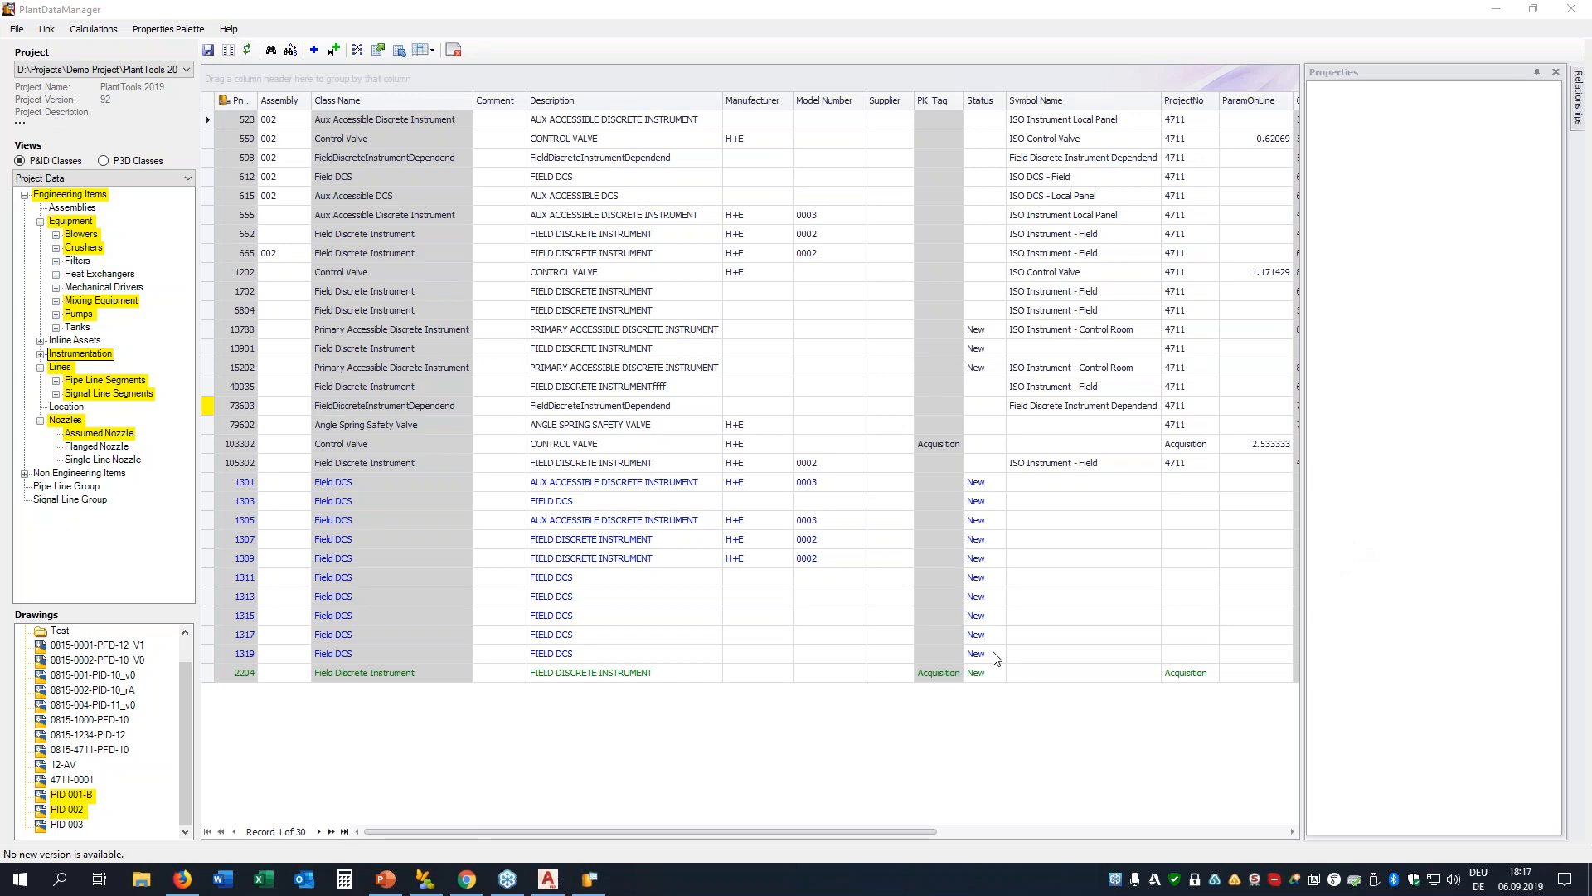
Display the PID Instrumentlist report from the PlantReporter Reports view
click(66, 172)
click(54, 236)
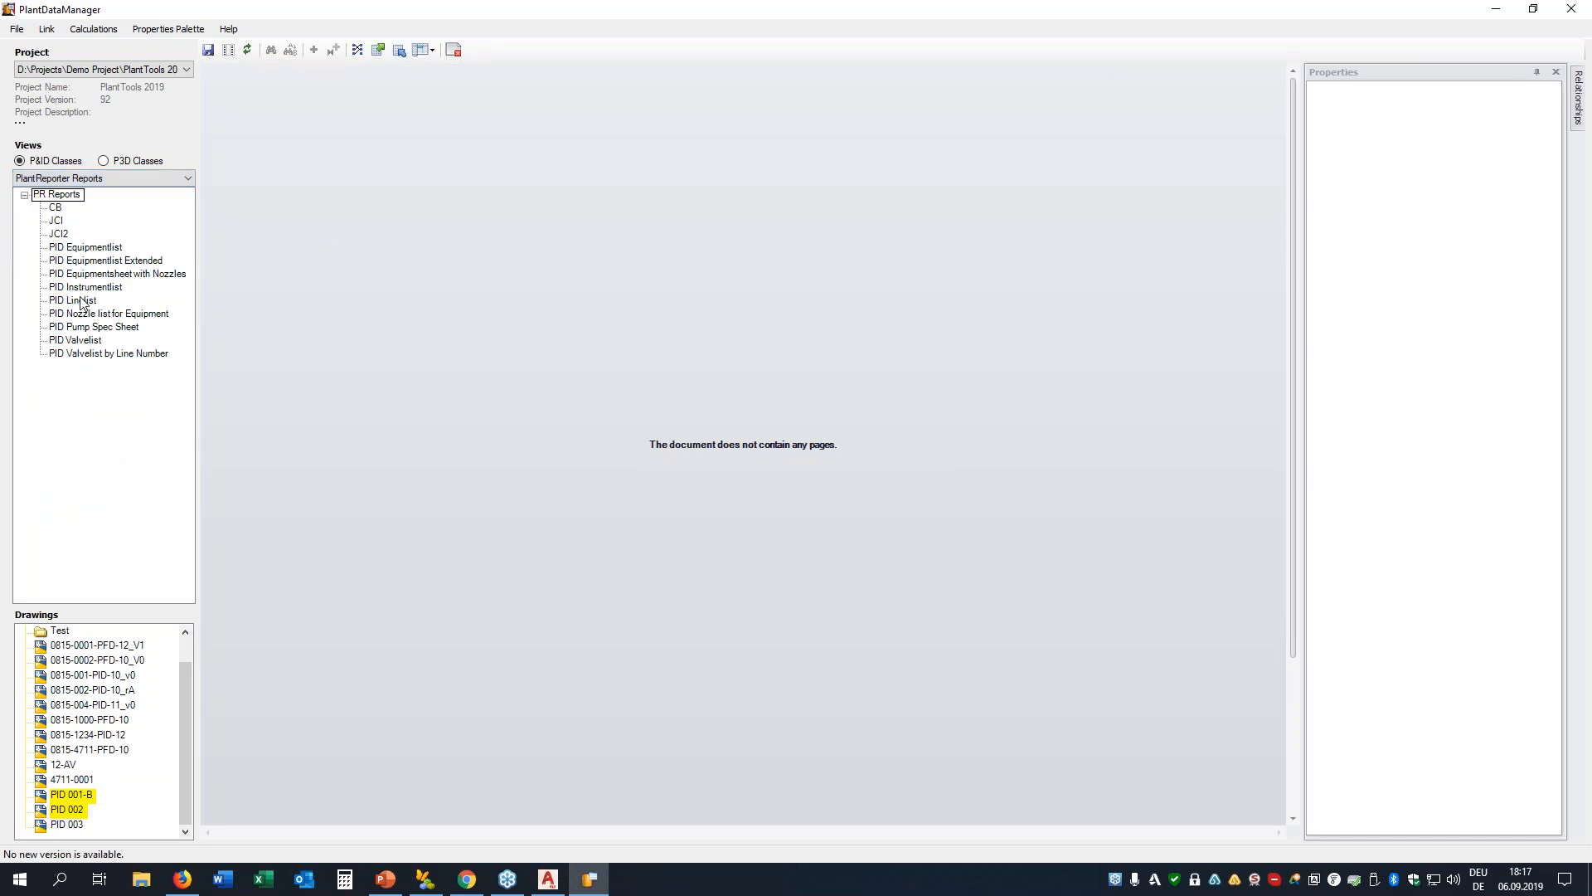
click(88, 288)
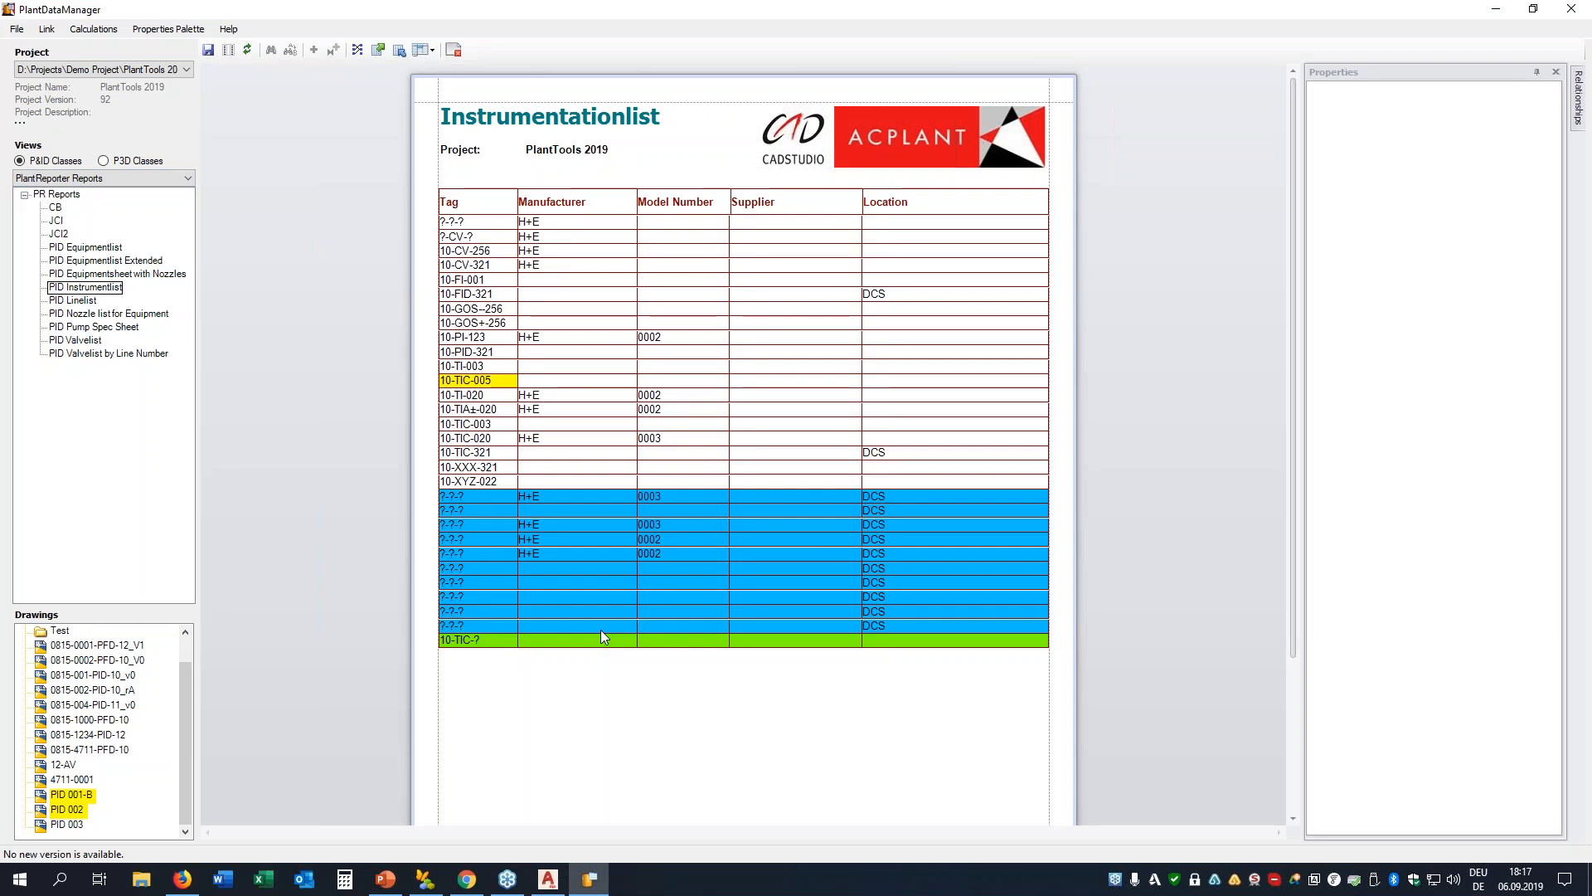
Return to the project's equipment data and complete the tag of the Axial Blower with PnPID 2703 as V-003
click(87, 178)
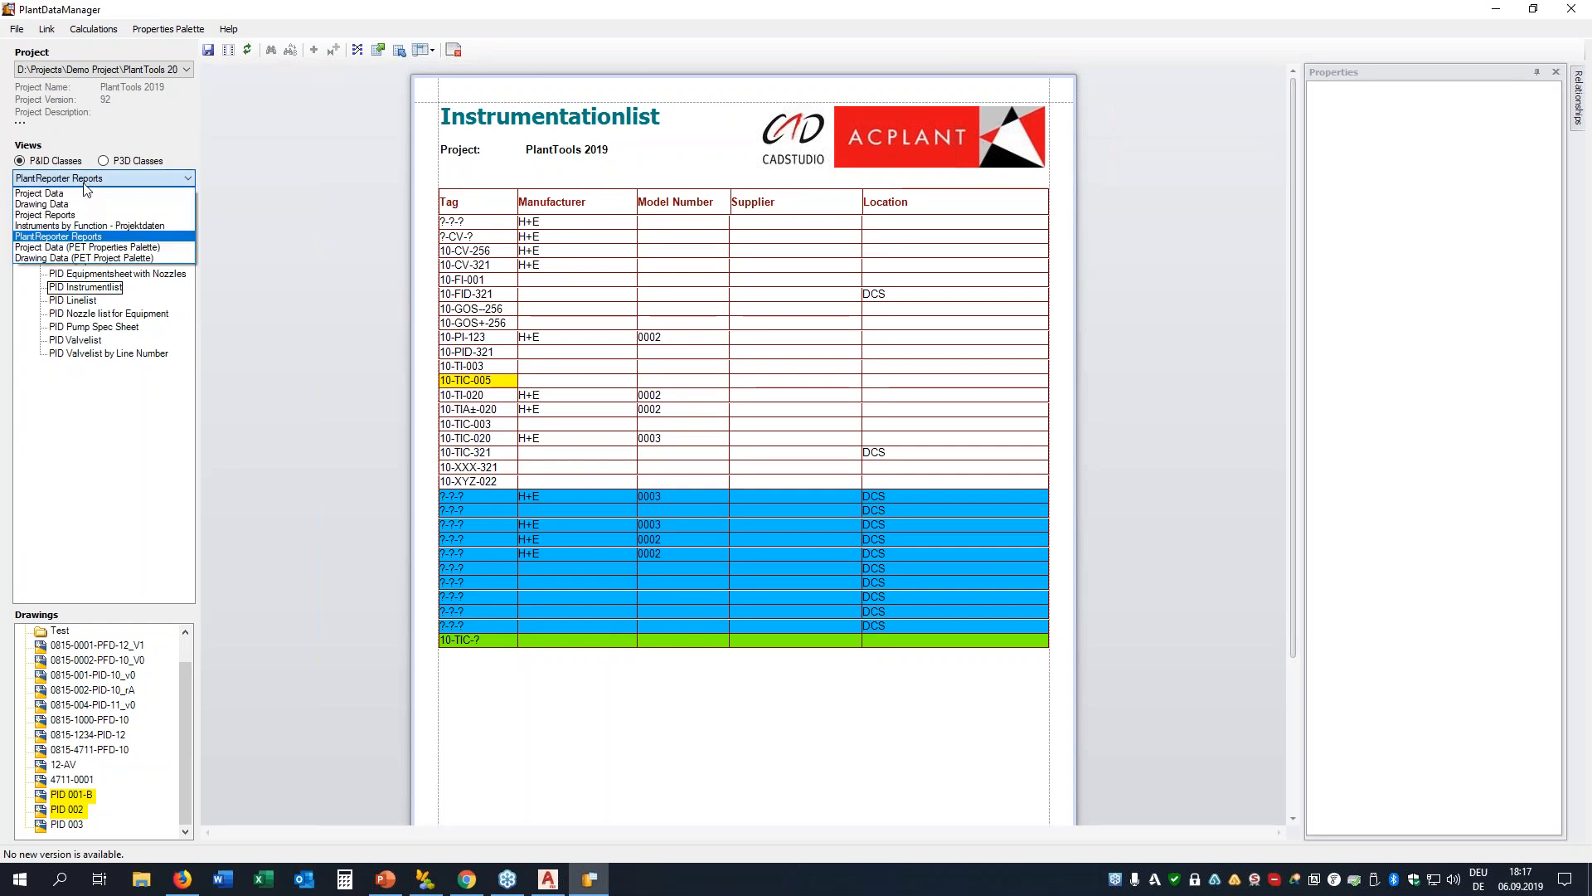
click(77, 196)
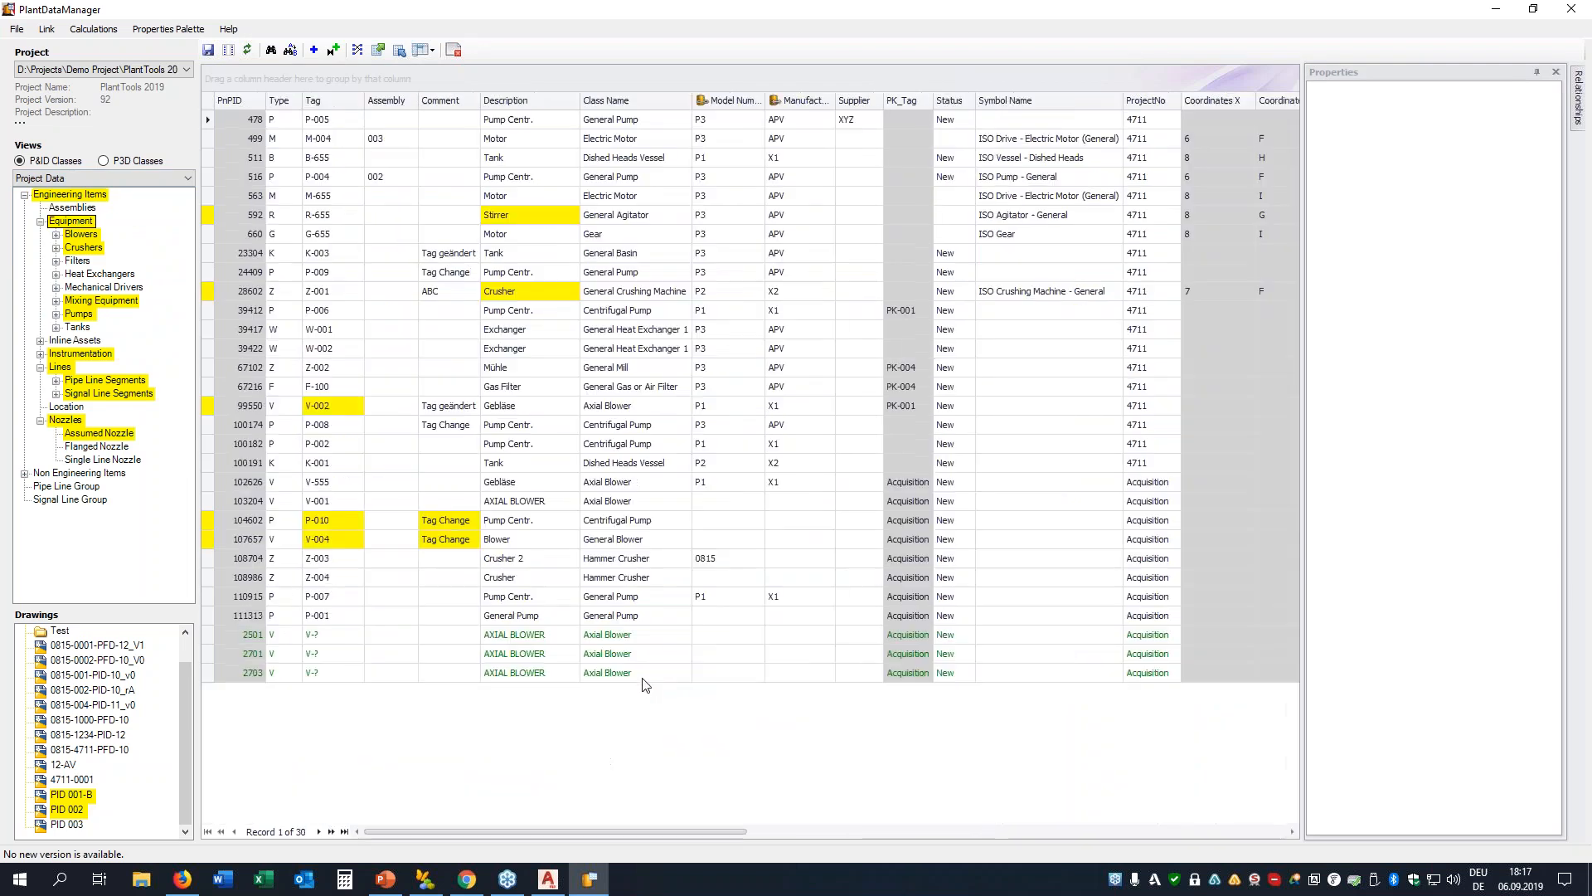
click(315, 676)
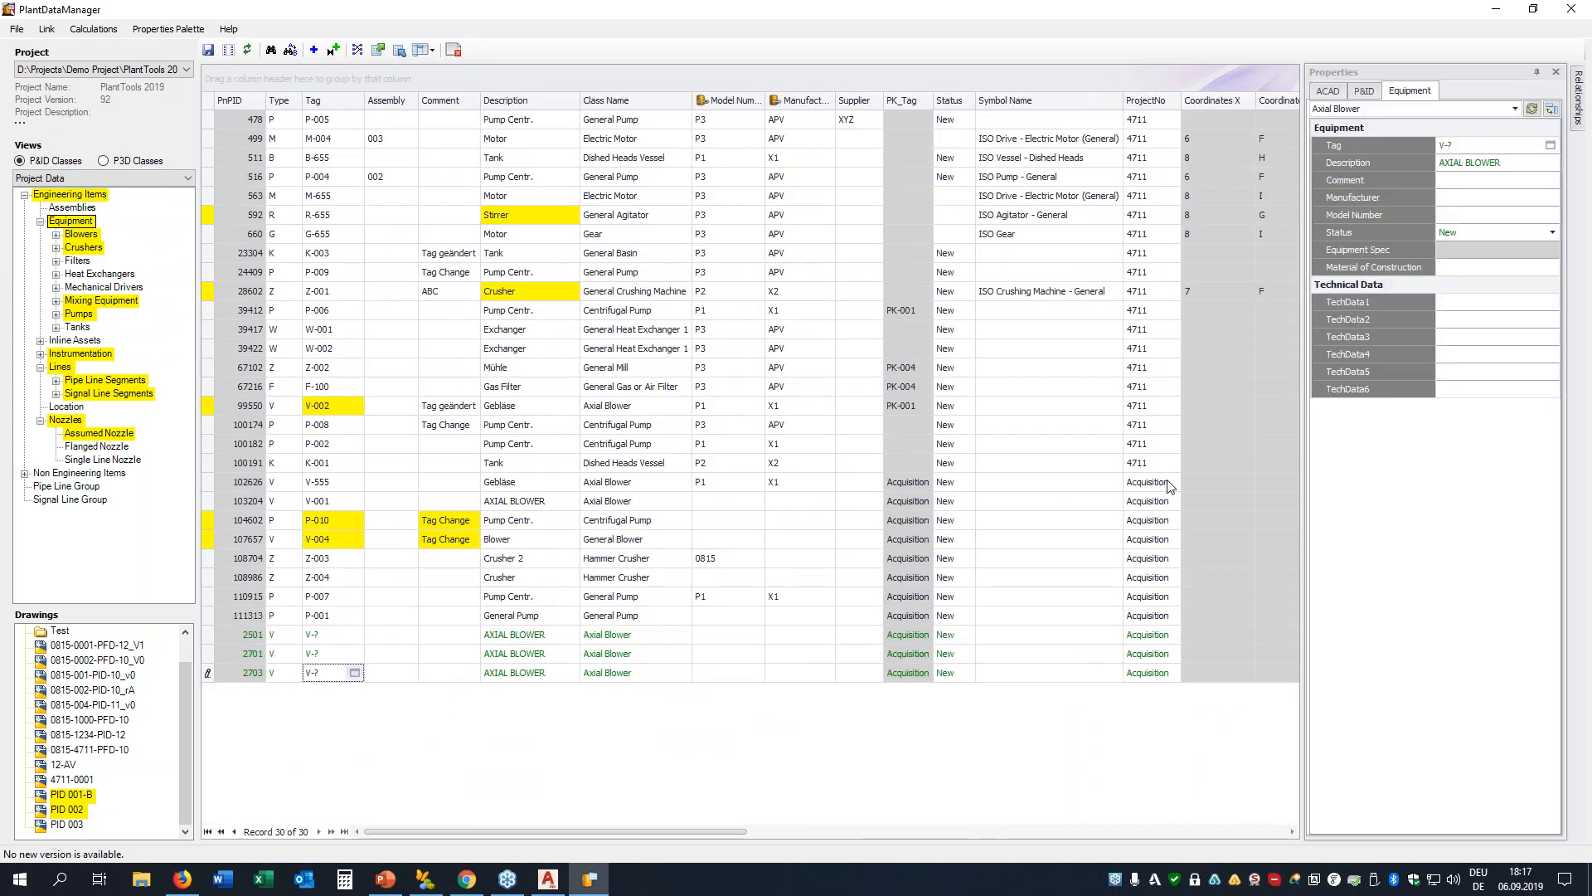
click(1552, 147)
click(1551, 147)
click(722, 374)
text(003)
key(Return)
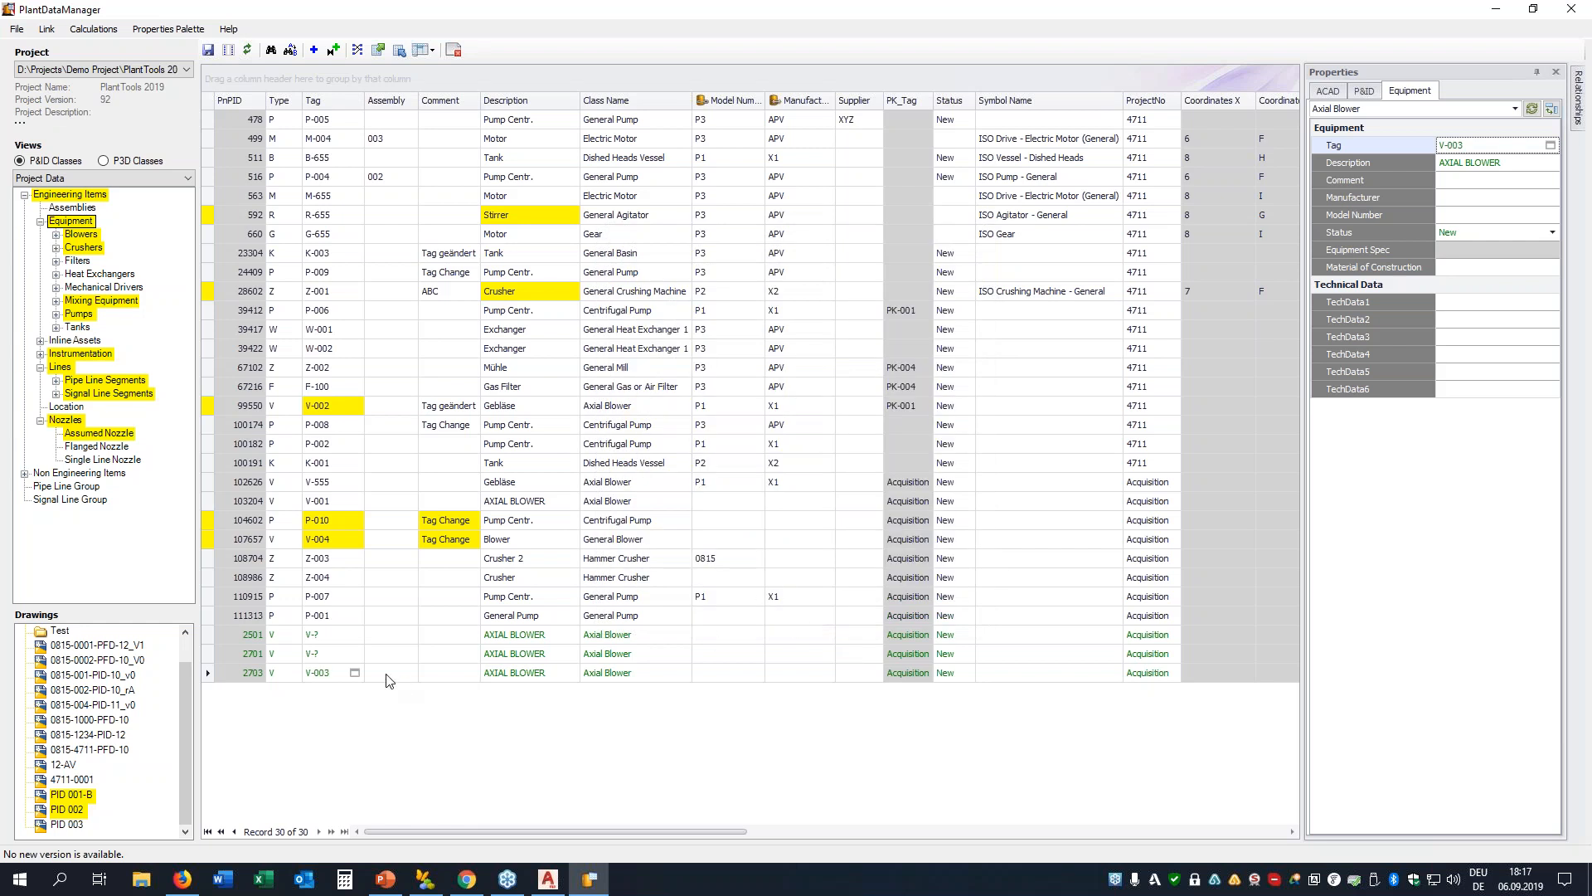
click(386, 677)
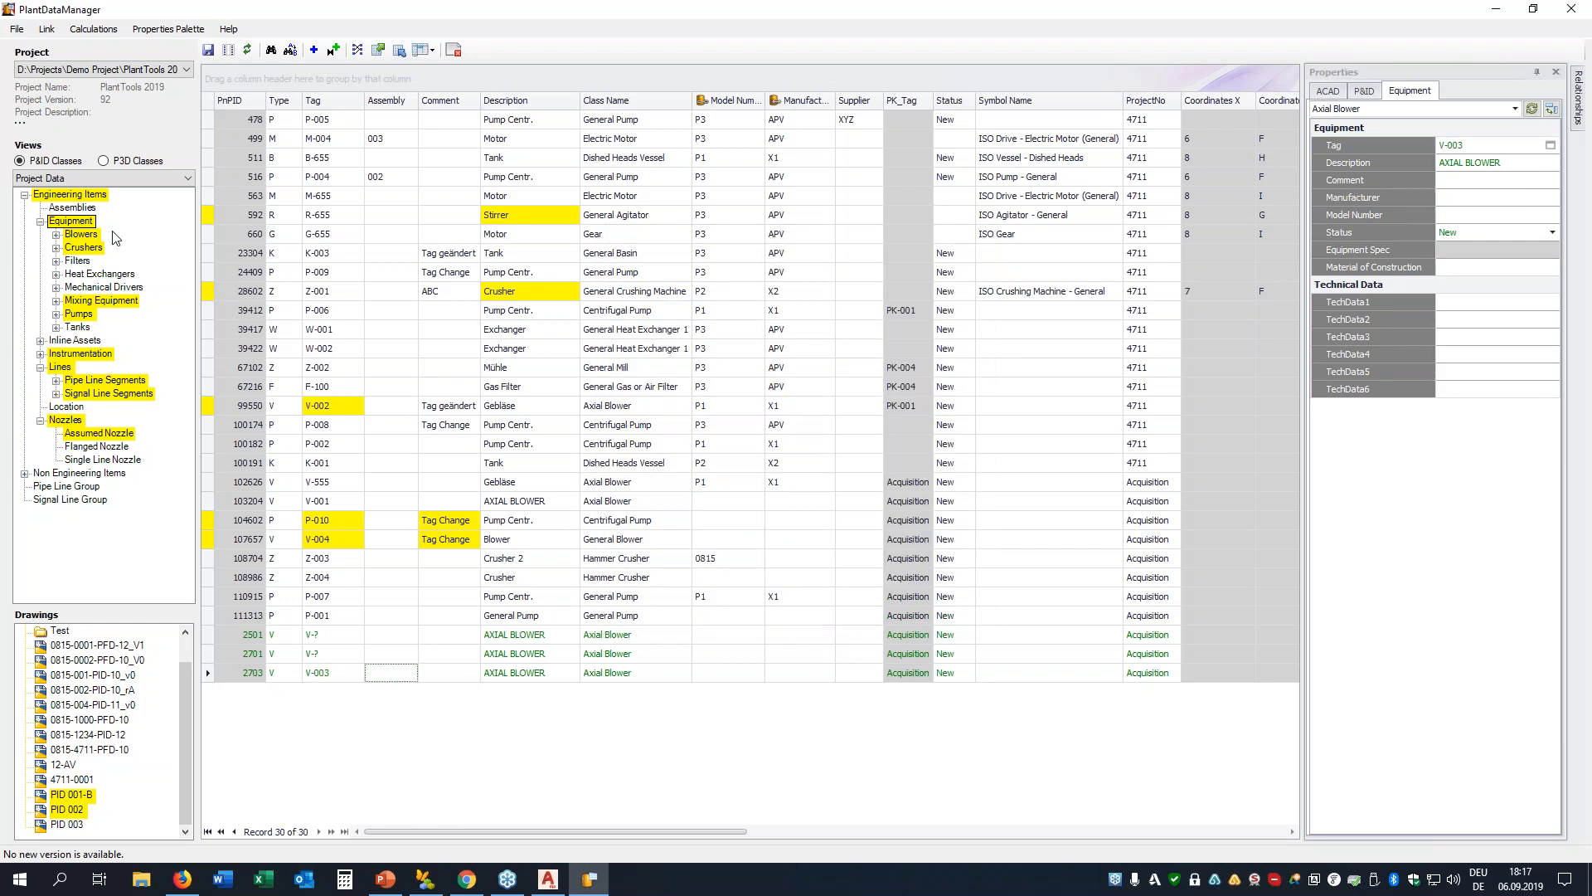
List the Pipe Line Segments with their subclasses and show the line properties of the first primary line segment
click(91, 381)
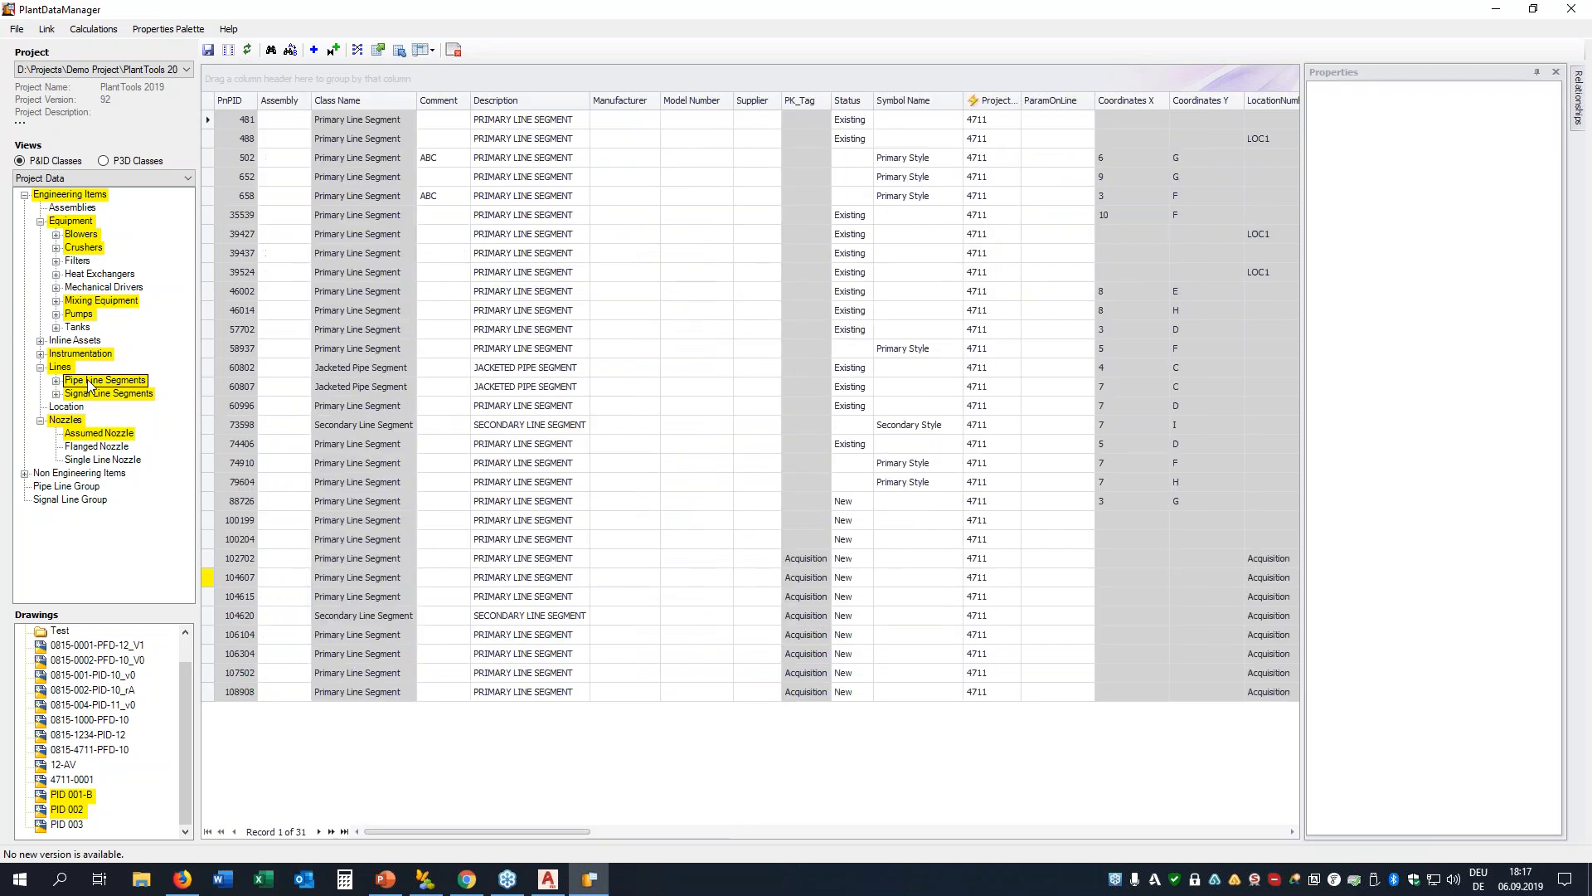
double_click(91, 381)
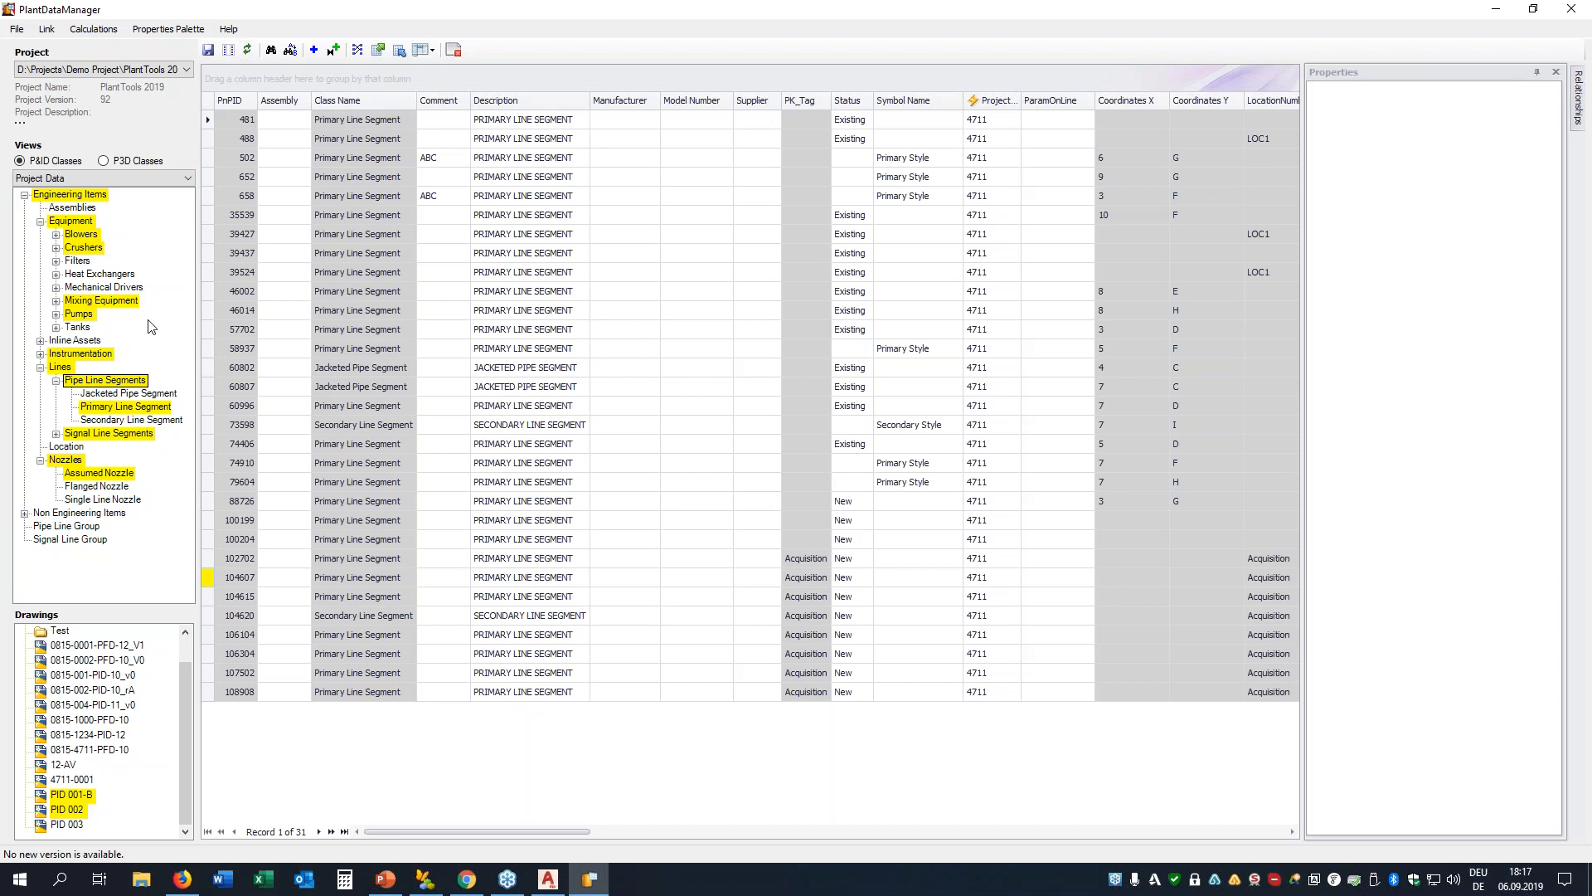
click(918, 122)
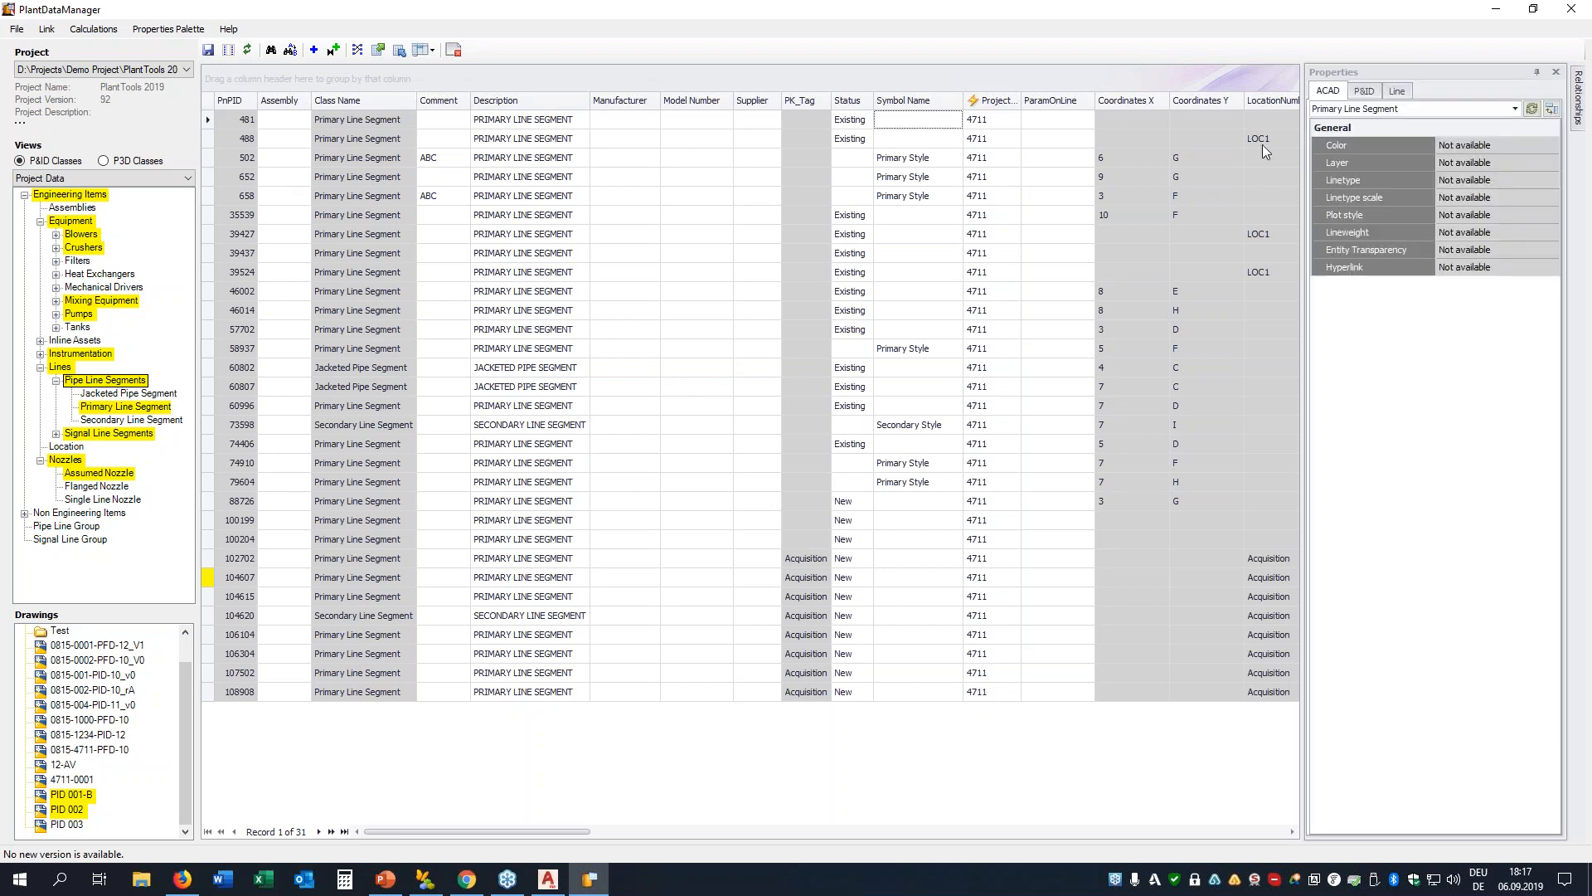
click(1398, 91)
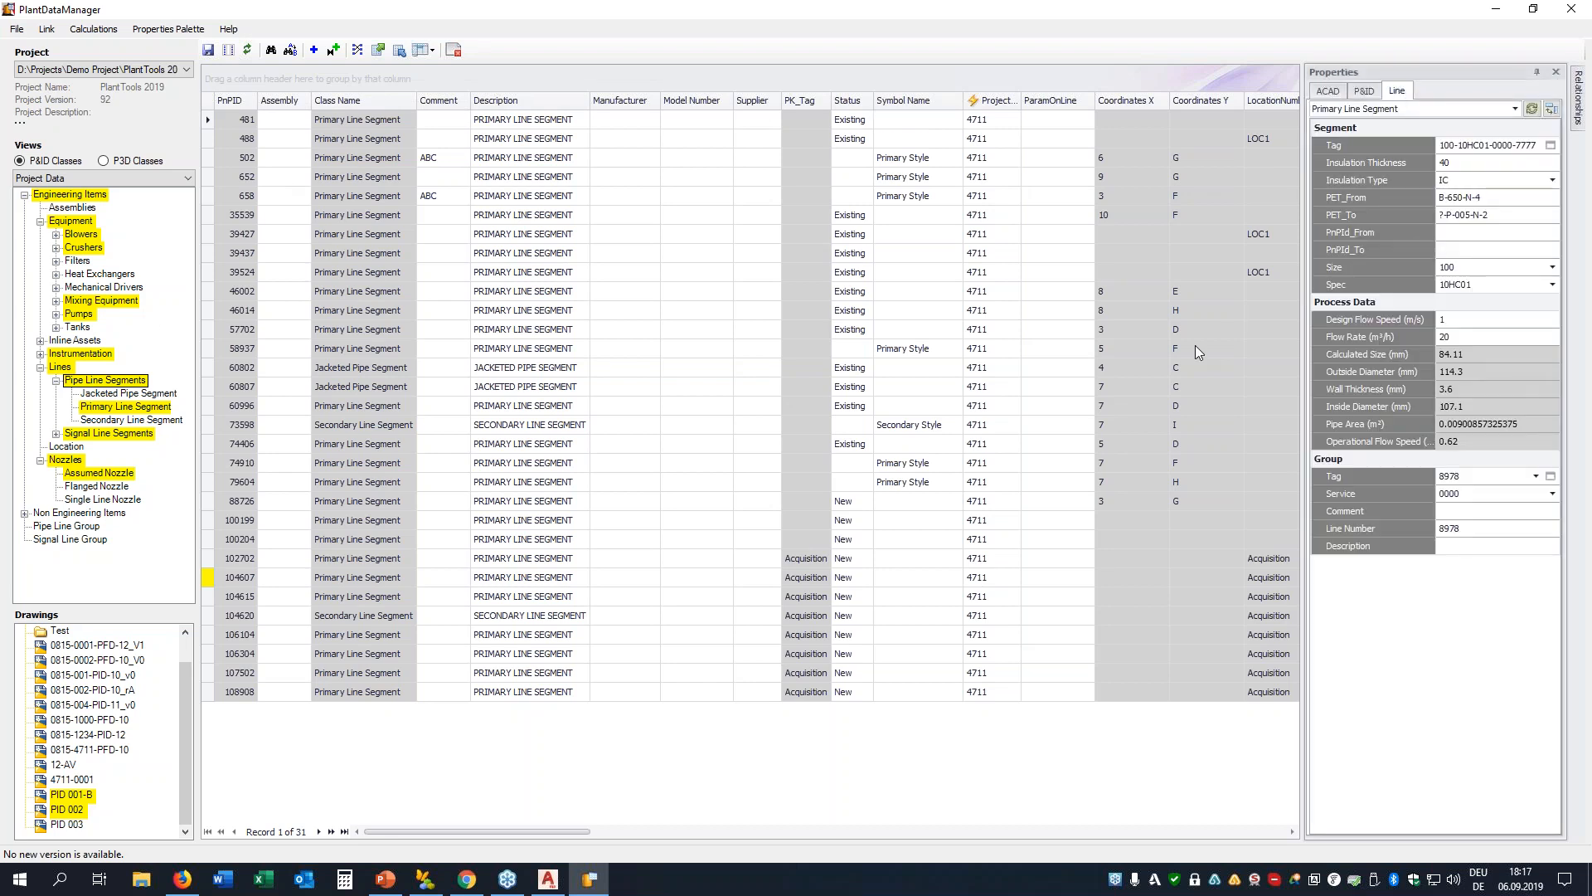
List the Hand Valves and examine the first check valve's segment, ACAD and combined Armaturen properties
double_click(71, 340)
click(75, 355)
click(927, 123)
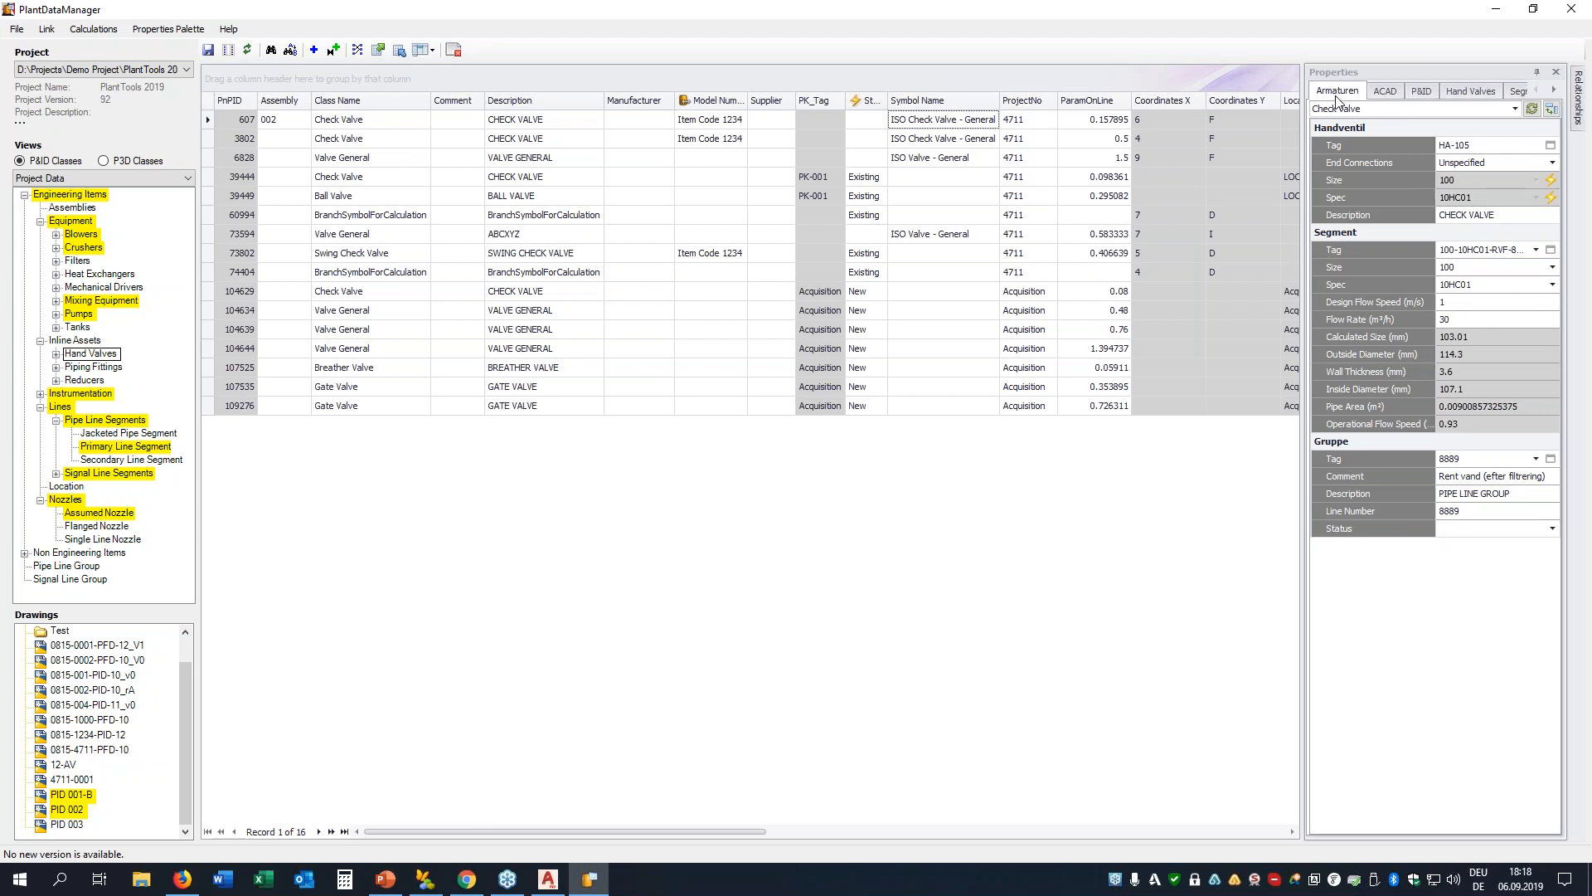
click(1469, 94)
click(1518, 93)
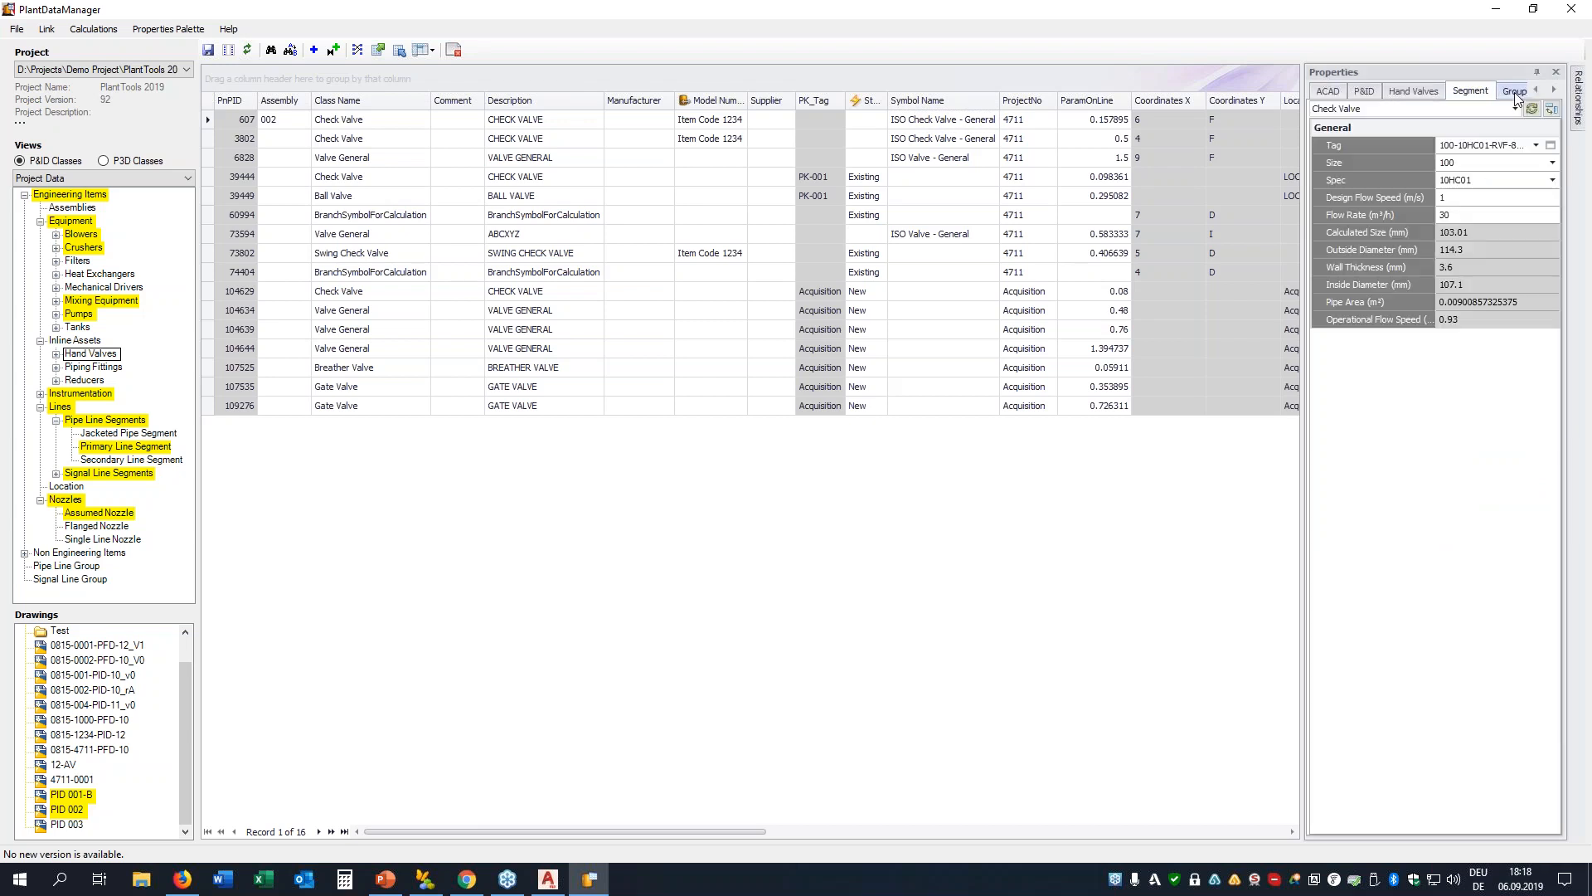
click(1327, 94)
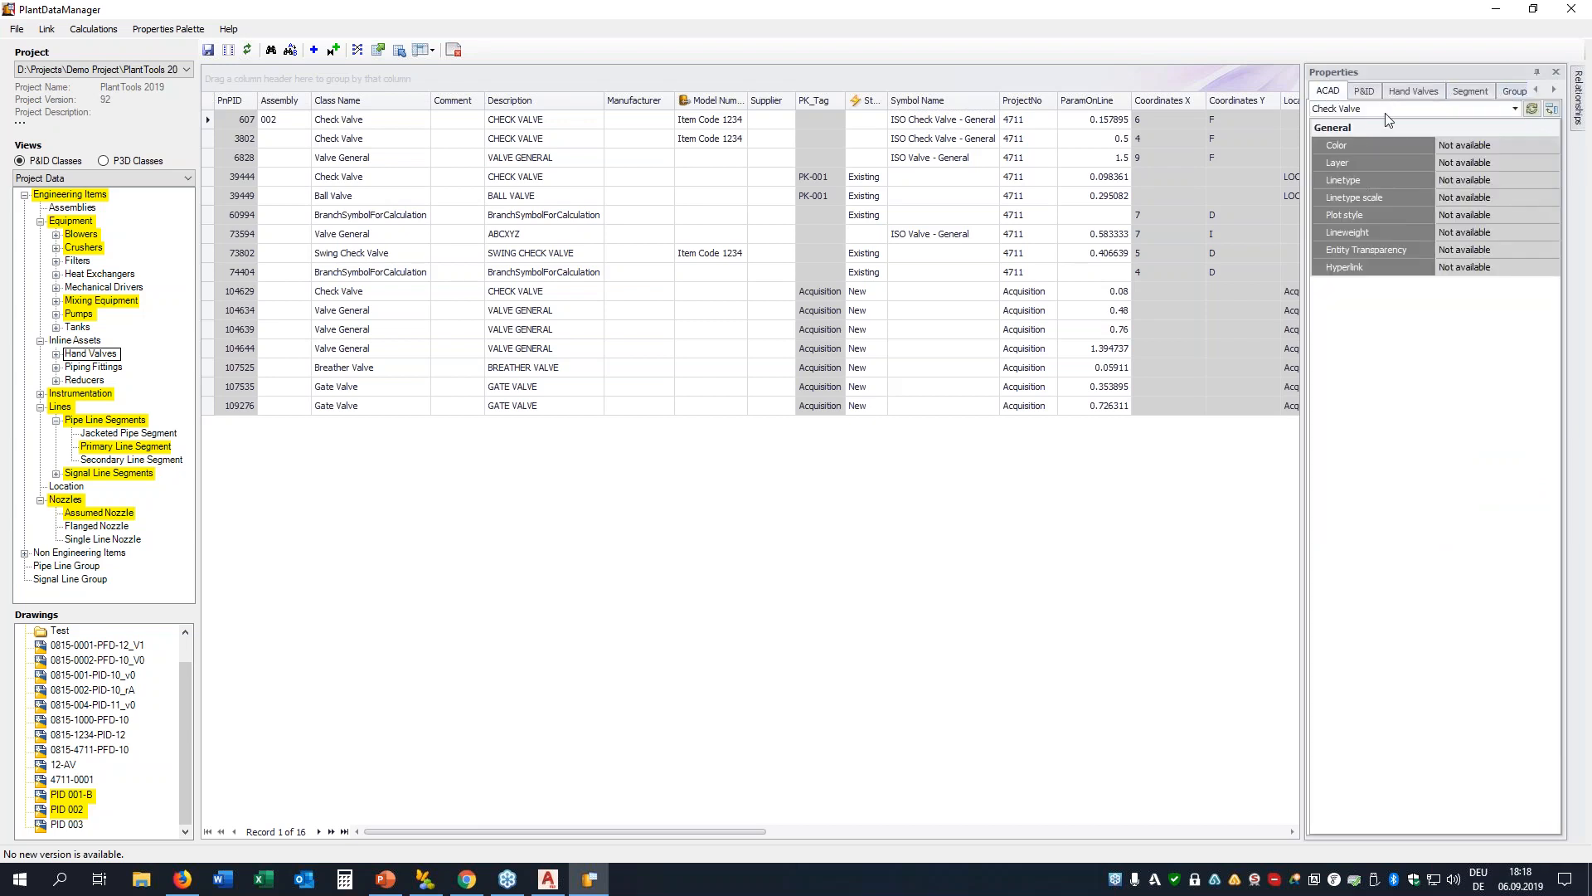
click(1534, 89)
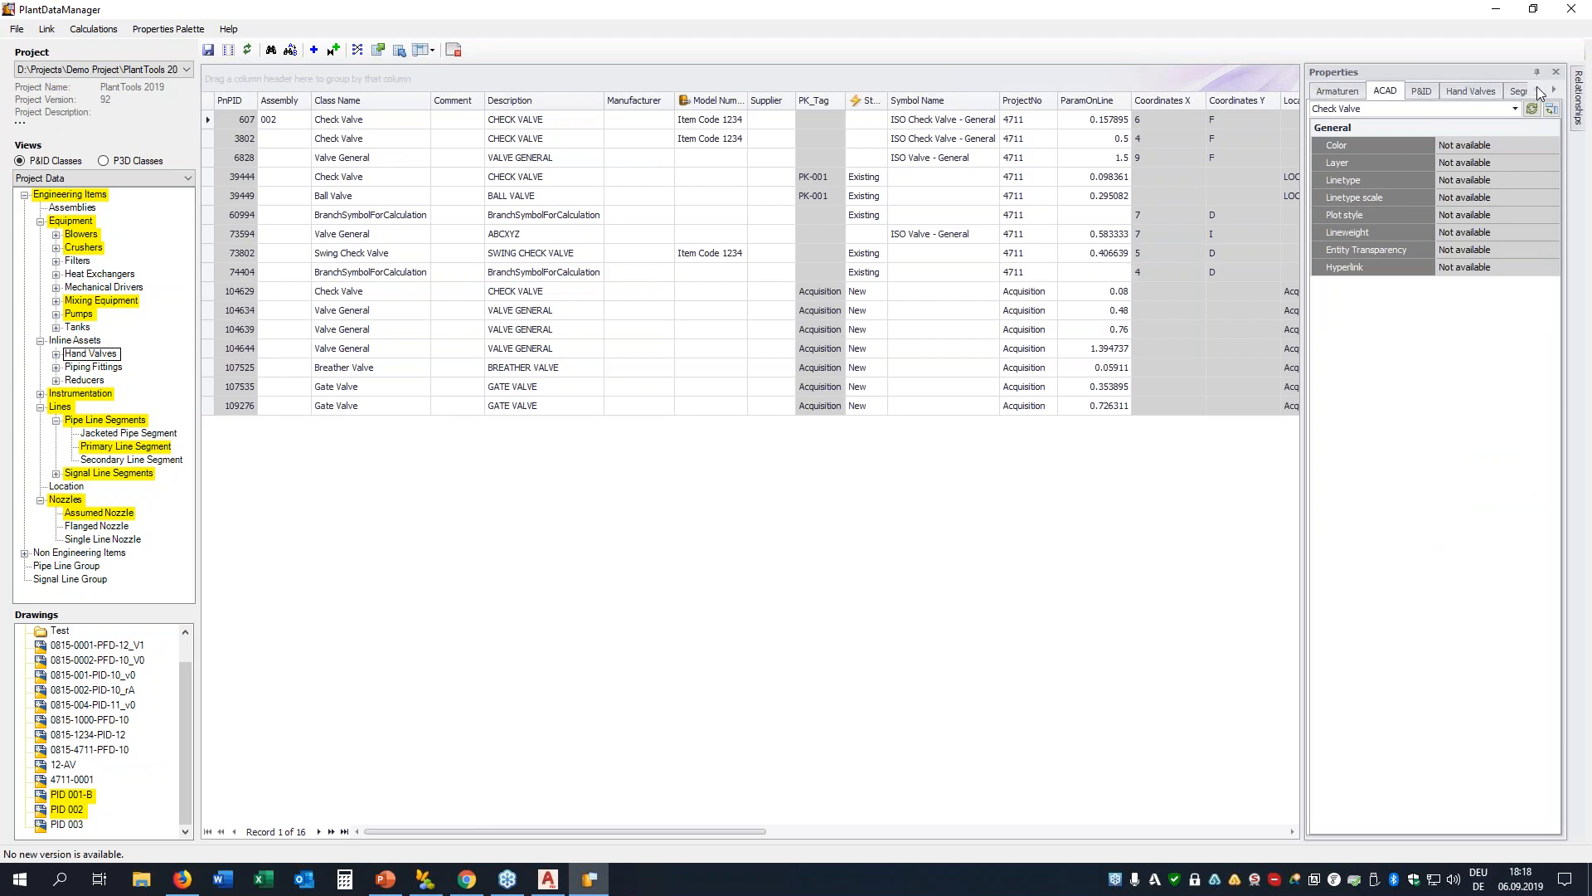
click(1336, 93)
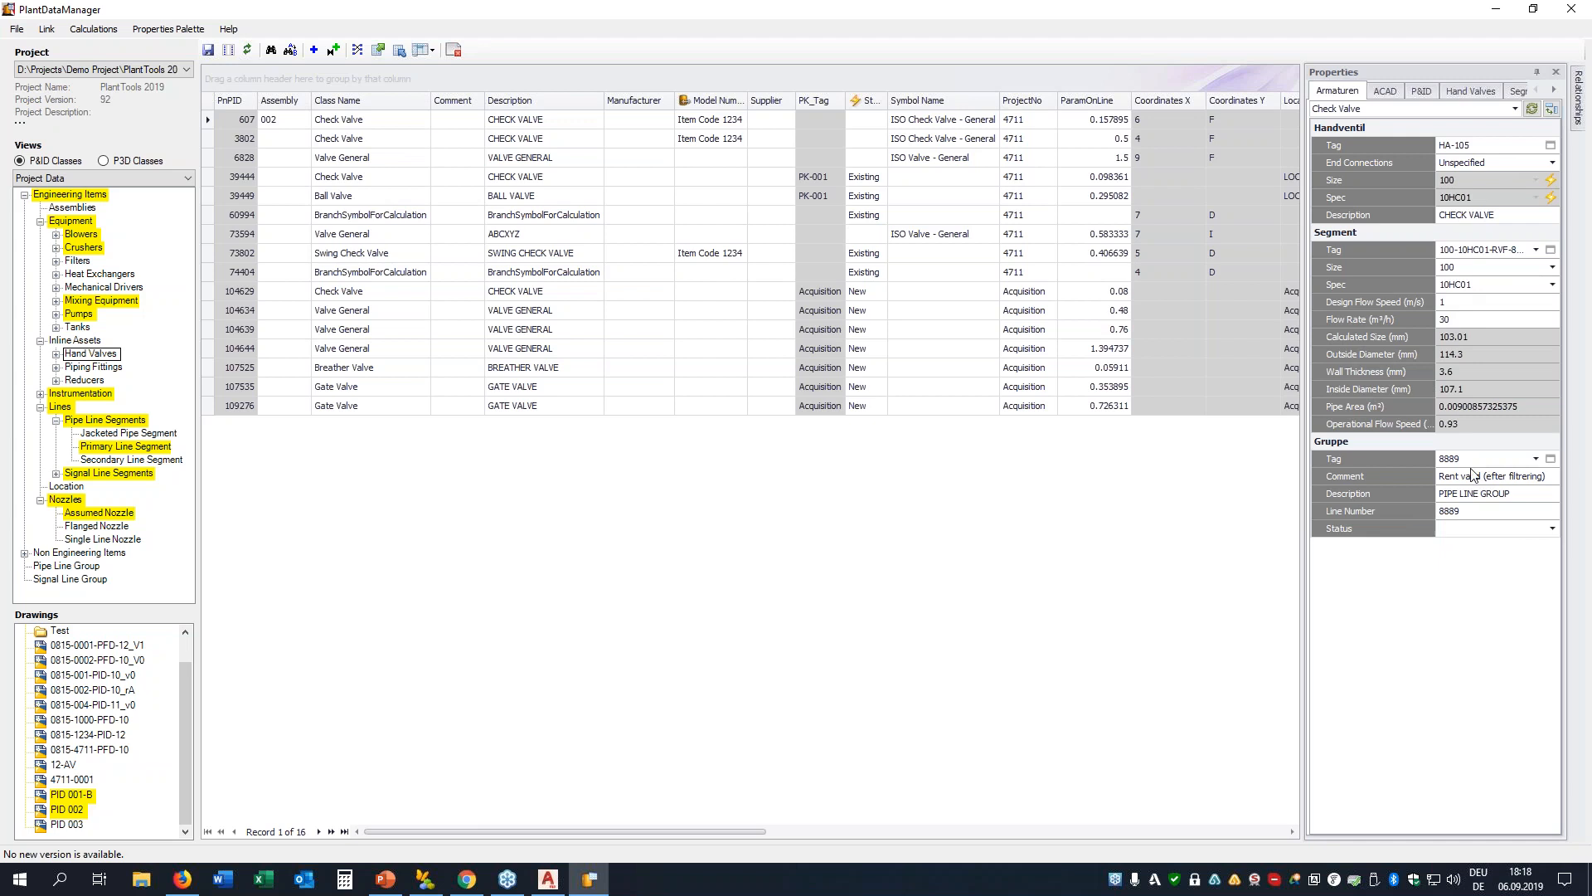
Set the Line Number of the check valve's pipe line group to 8888
click(1394, 513)
text(8888)
key(Tab)
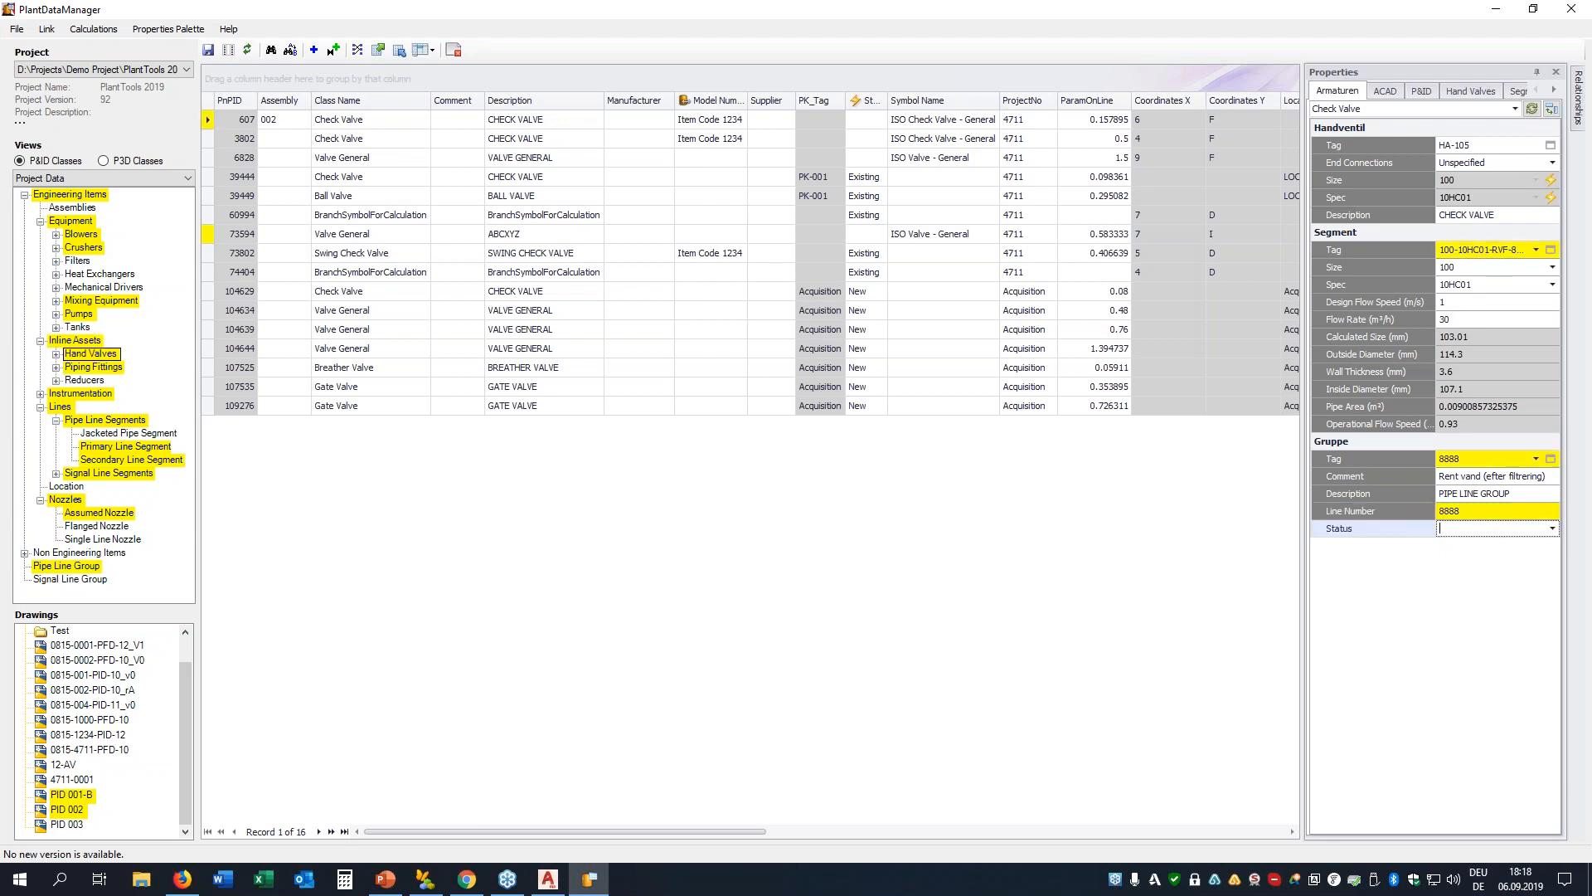
Set the Flow Rate of the check valve's line segment to 50 m³/h
click(1454, 304)
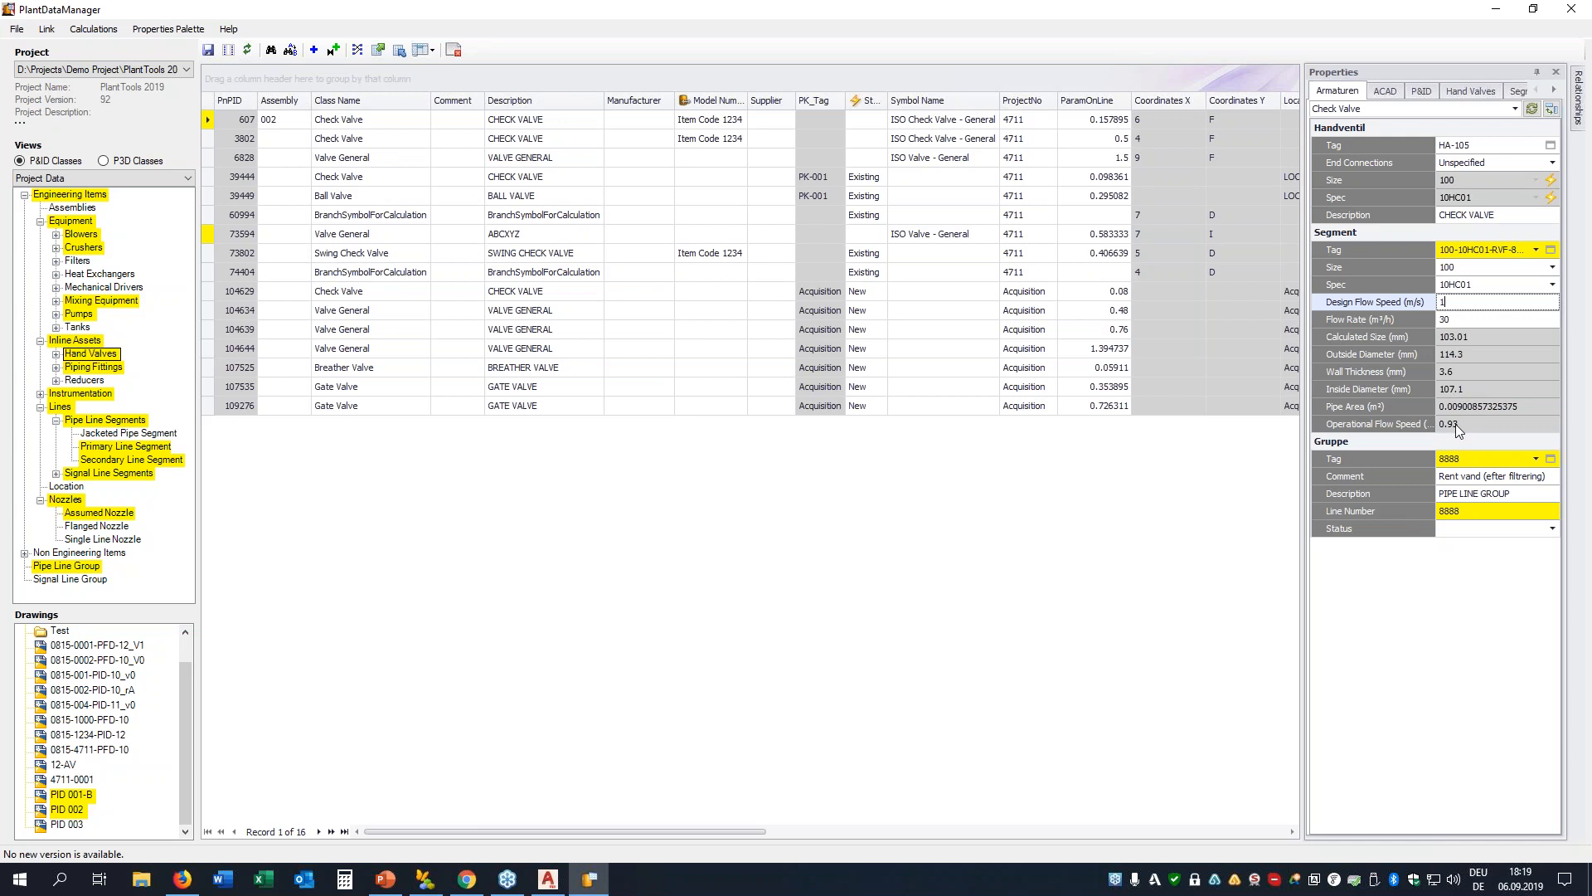
click(1459, 320)
text(50)
key(Tab)
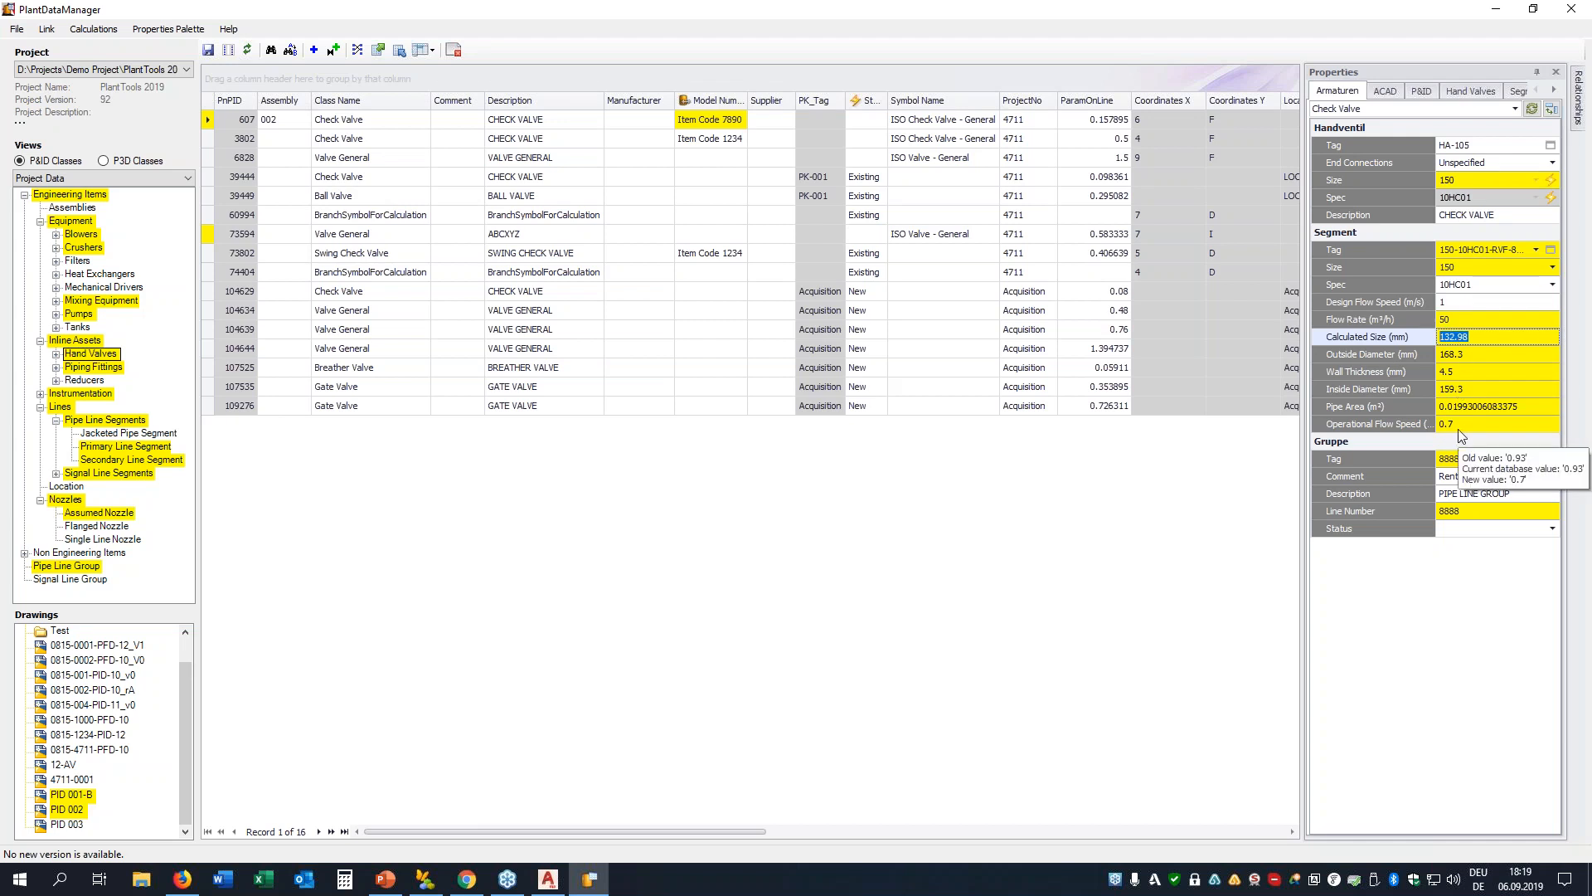
Examine the check valve's model number and price, and compare them with the GEA PID Items table in SQLite Expert
click(710, 121)
click(1422, 91)
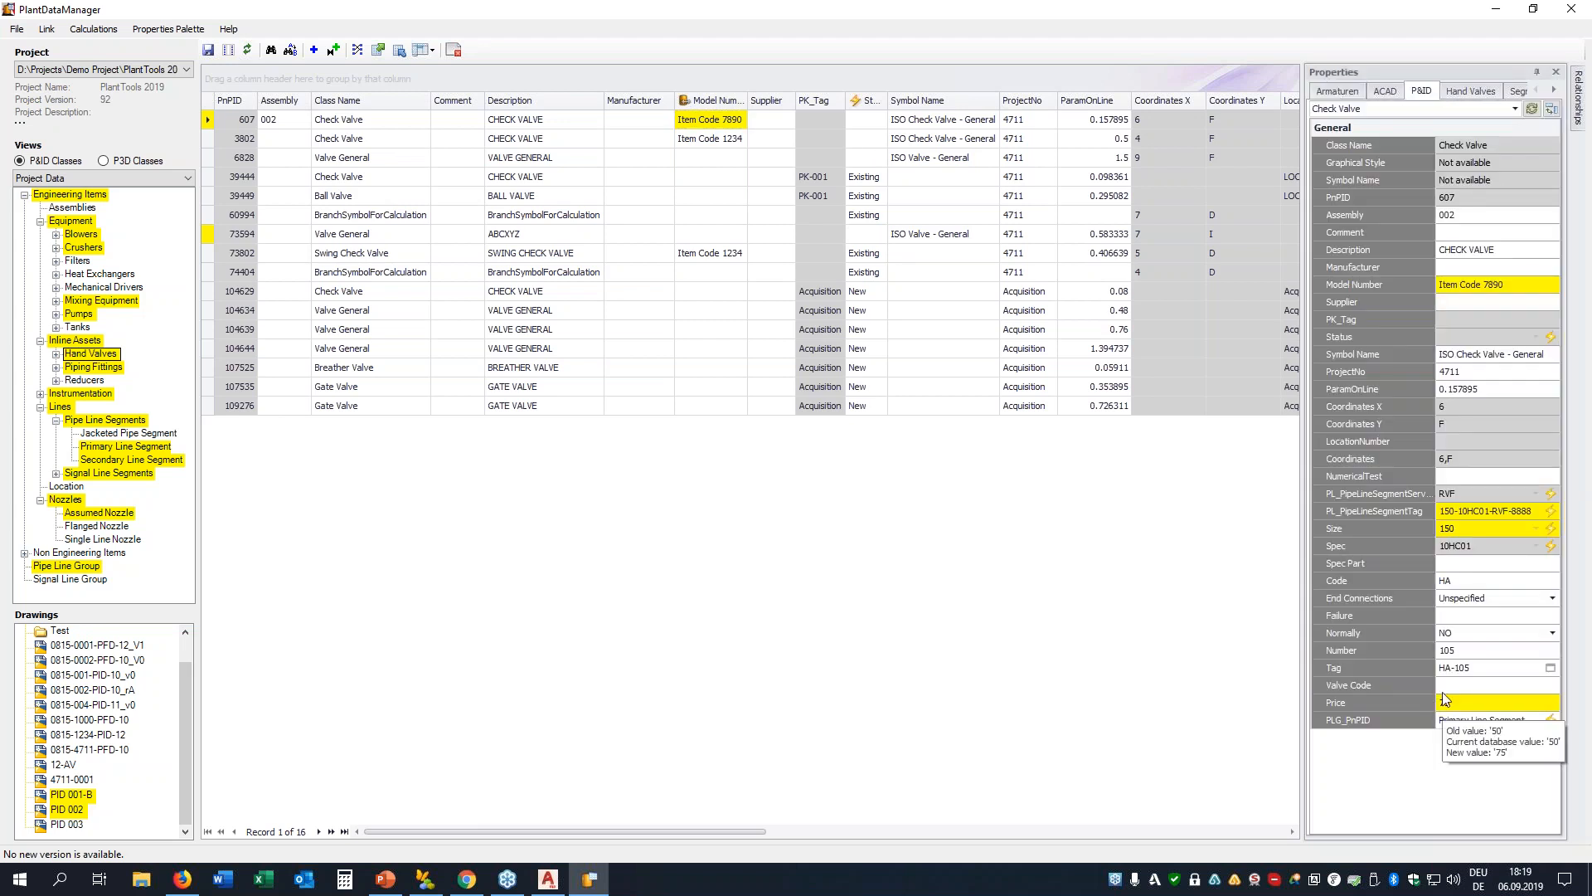
mouse_move(1473, 291)
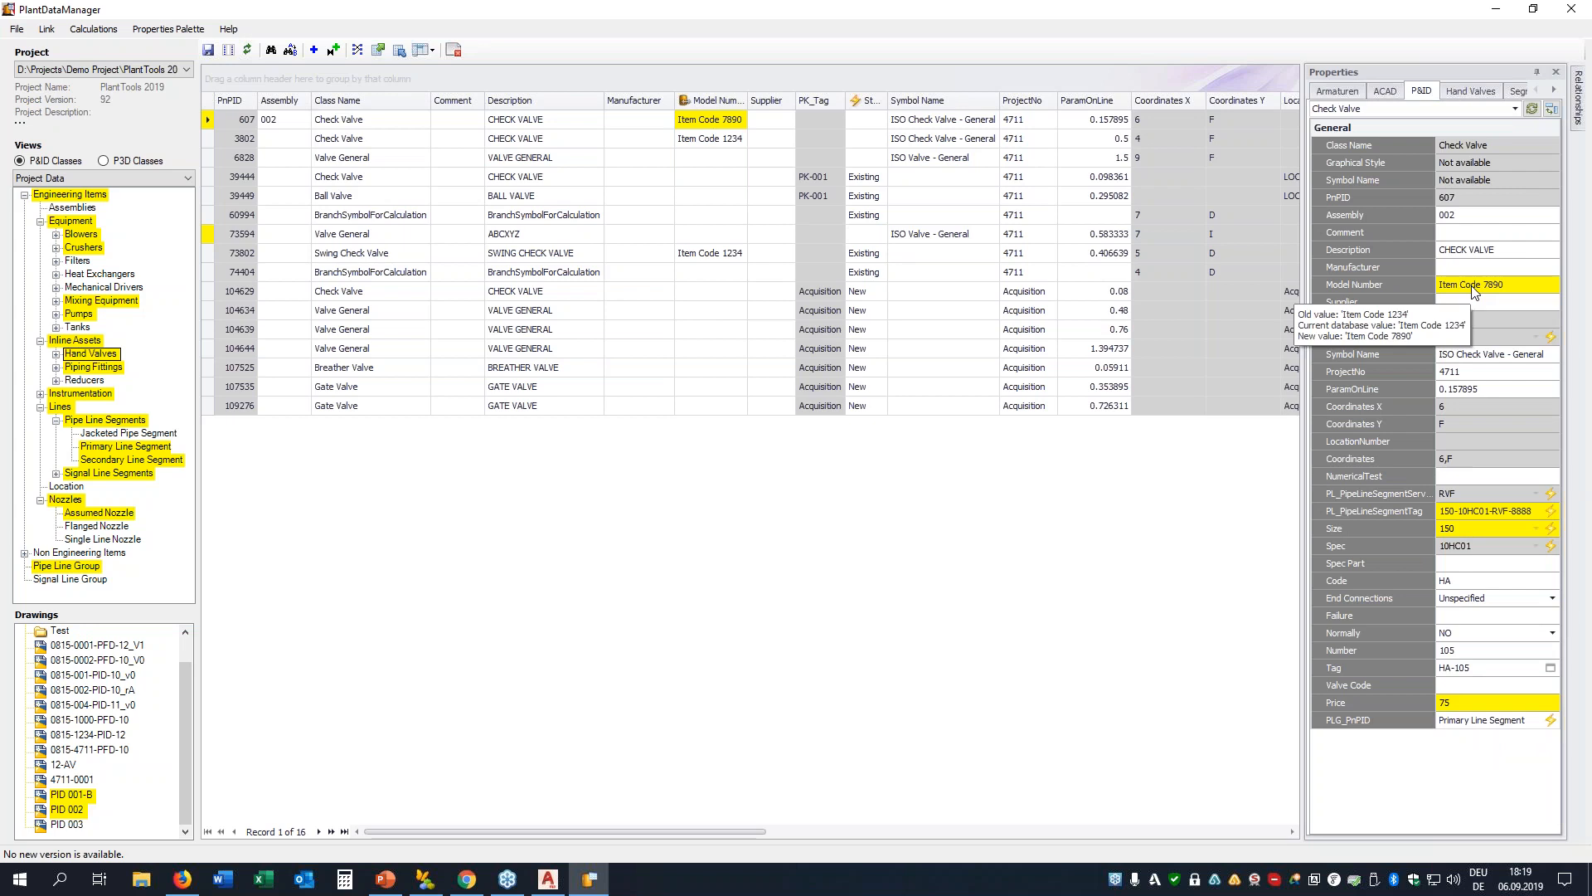
click(426, 878)
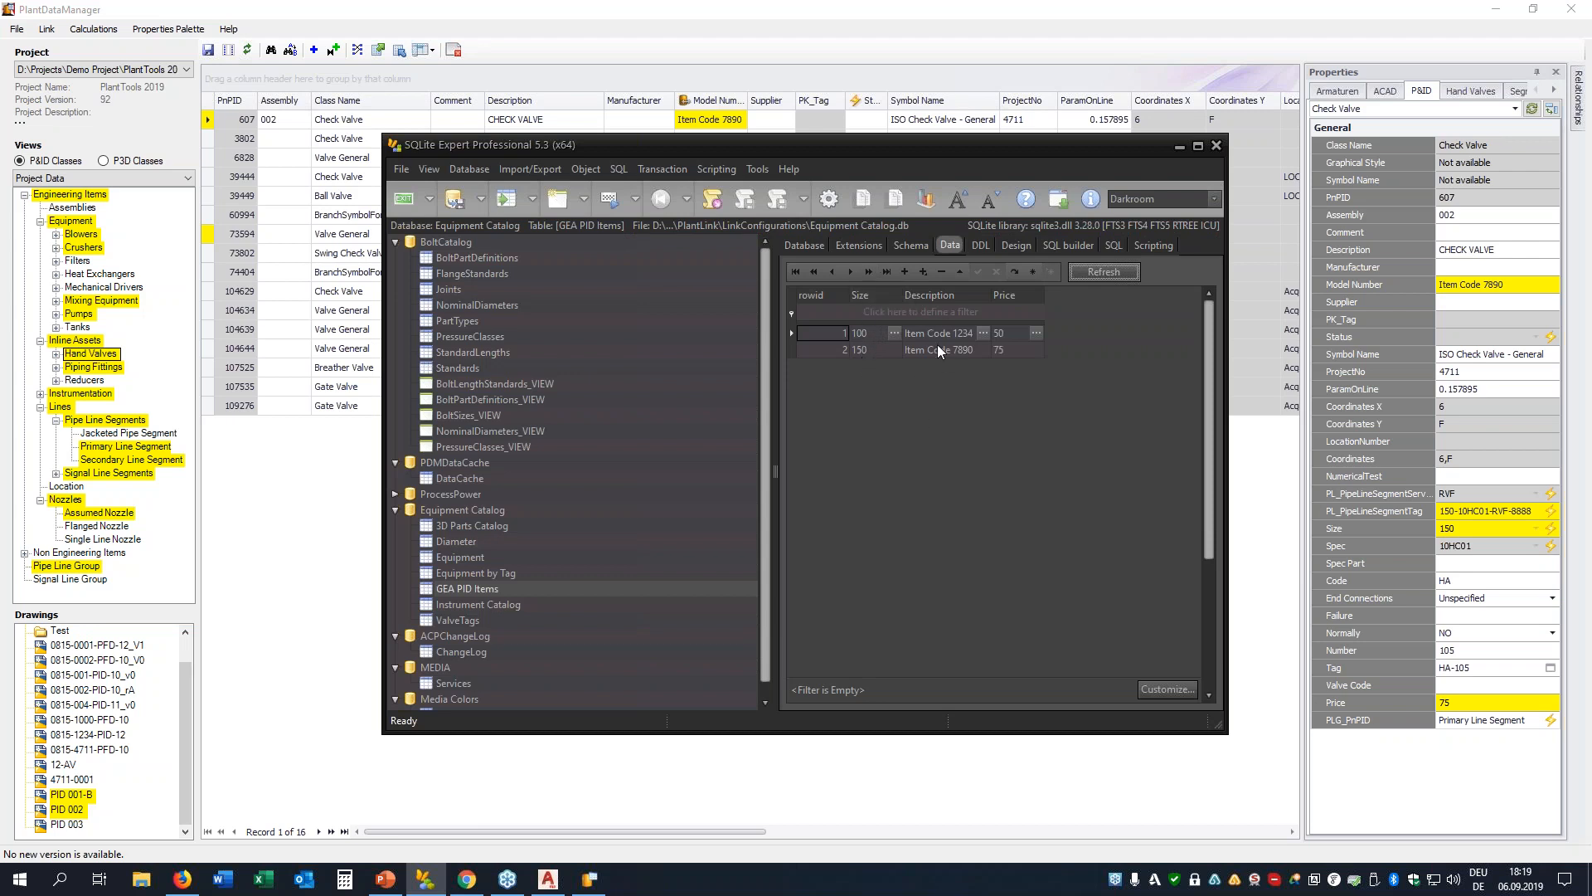
click(1179, 147)
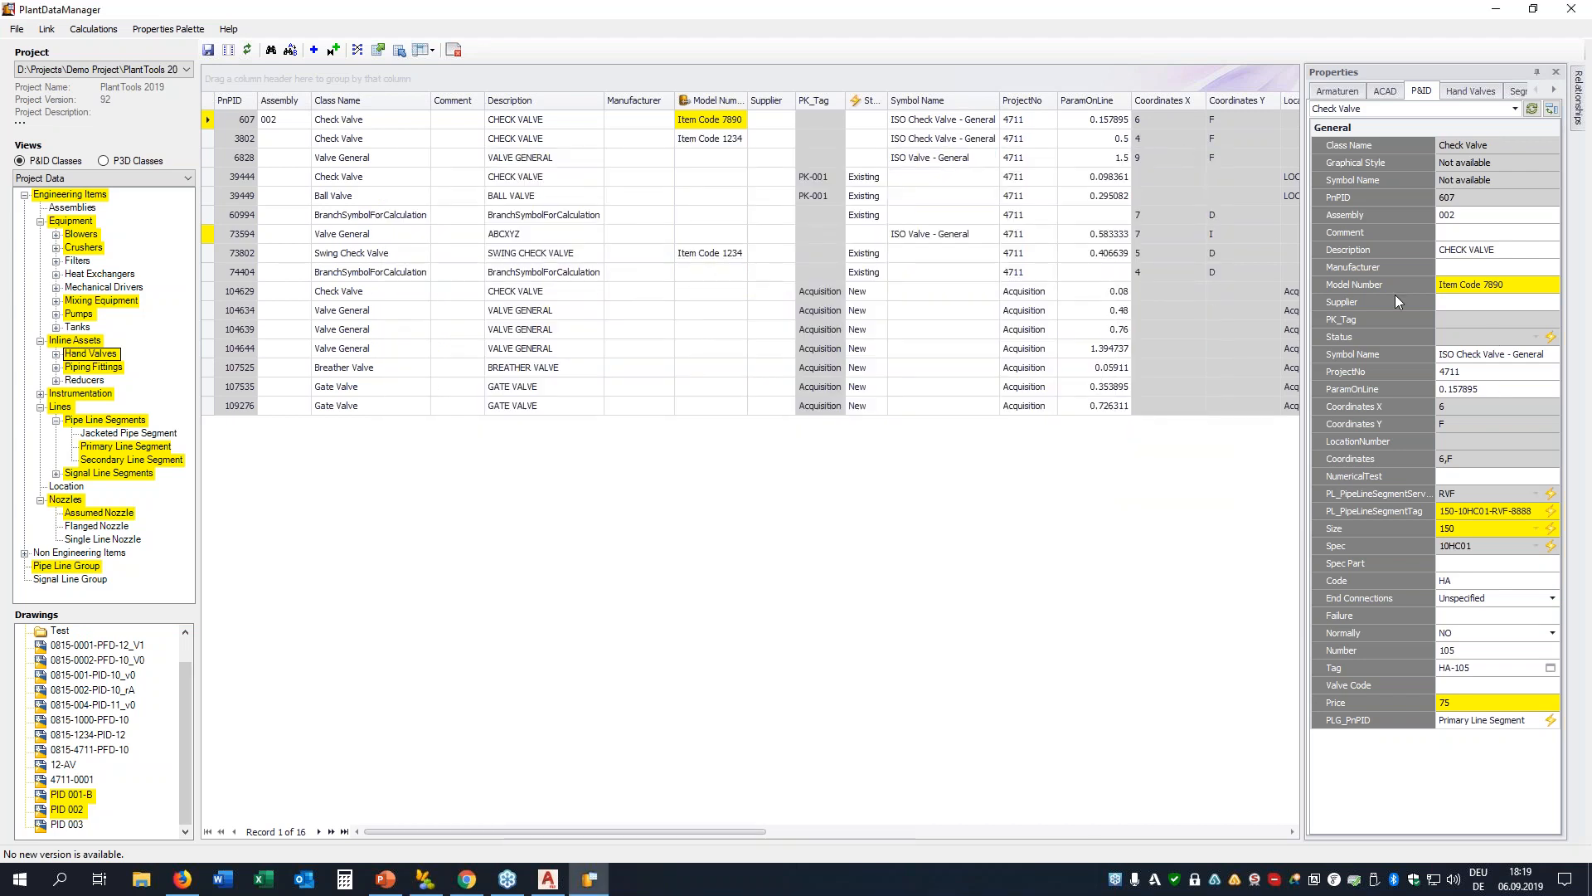
Review the check valve's recalculated size and segment values in the Armaturen properties along with its model number
click(1337, 91)
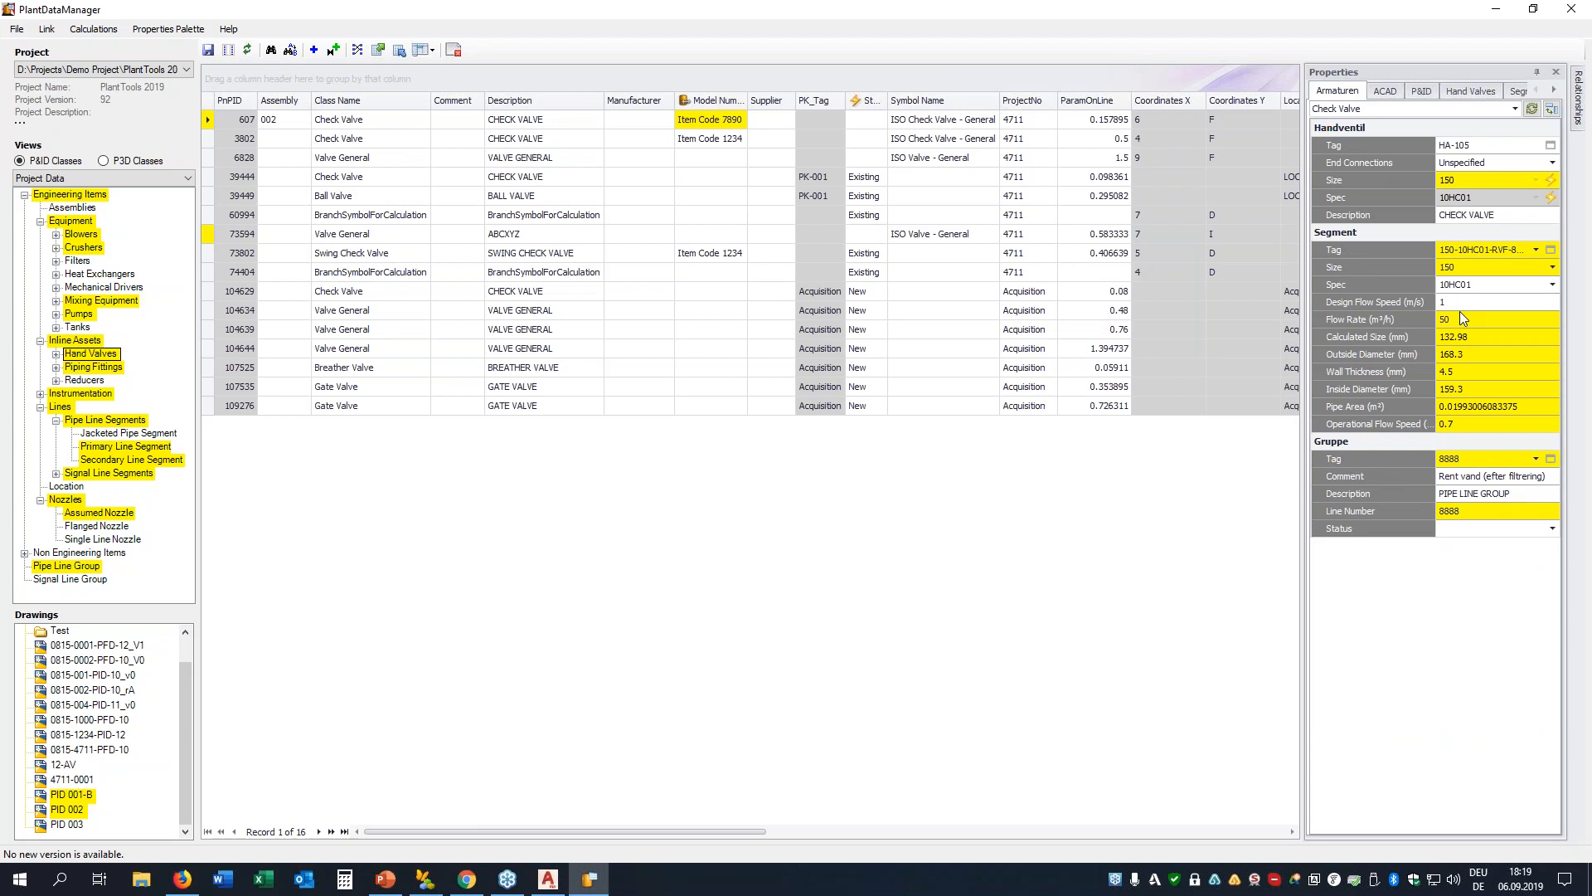
mouse_move(1445, 358)
mouse_move(1447, 189)
mouse_move(723, 122)
mouse_move(730, 833)
mouse_down()
mouse_move(1270, 825)
mouse_move(739, 838)
mouse_up()
mouse_move(1451, 184)
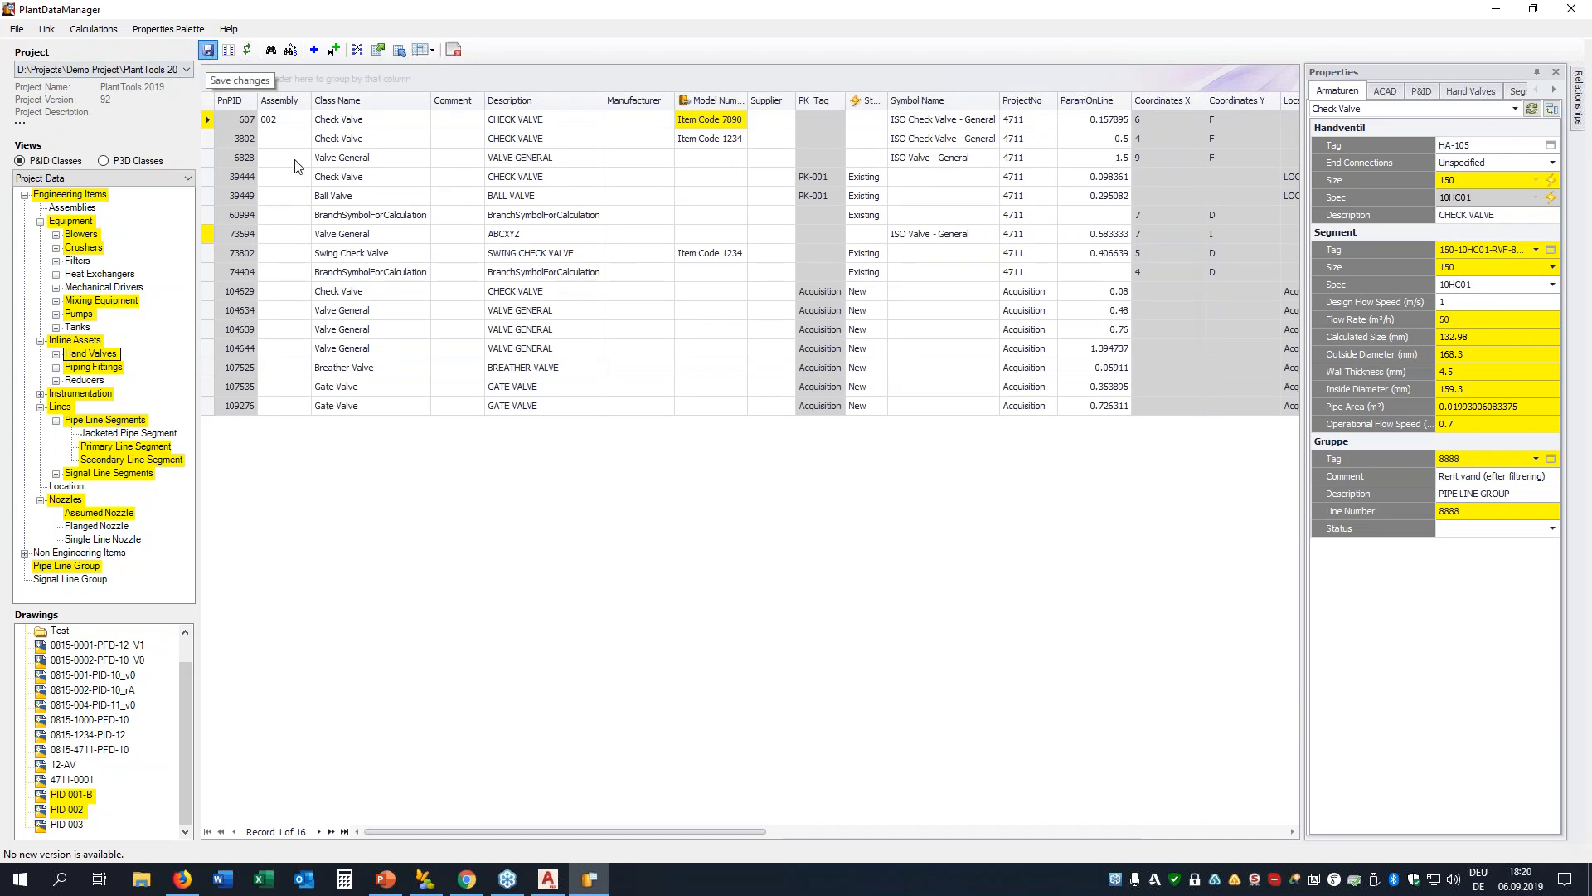
Close the project, saving the changes as ready for import, and minimize the program
click(456, 51)
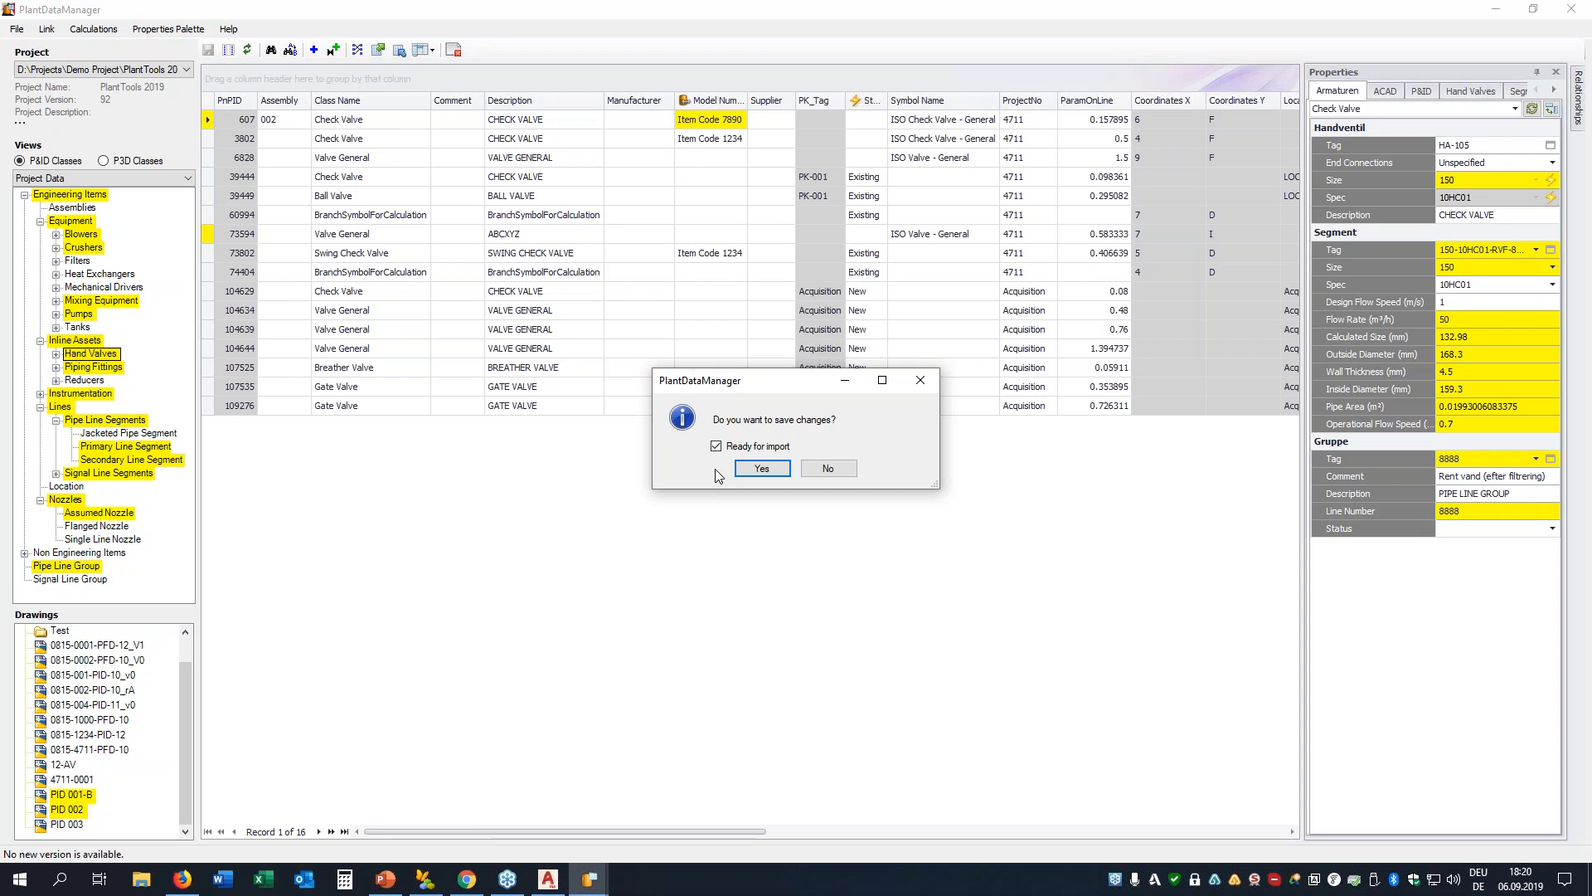
click(761, 469)
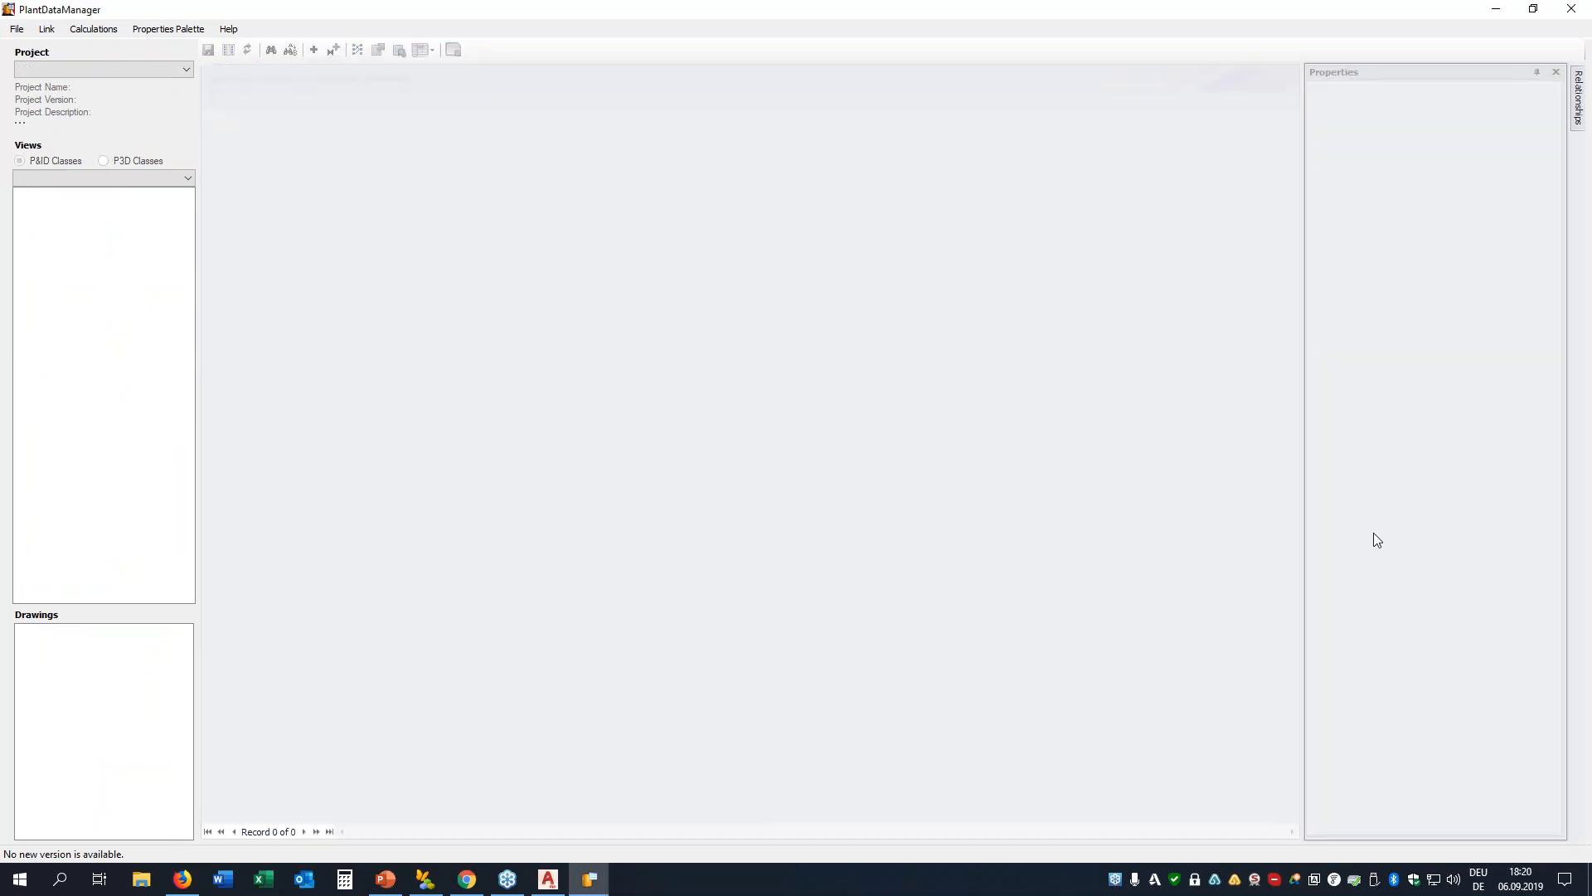
click(1496, 9)
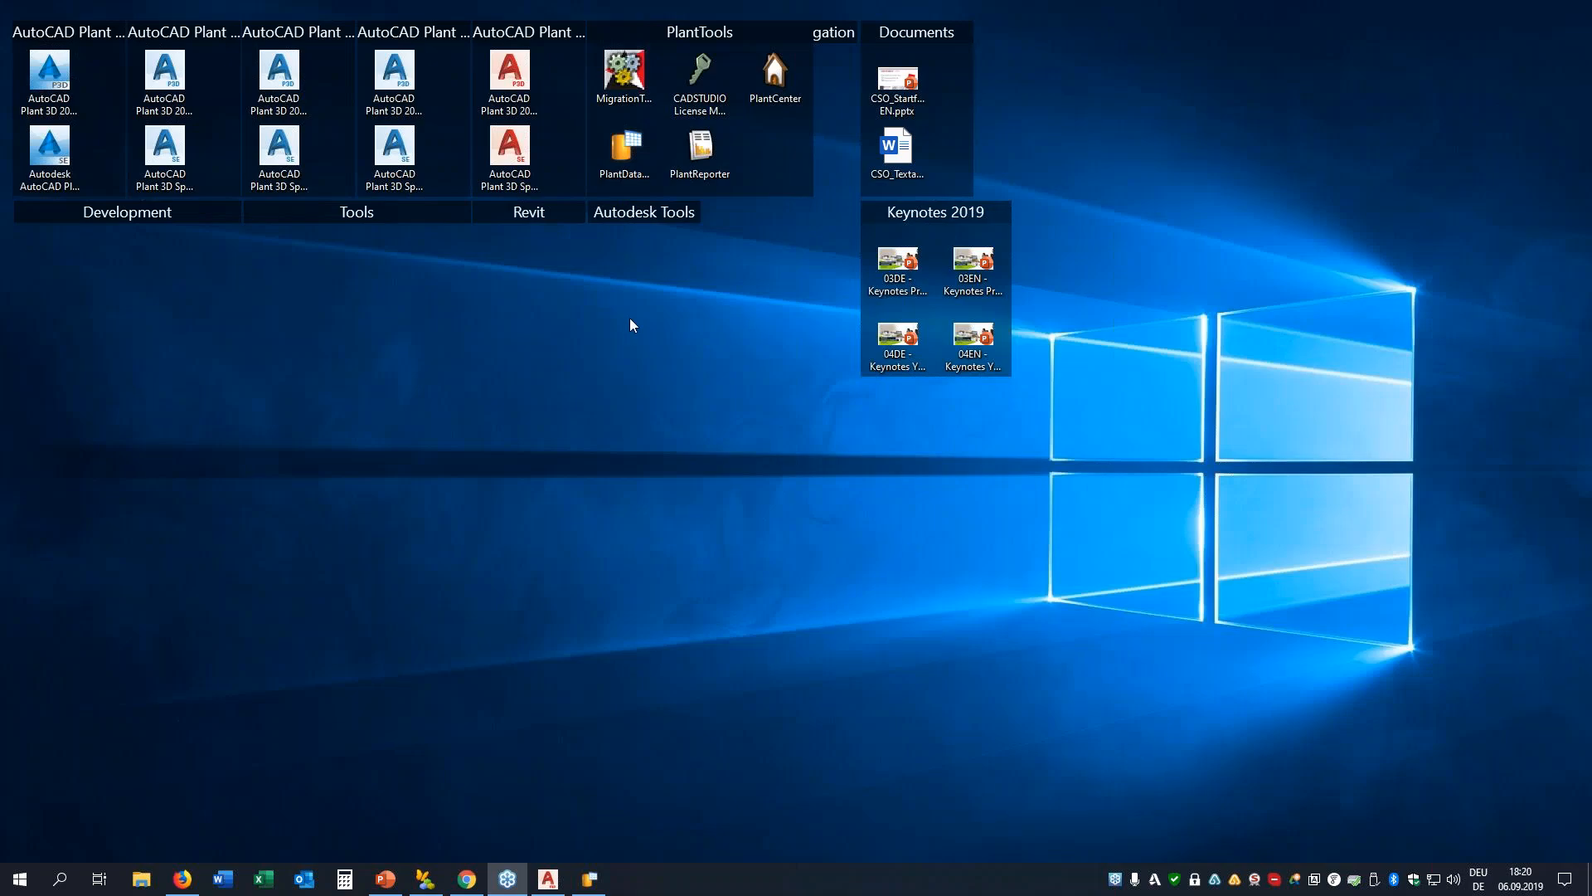
Switch to AutoCAD Plant 3D and open the PlantTools 2019 project
click(547, 878)
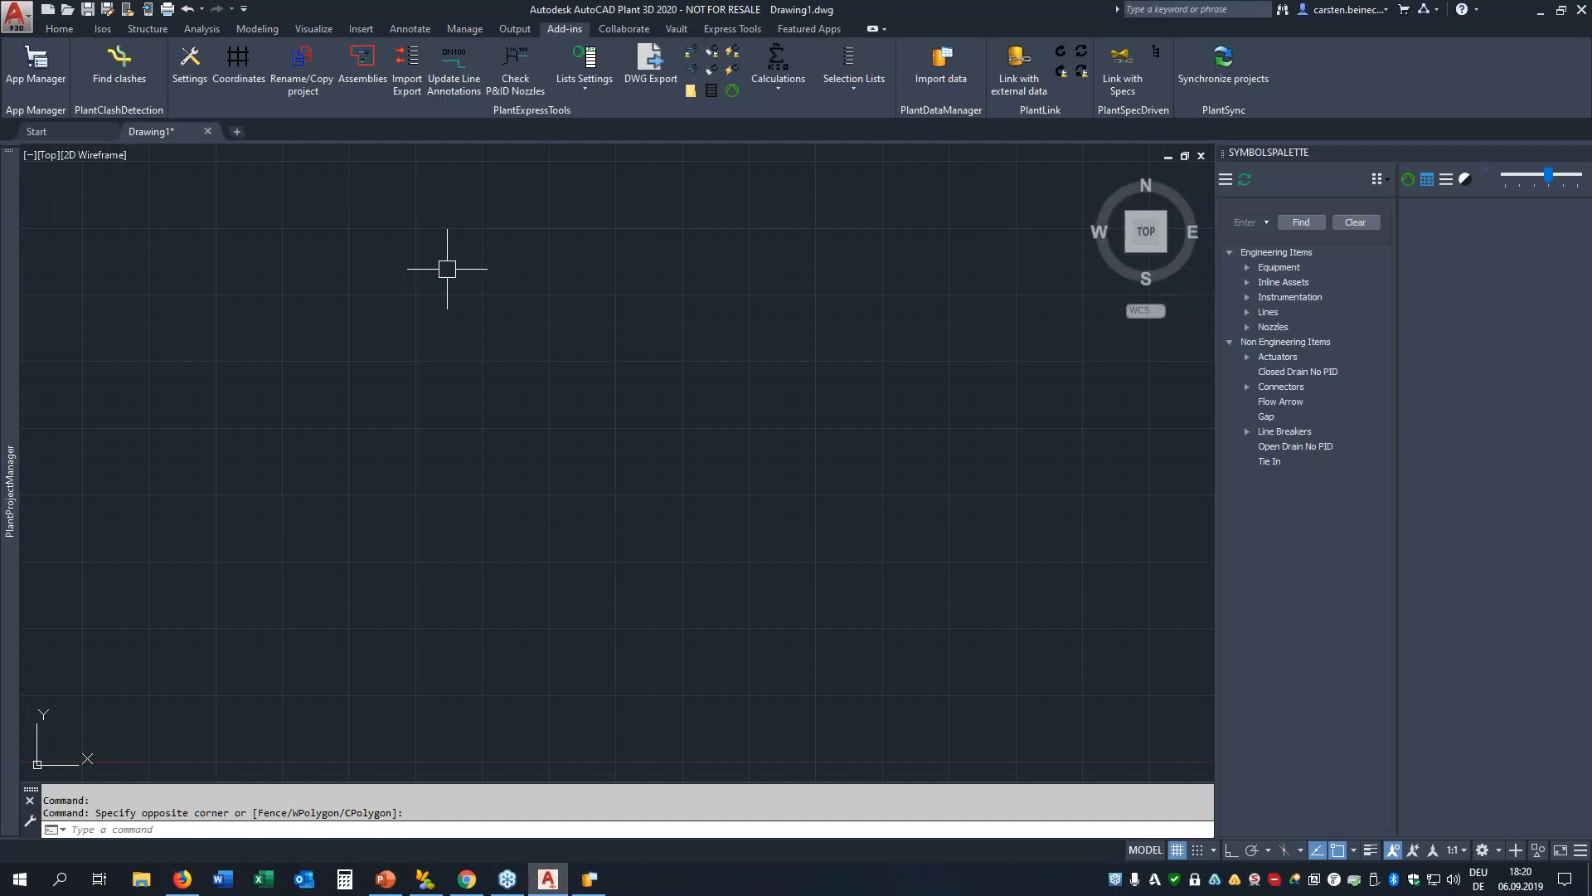
mouse_move(15, 270)
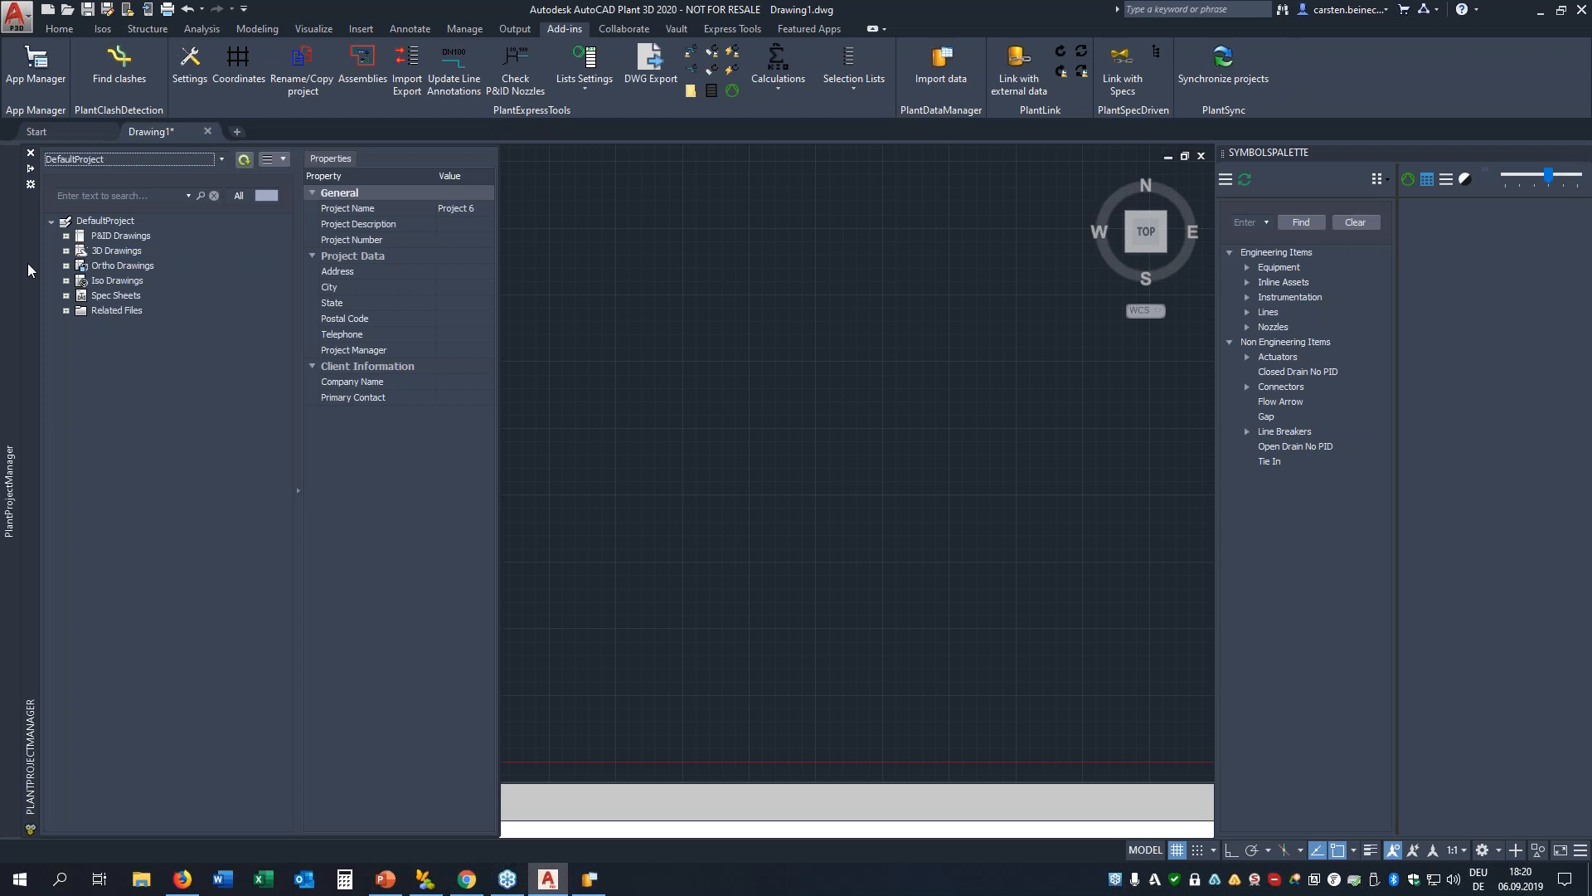
click(137, 162)
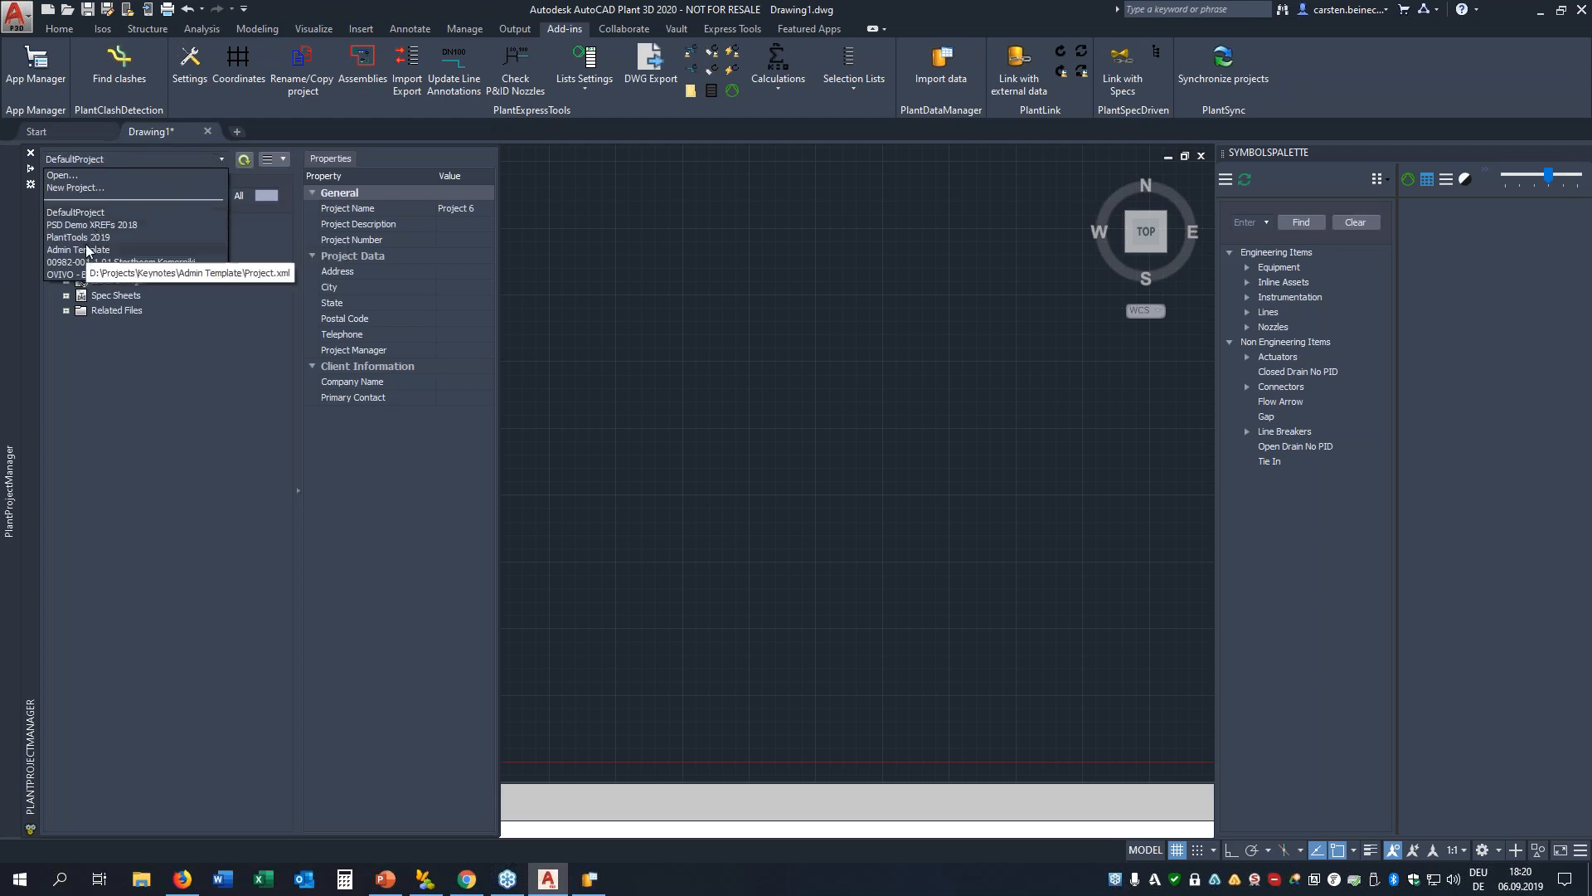
click(83, 249)
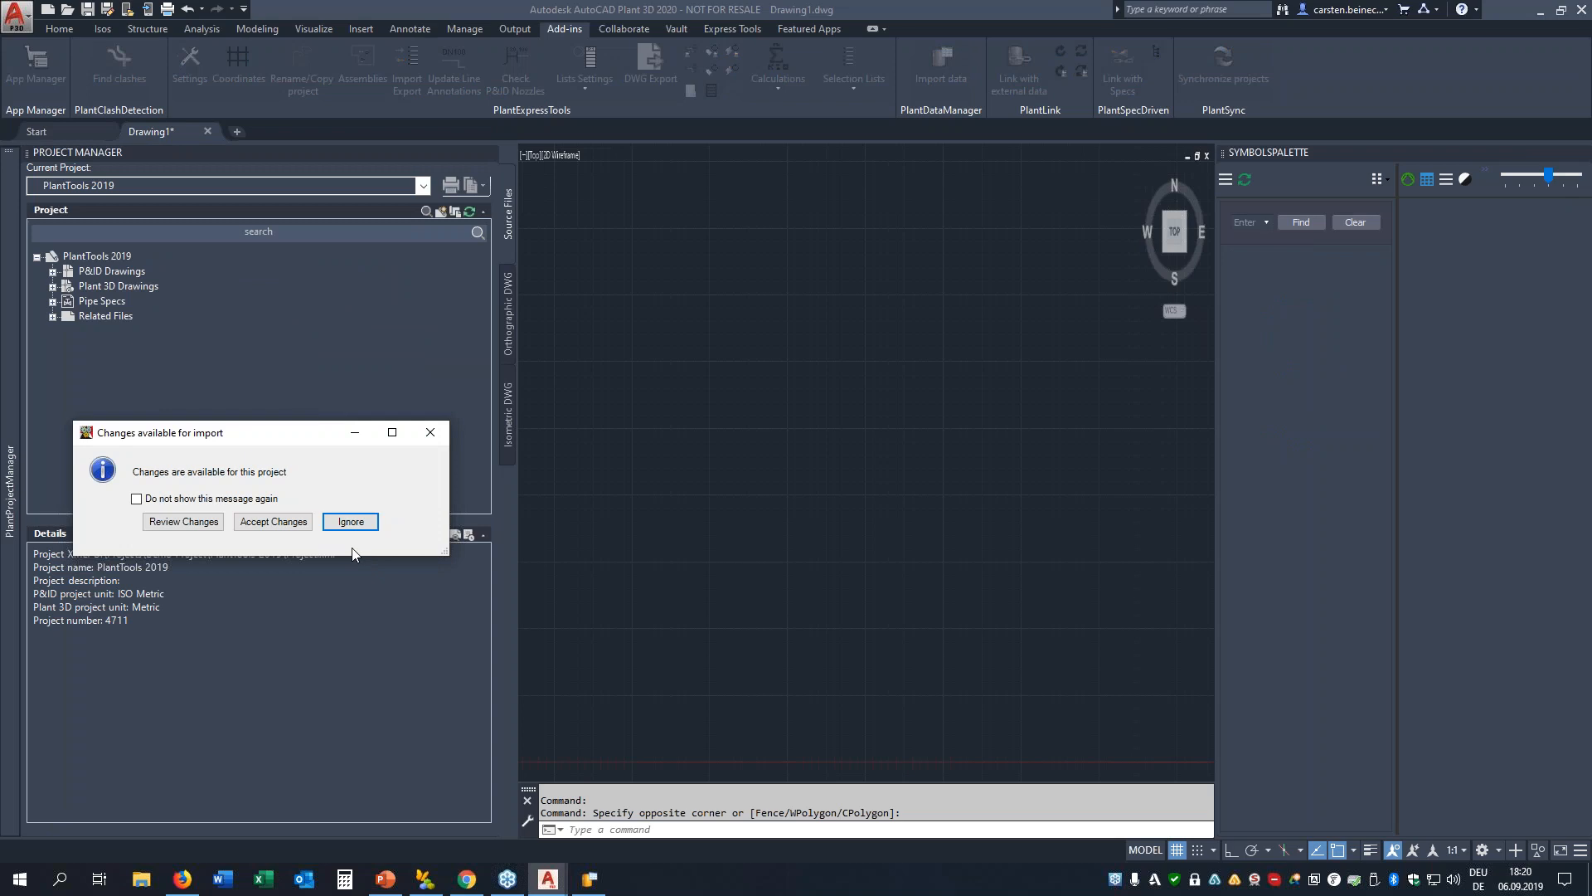
Open the available changes for review, keep the change set marked for import, and expand the changed Engineering Items
mouse_move(288, 431)
mouse_down()
mouse_move(704, 435)
mouse_move(816, 402)
mouse_up()
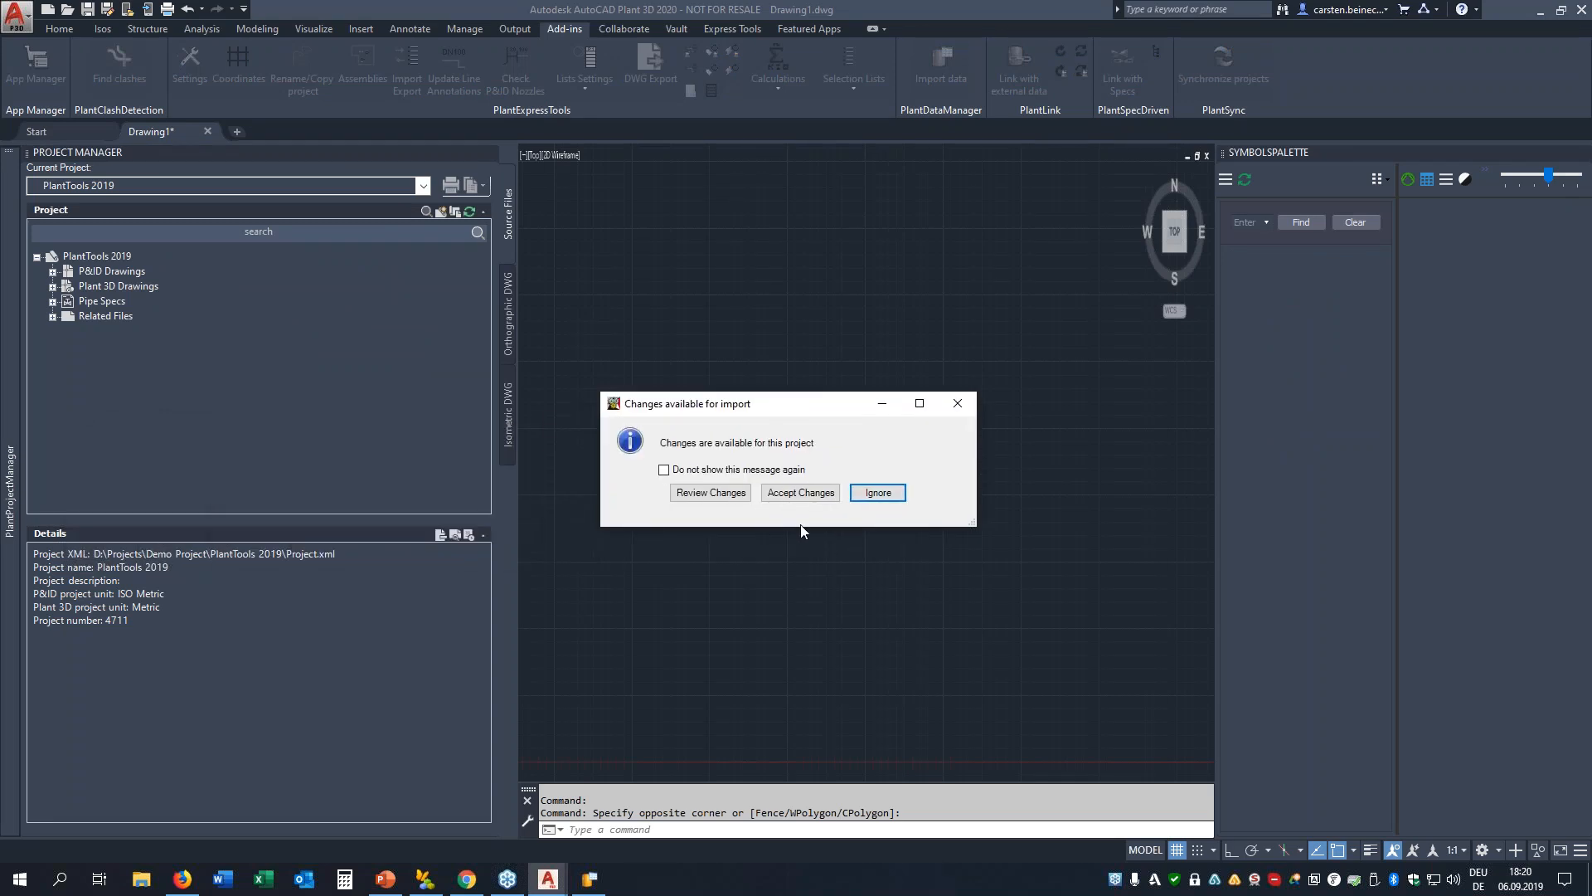
click(726, 494)
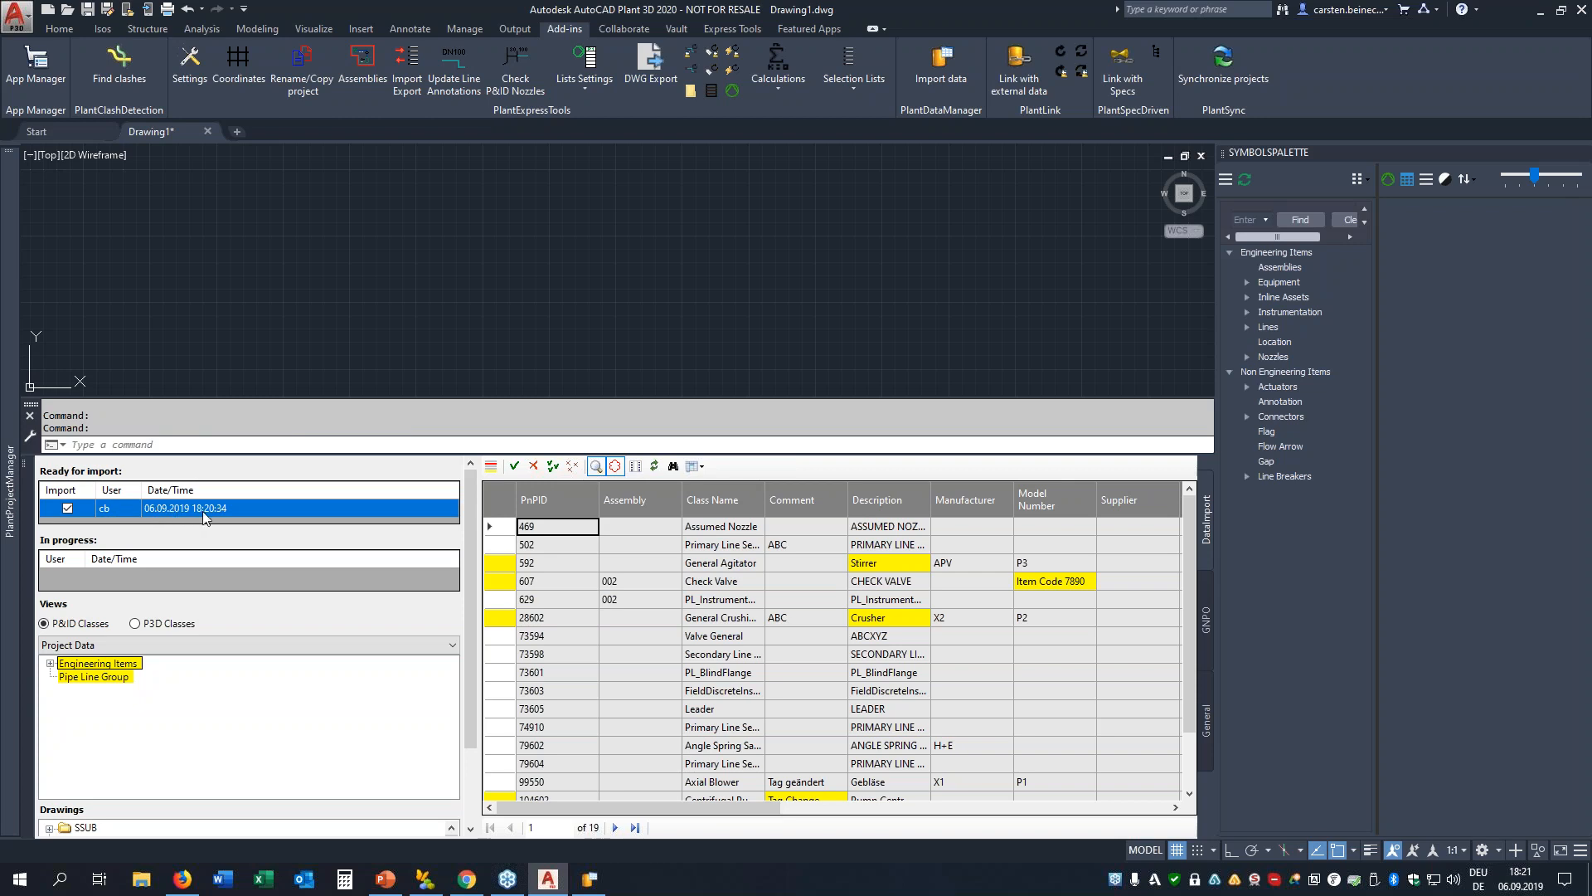
click(68, 509)
click(68, 509)
click(51, 664)
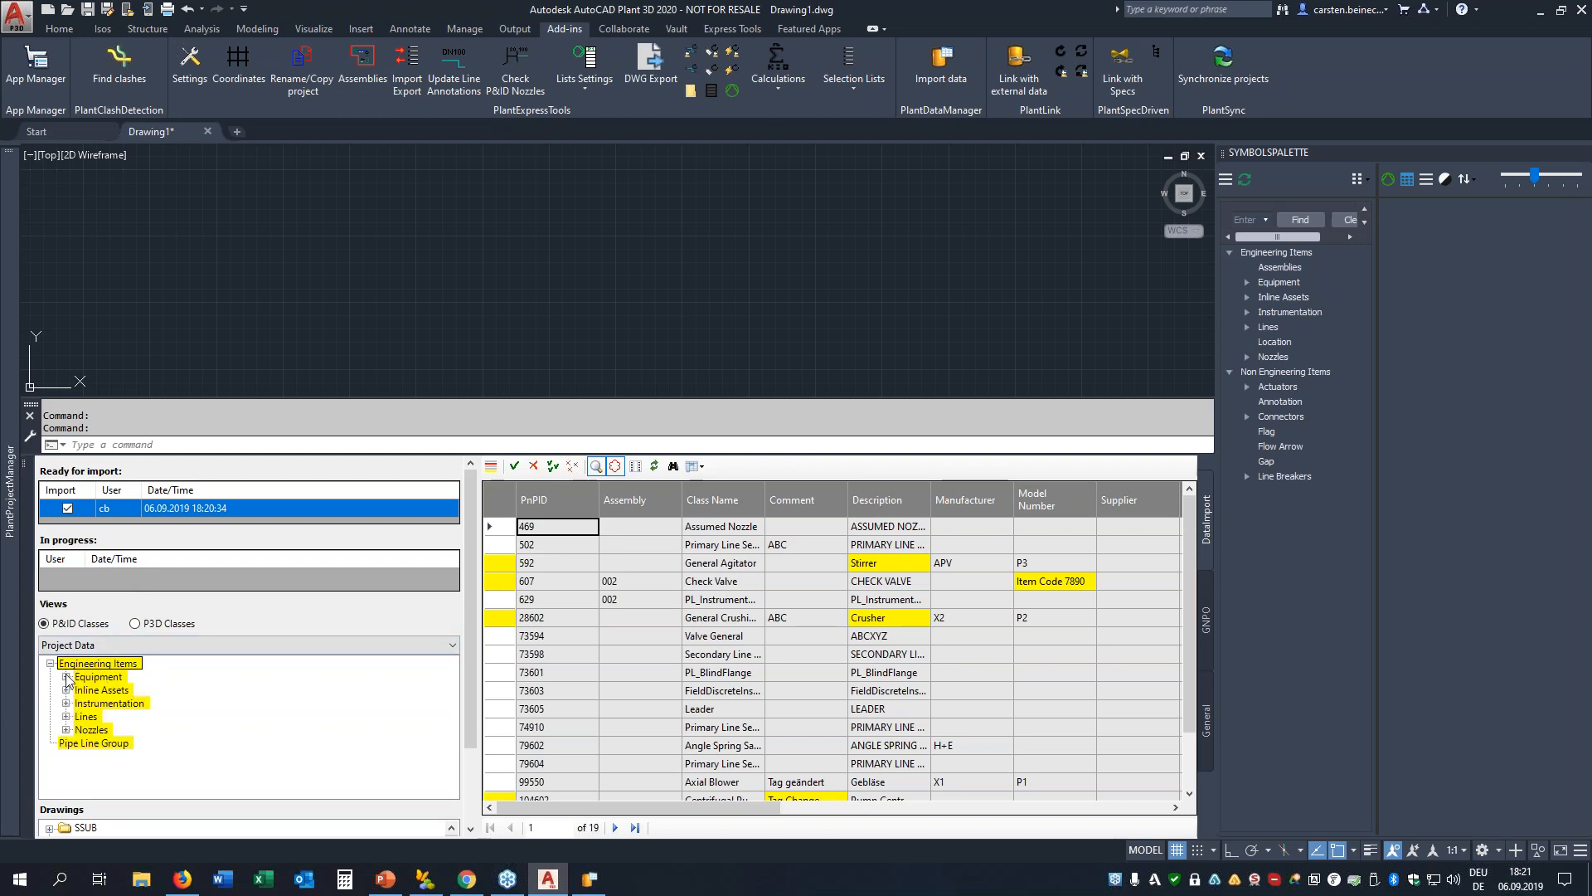
Examine the changed Equipment subclasses and the drawings marked as affected by the changes
click(66, 677)
scroll(171, 738, down, 1)
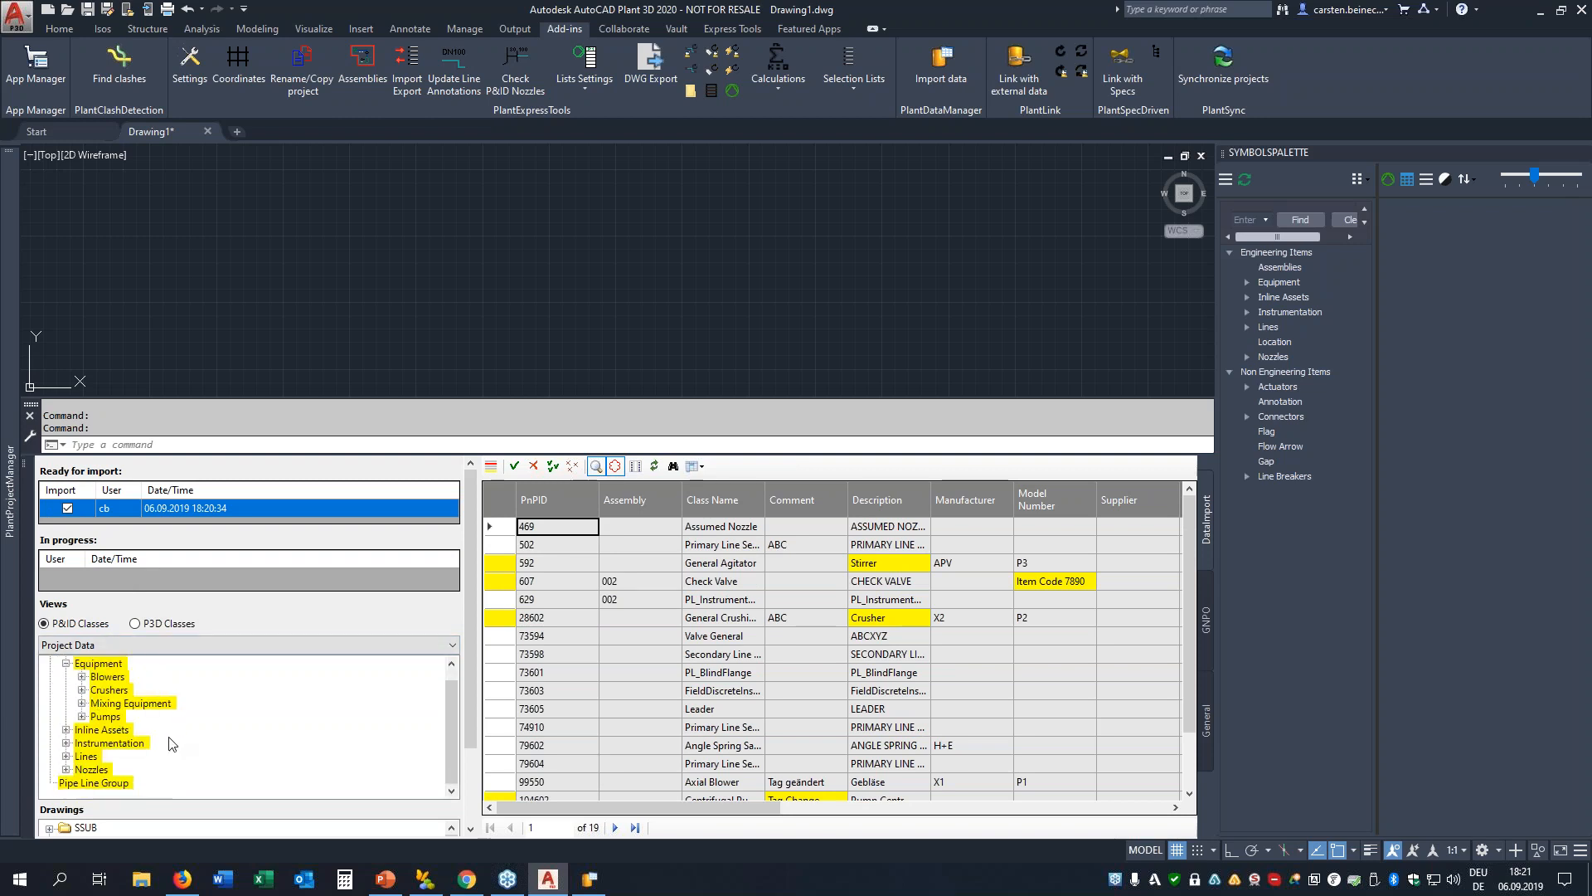
drag(470, 752, 437, 825)
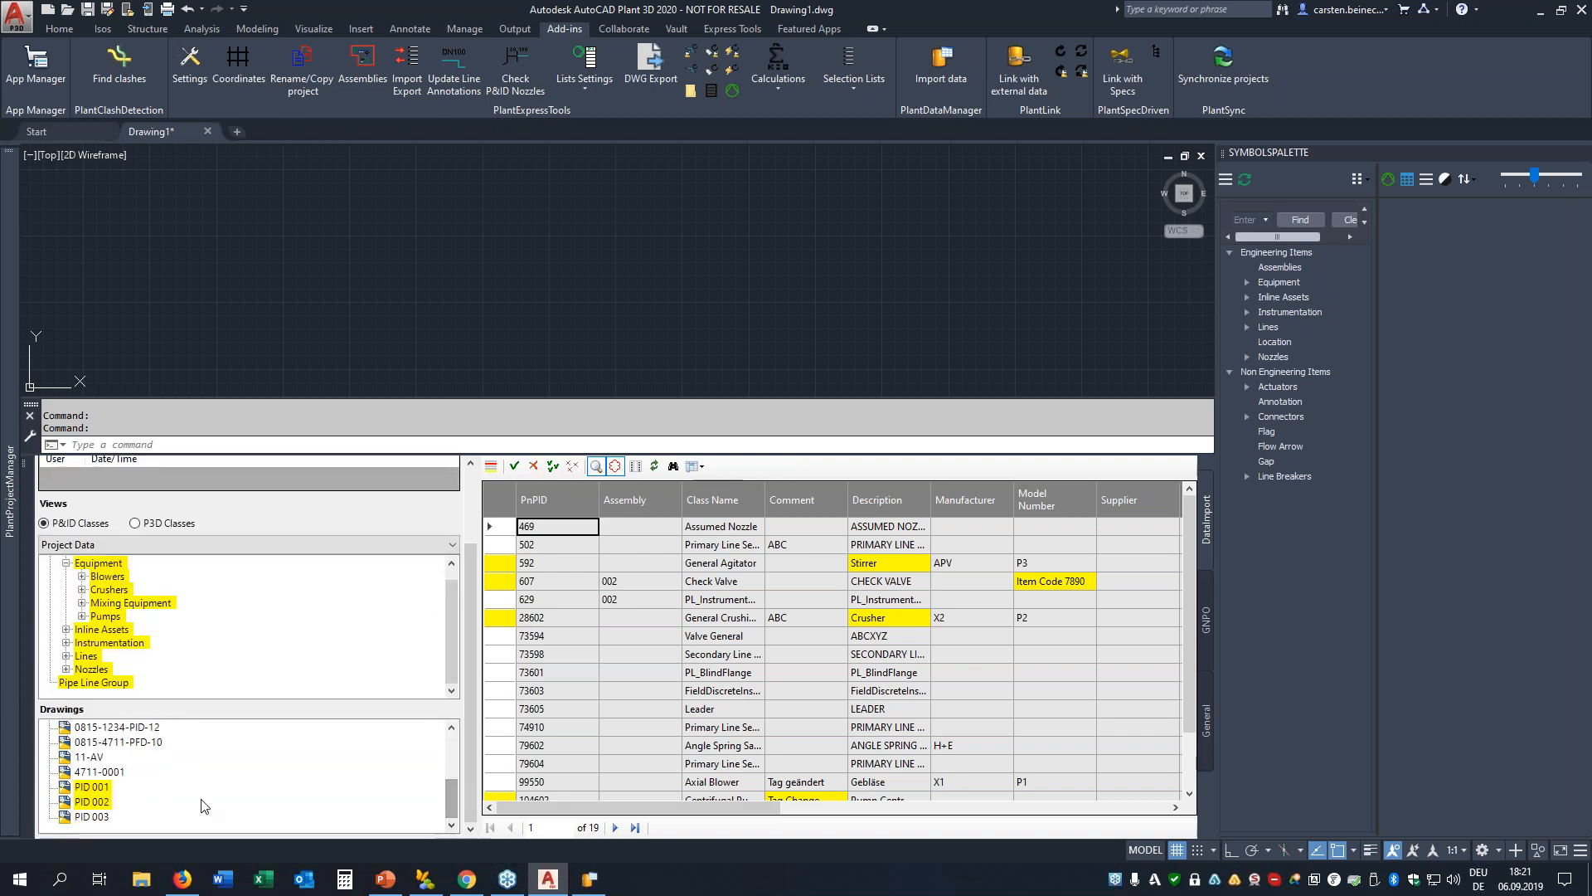
Check the accept and reject options for the General Agitator's changed description, locate the item in its drawing, and accept all pending changes
click(881, 564)
right_click(881, 564)
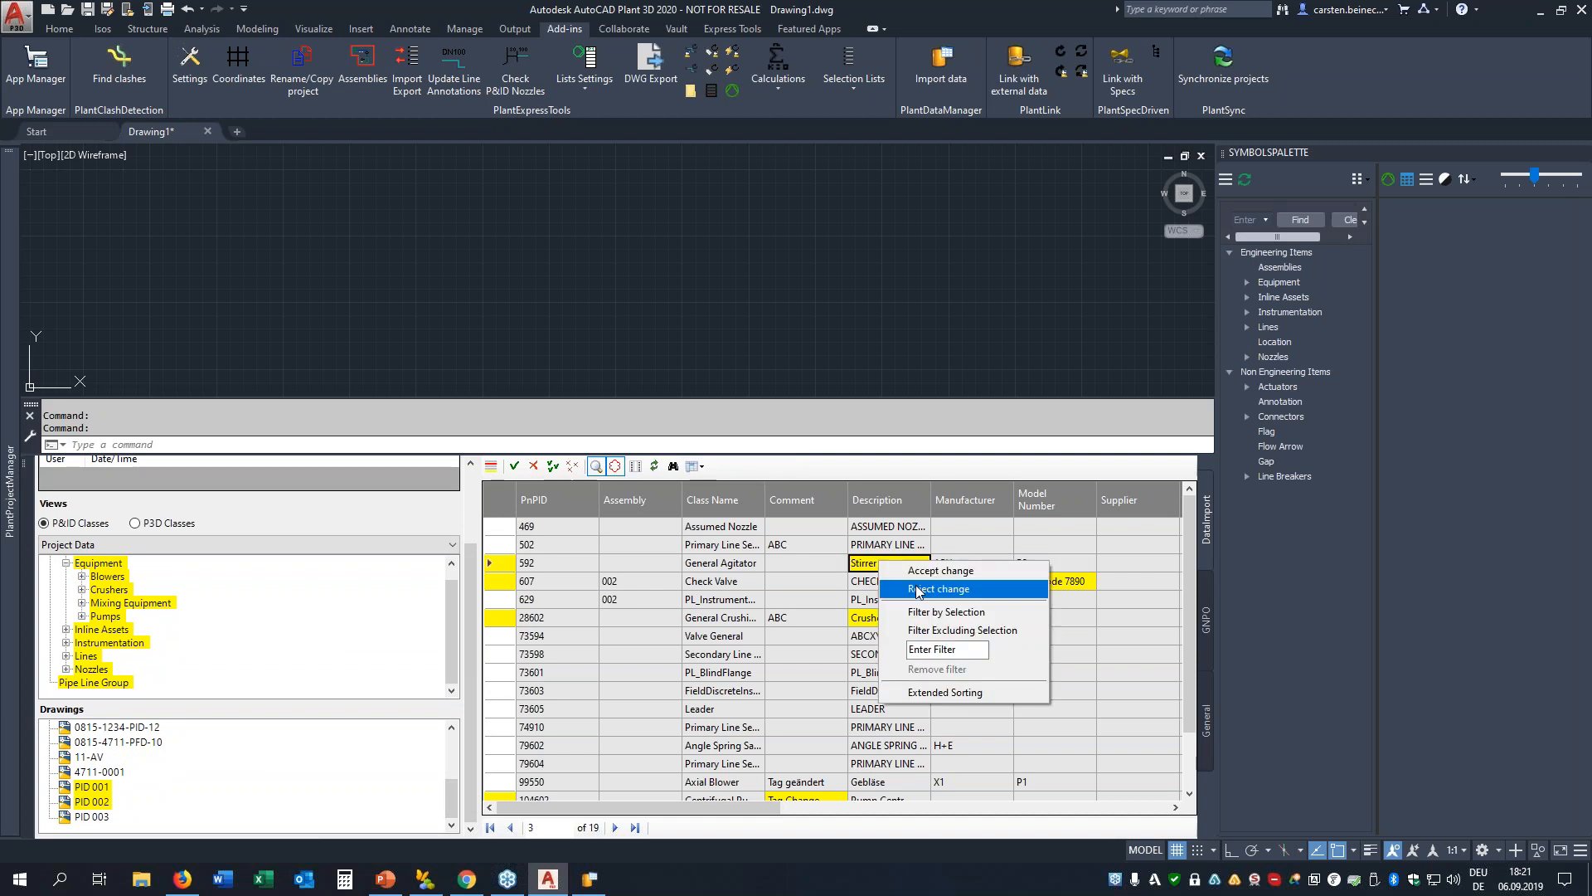
click(557, 563)
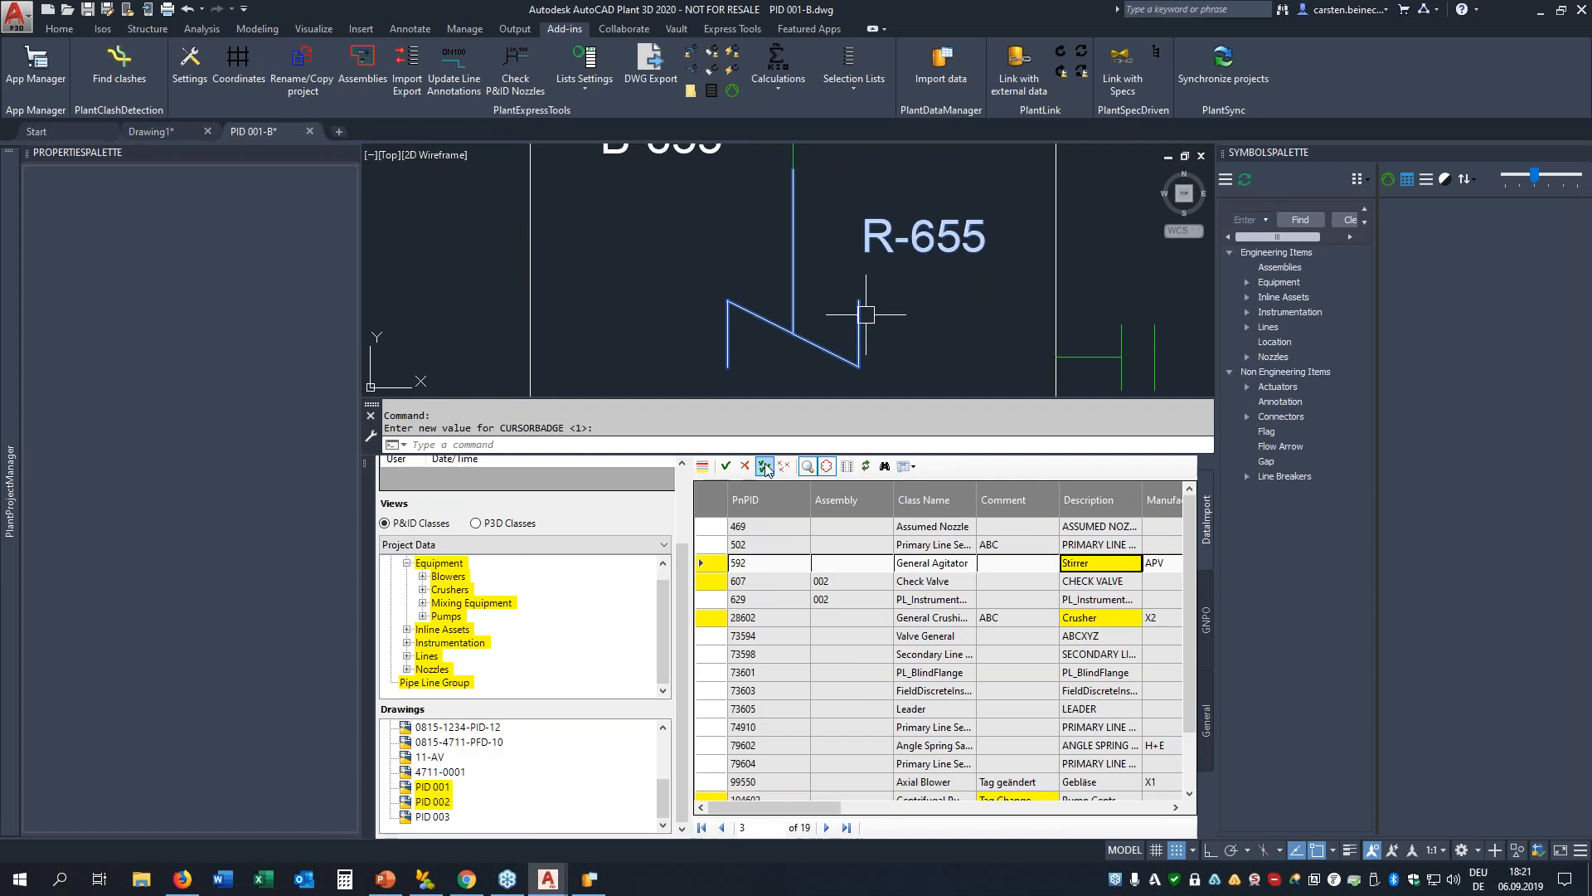
click(765, 468)
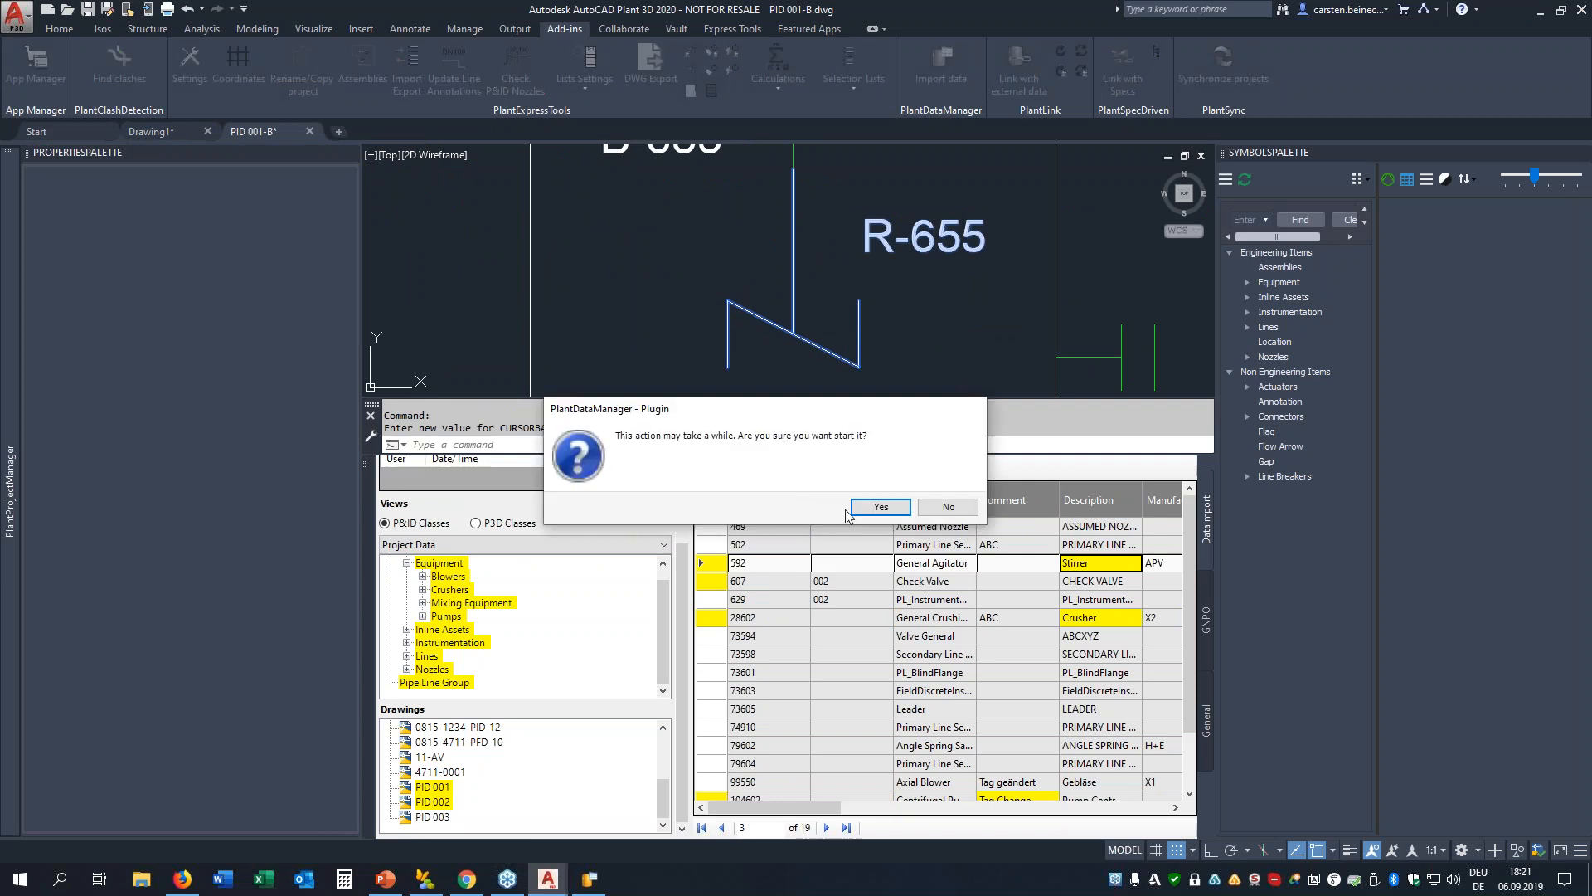
click(879, 507)
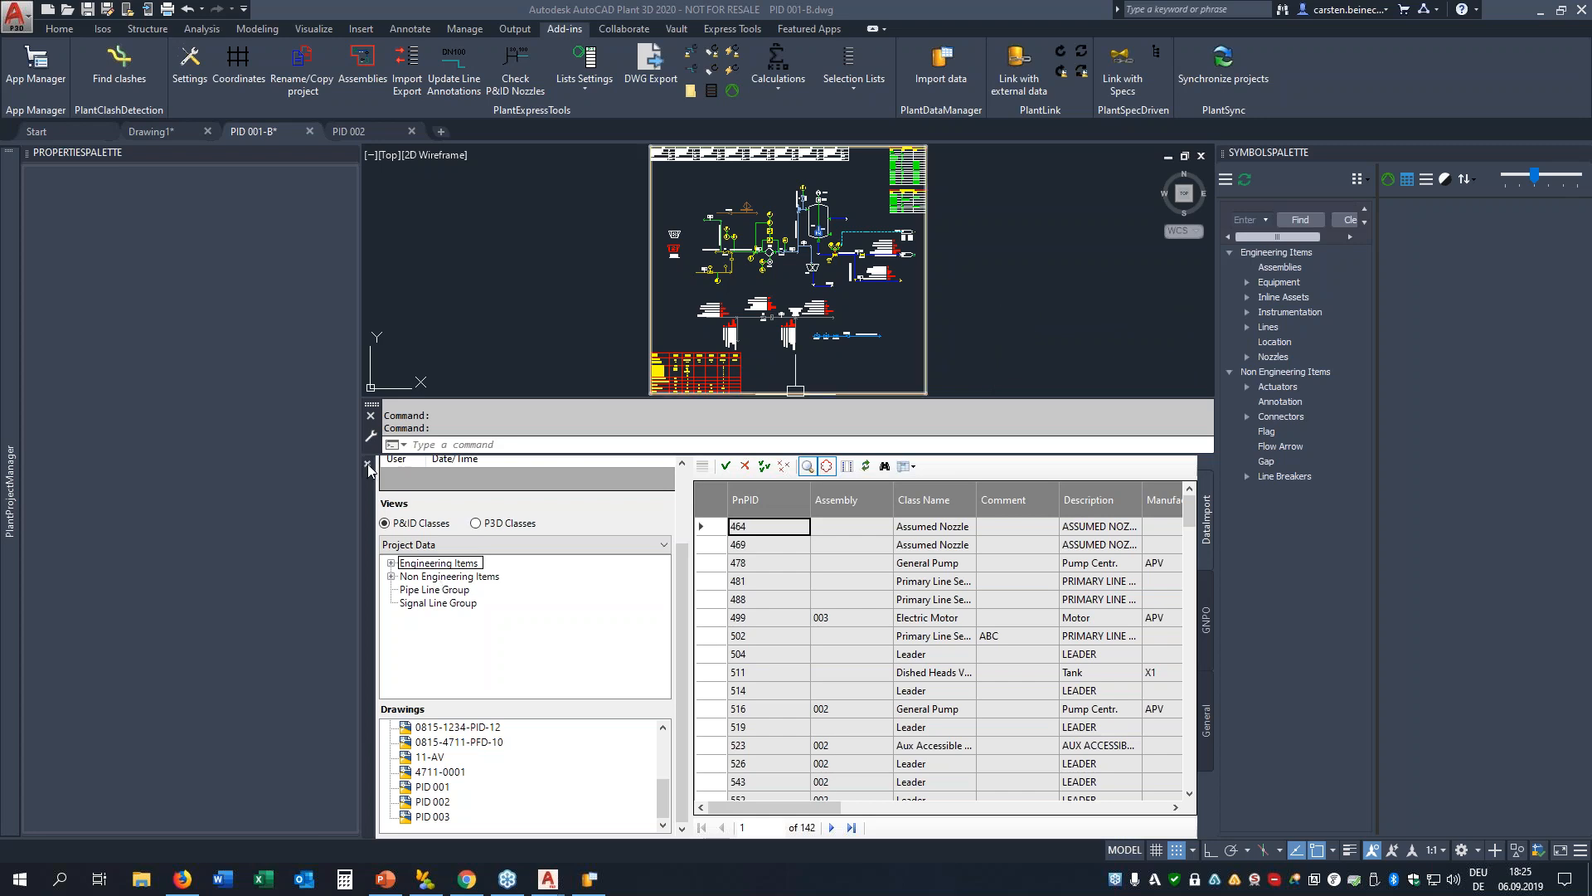
scroll(792, 522, up, 4)
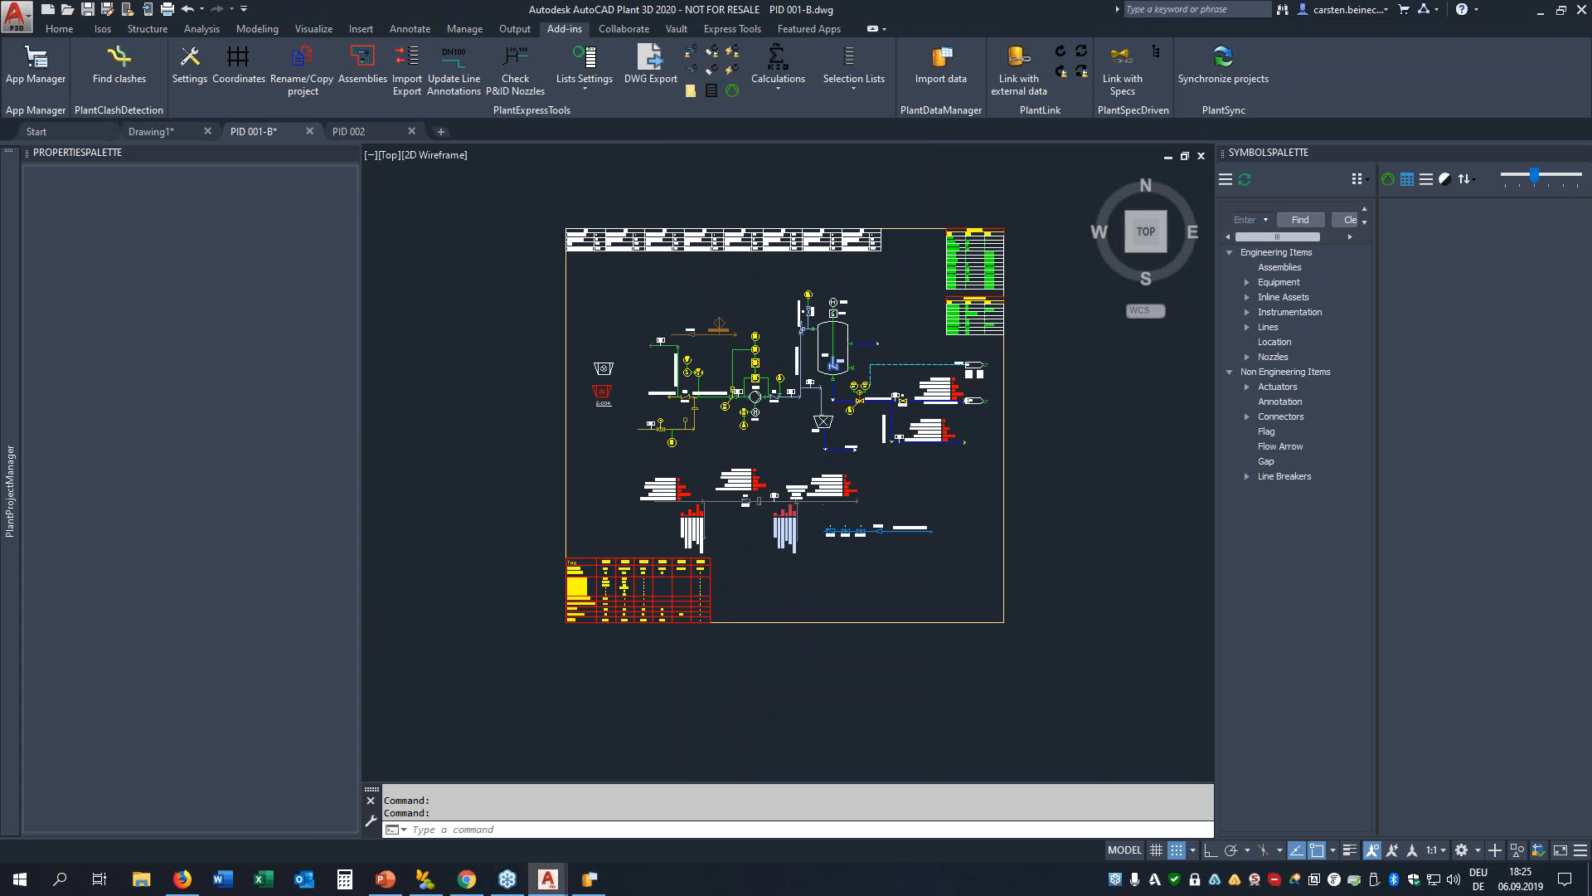
scroll(1046, 353, up, 5)
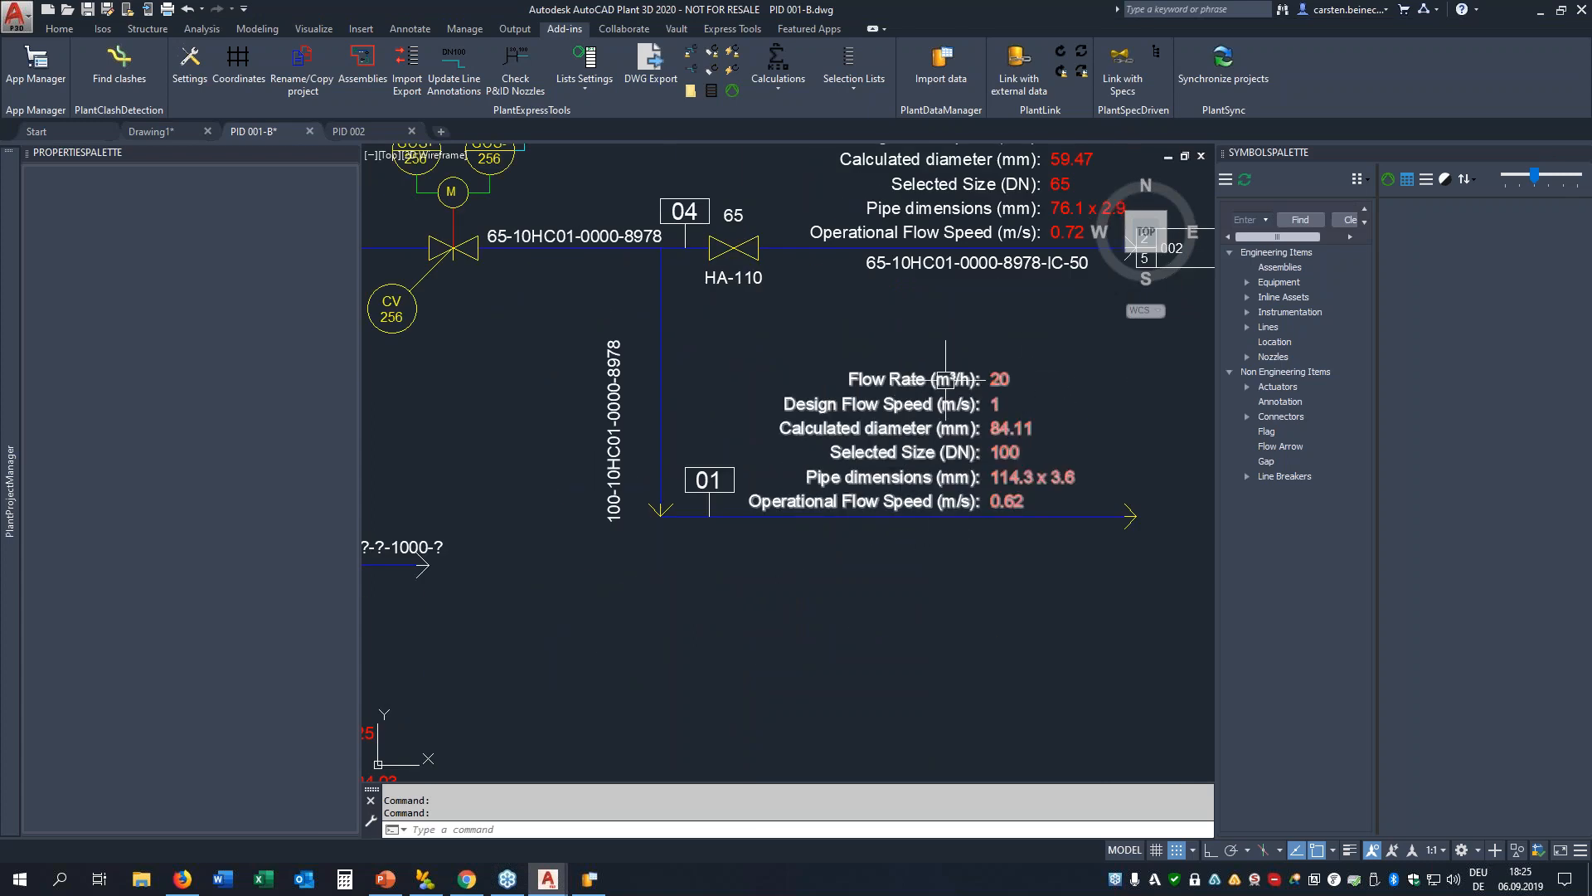
click(1083, 518)
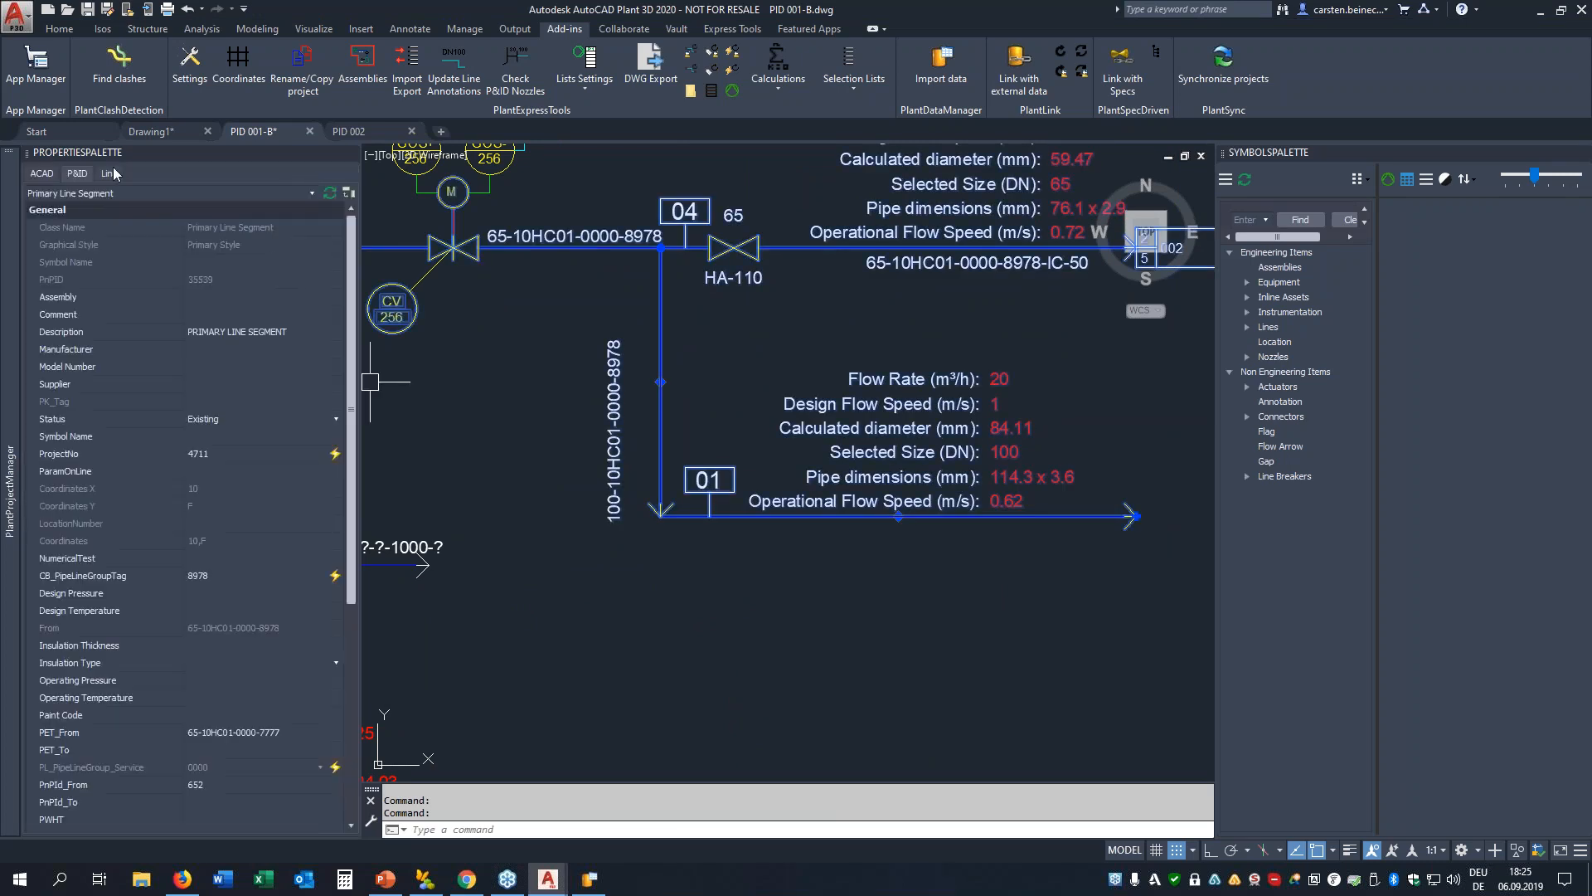
click(108, 174)
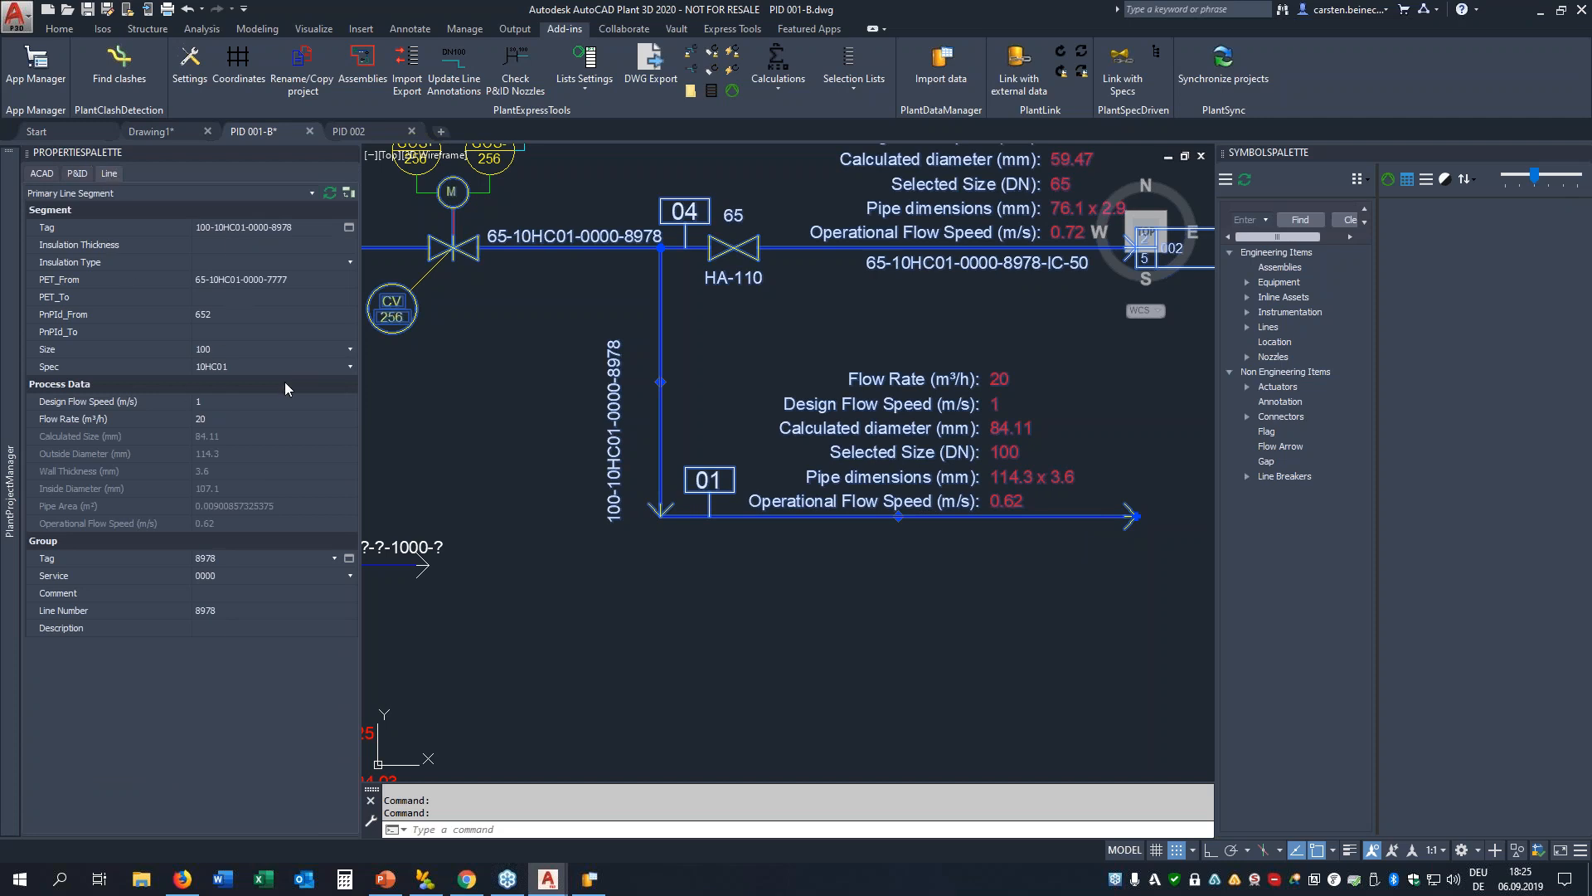
click(216, 417)
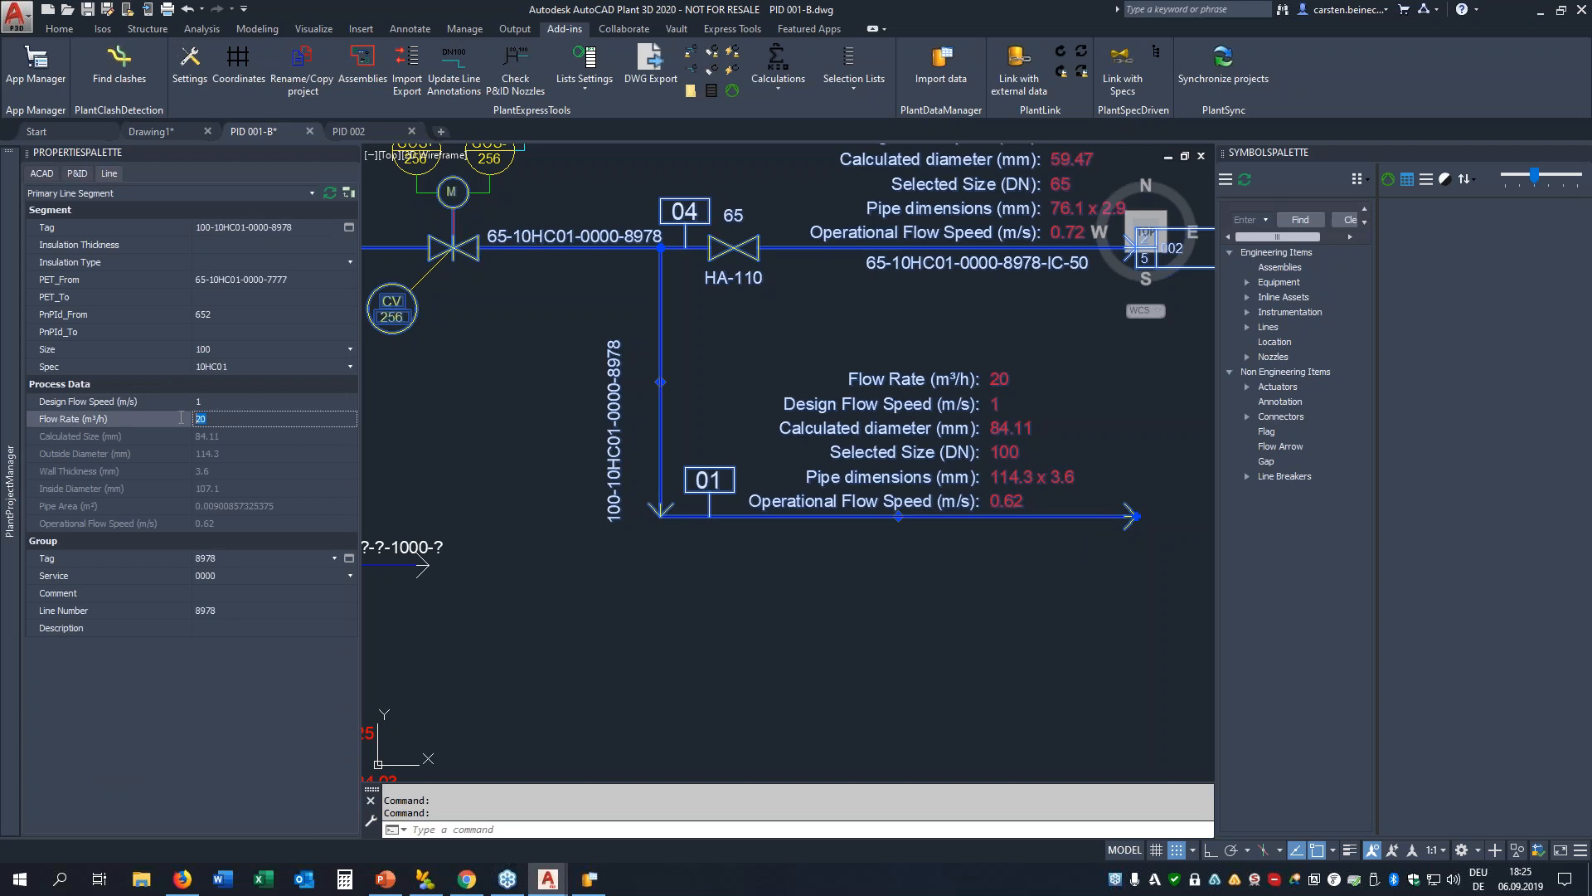
text(50)
key(Tab)
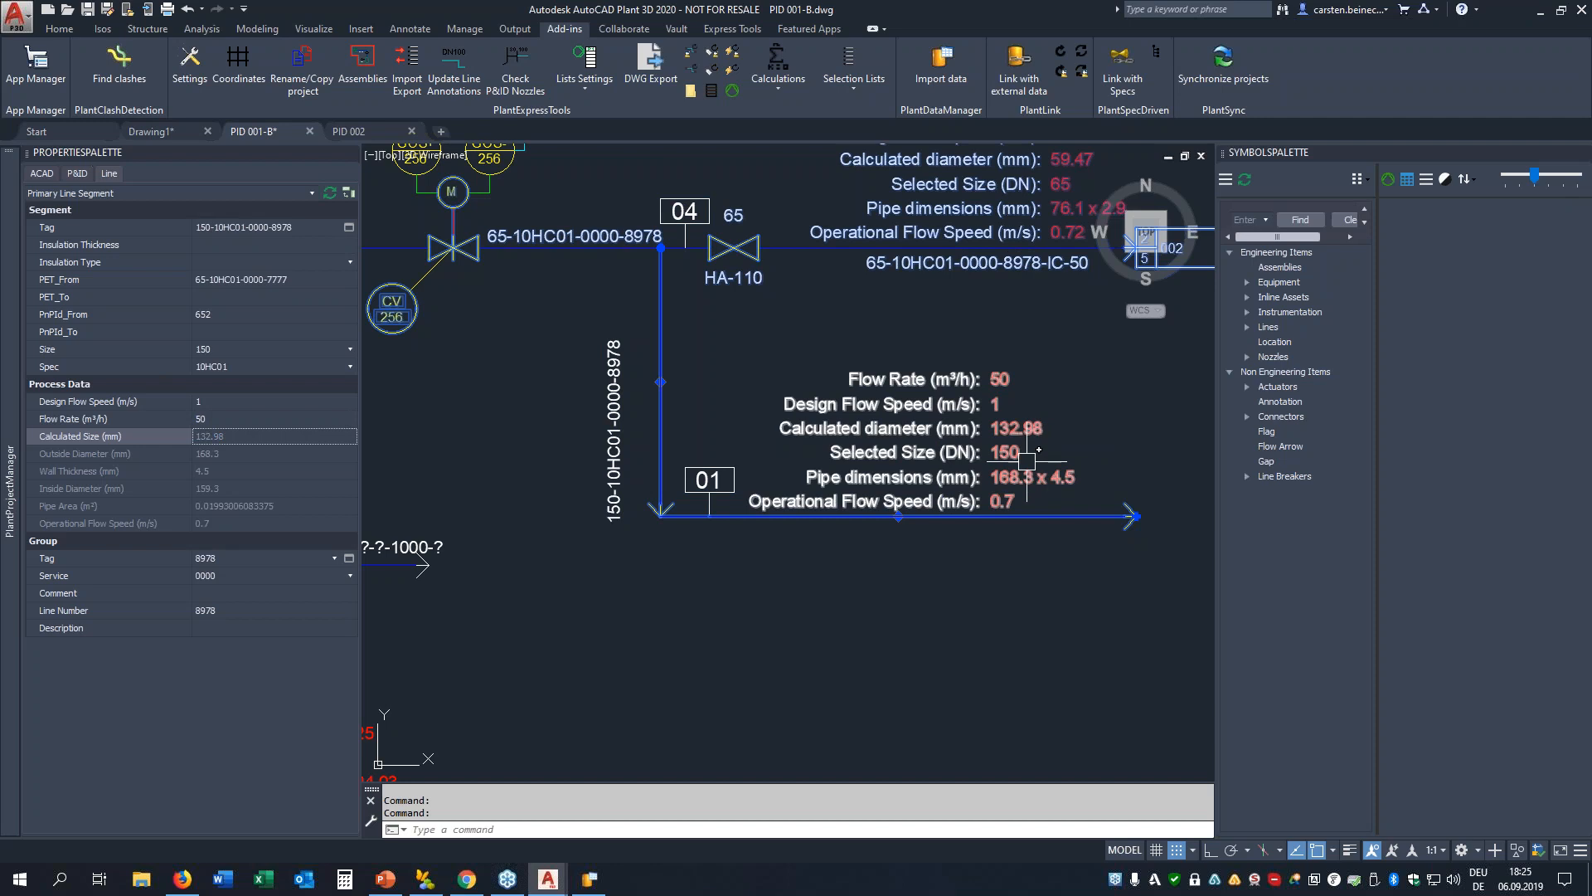
scroll(1089, 438, down, 2)
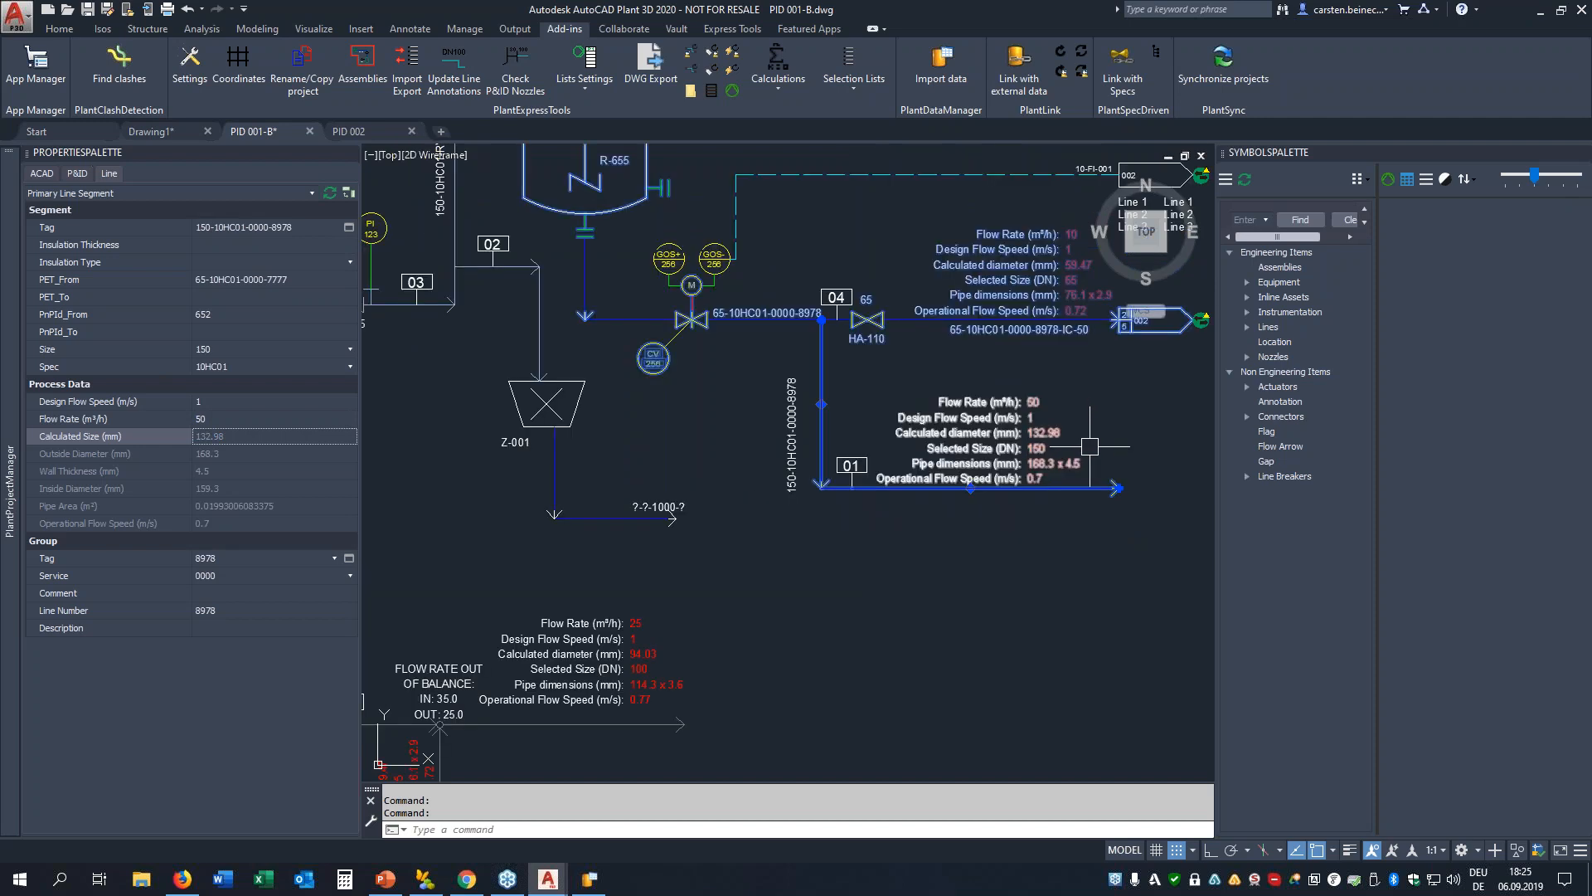
scroll(1089, 447, up, 2)
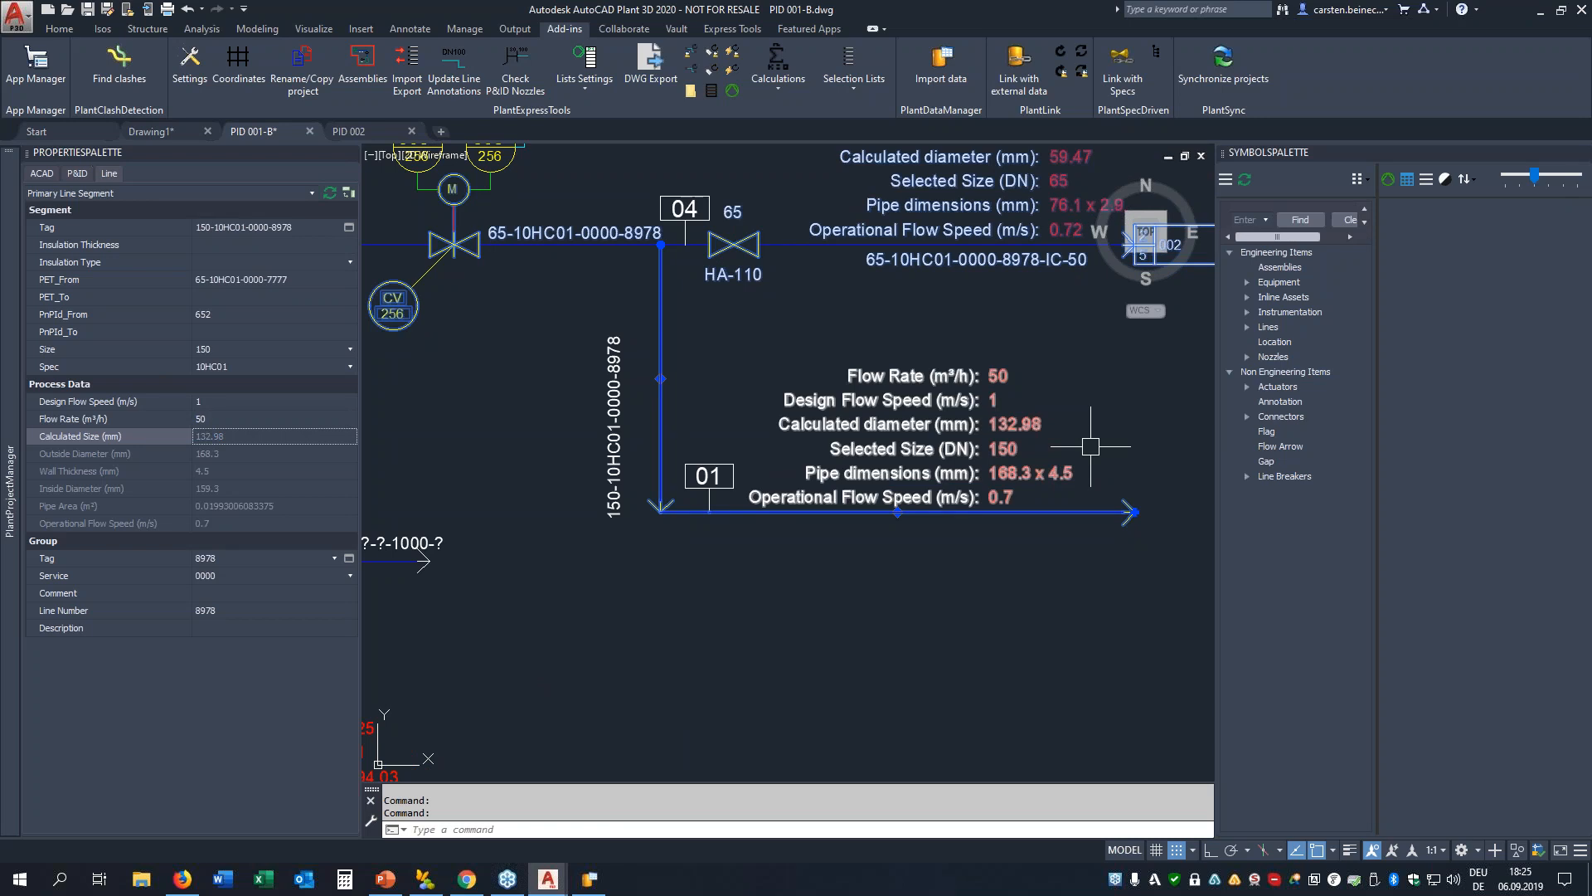
Switch to SQLite Expert, examine the services and colors in the Media Colors table, and return to the AutoCAD Plant 3D drawing
scroll(1090, 447, down, 5)
scroll(602, 535, up, 3)
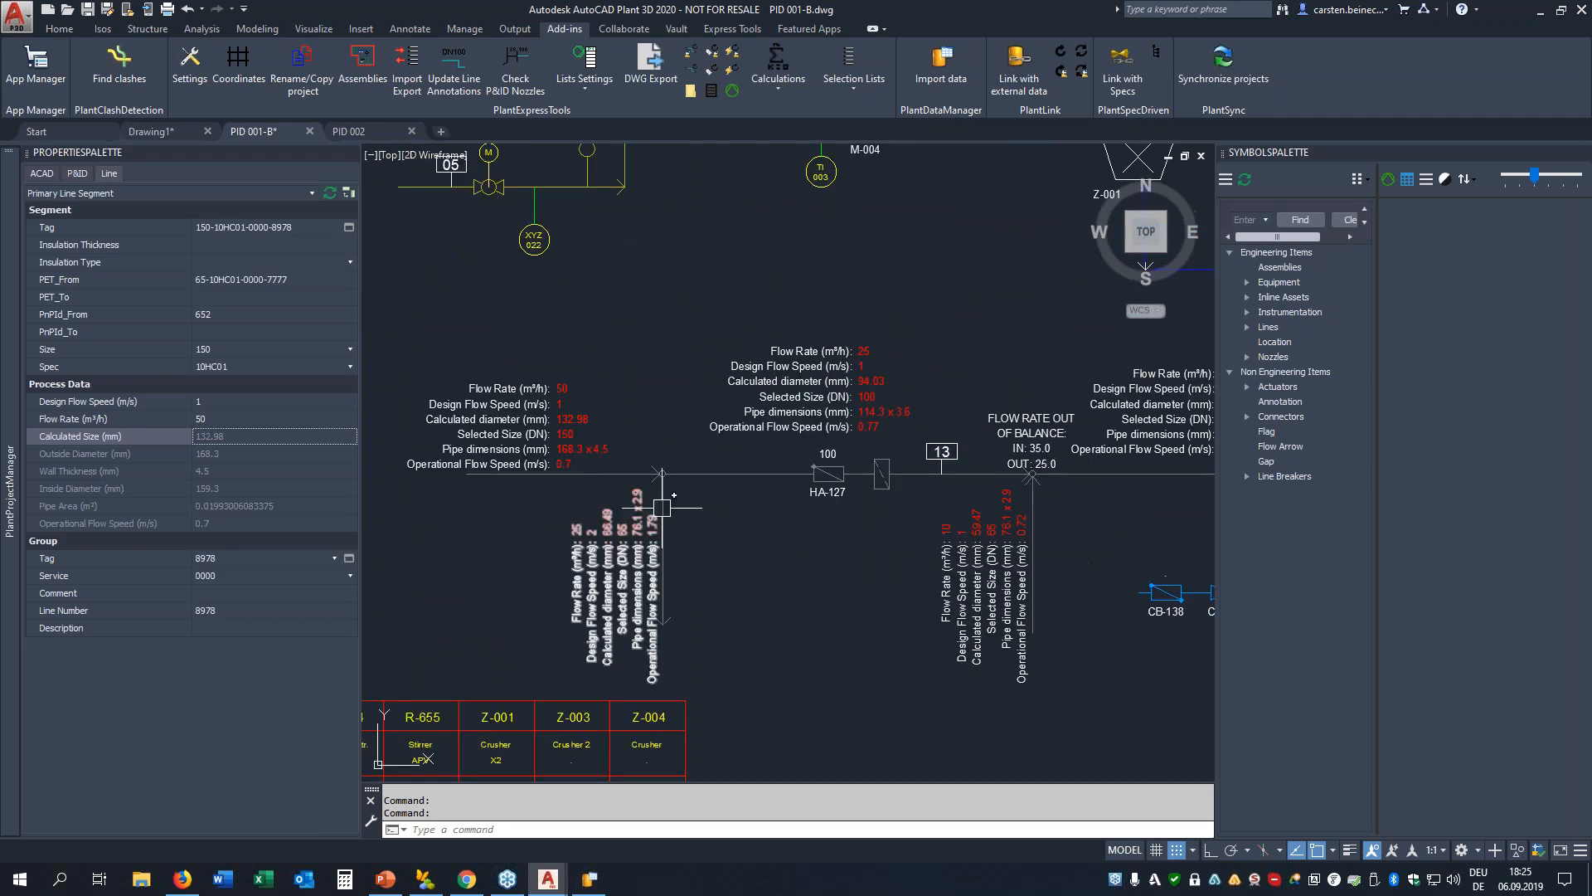
key(Escape)
click(423, 879)
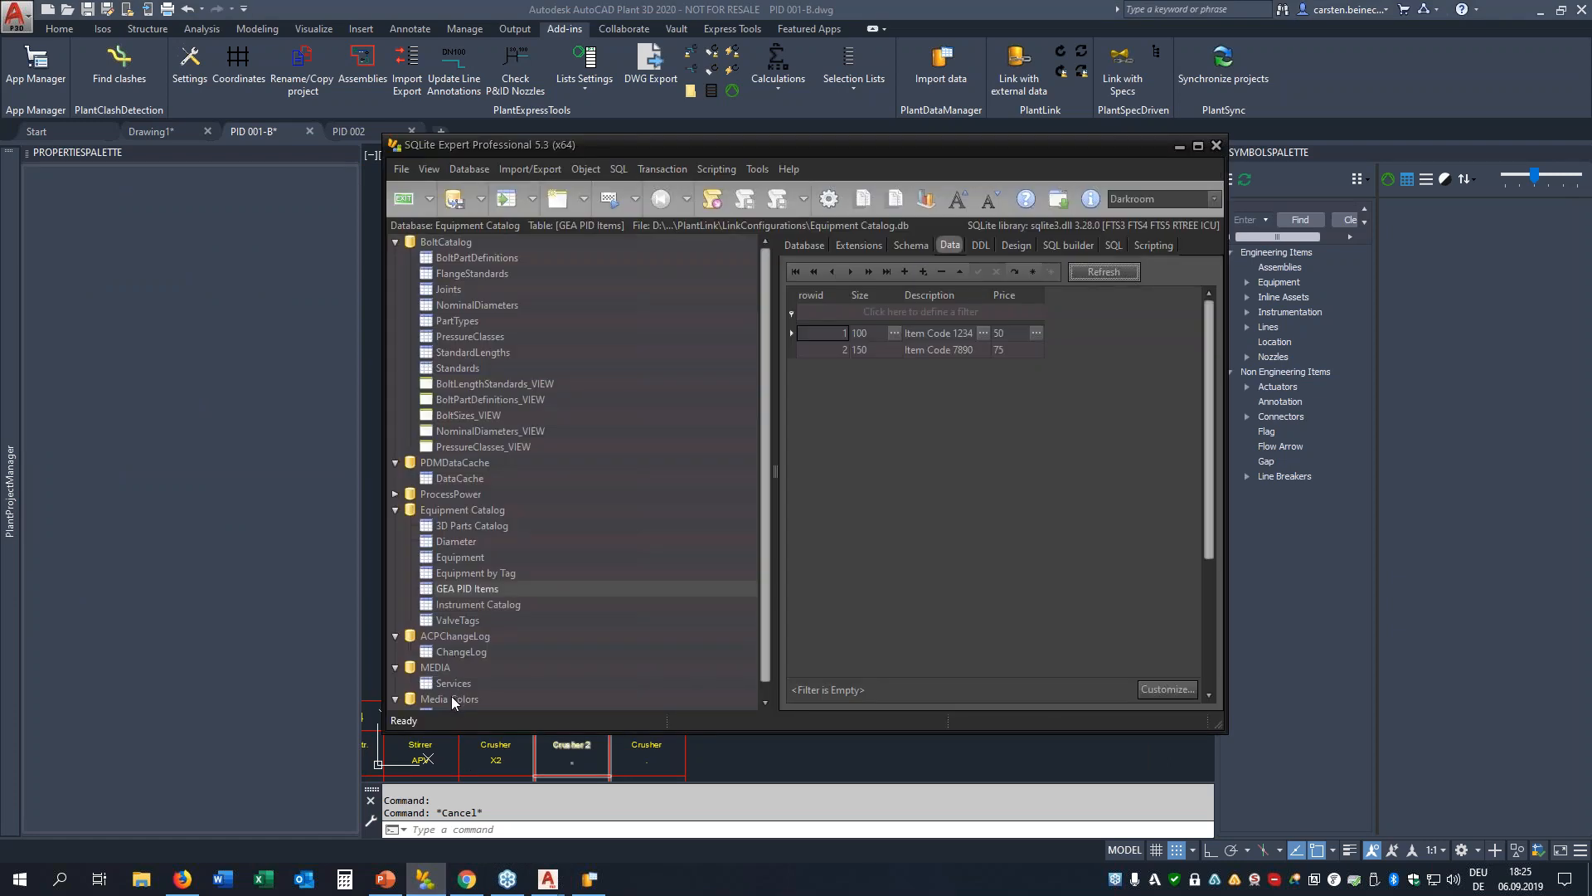
click(452, 699)
click(452, 701)
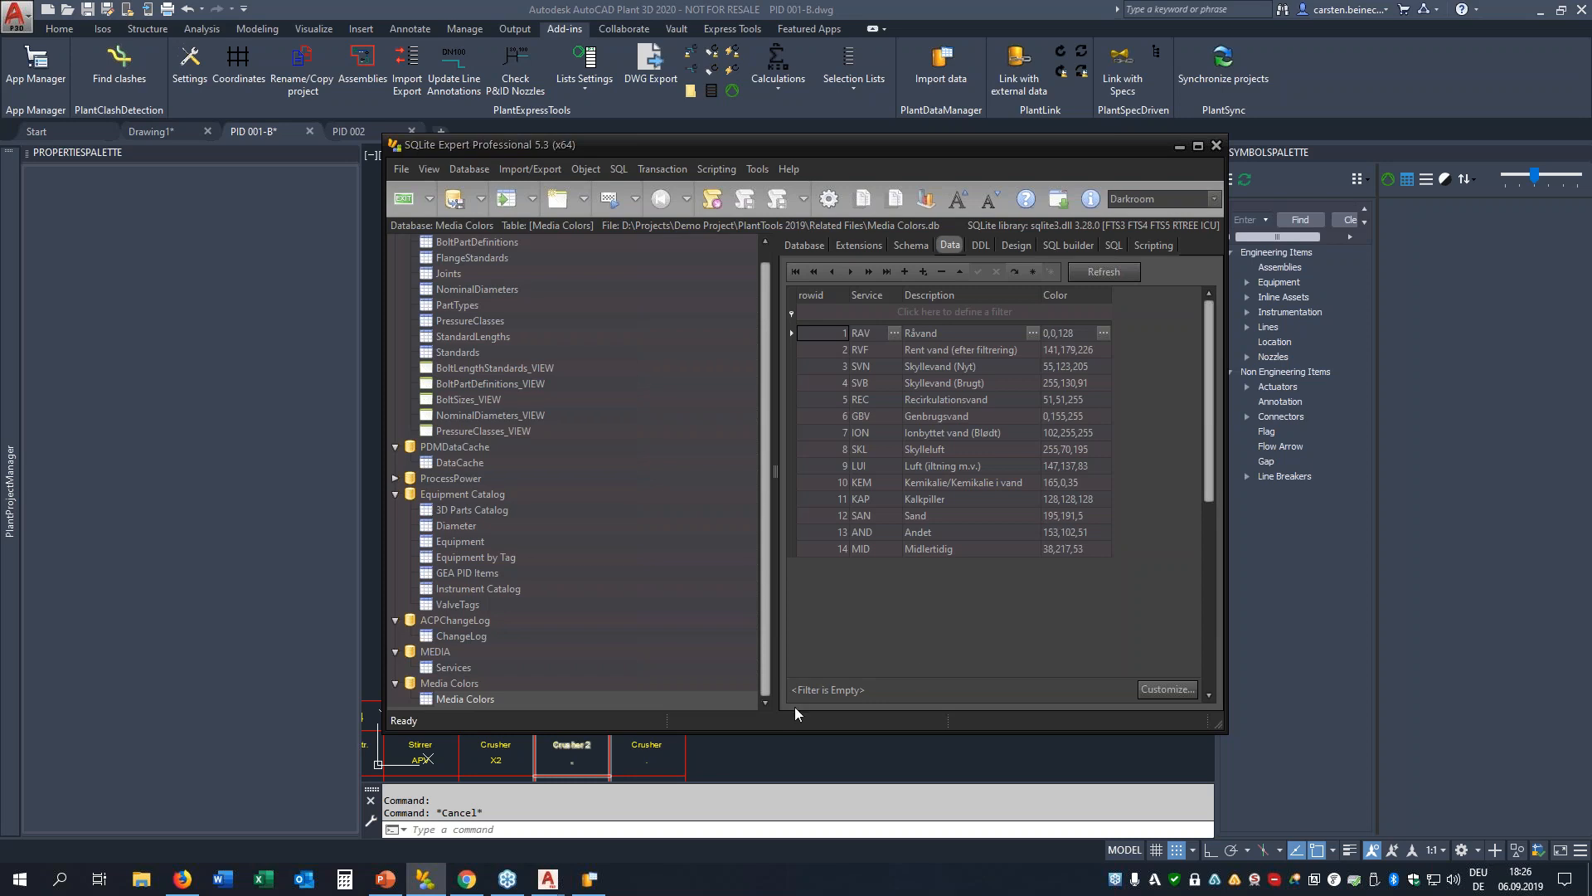
click(771, 747)
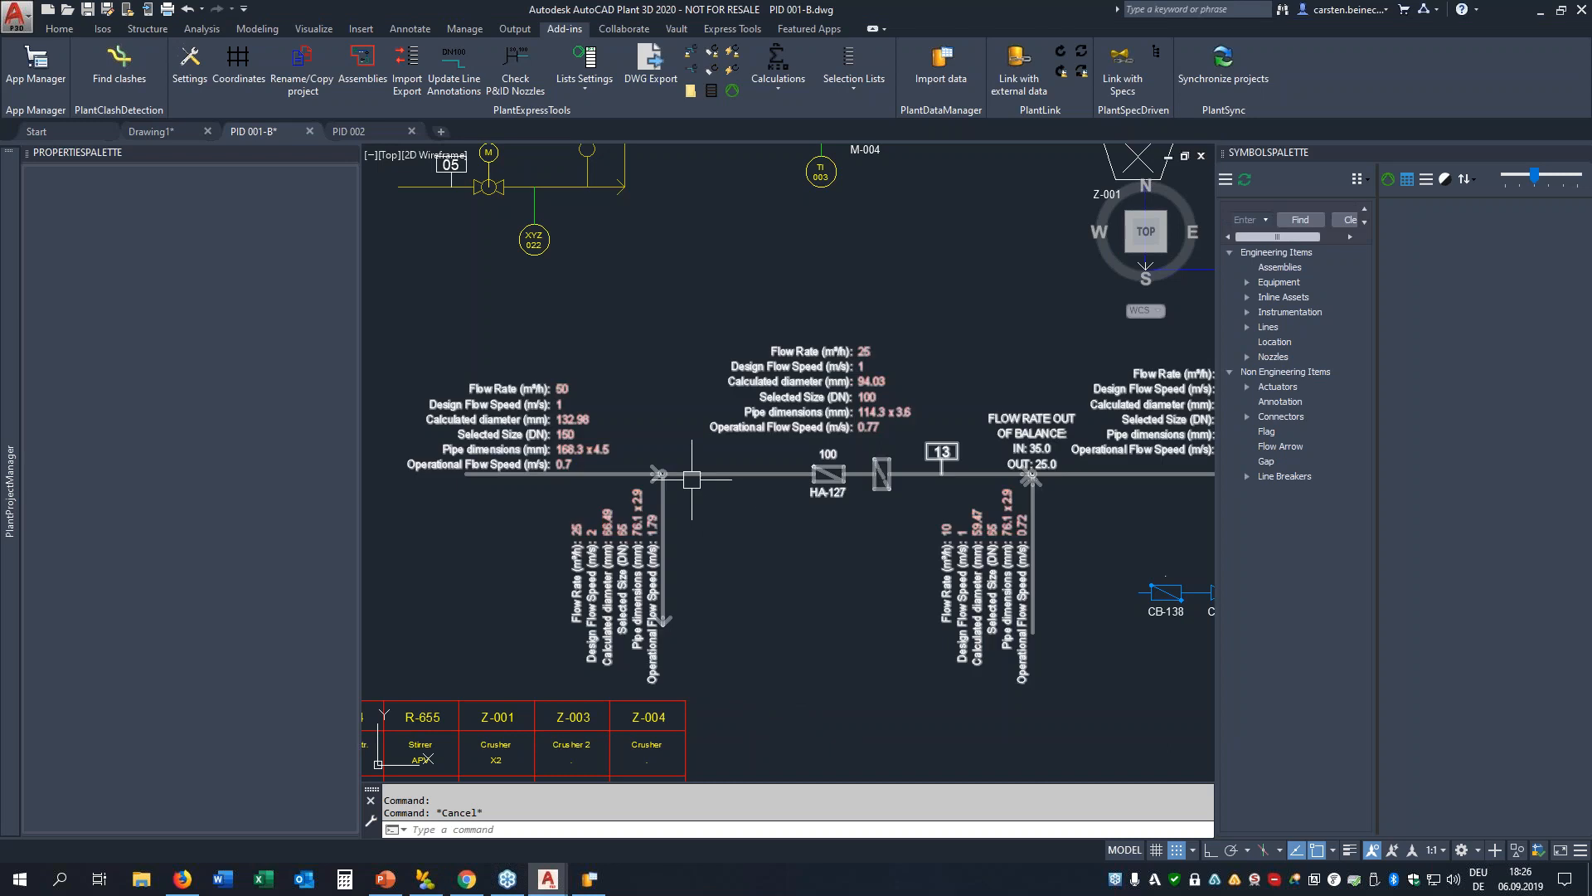
Set the pipe line group service of line segment 100-10HC01-KAP-0014 to AND - Andet and clear the selection
mouse_move(695, 477)
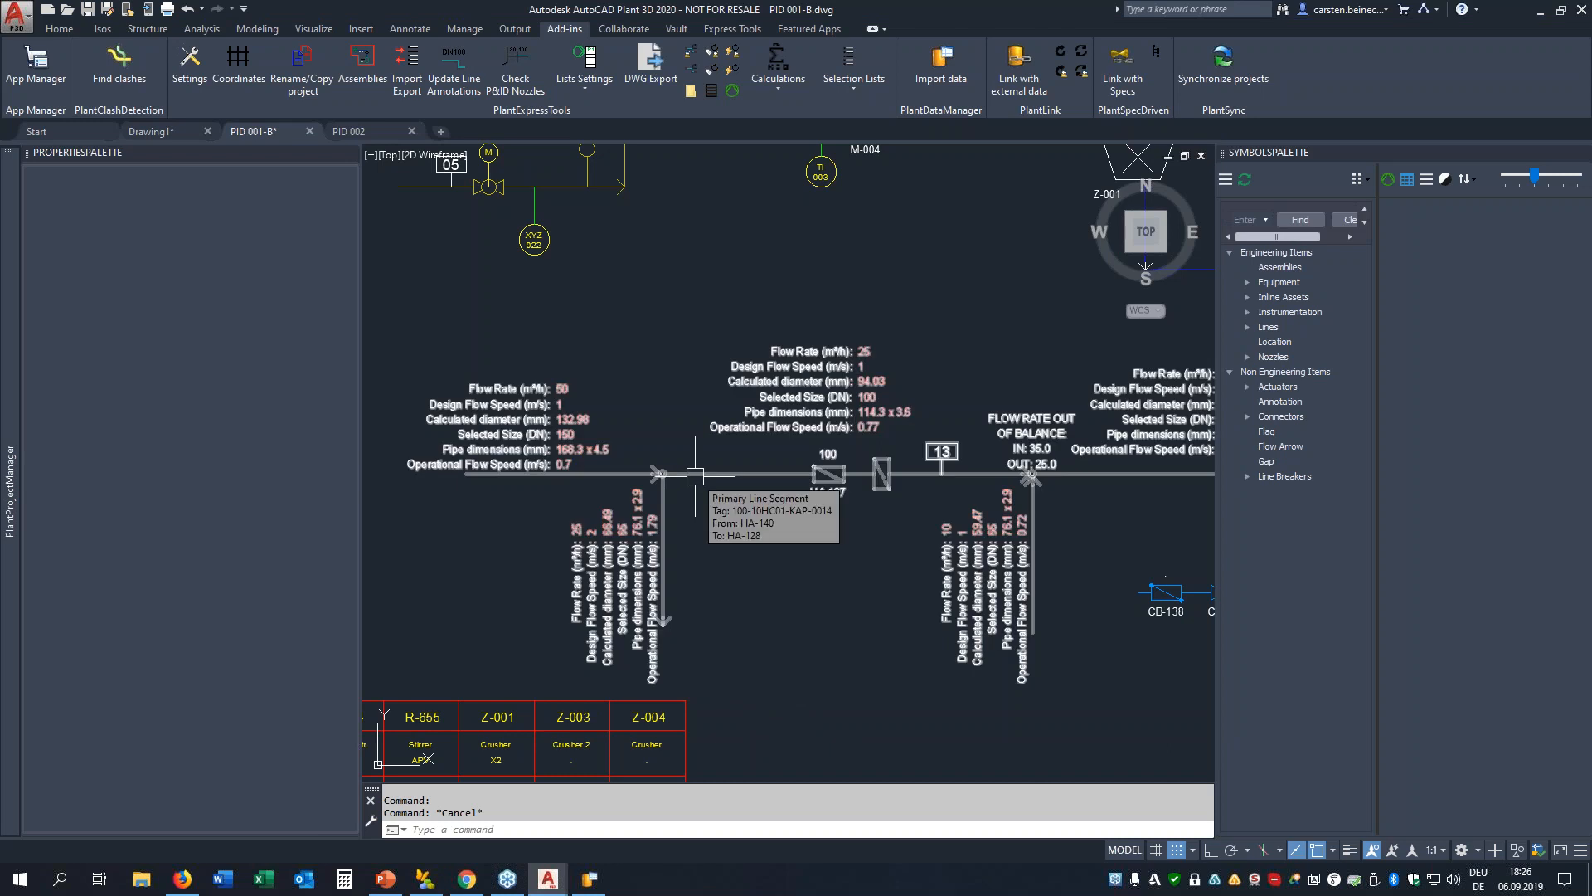
click(695, 474)
click(350, 575)
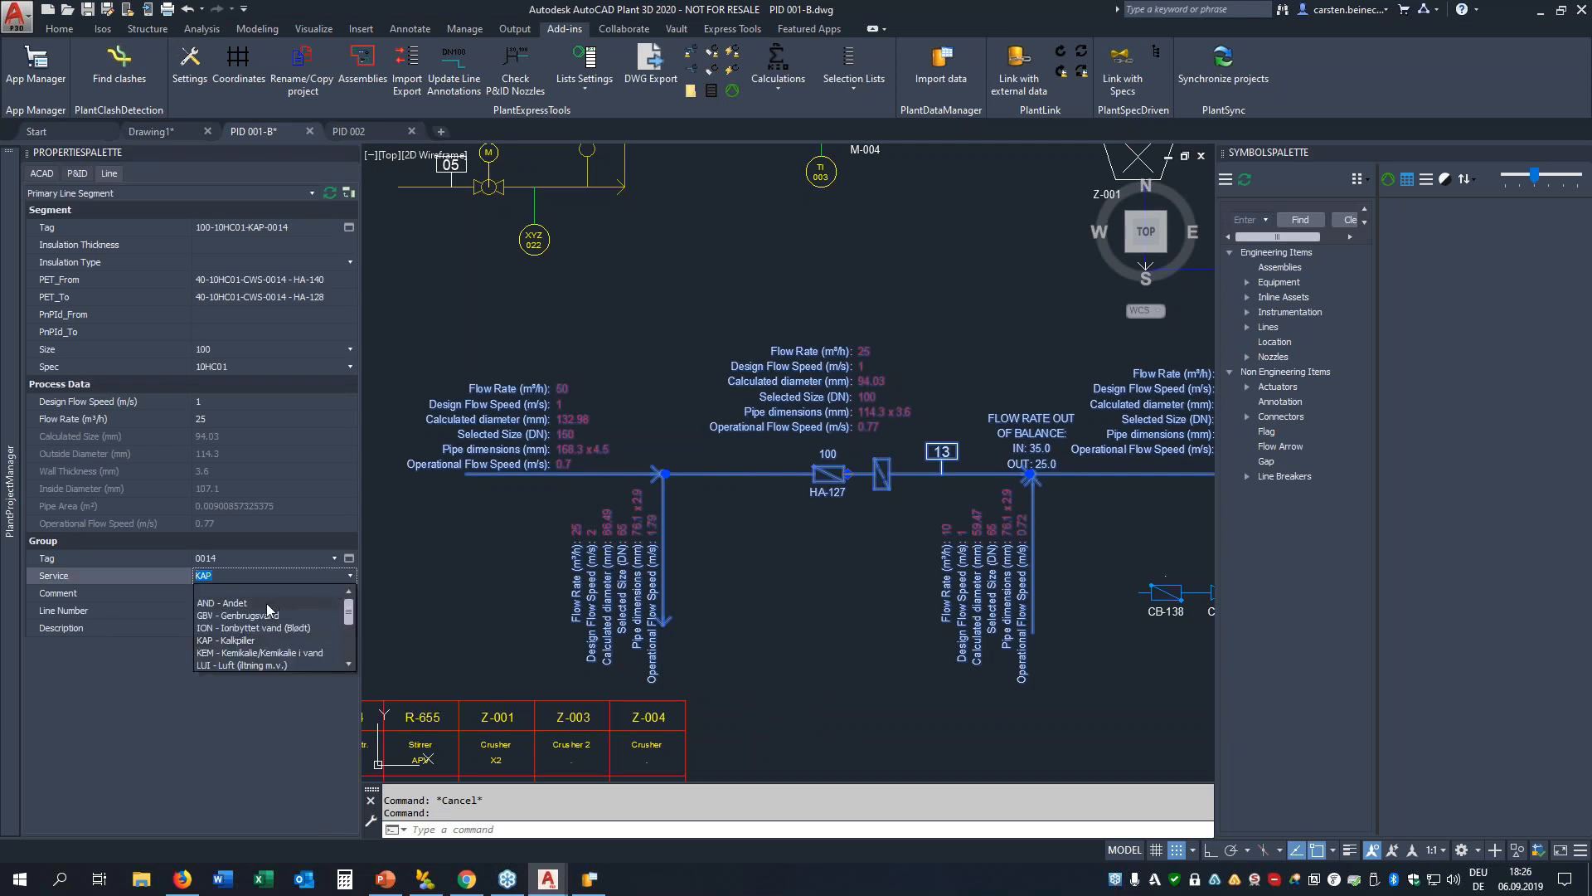
click(267, 604)
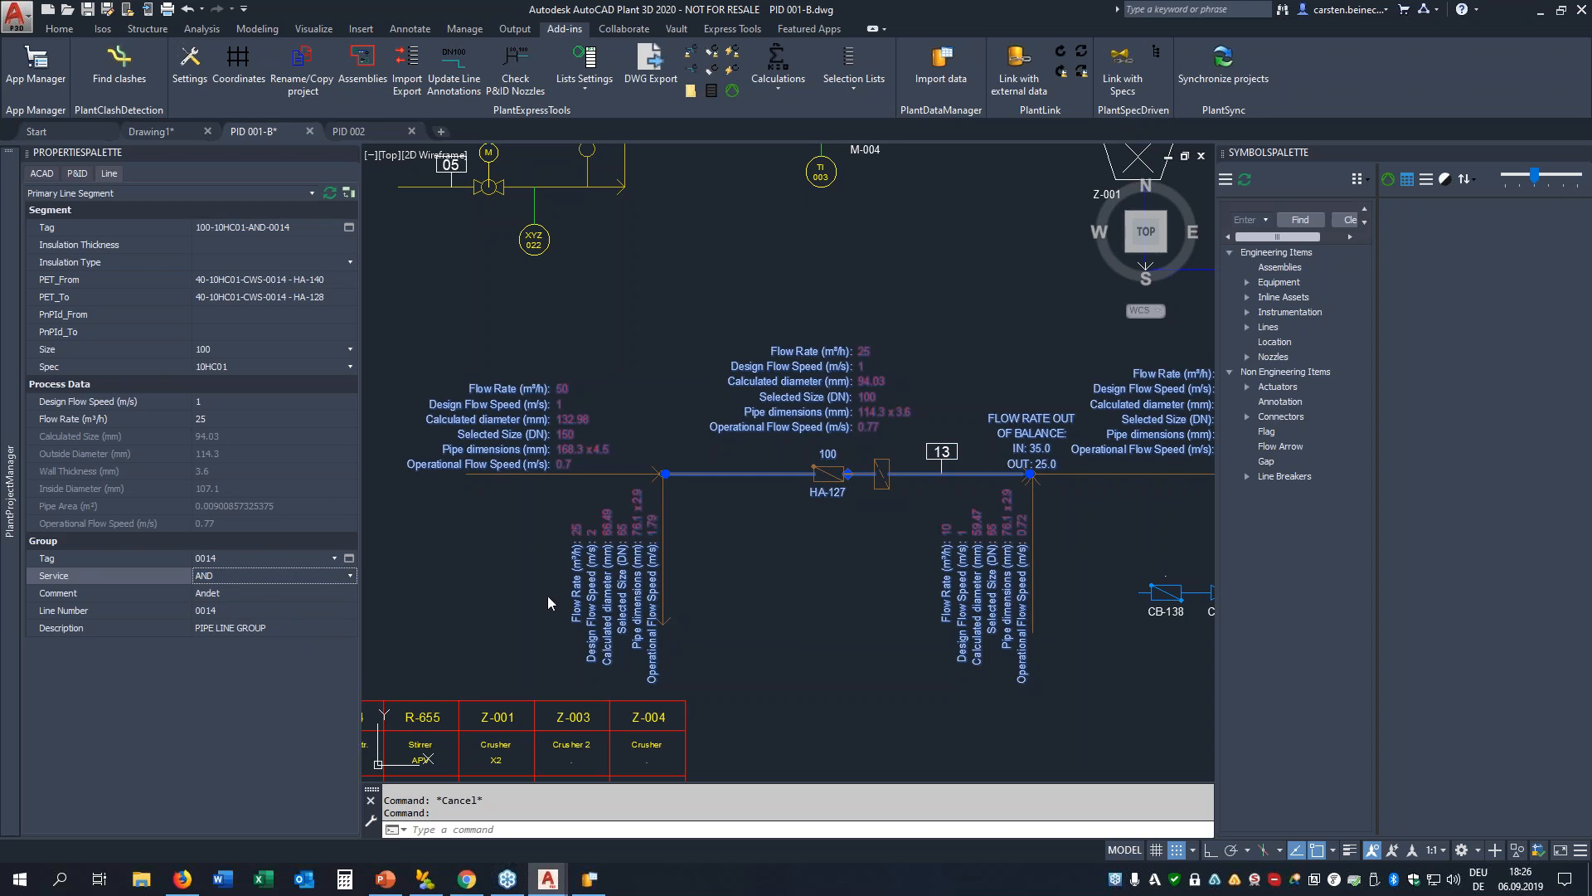
click(732, 558)
key(Escape)
key(Escape)
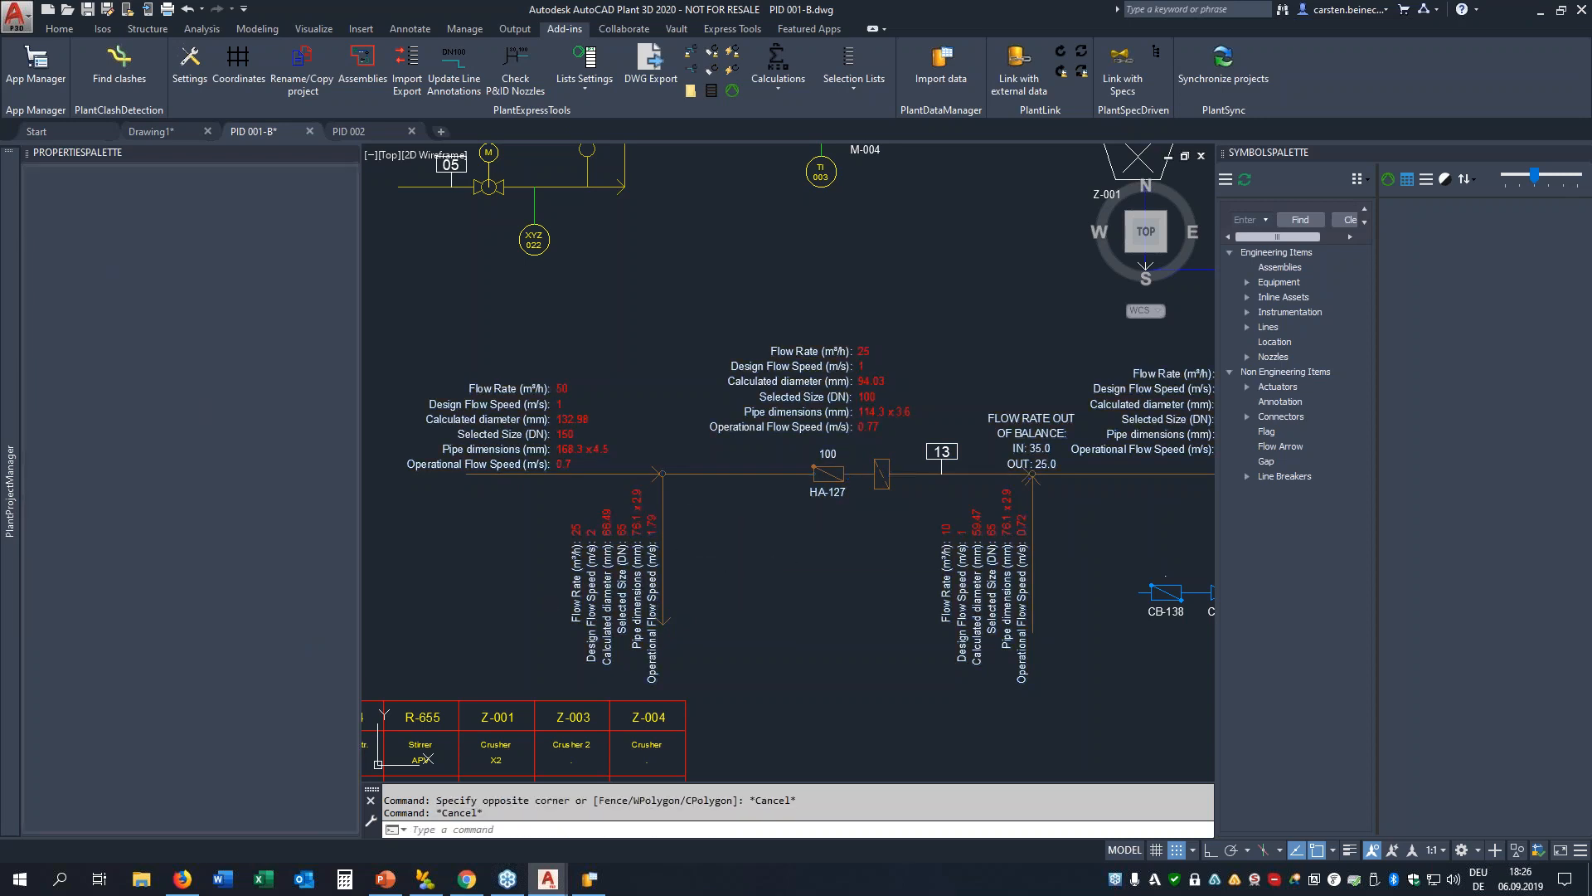
Set the pipe line group service of the segment with valve HA-127 to MID and clear the selection
click(717, 474)
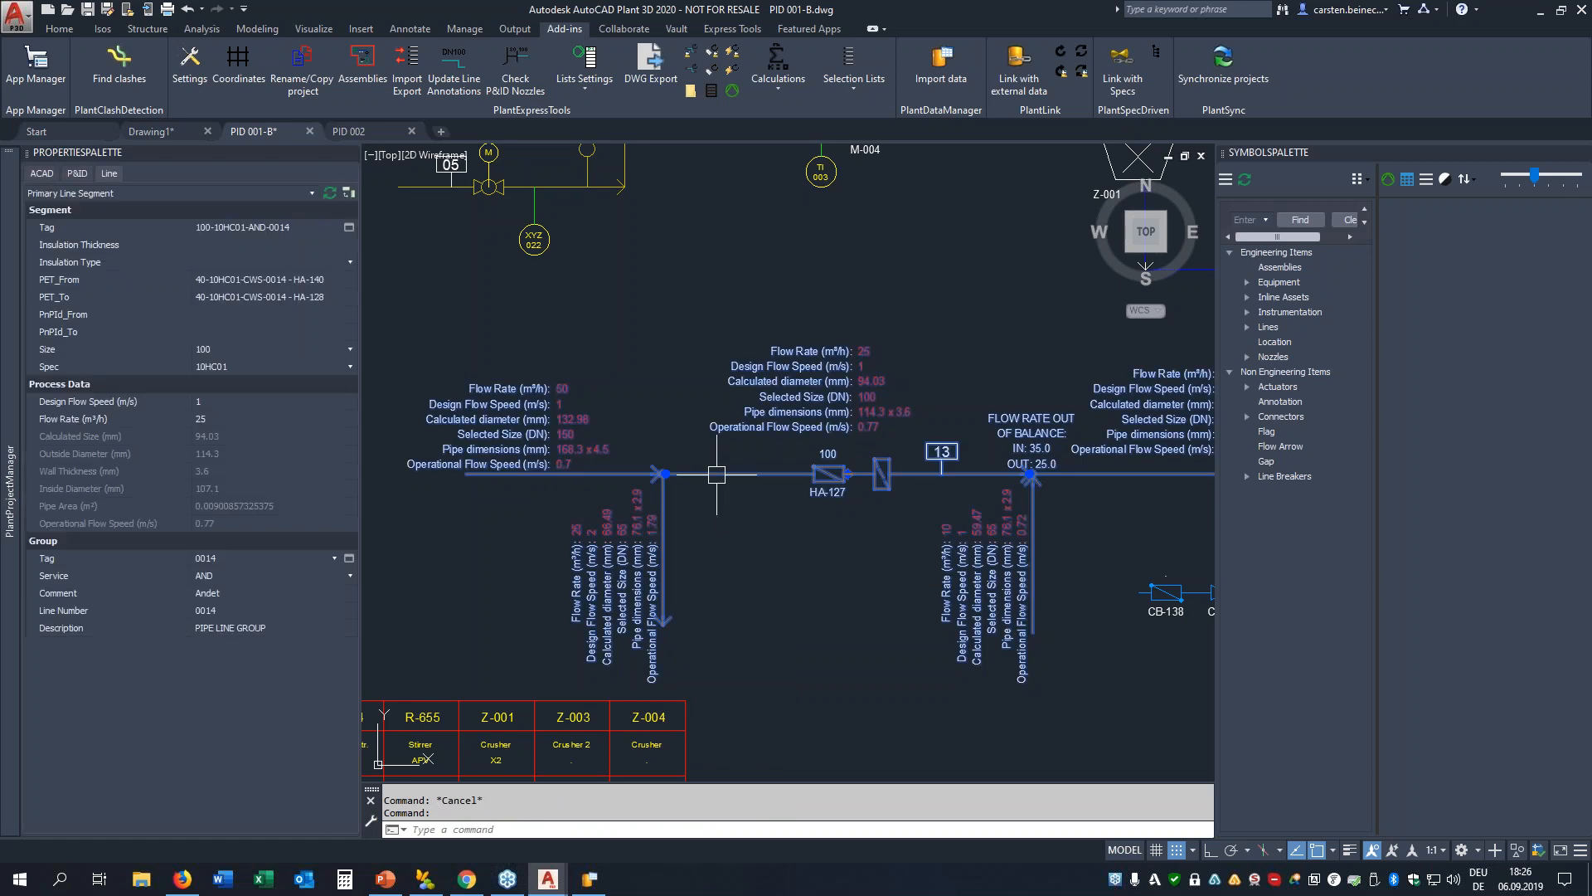
click(351, 576)
scroll(257, 659, down, 3)
click(349, 590)
click(348, 590)
click(240, 603)
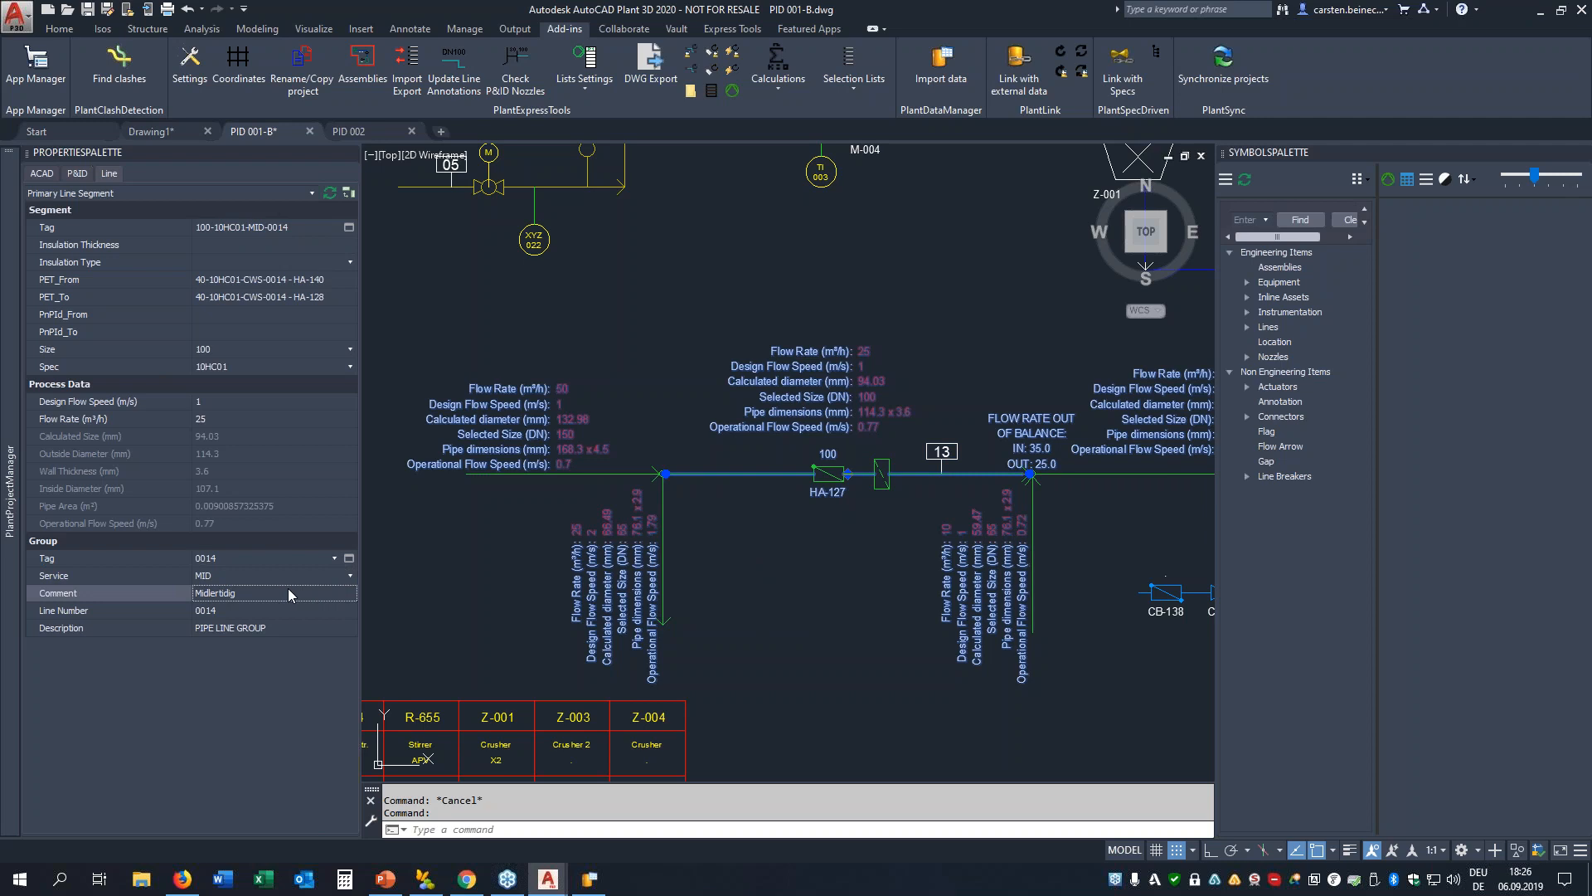
click(277, 608)
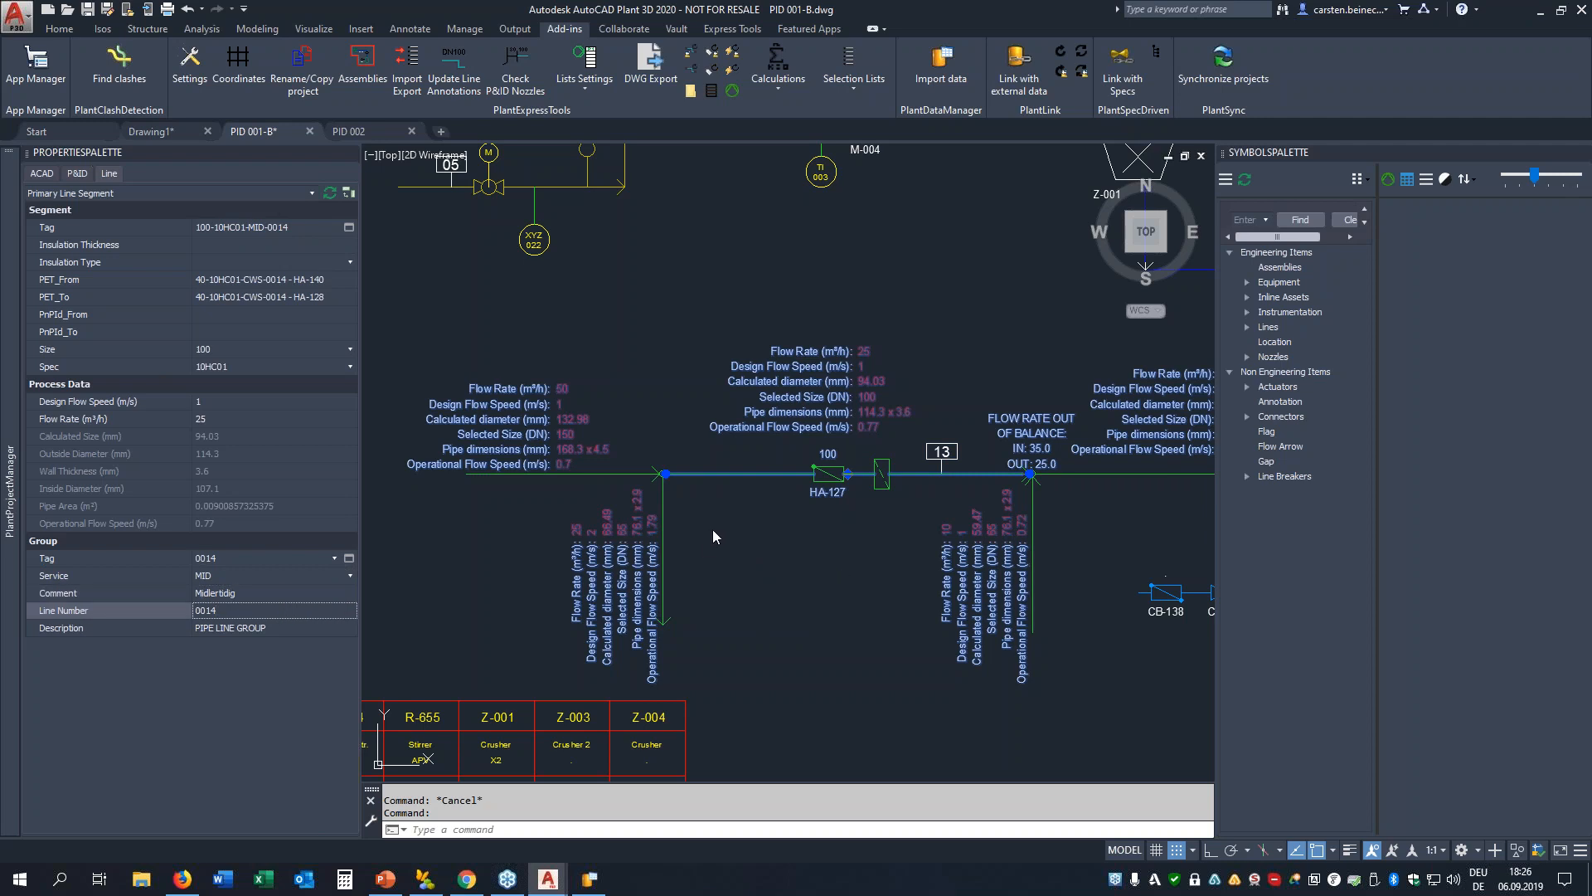
click(721, 444)
key(Escape)
key(Escape)
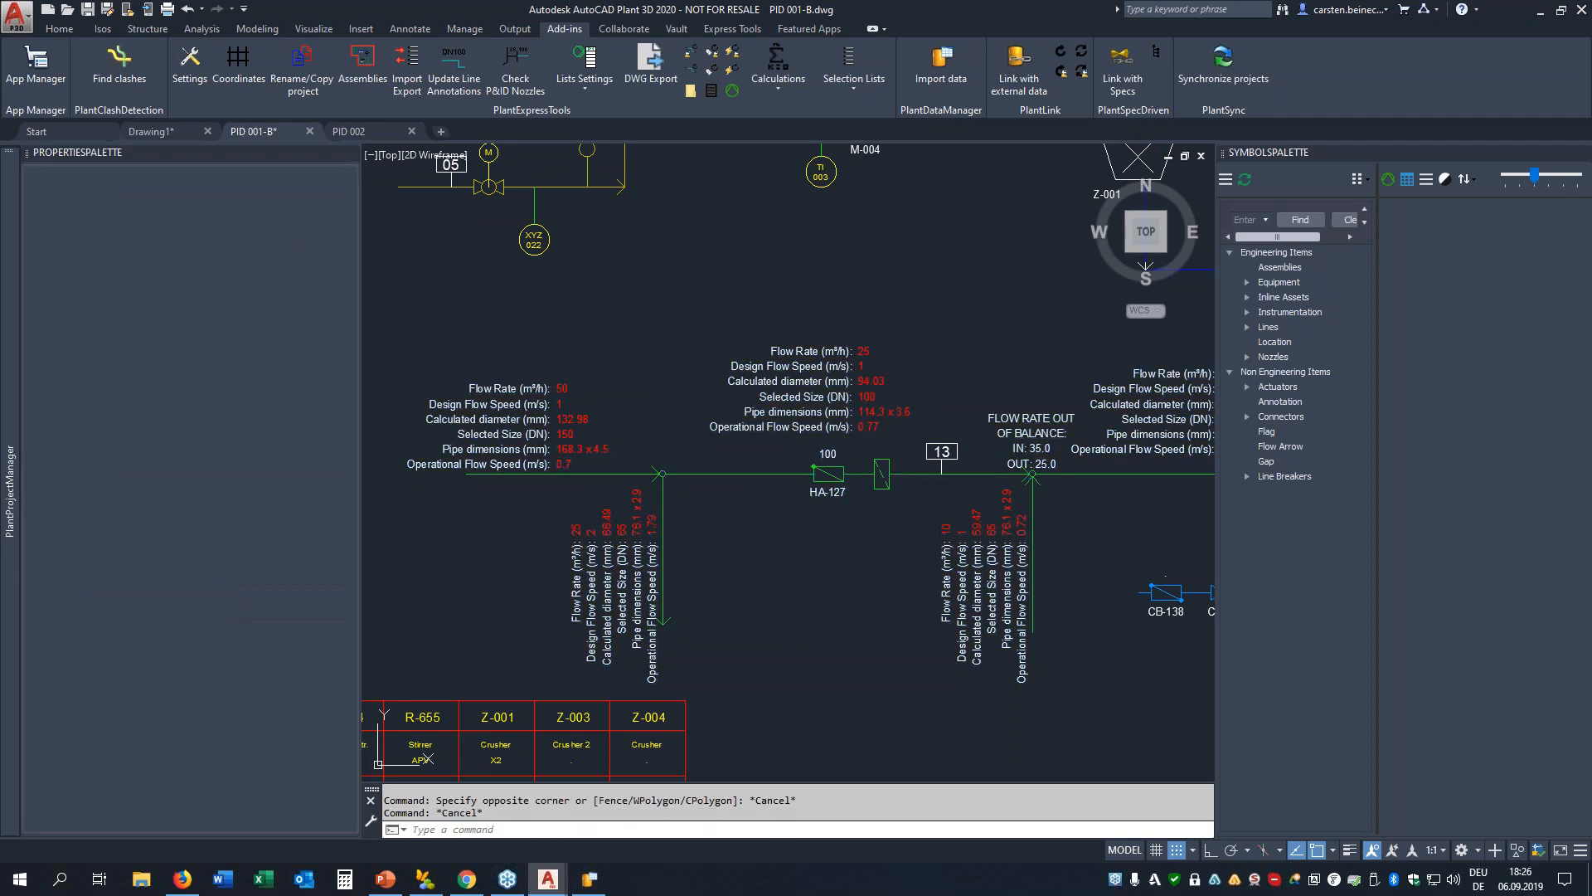
Select hammer crusher Z-004 and examine its Equipment properties and technical data fields
middle_drag(578, 309, 1087, 717)
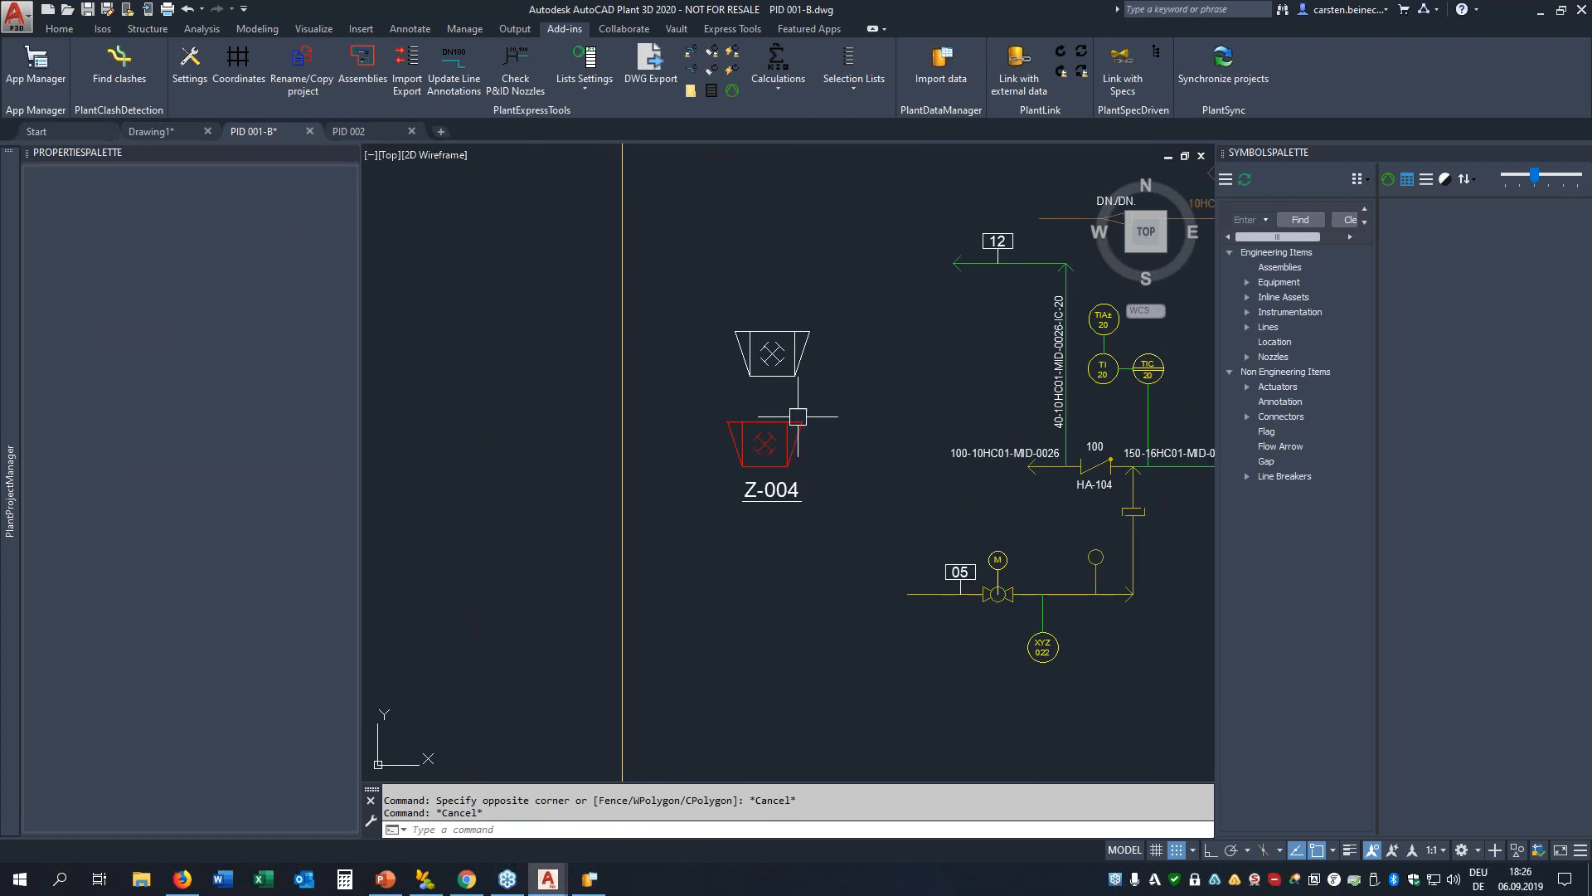
click(800, 435)
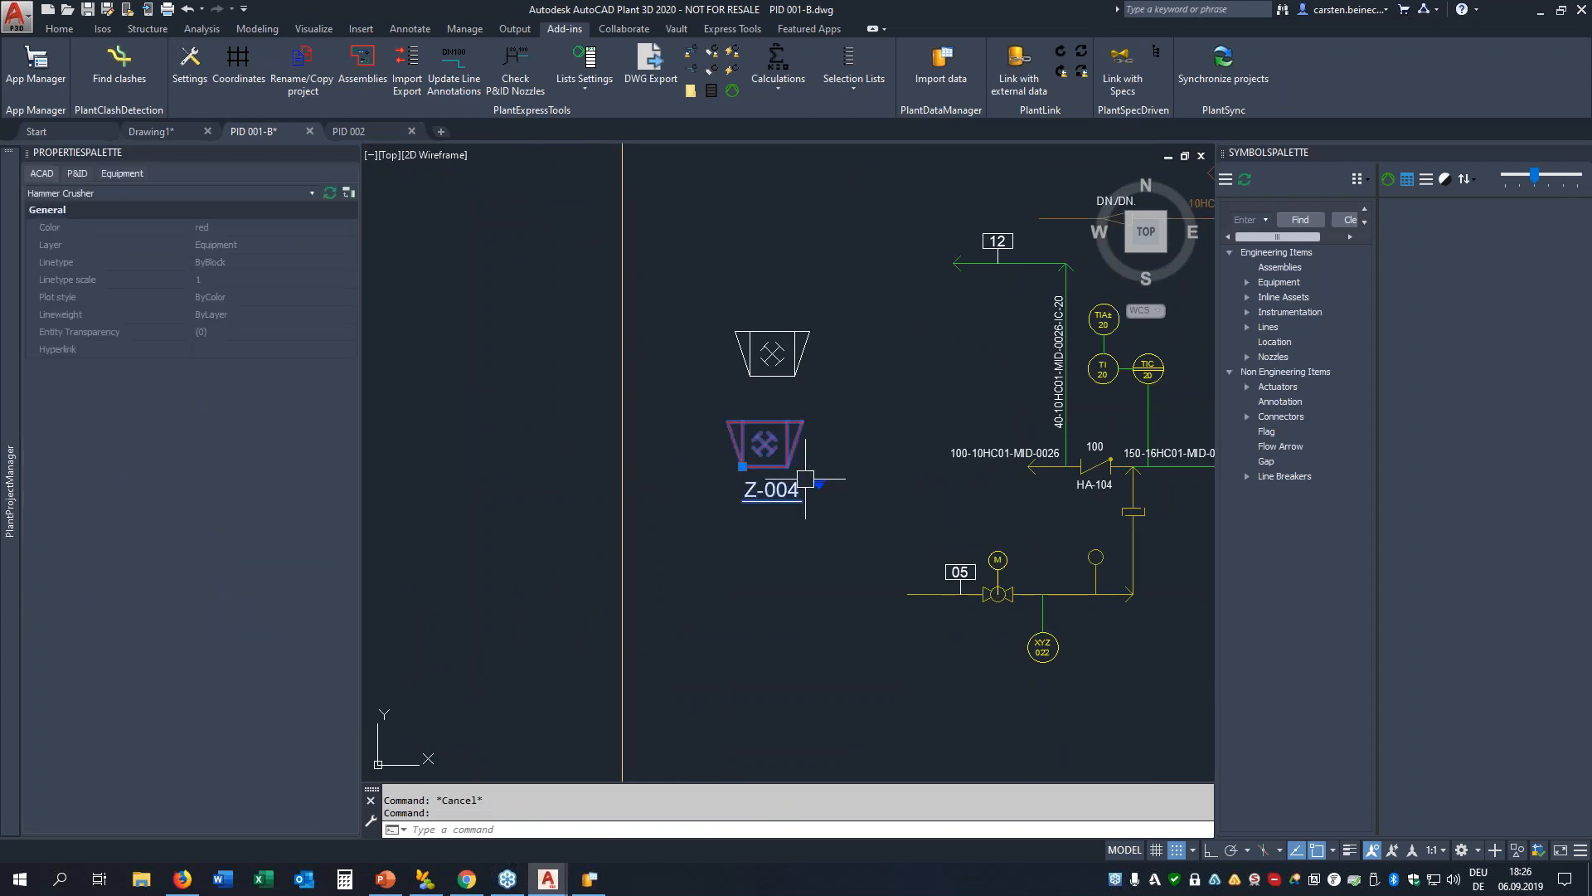
click(123, 172)
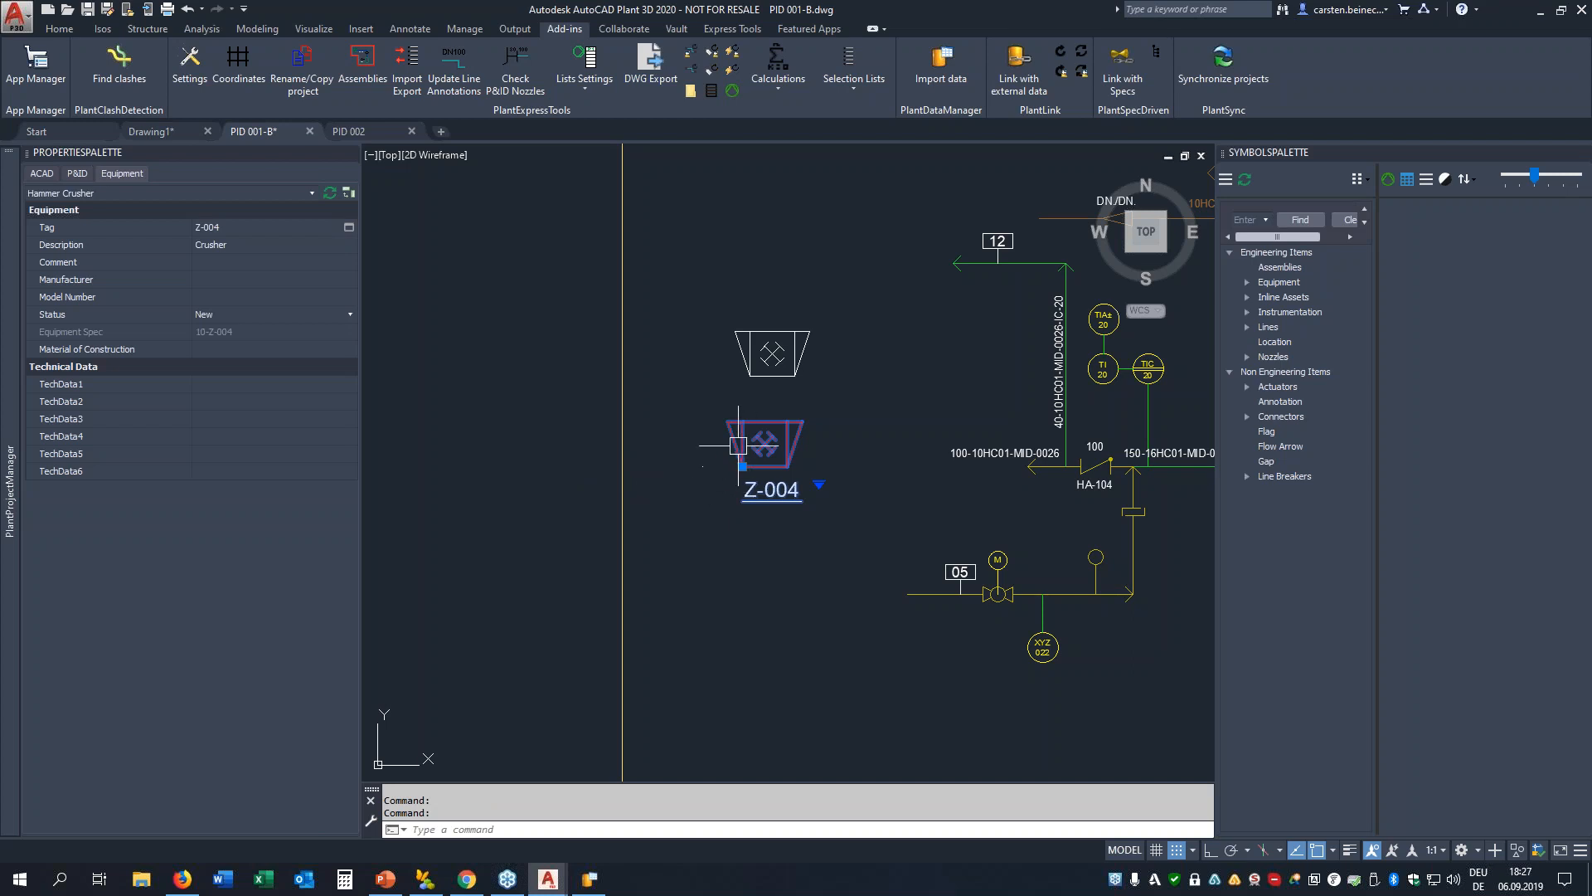
Browse the Equipment classes for drier and crusher symbols and clear the crusher selection in the drawing
click(1247, 283)
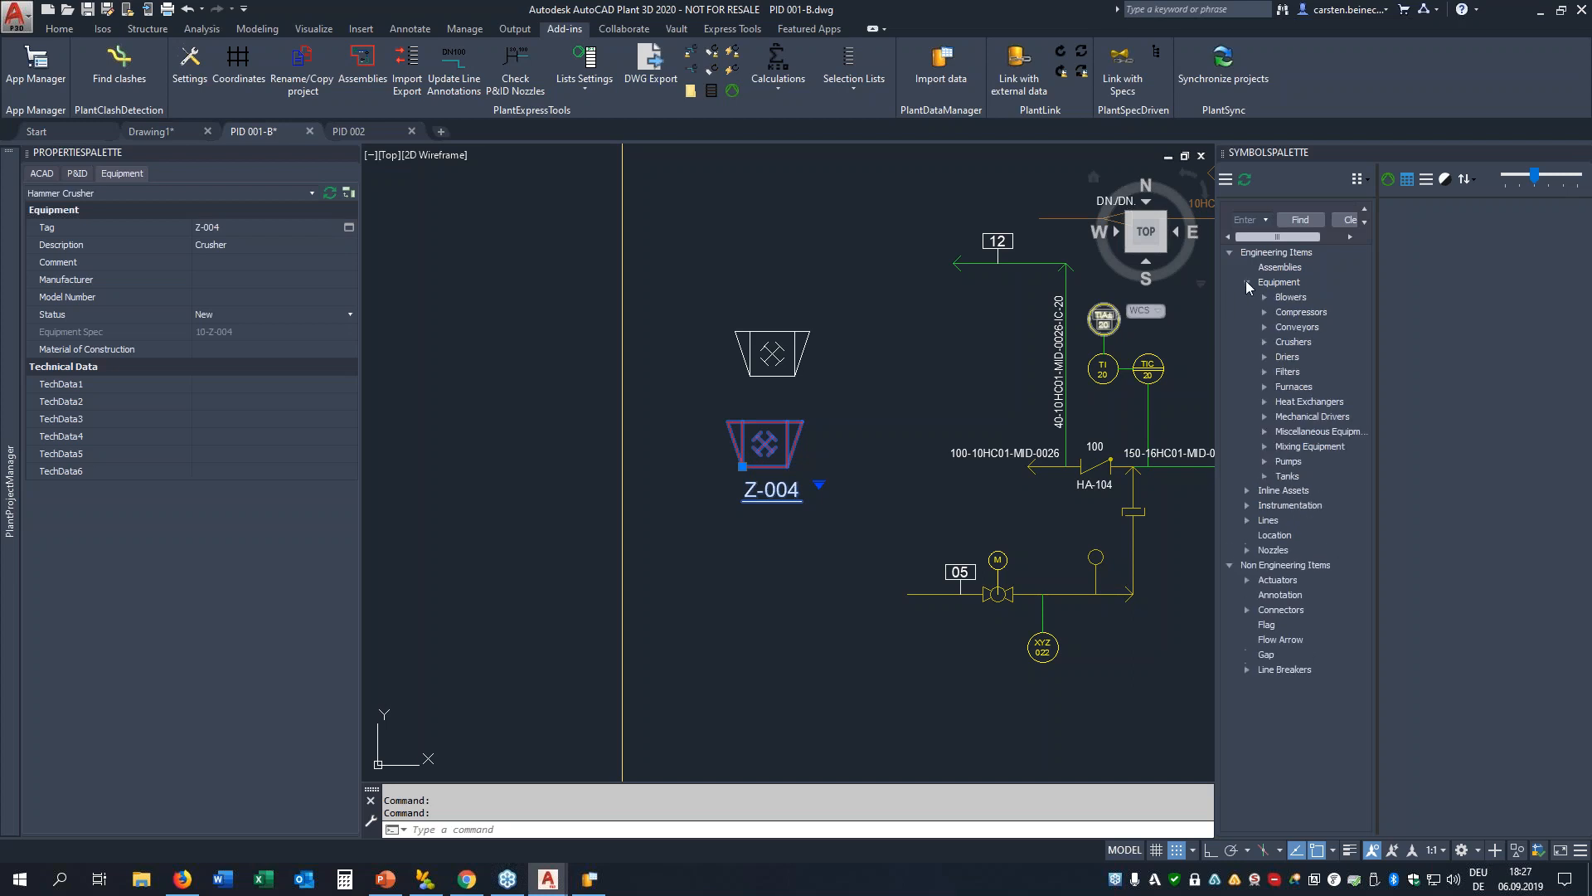
click(1265, 356)
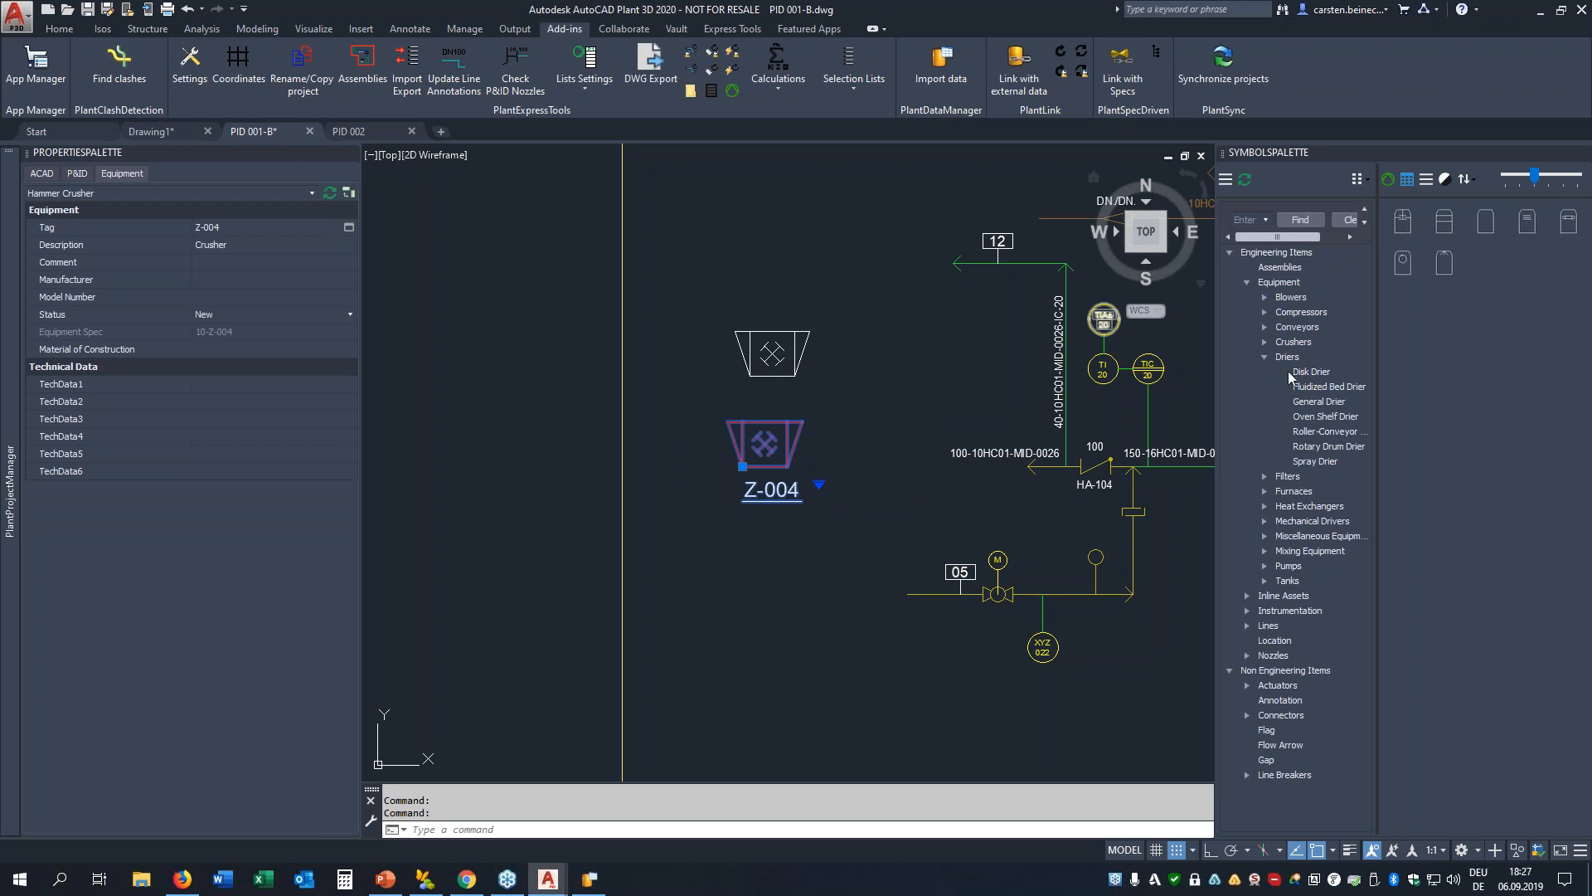
click(1292, 340)
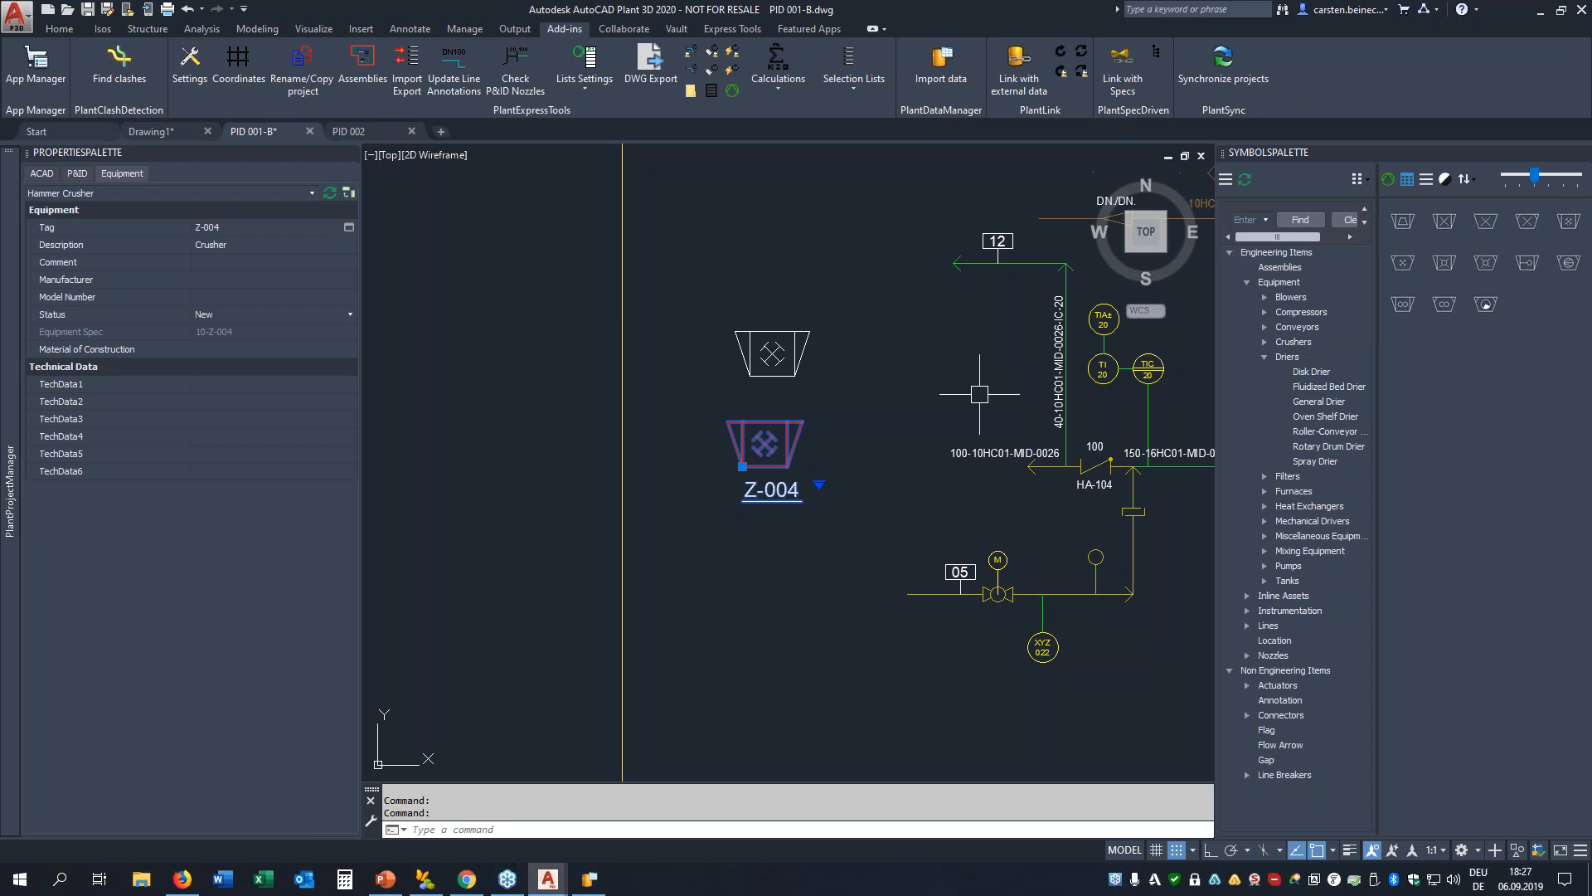
key(Escape)
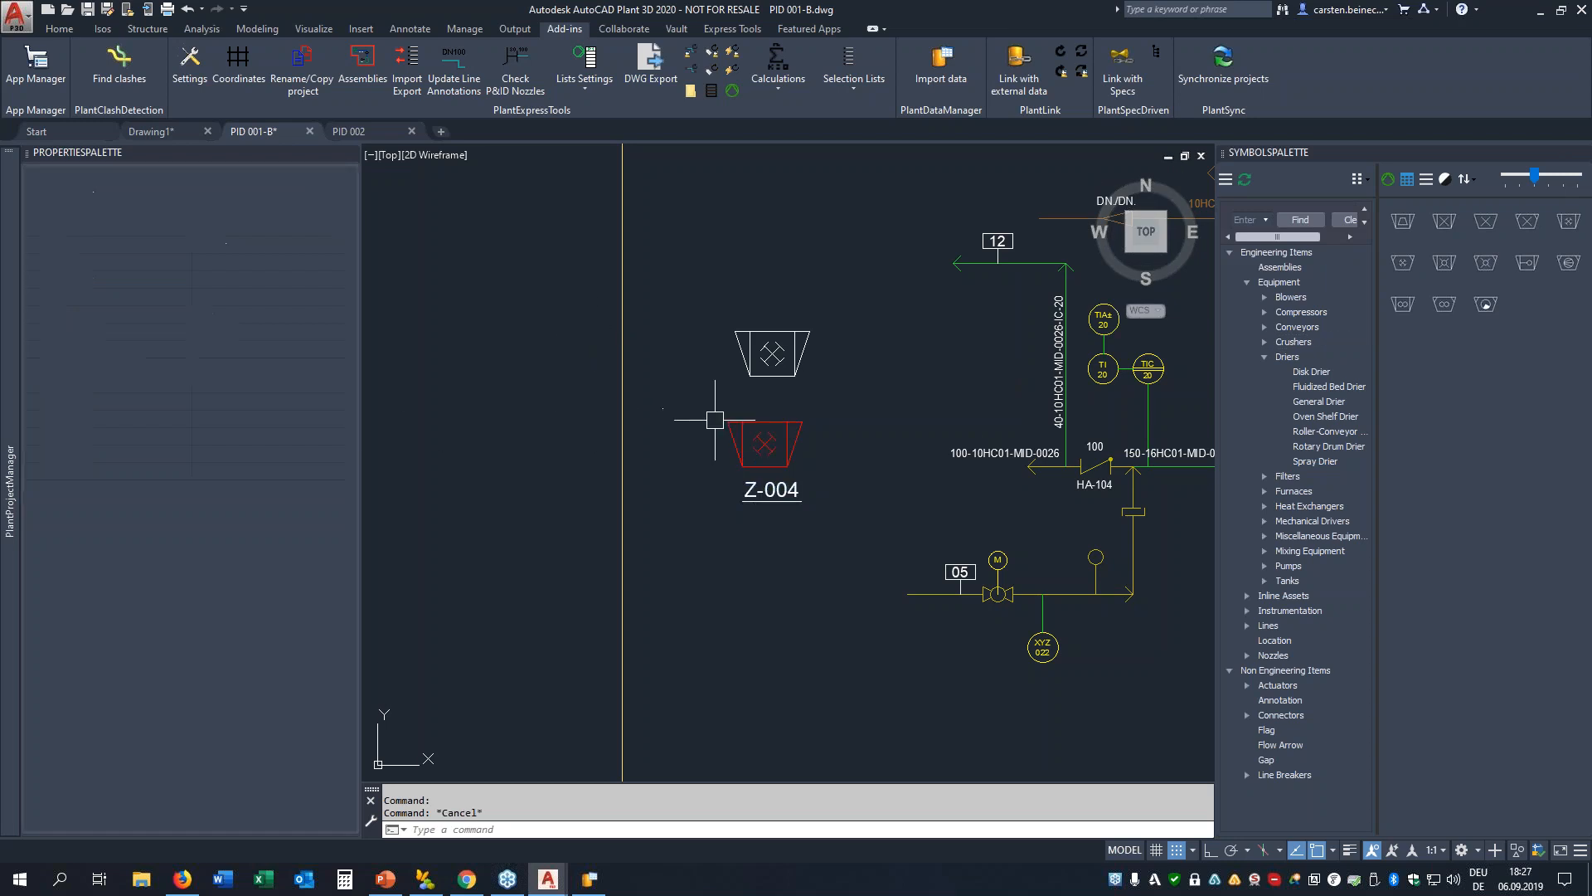
Set the model number of hammer crusher Z-004 to 123 and clear the selection
click(724, 430)
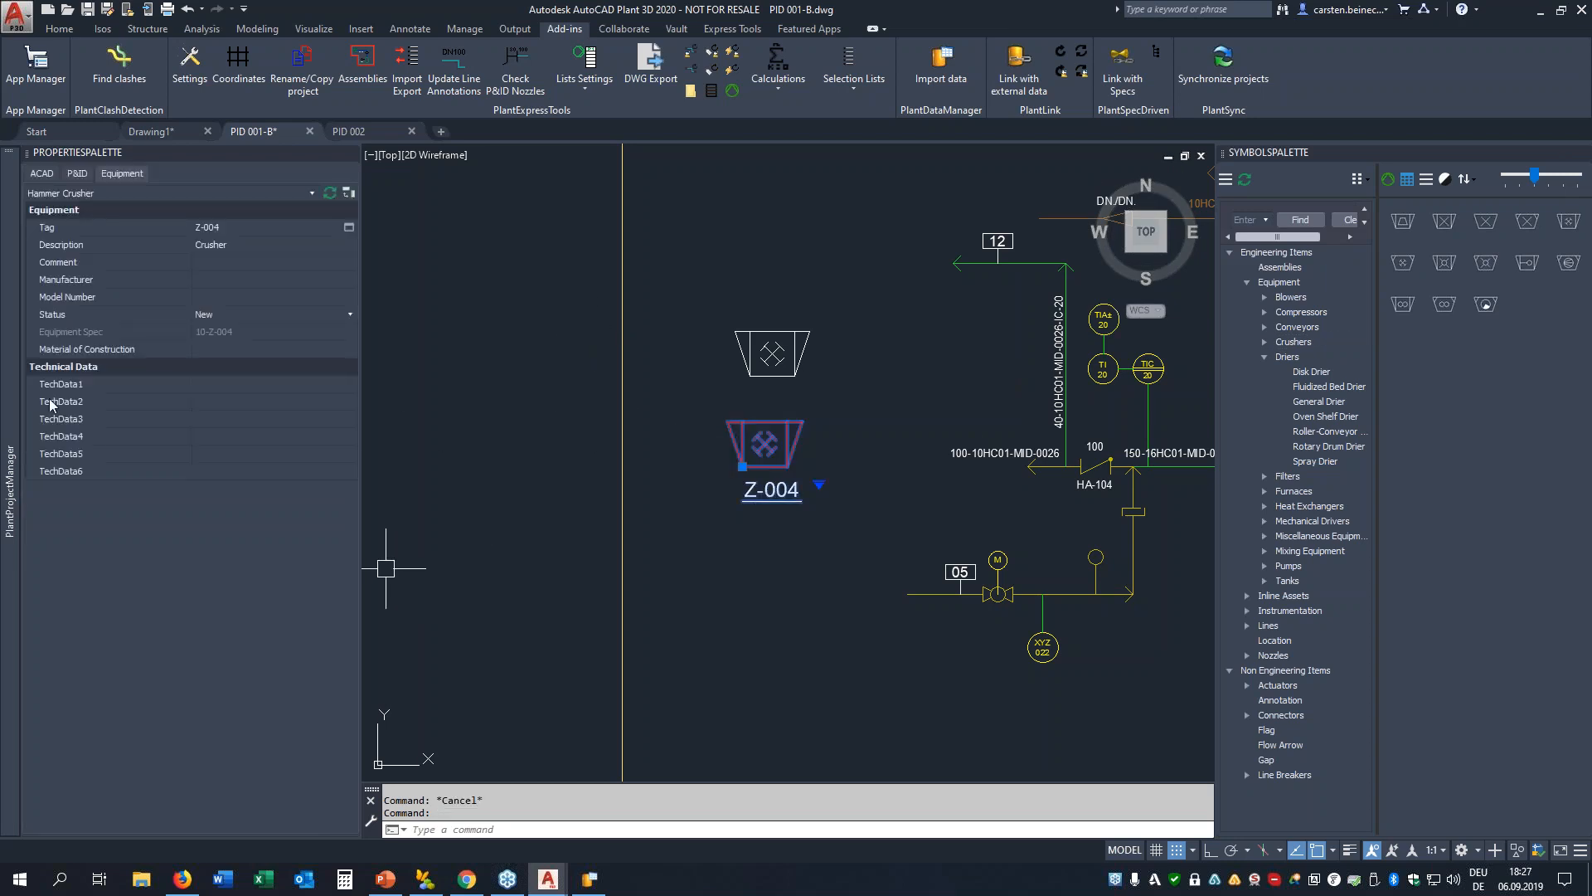
click(206, 299)
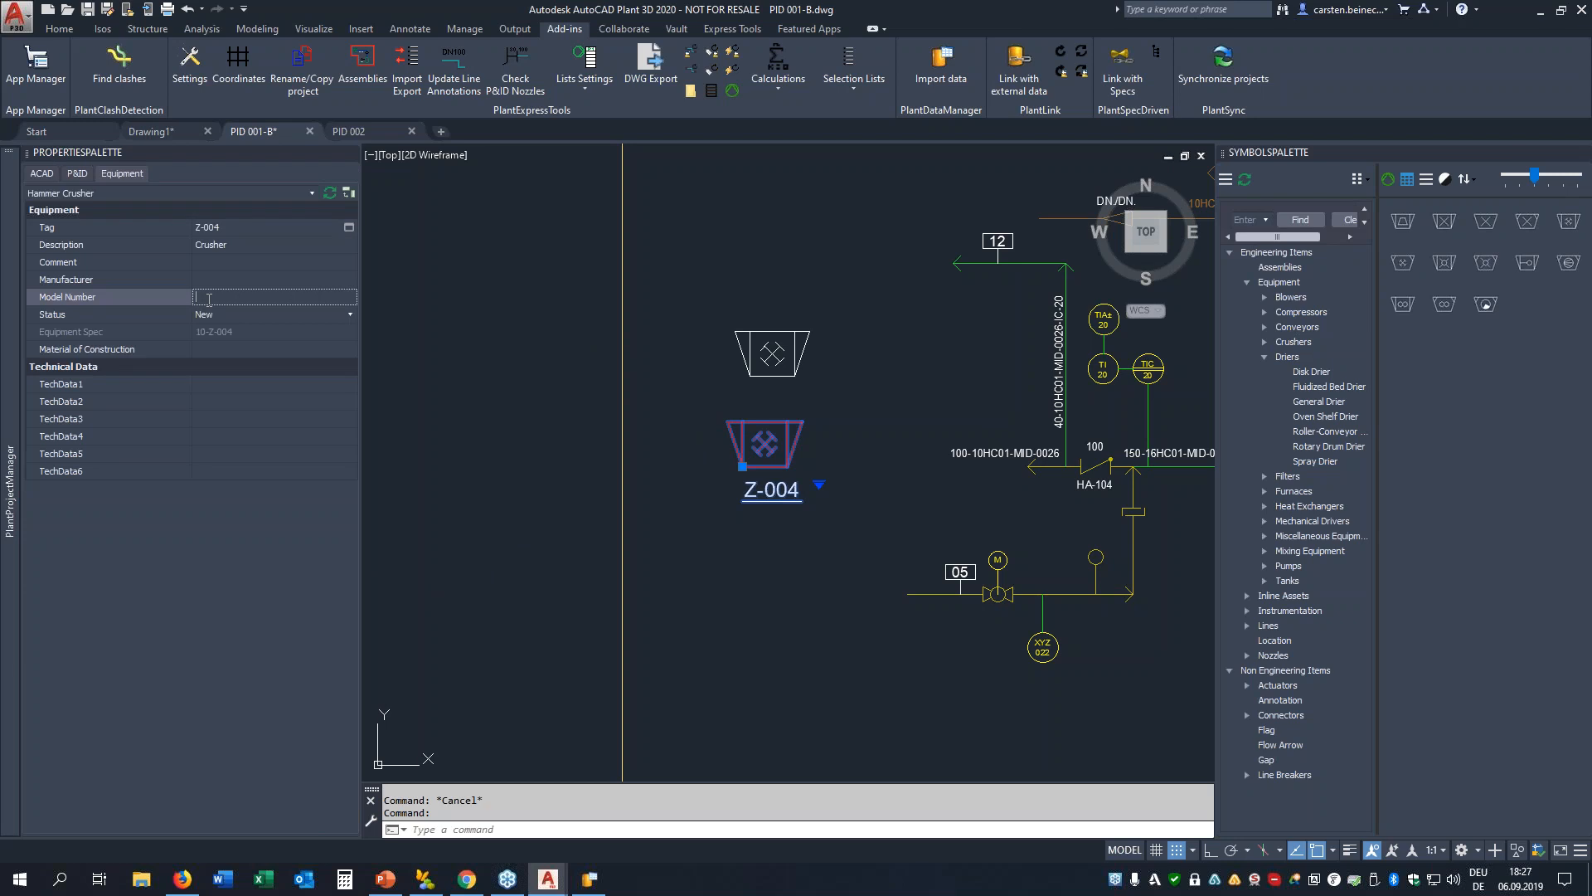
text(123)
key(Tab)
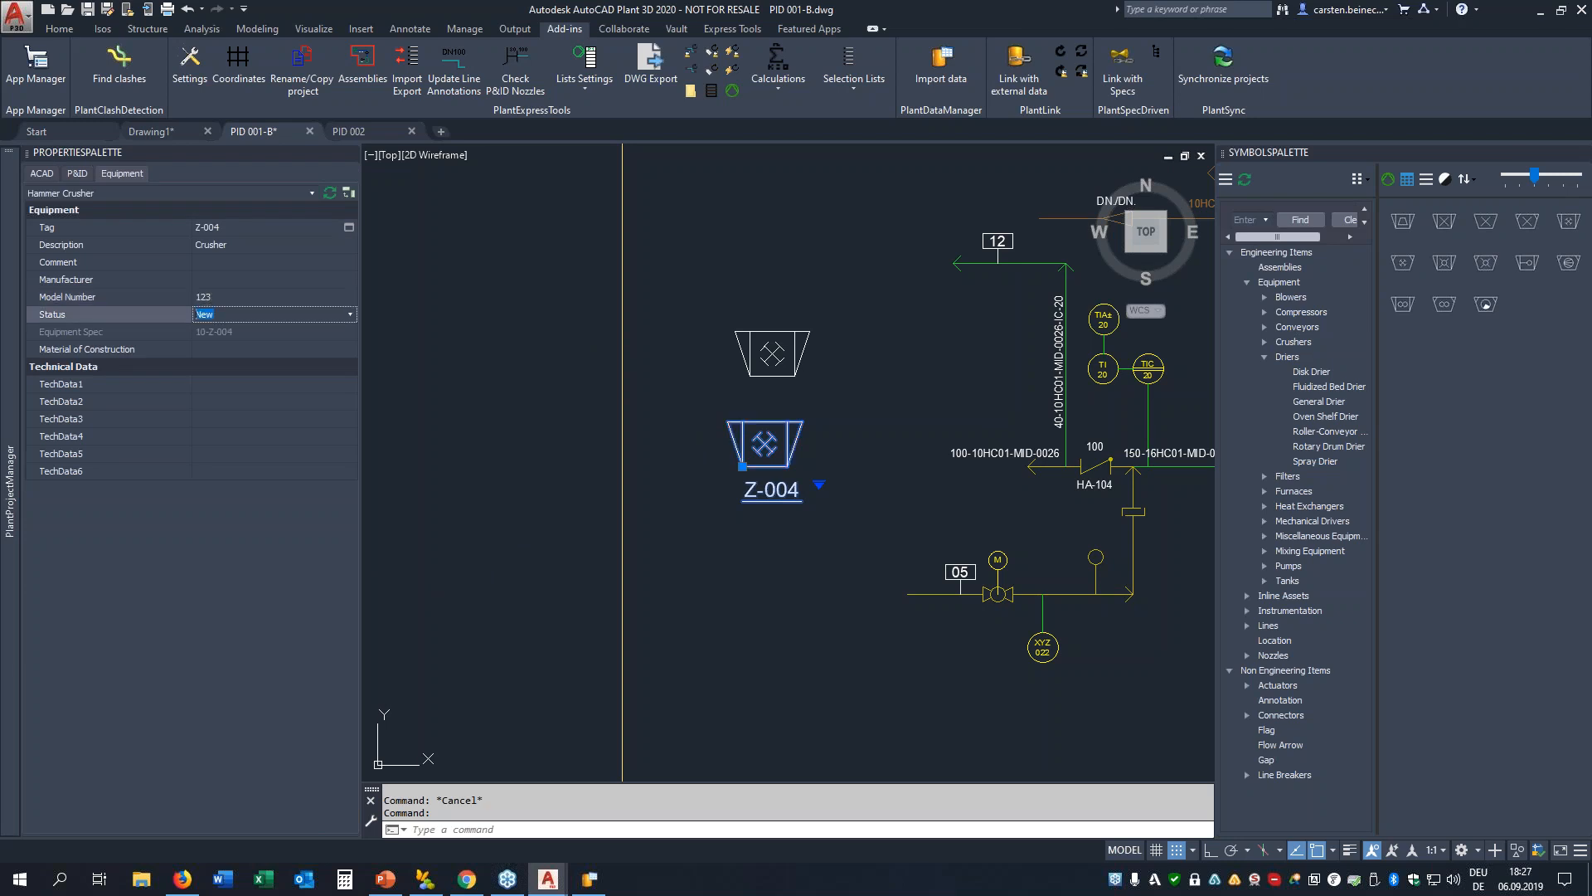
click(751, 580)
key(Escape)
key(Escape)
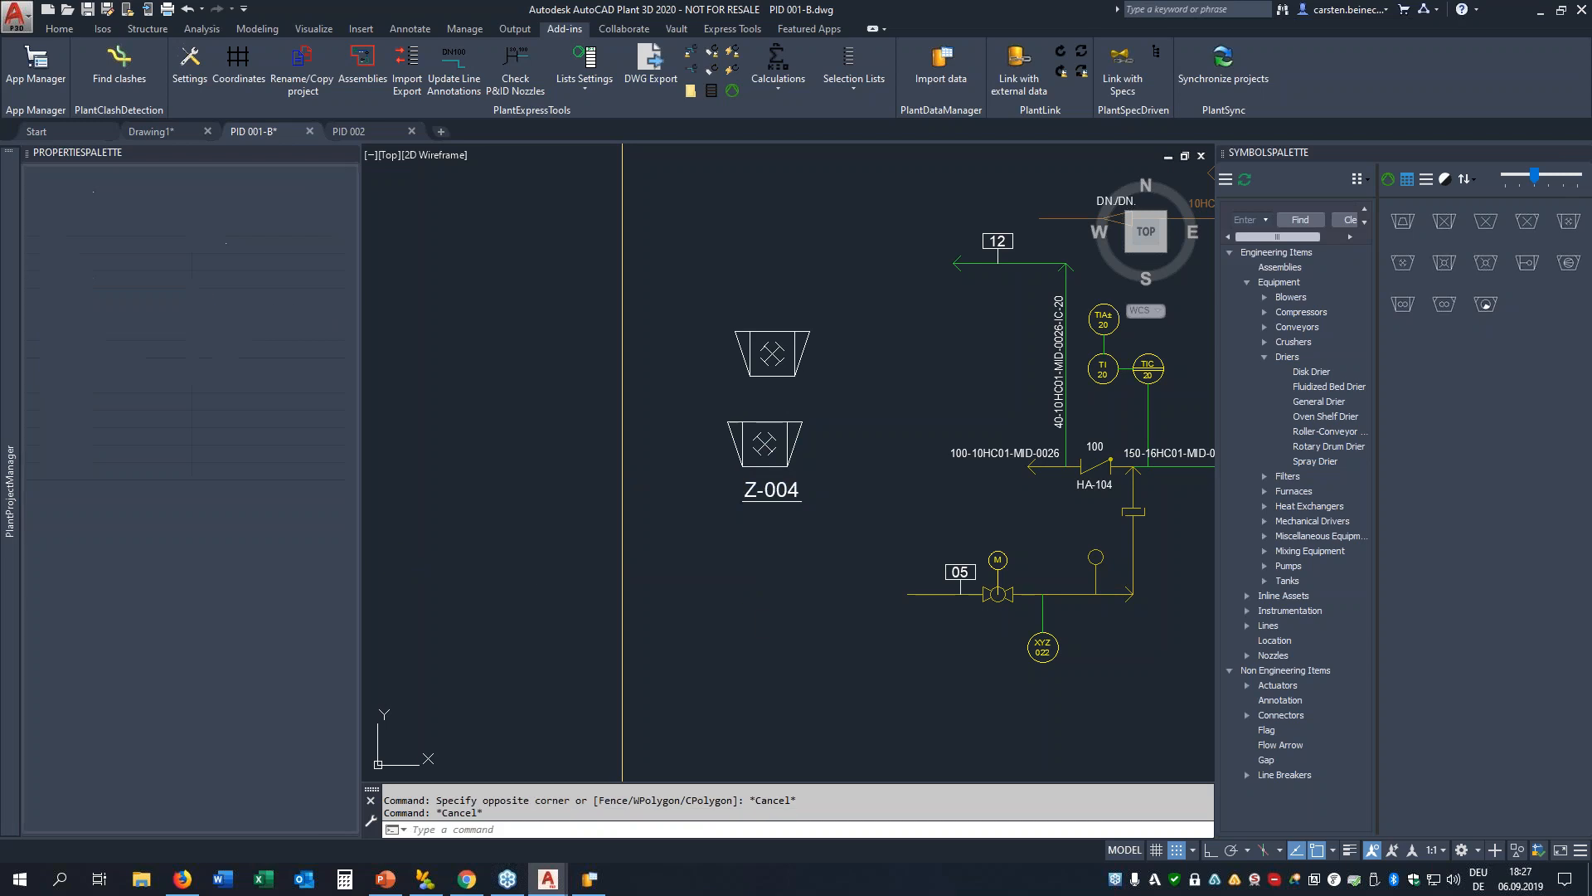
Delete the model number of hammer crusher Z-004 and clear the selection
click(764, 445)
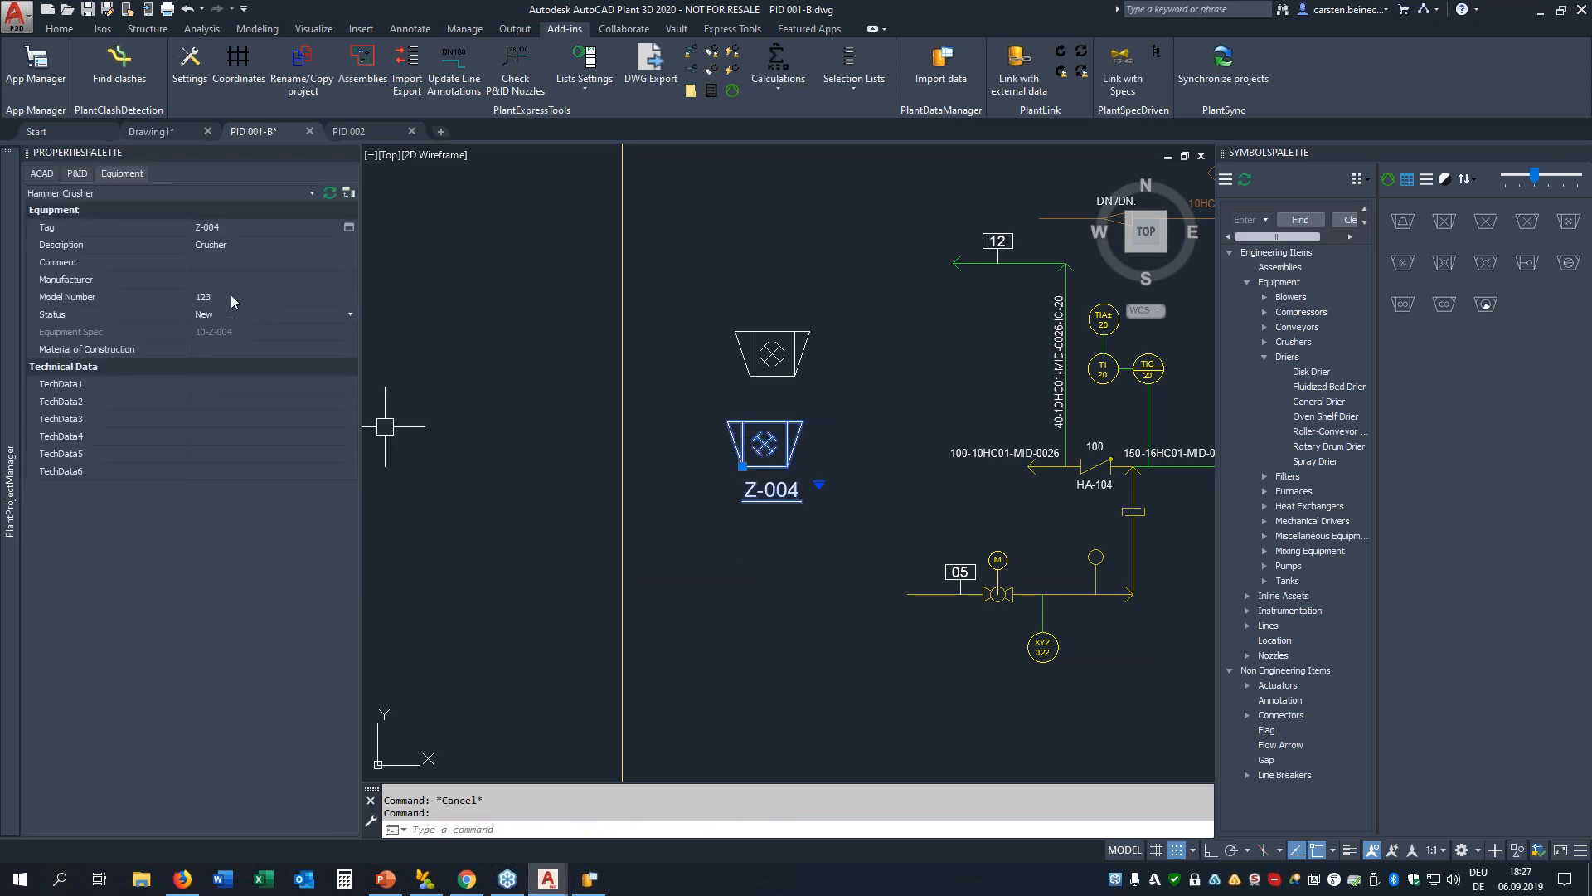
click(147, 302)
key(Delete)
key(Tab)
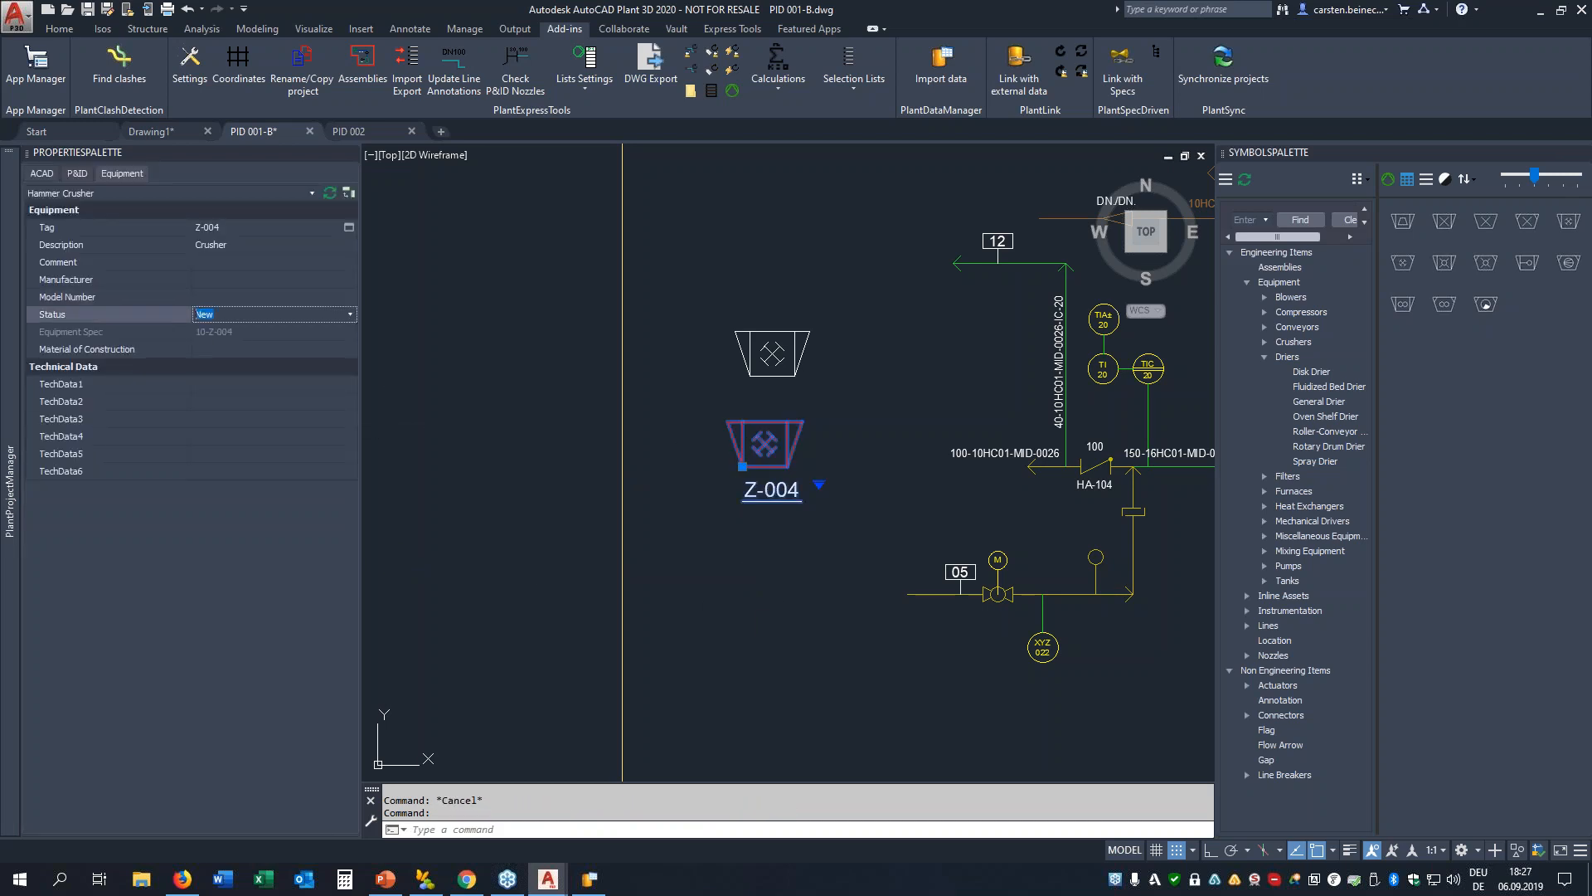
click(711, 522)
key(Escape)
key(Escape)
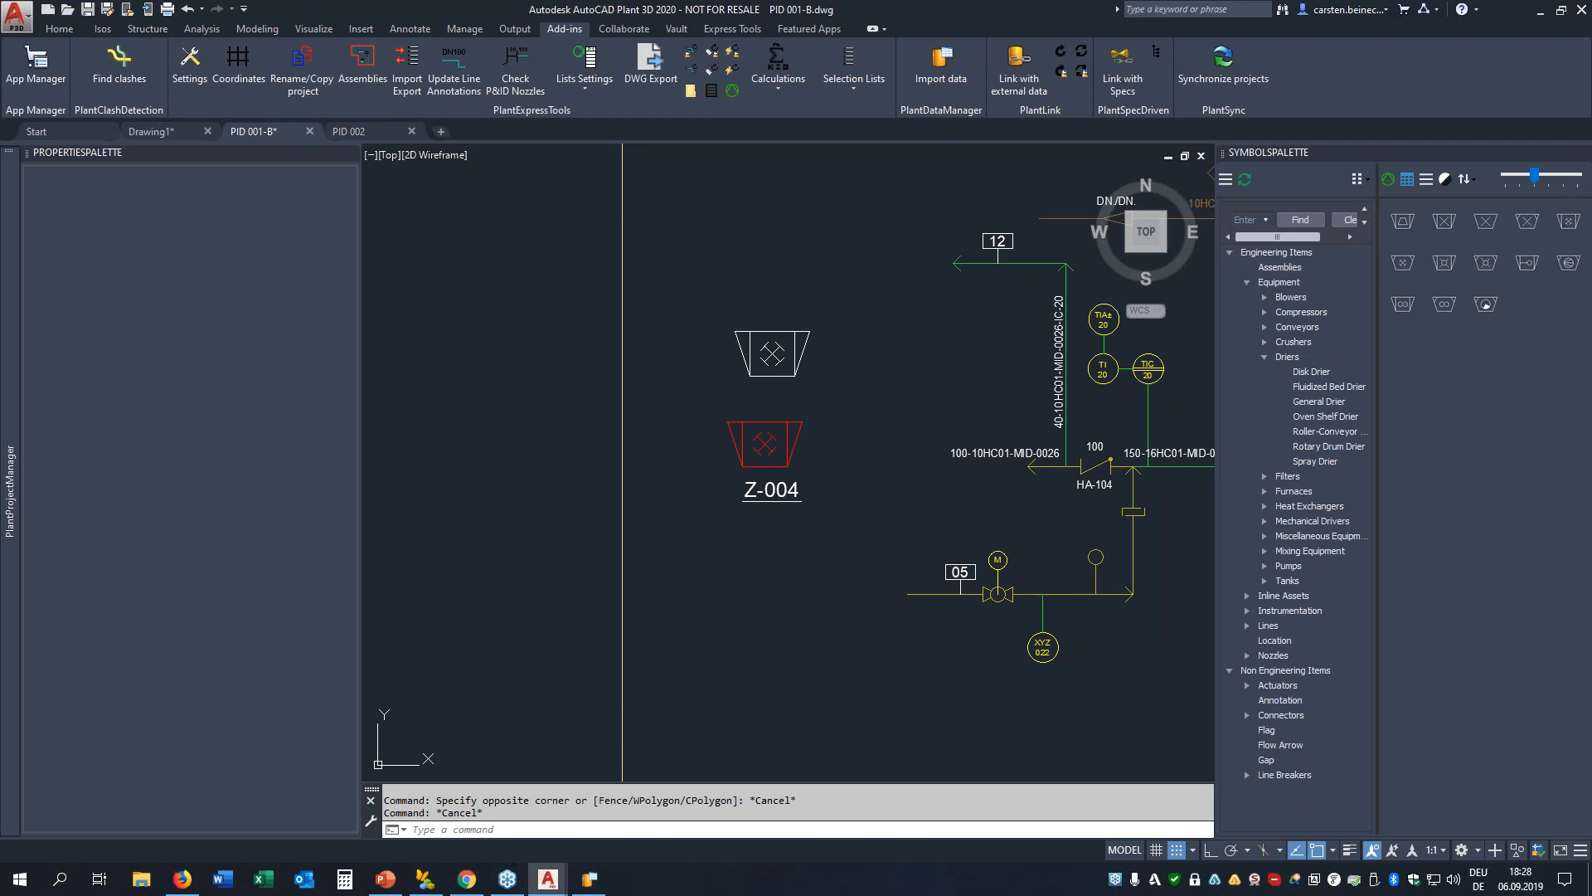
click(825, 432)
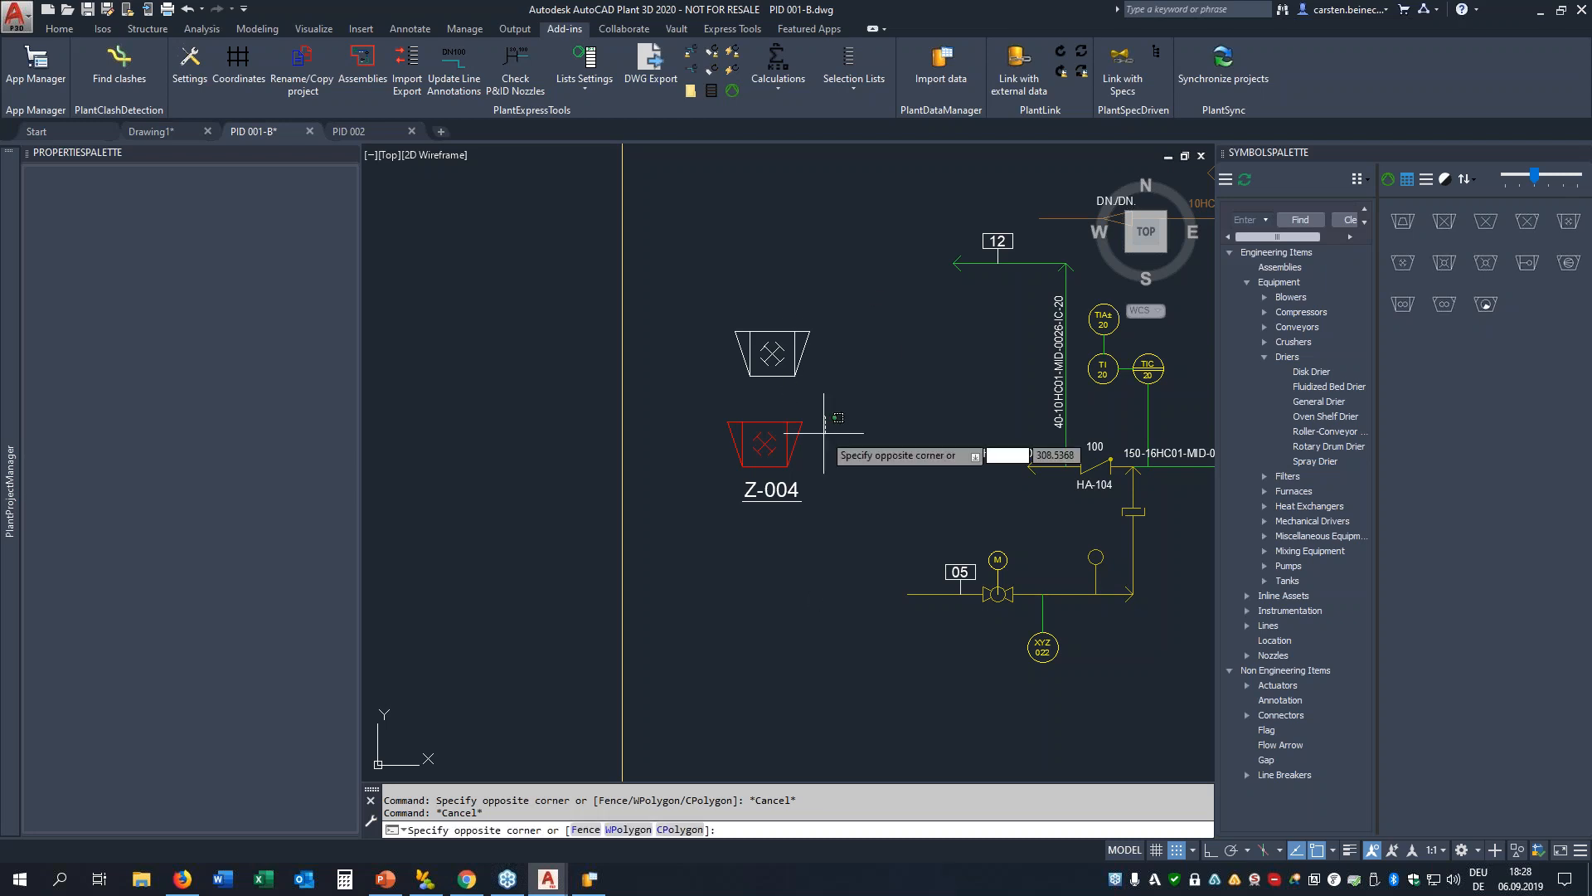
key(Escape)
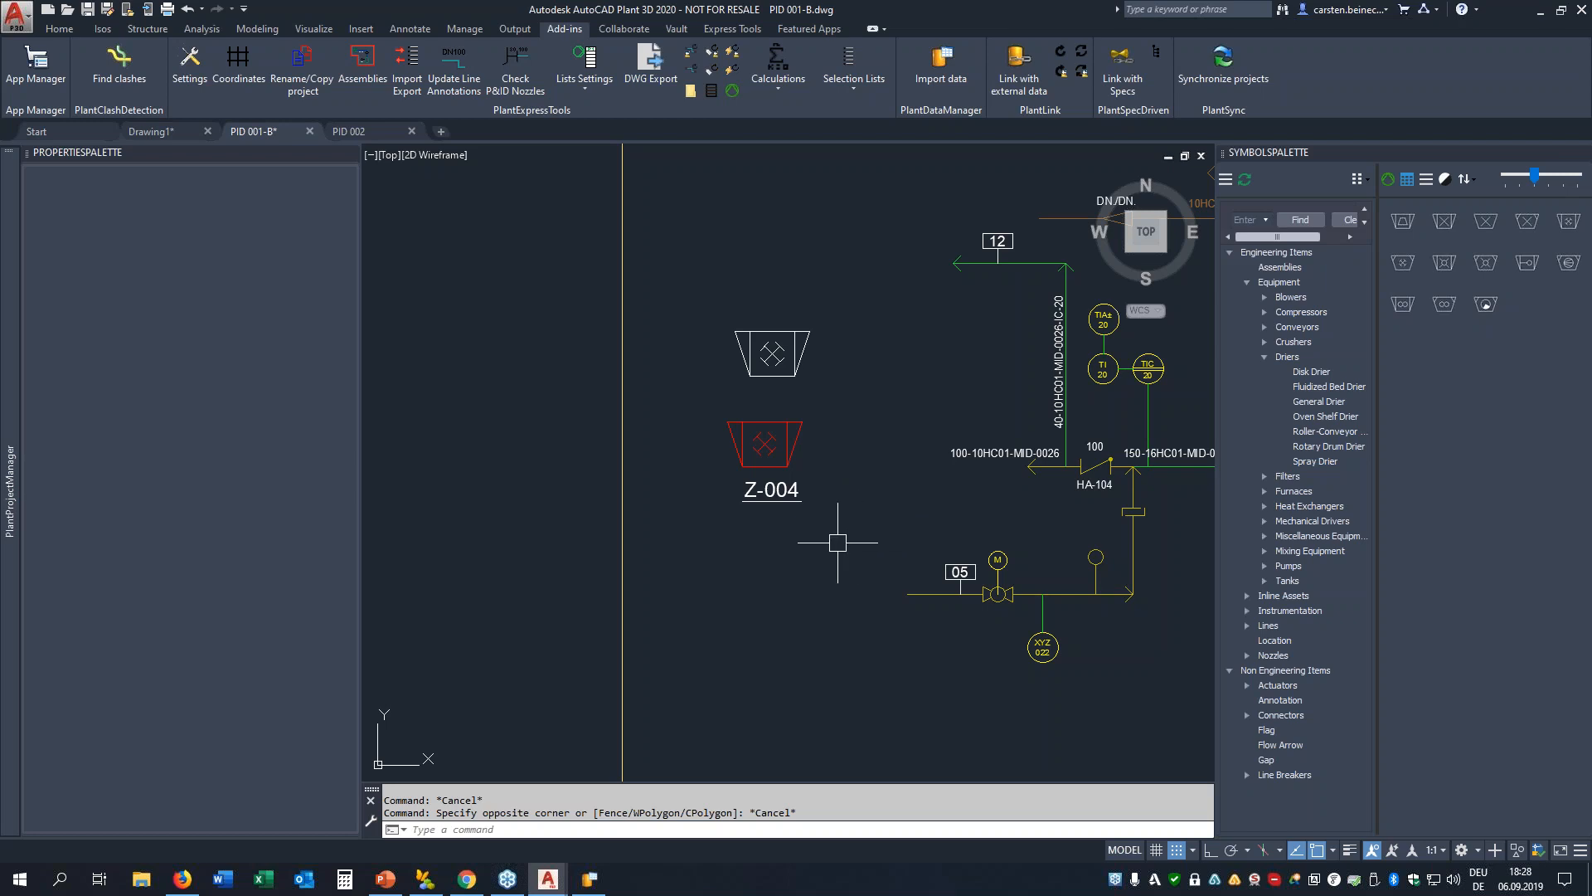
Examine control valve CV-256 below vessel B-655 and its leader connection to instrument GOS- 256, then clear the selection
scroll(679, 536, down, 2)
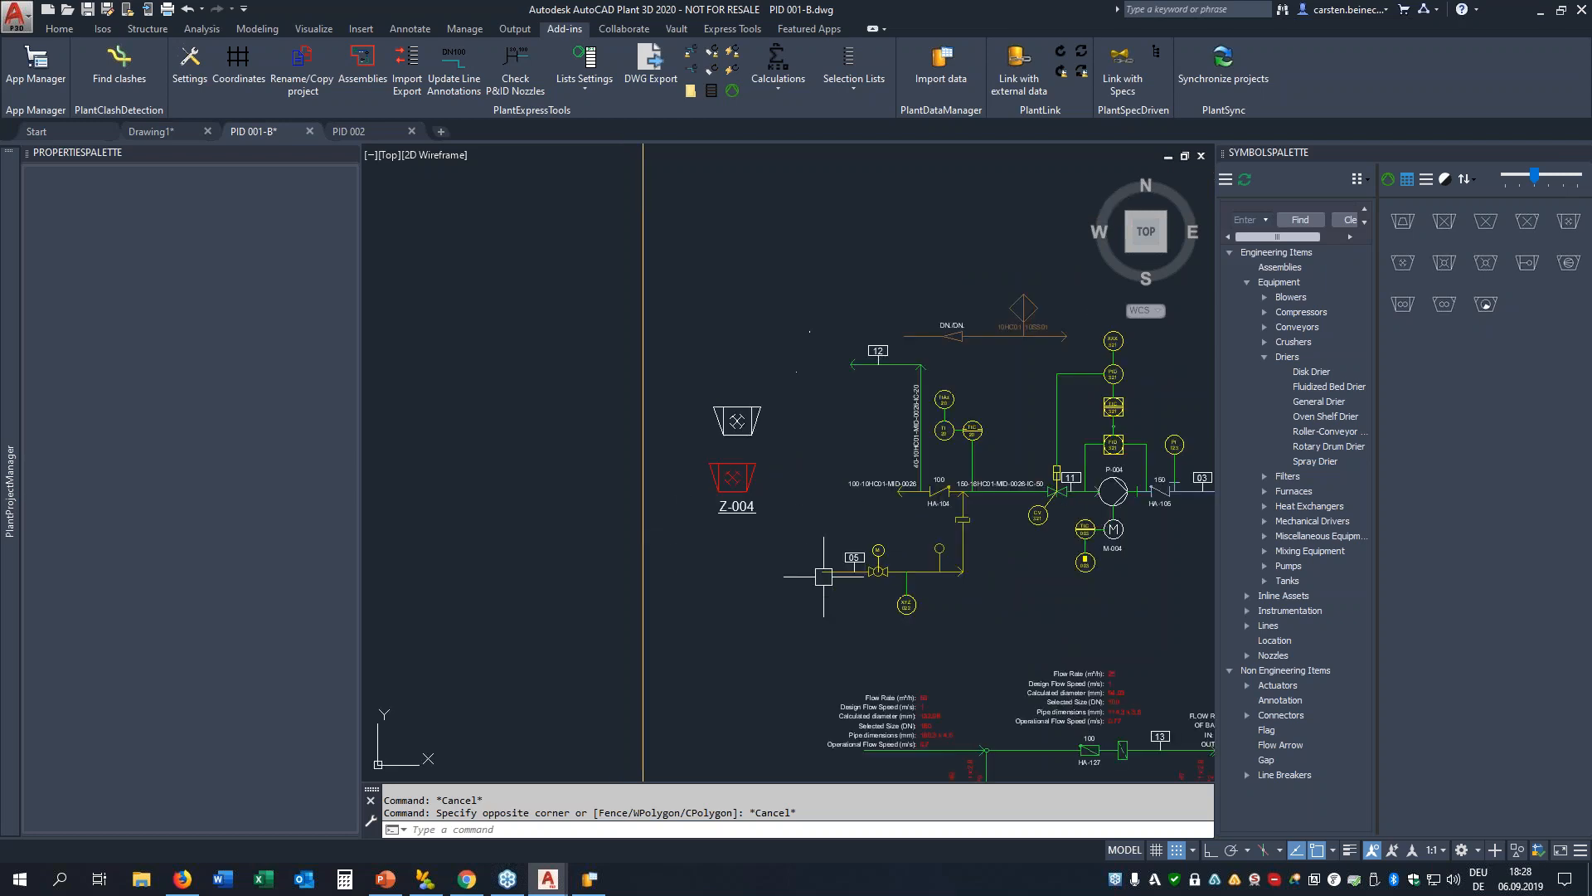
mouse_move(992, 541)
middle_down()
mouse_move(587, 488)
mouse_move(632, 515)
middle_up()
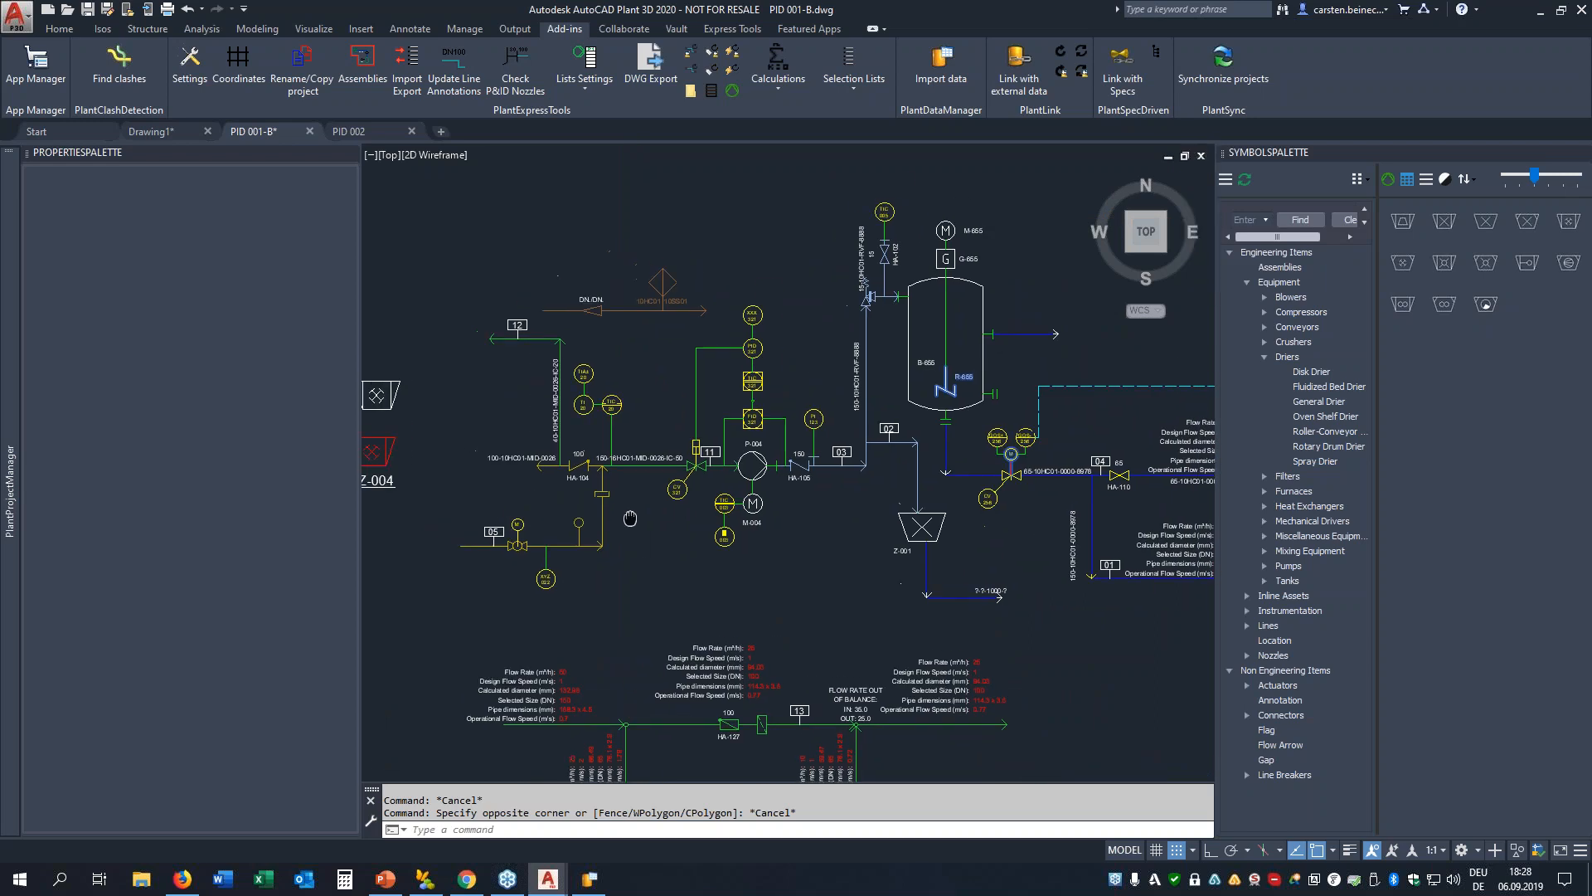
scroll(714, 404, up, 2)
scroll(699, 513, up, 2)
middle_drag(705, 463, 299, 491)
middle_drag(1010, 541, 780, 514)
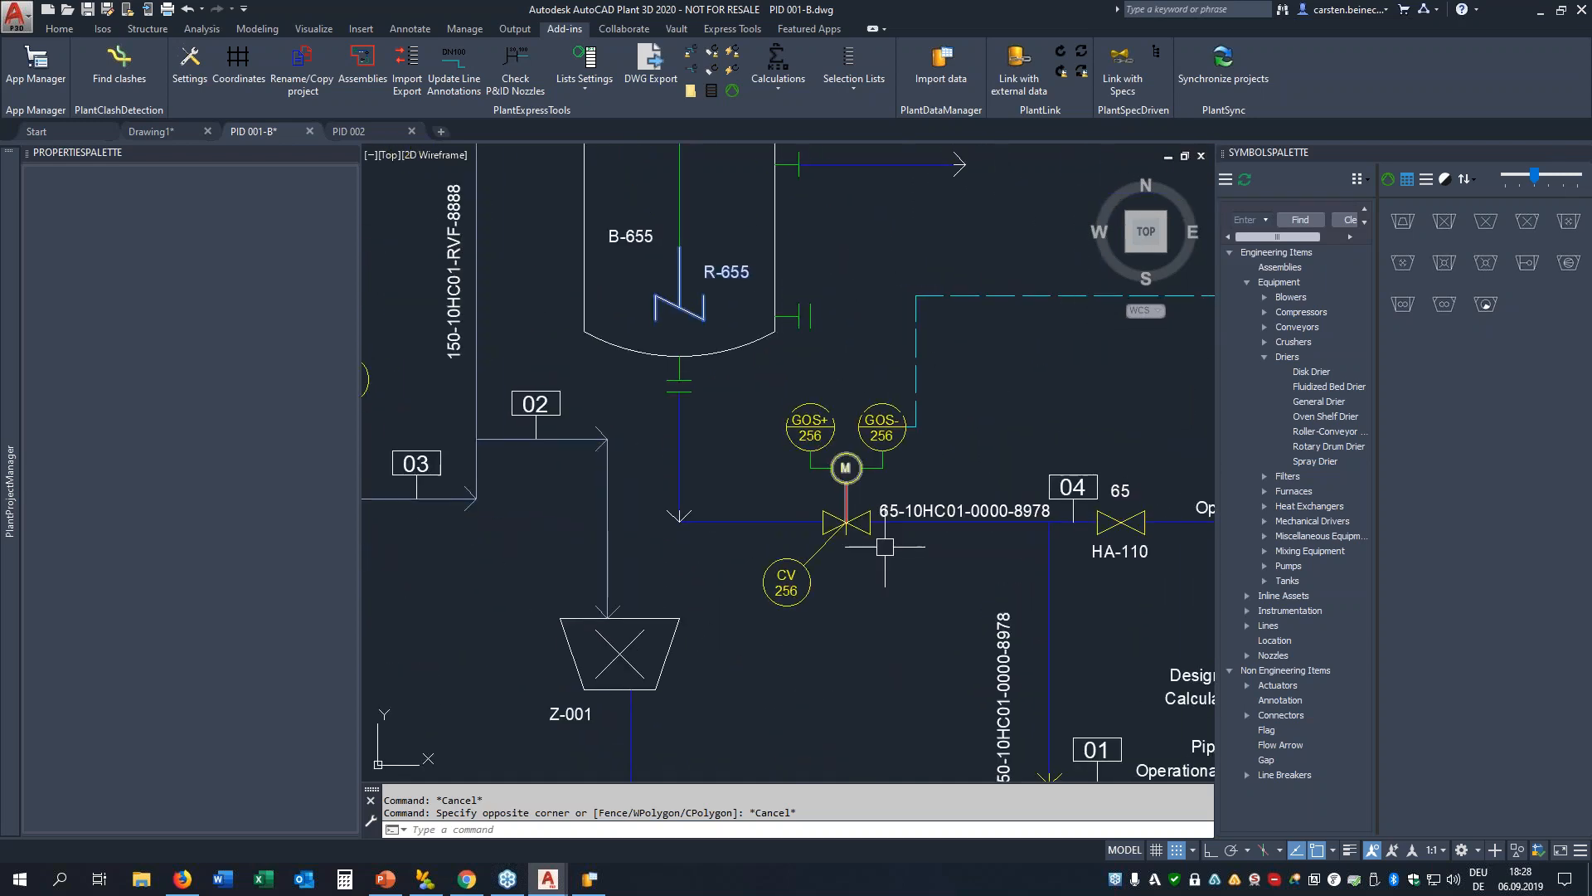
scroll(867, 531, up, 2)
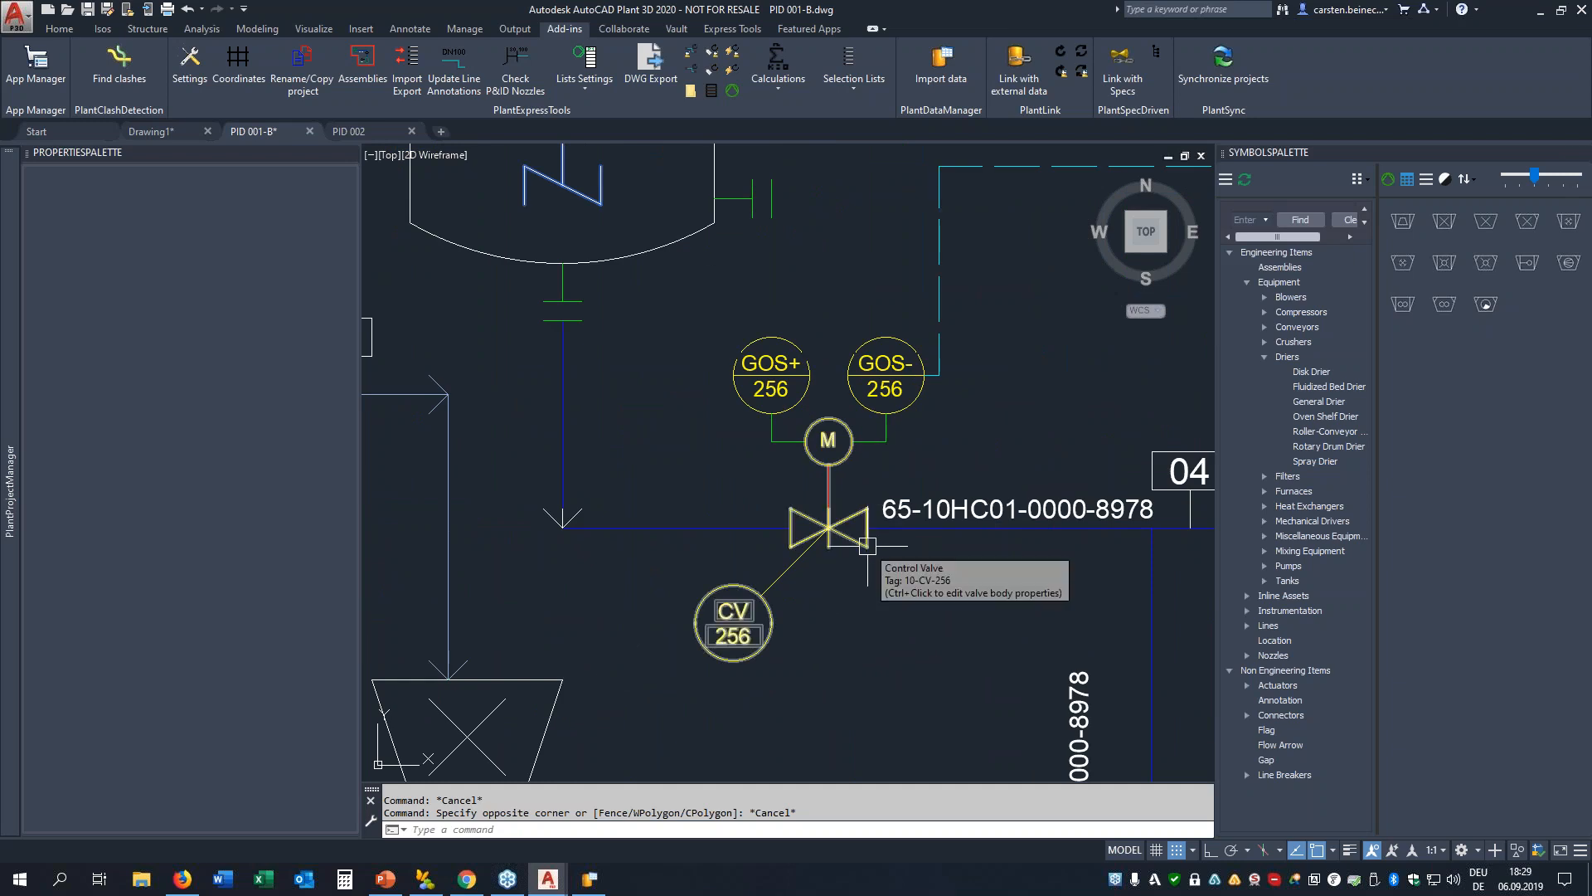
click(868, 546)
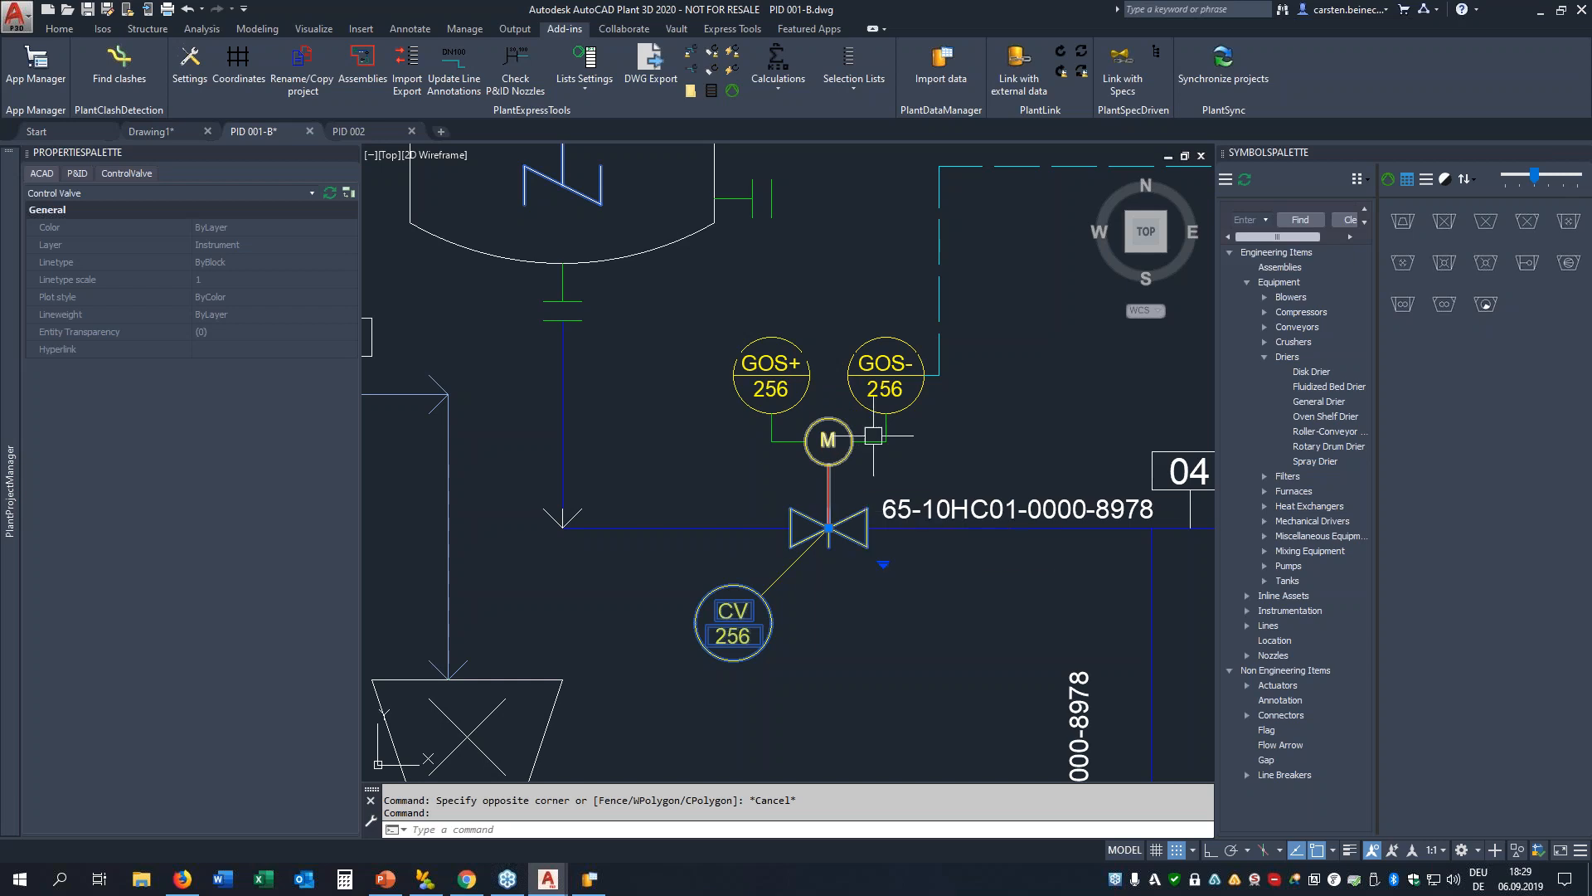
key(Escape)
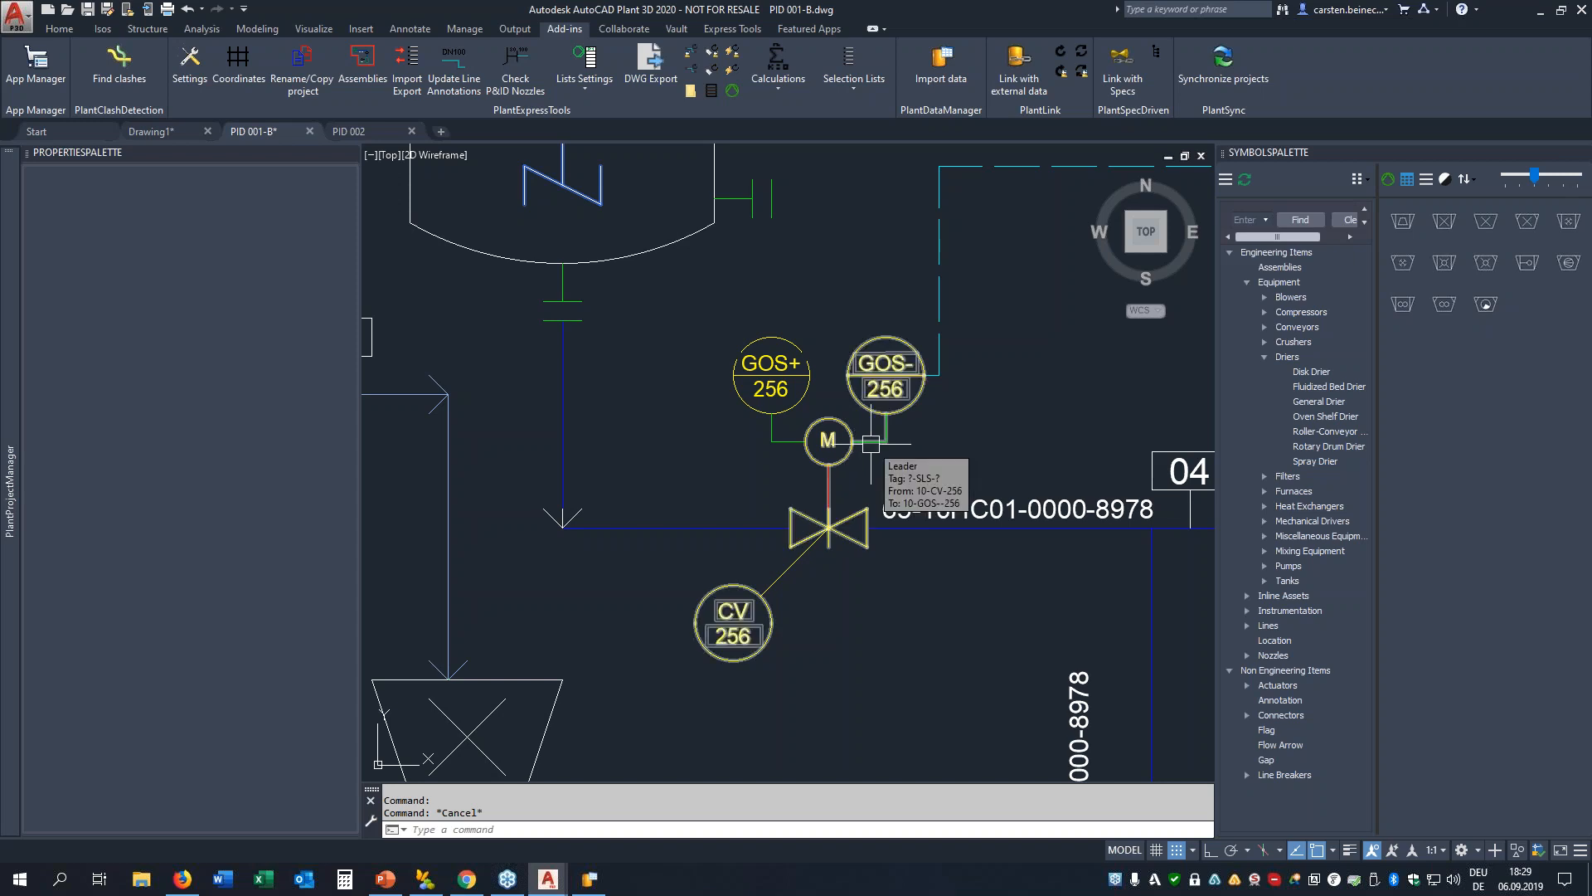
click(871, 444)
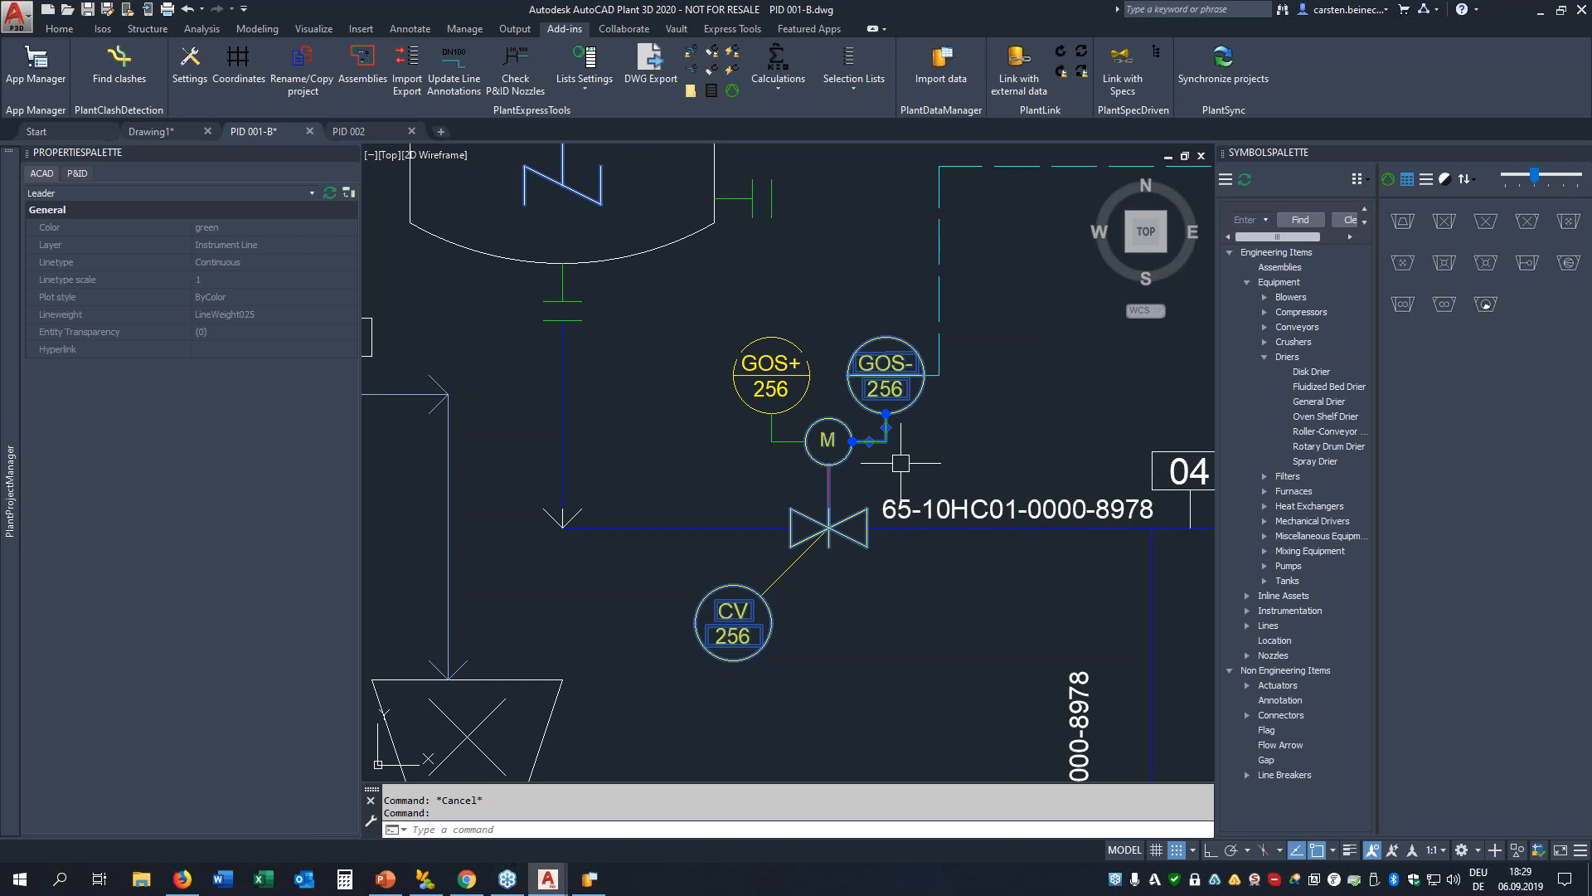
key(Escape)
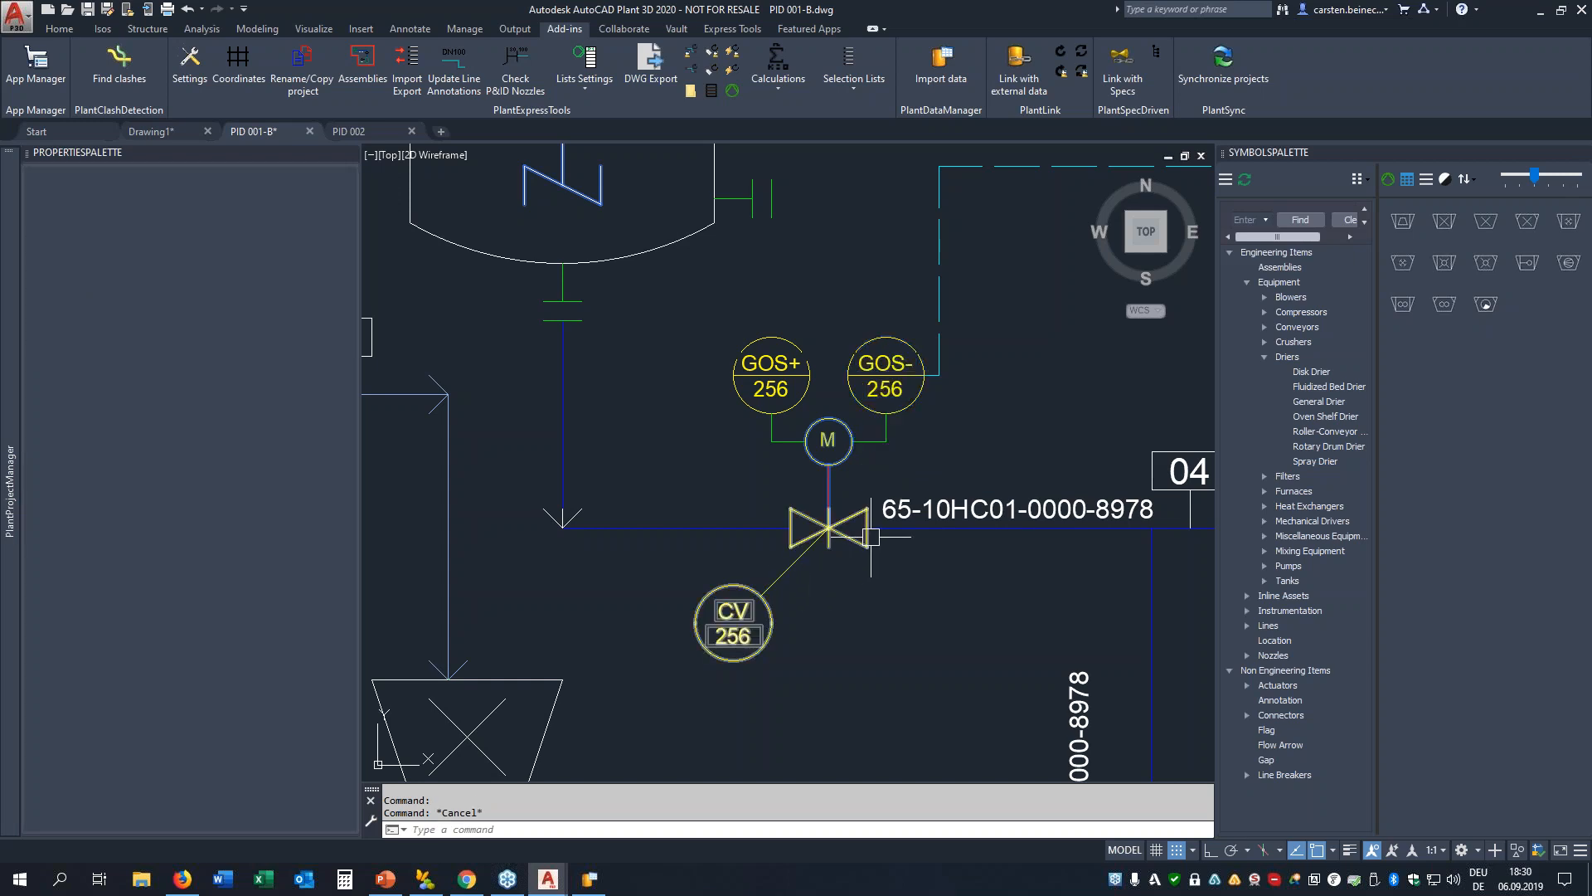
Assign loop number 260 to the tag of control valve CV-256 and clear the selection
click(862, 540)
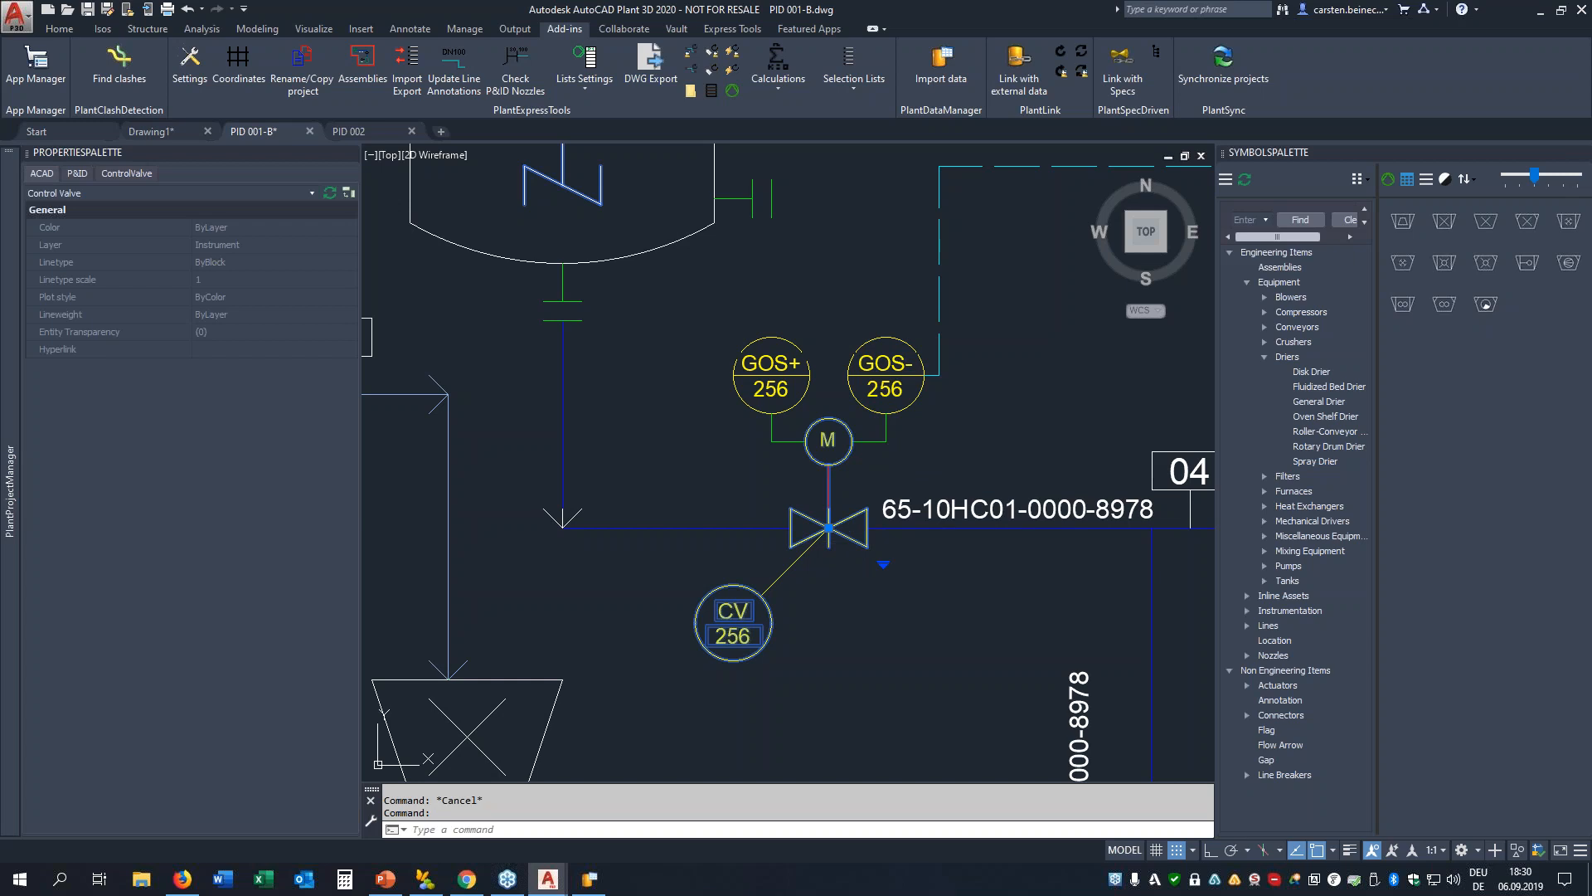
right_click(891, 308)
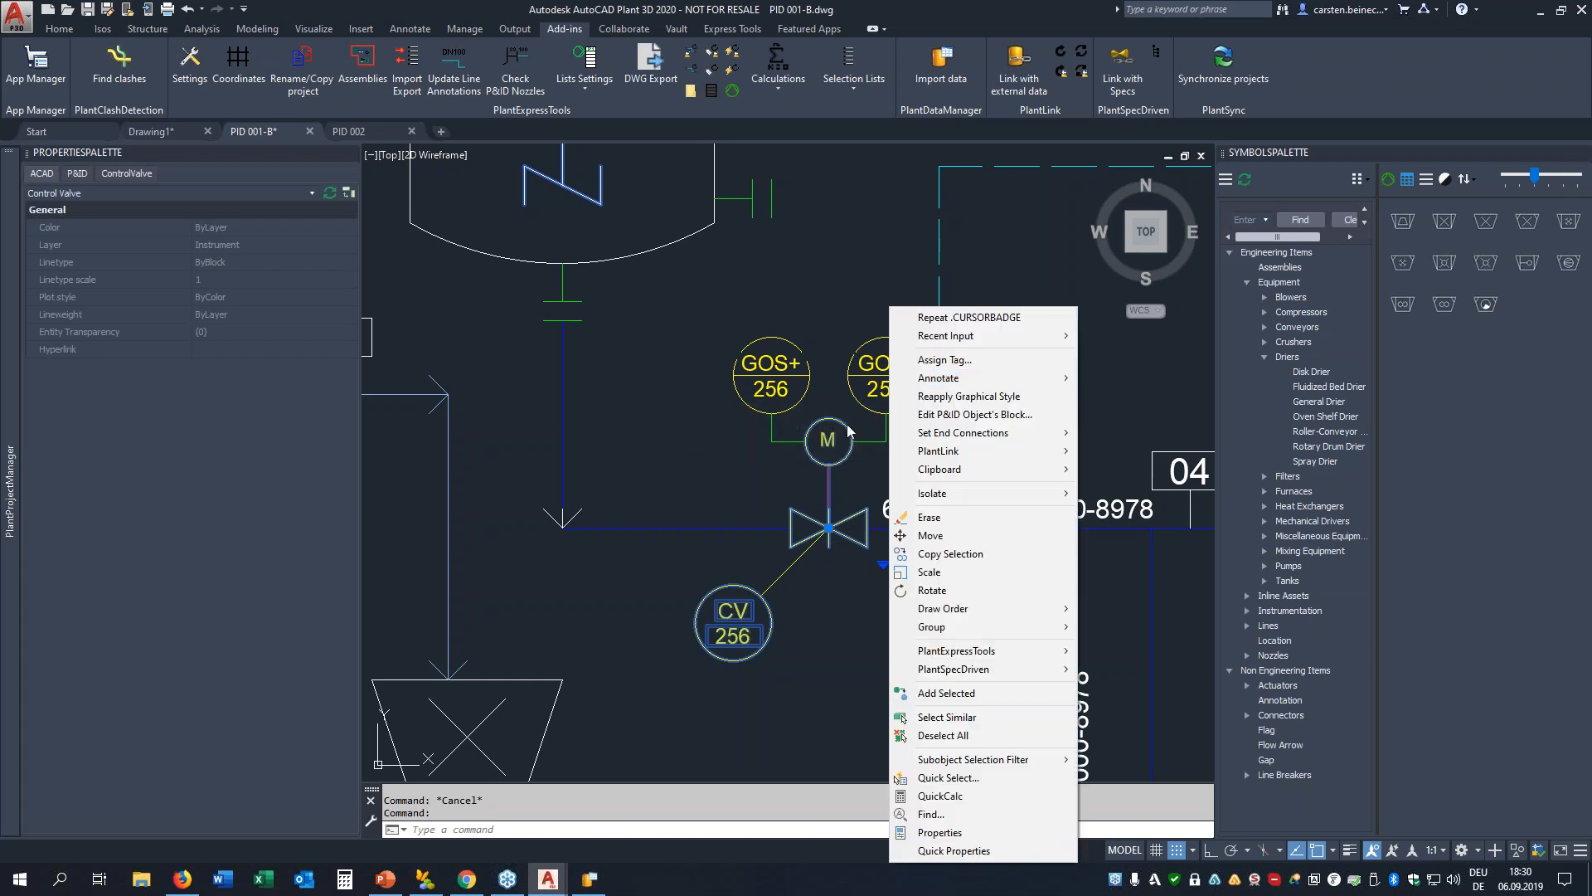
click(928, 361)
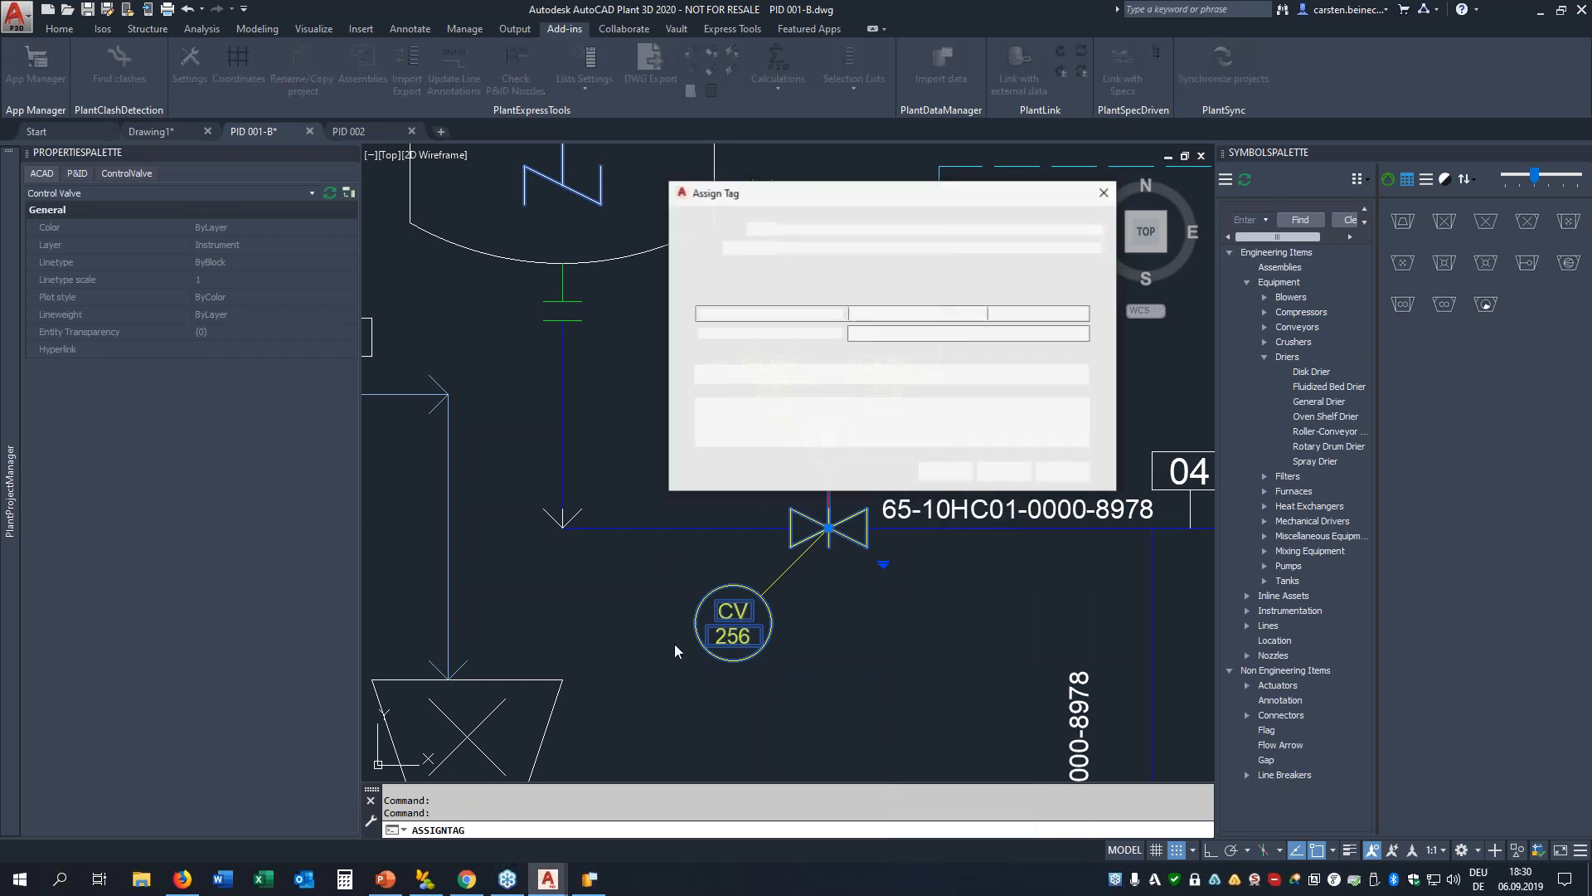
double_click(808, 353)
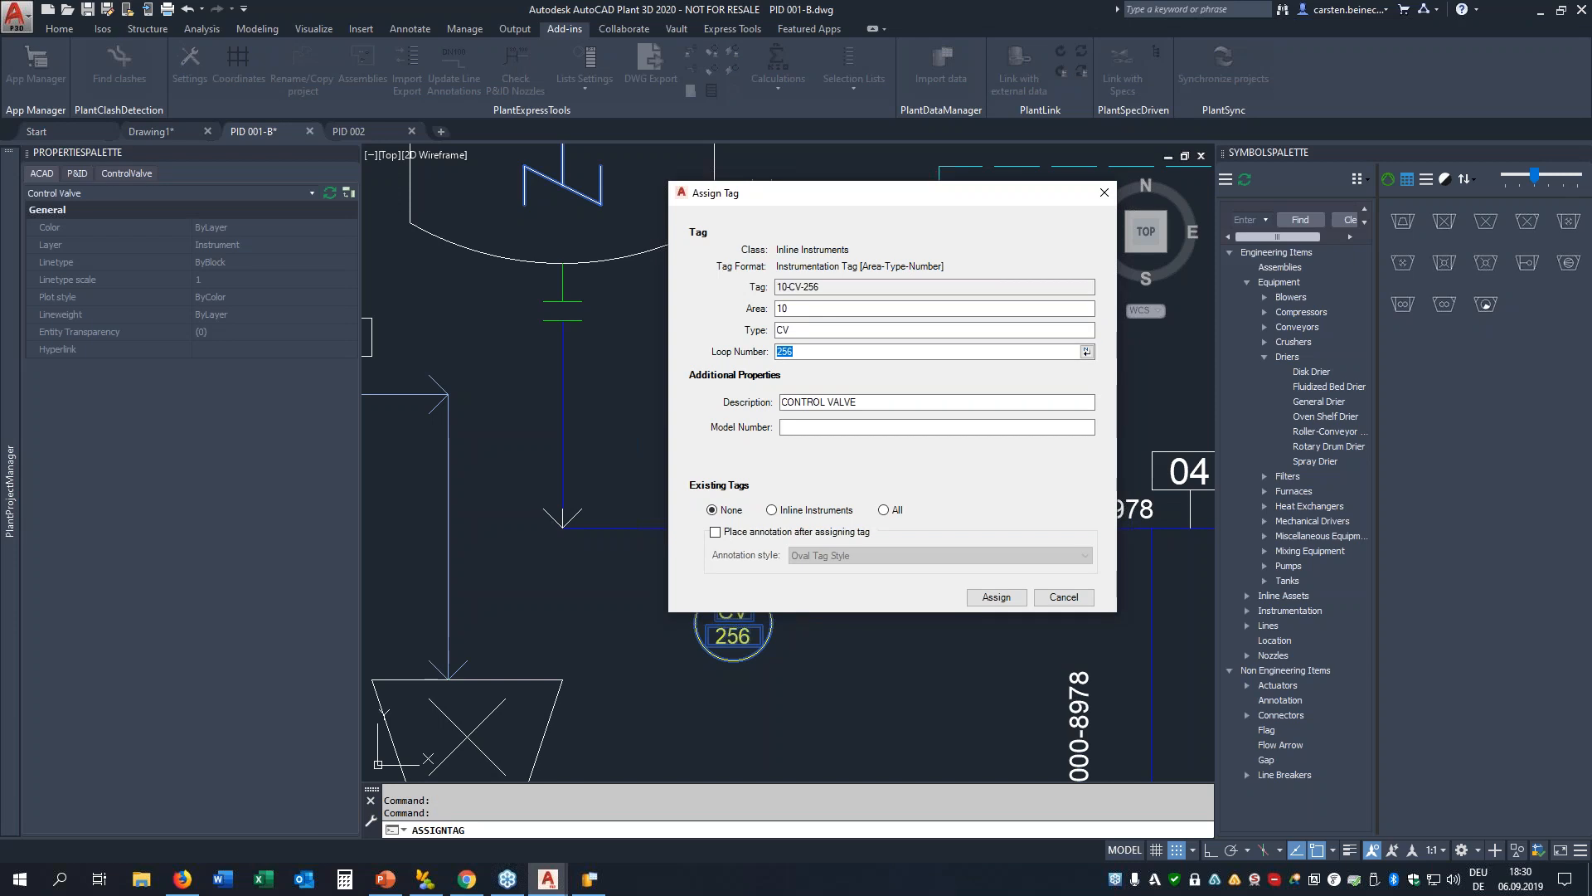
text(260)
key(Return)
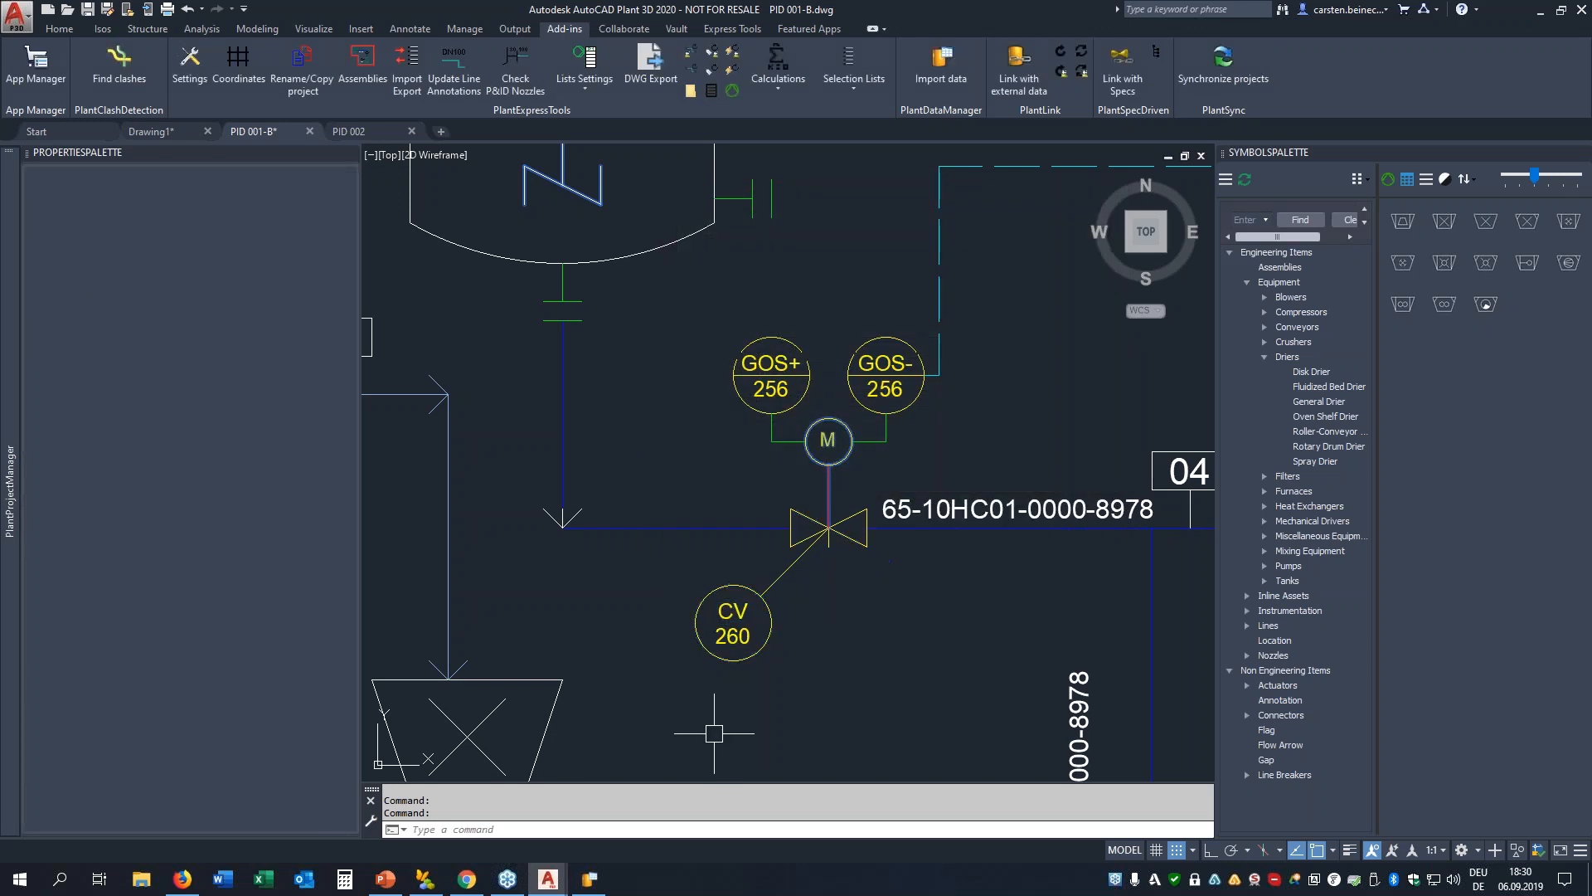
key(Escape)
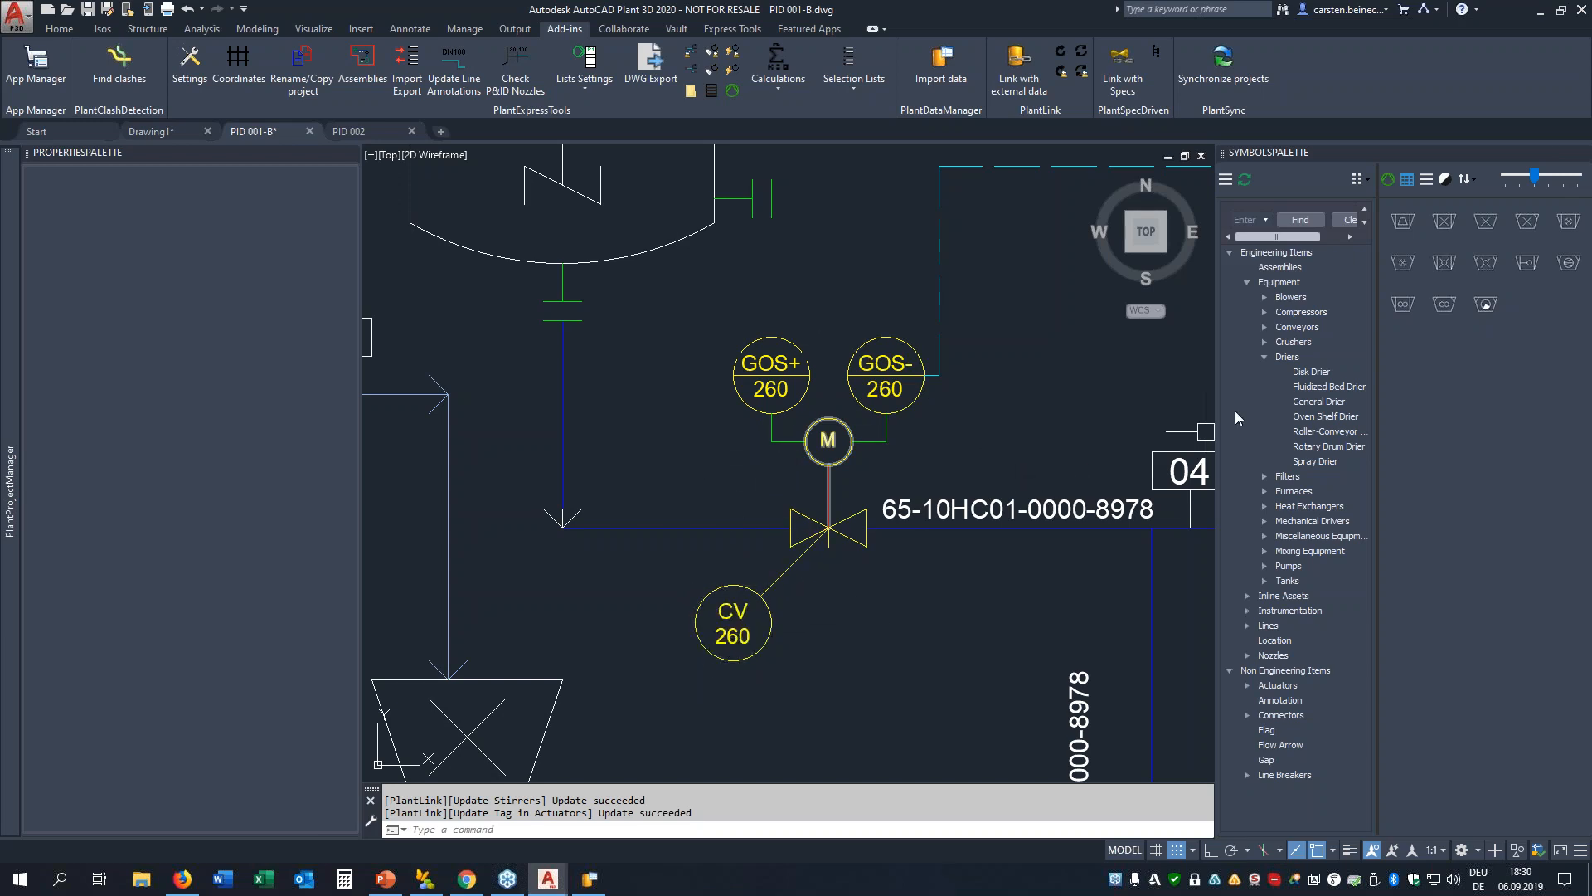
scroll(1021, 516, down, 5)
scroll(954, 485, up, 4)
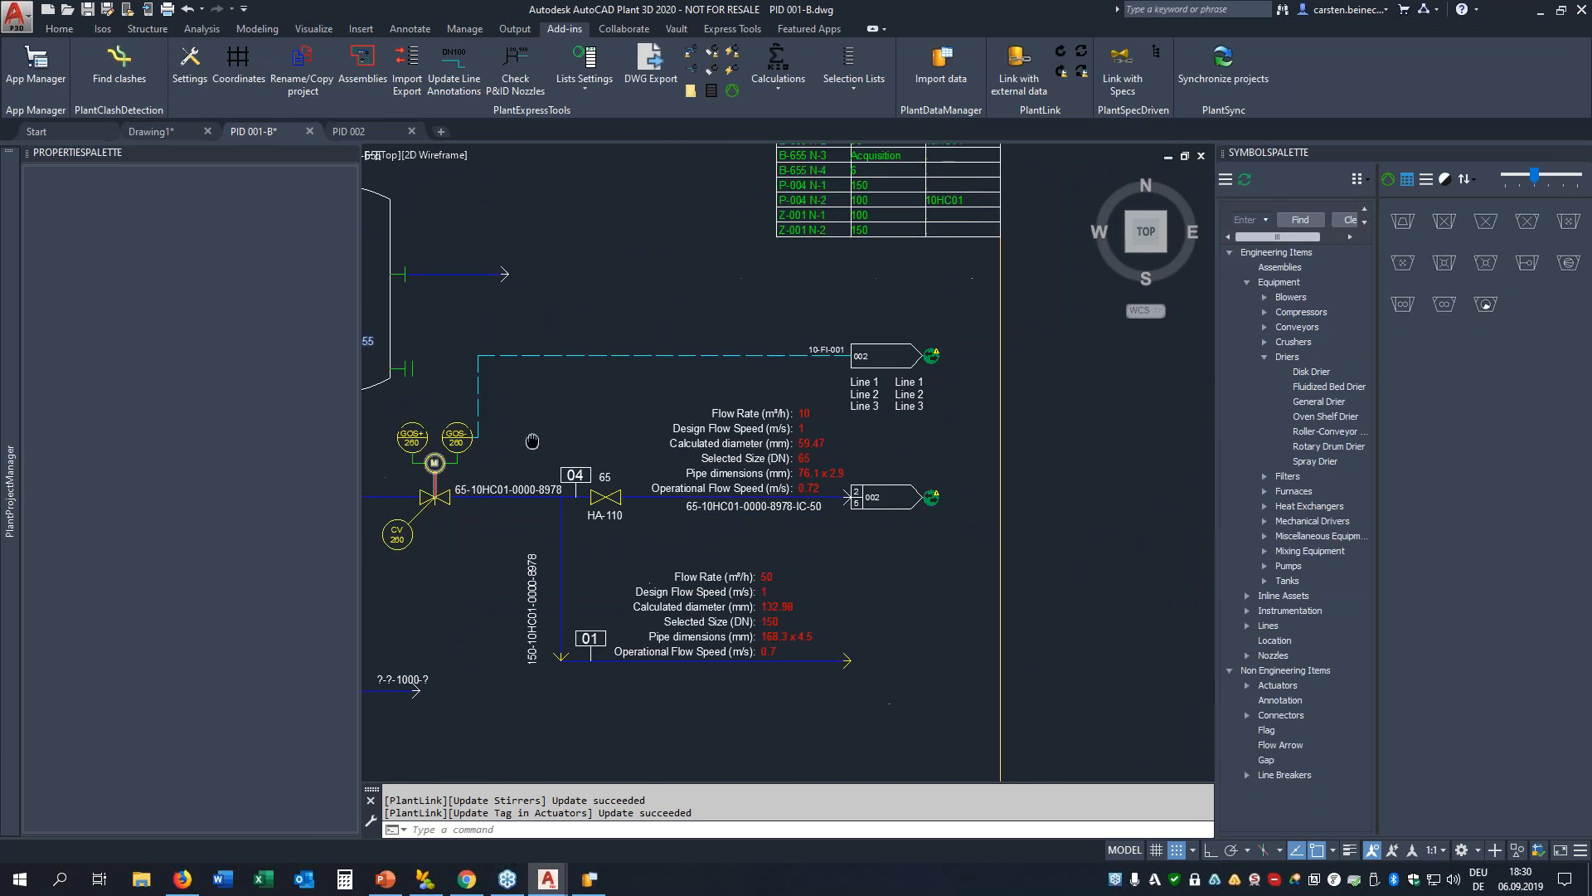
scroll(834, 345, up, 3)
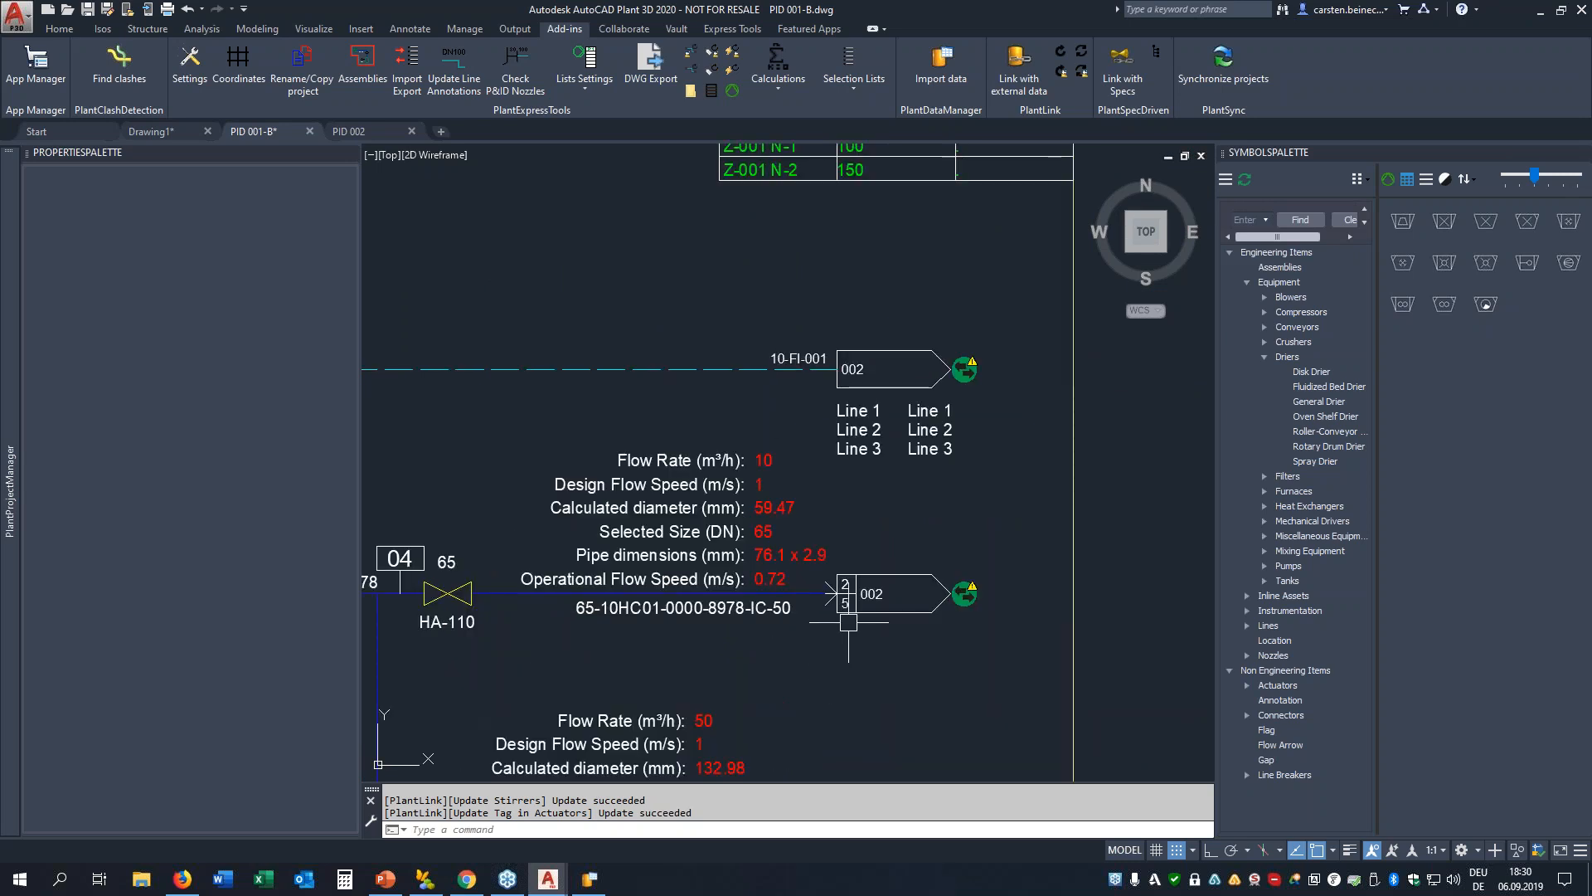
scroll(850, 623, up, 2)
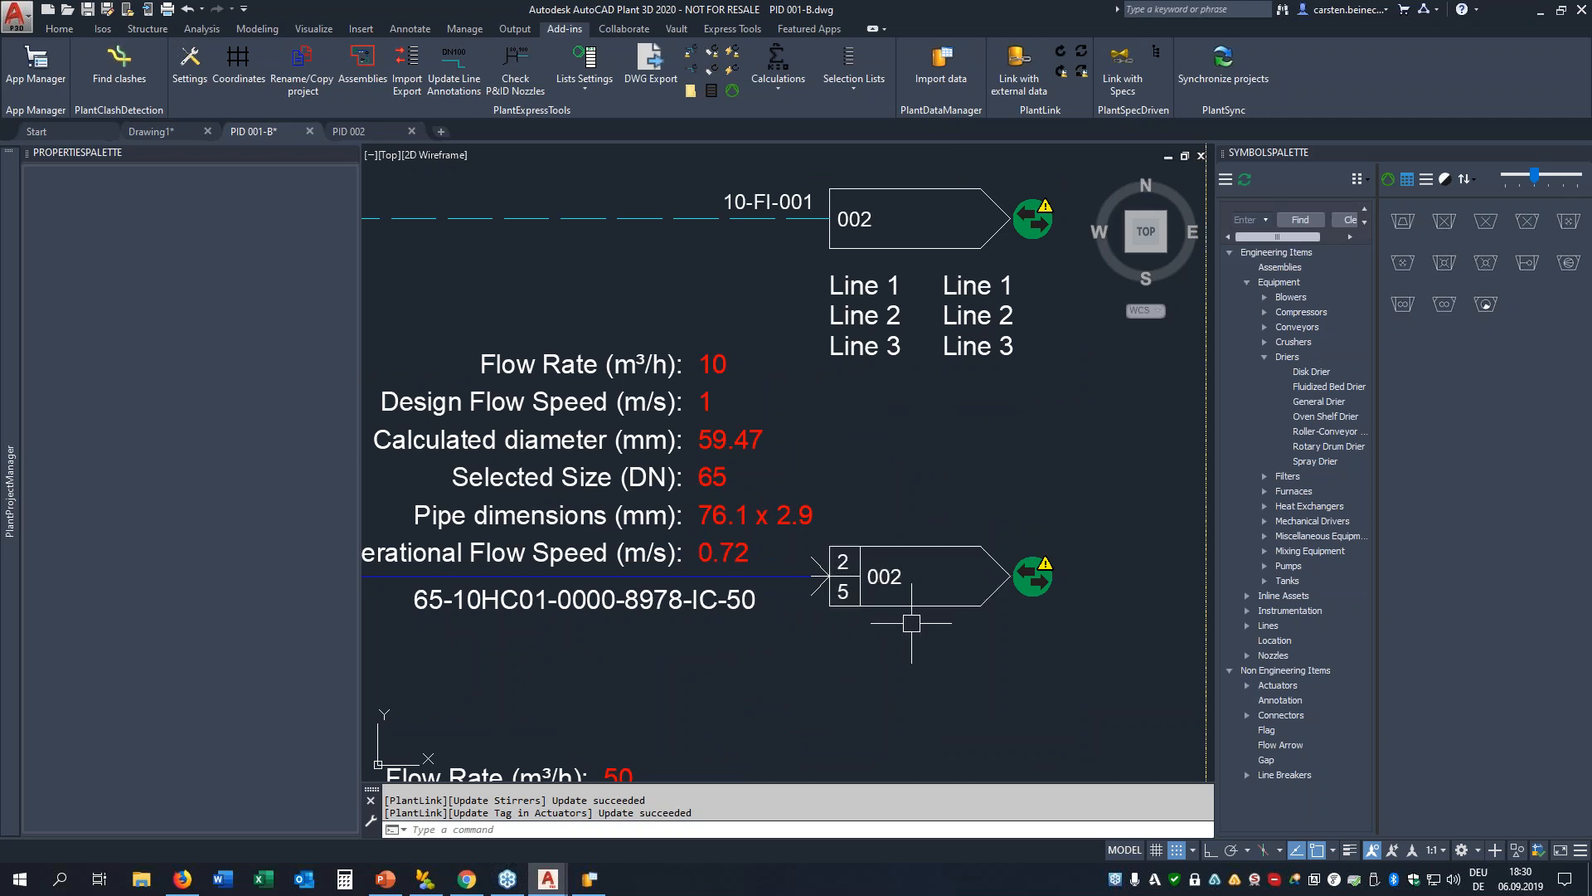
scroll(912, 623, down, 2)
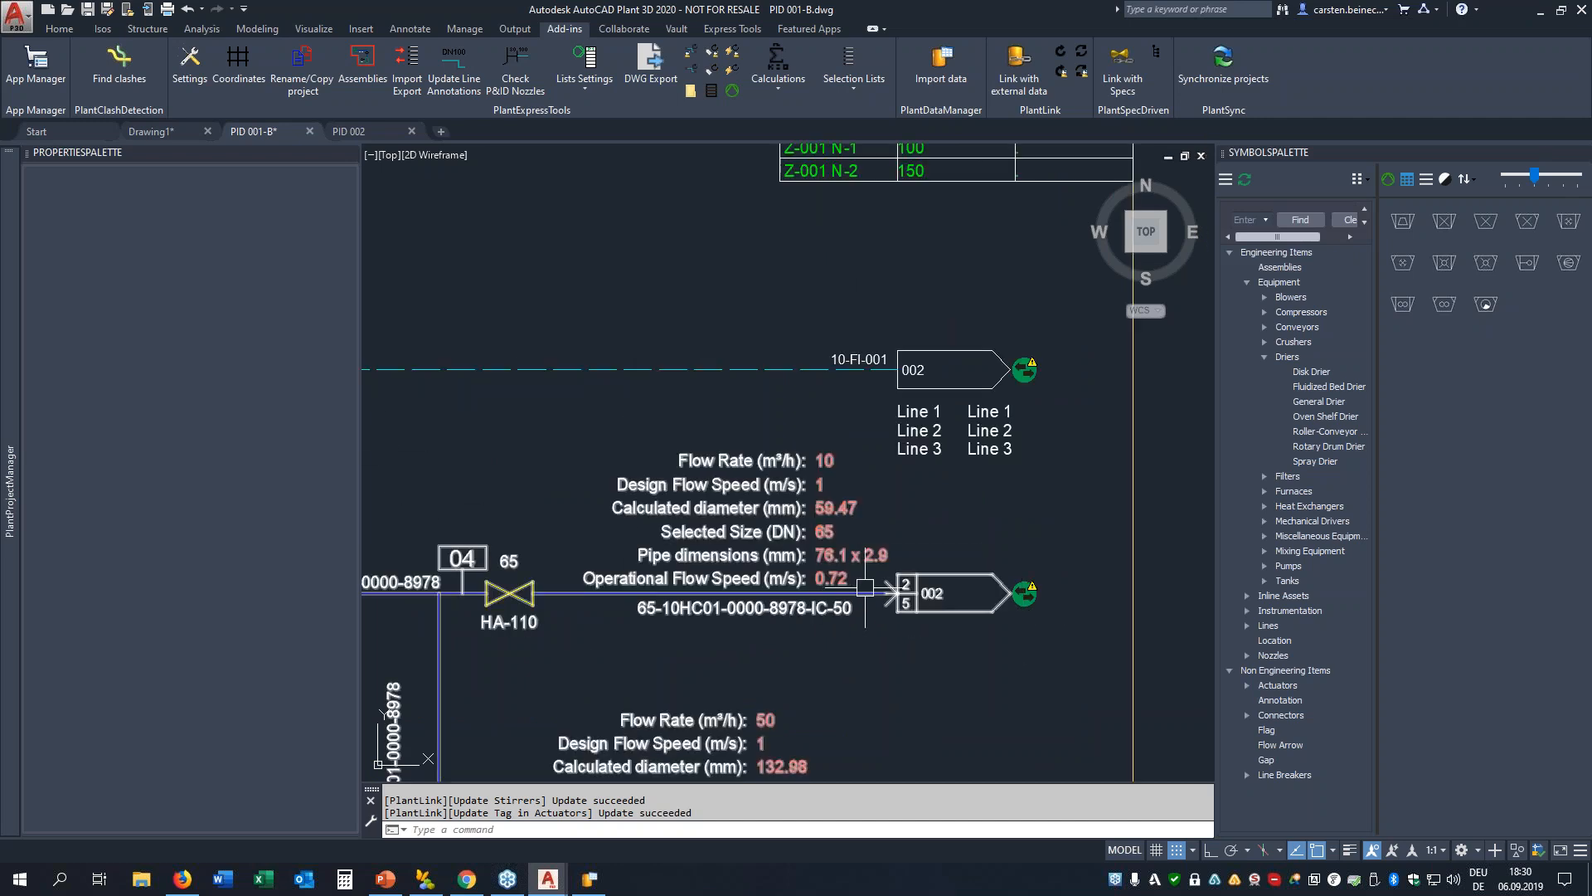
scroll(923, 604, up, 2)
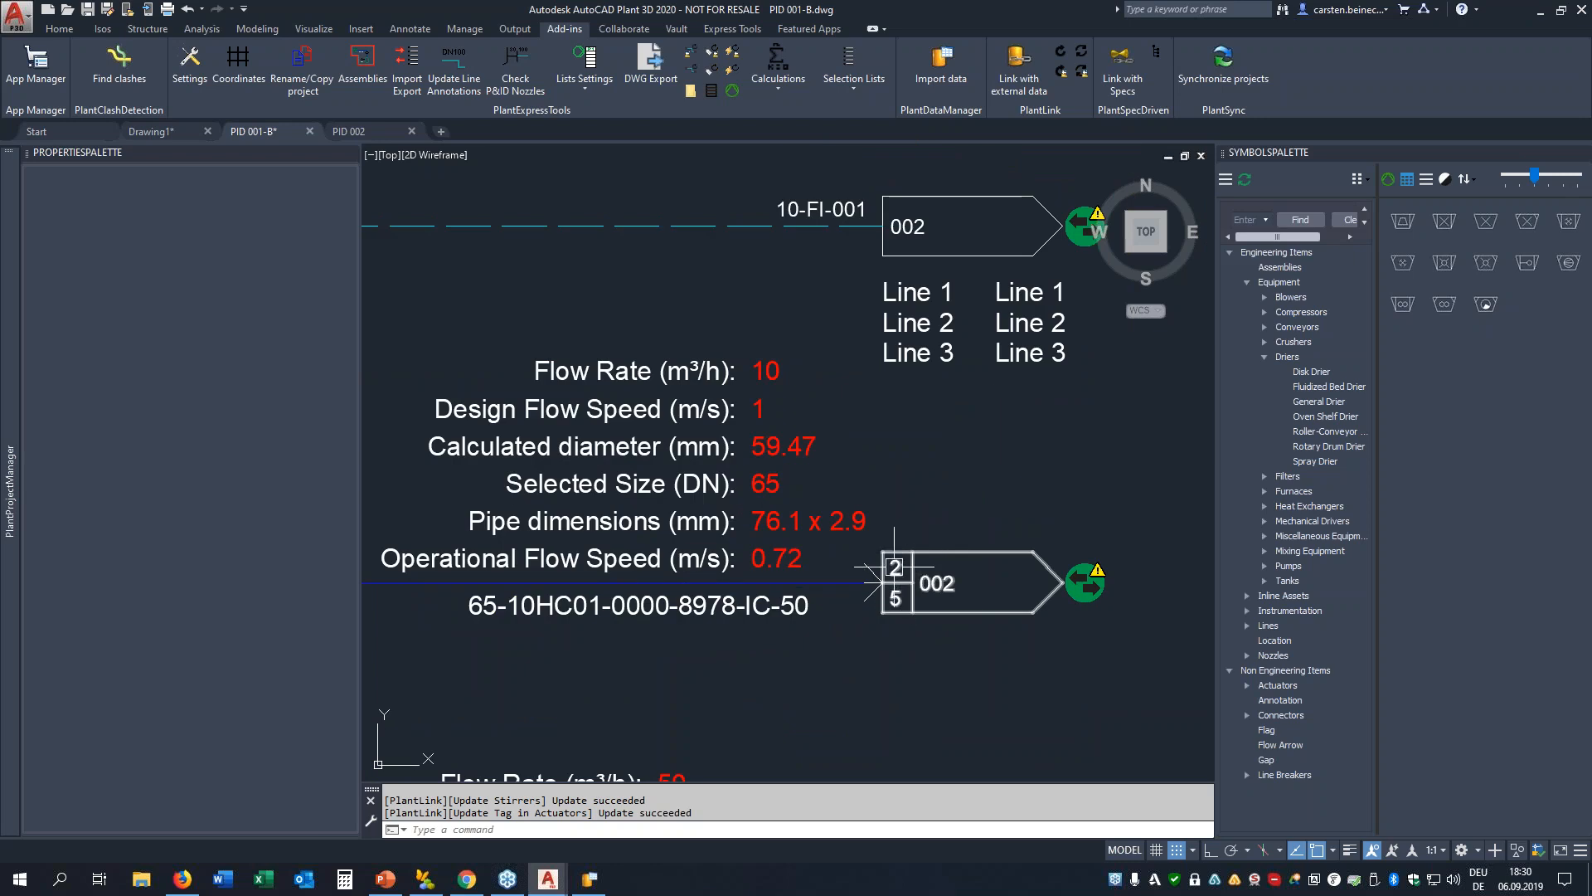
mouse_move(895, 567)
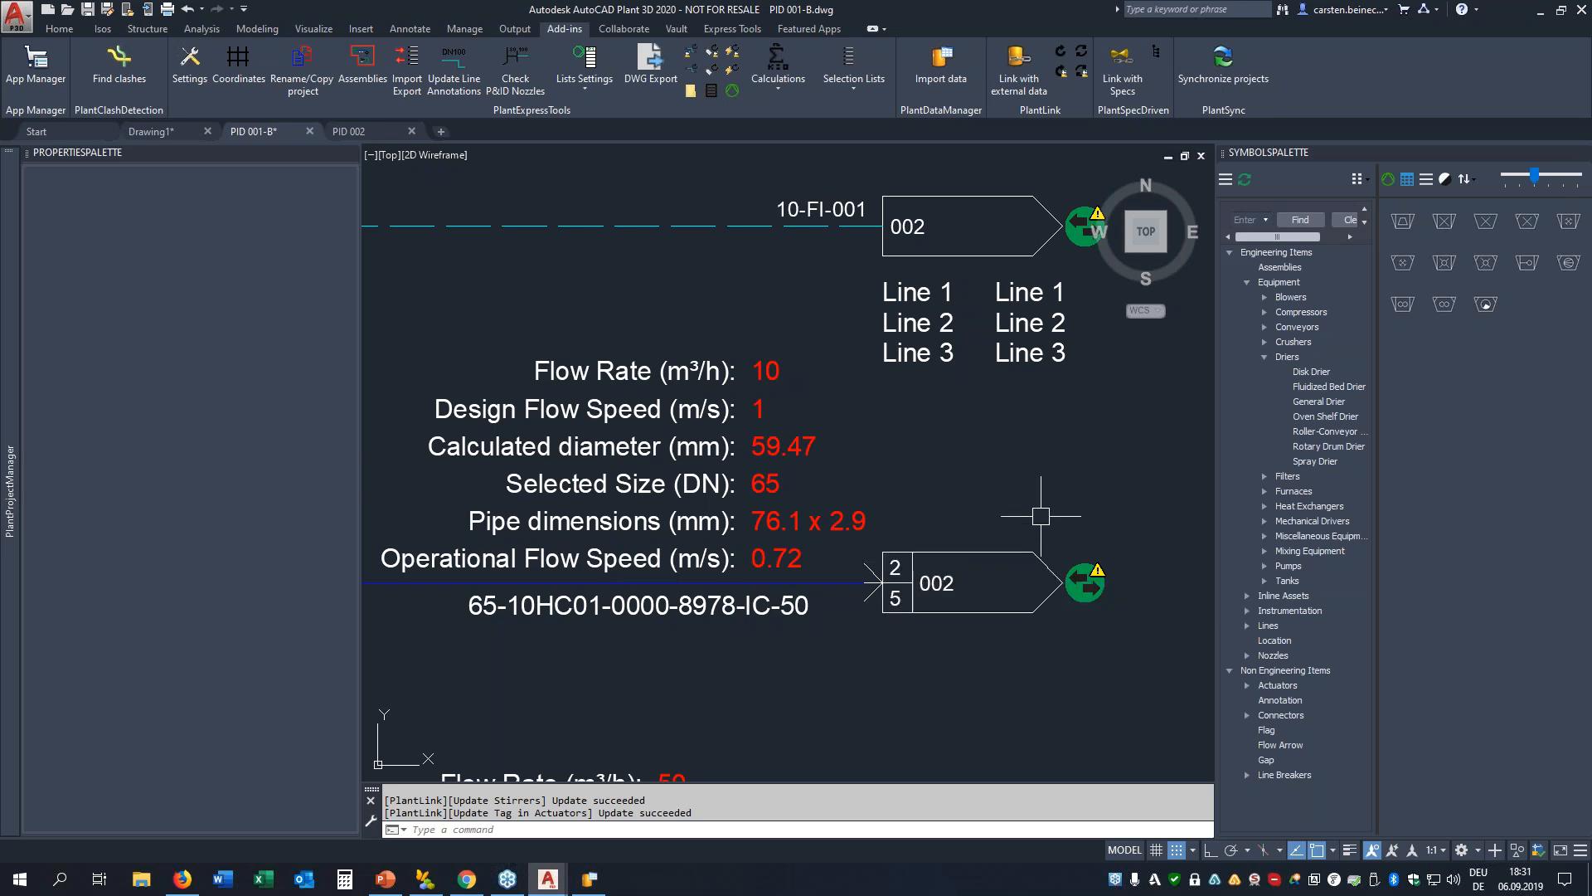
scroll(1041, 516, down, 4)
mouse_move(750, 453)
middle_down()
mouse_move(856, 460)
mouse_move(909, 483)
middle_up()
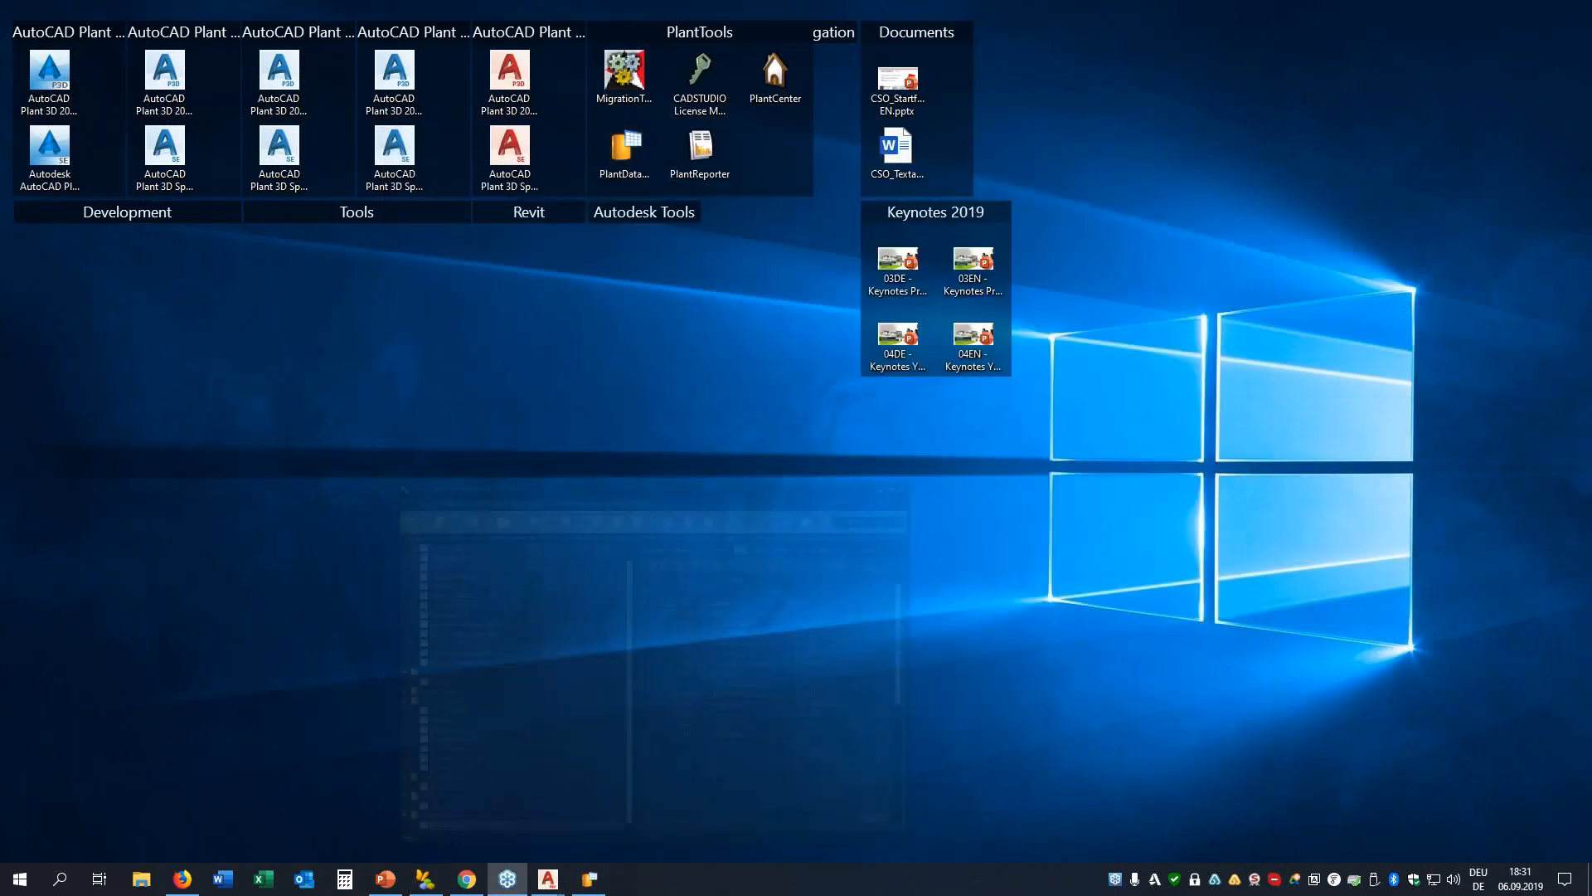
Start PlantReporter and load the project D:\Projects\Demo Project\PlantTools 2019\Project.xml
double_click(703, 151)
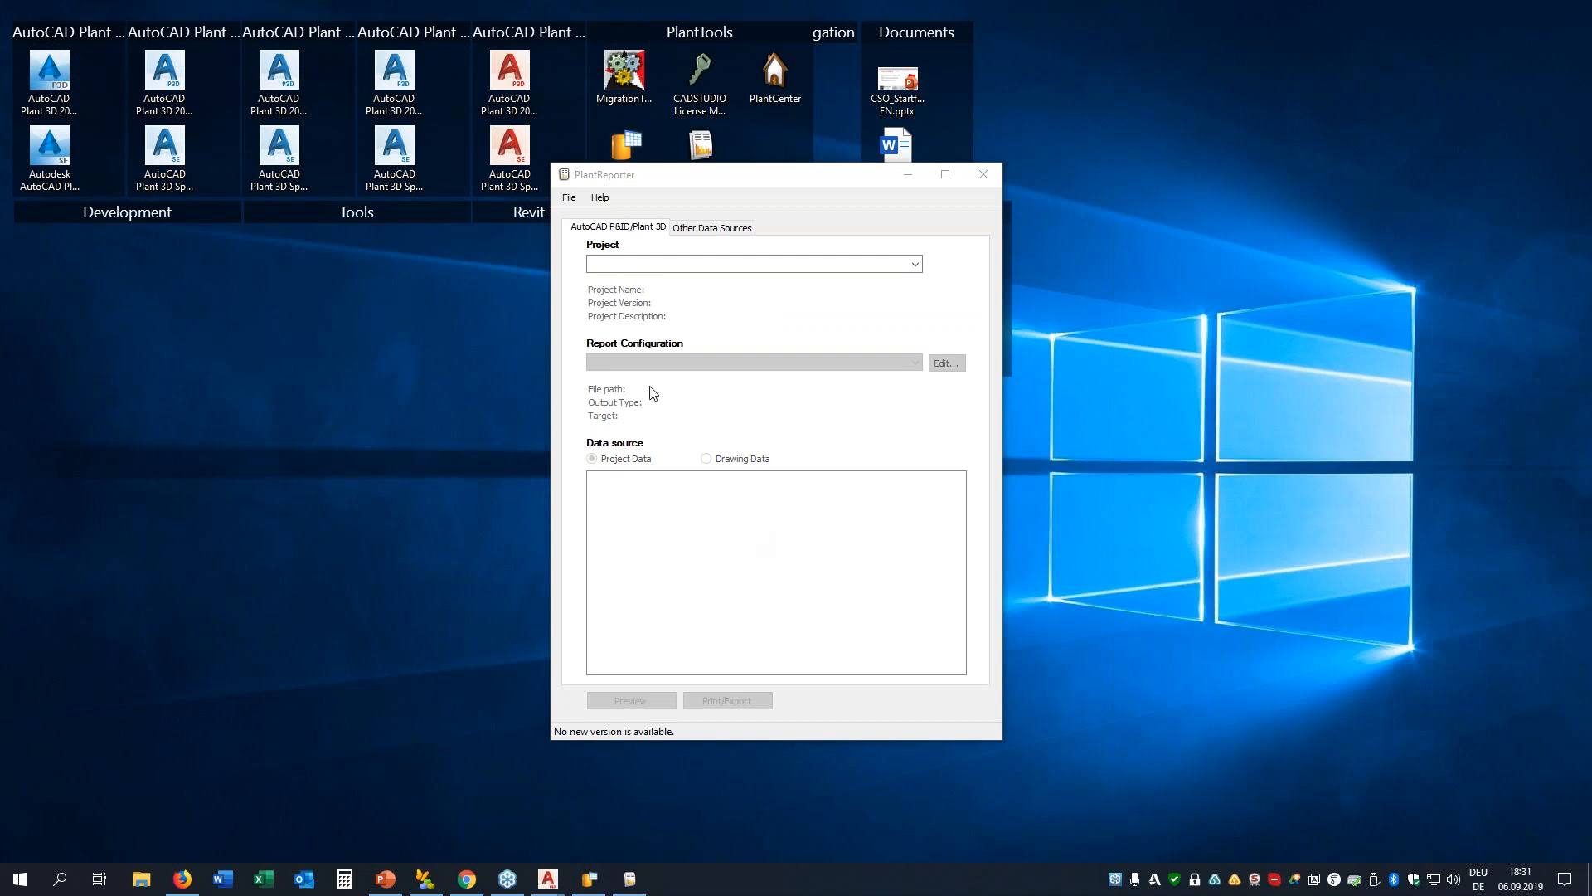
click(646, 263)
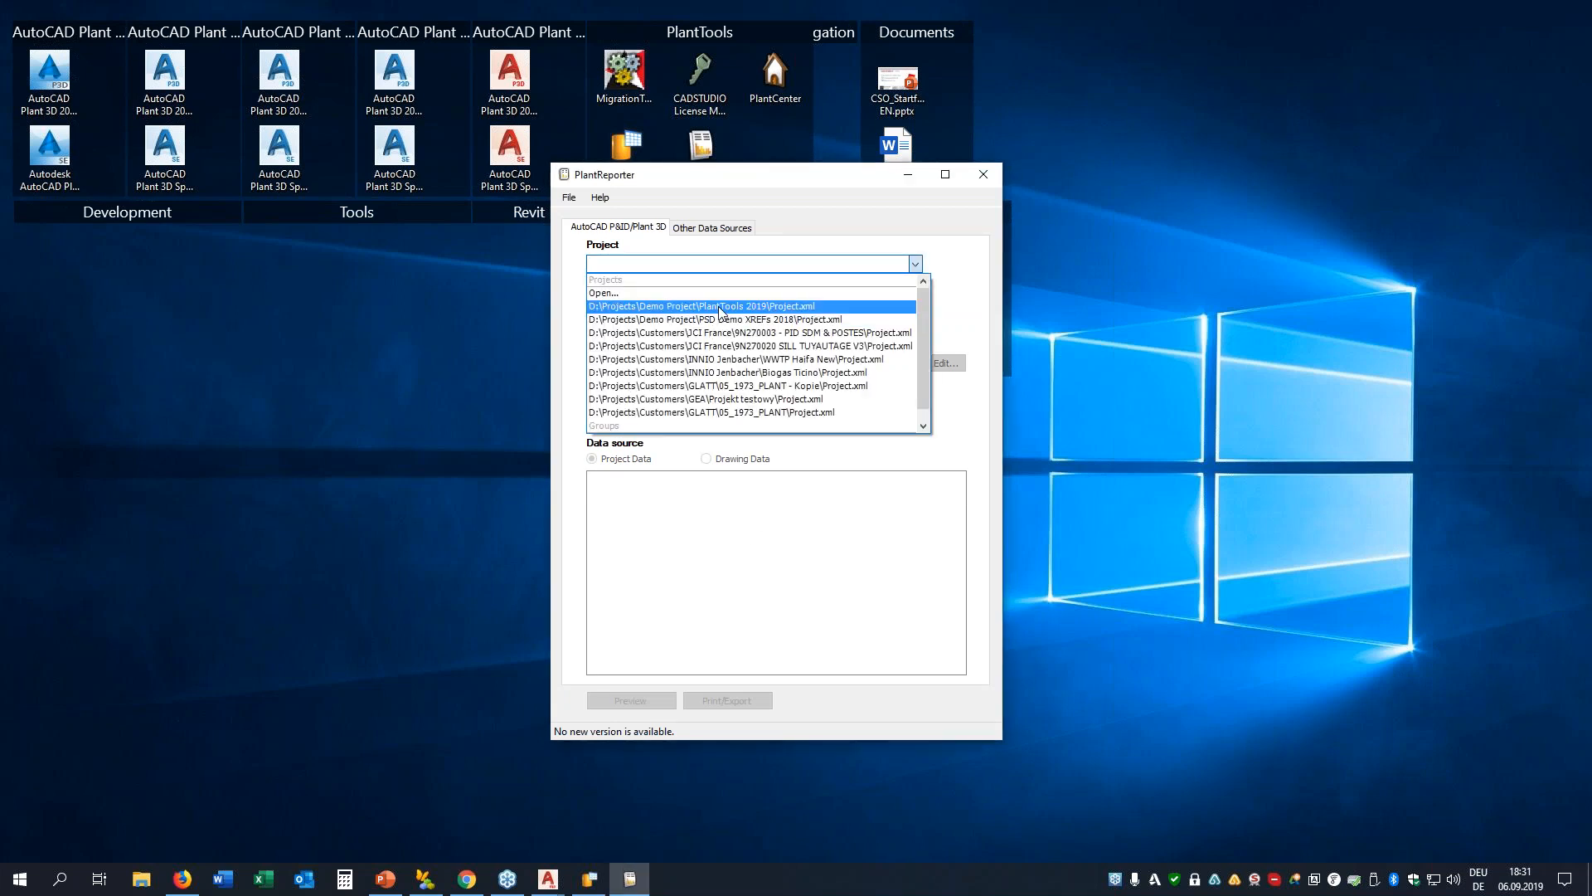
click(720, 308)
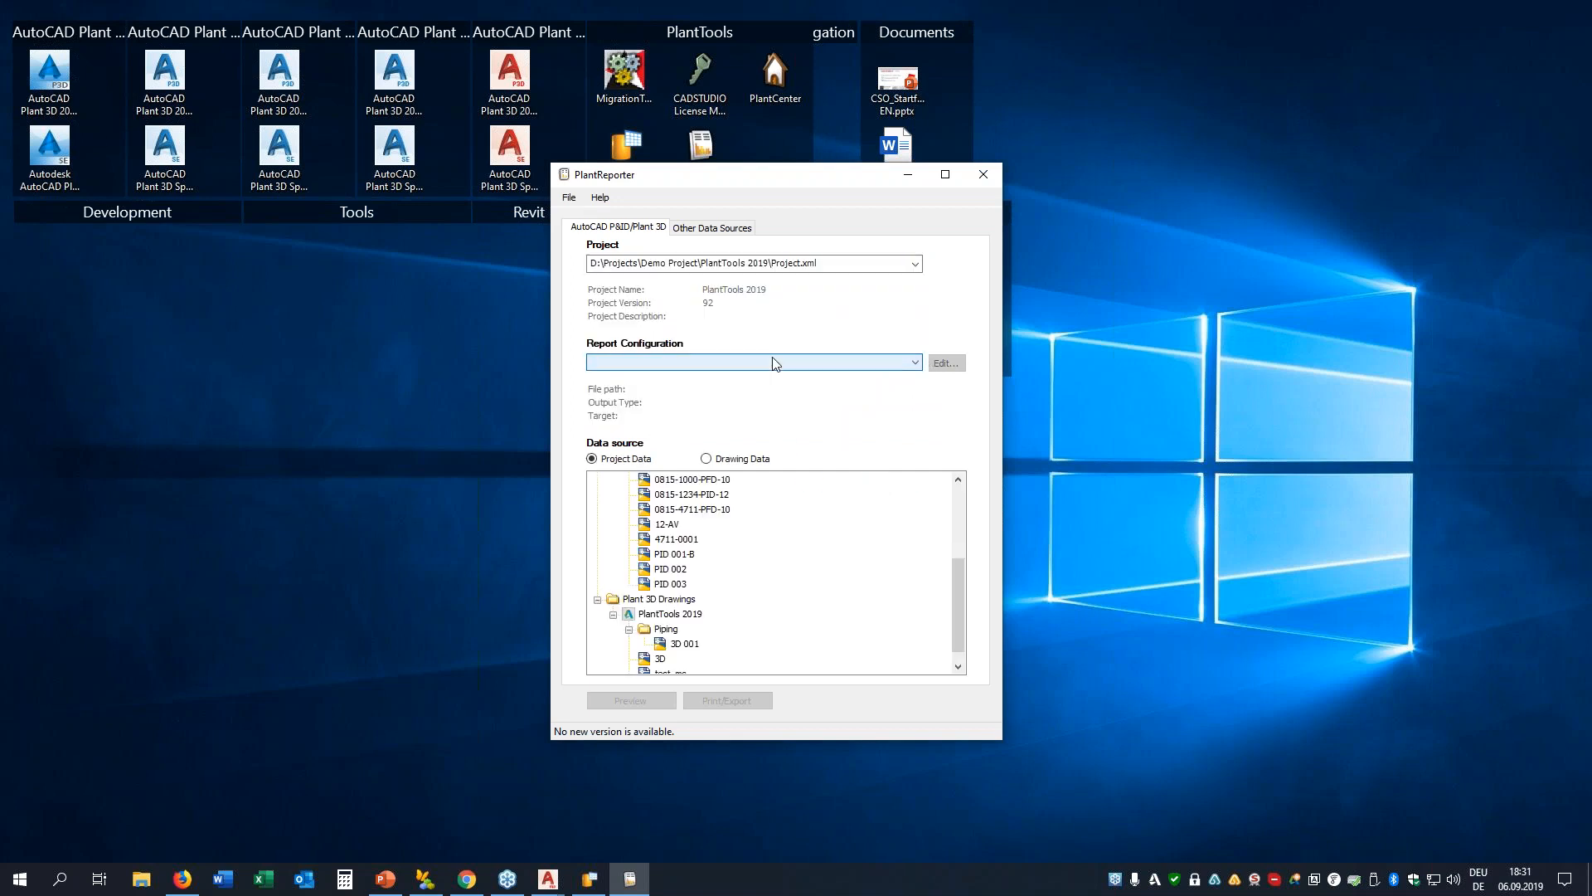
Export the PID Equipmentlist report from the project data to PDF as new revision L
click(773, 363)
click(644, 497)
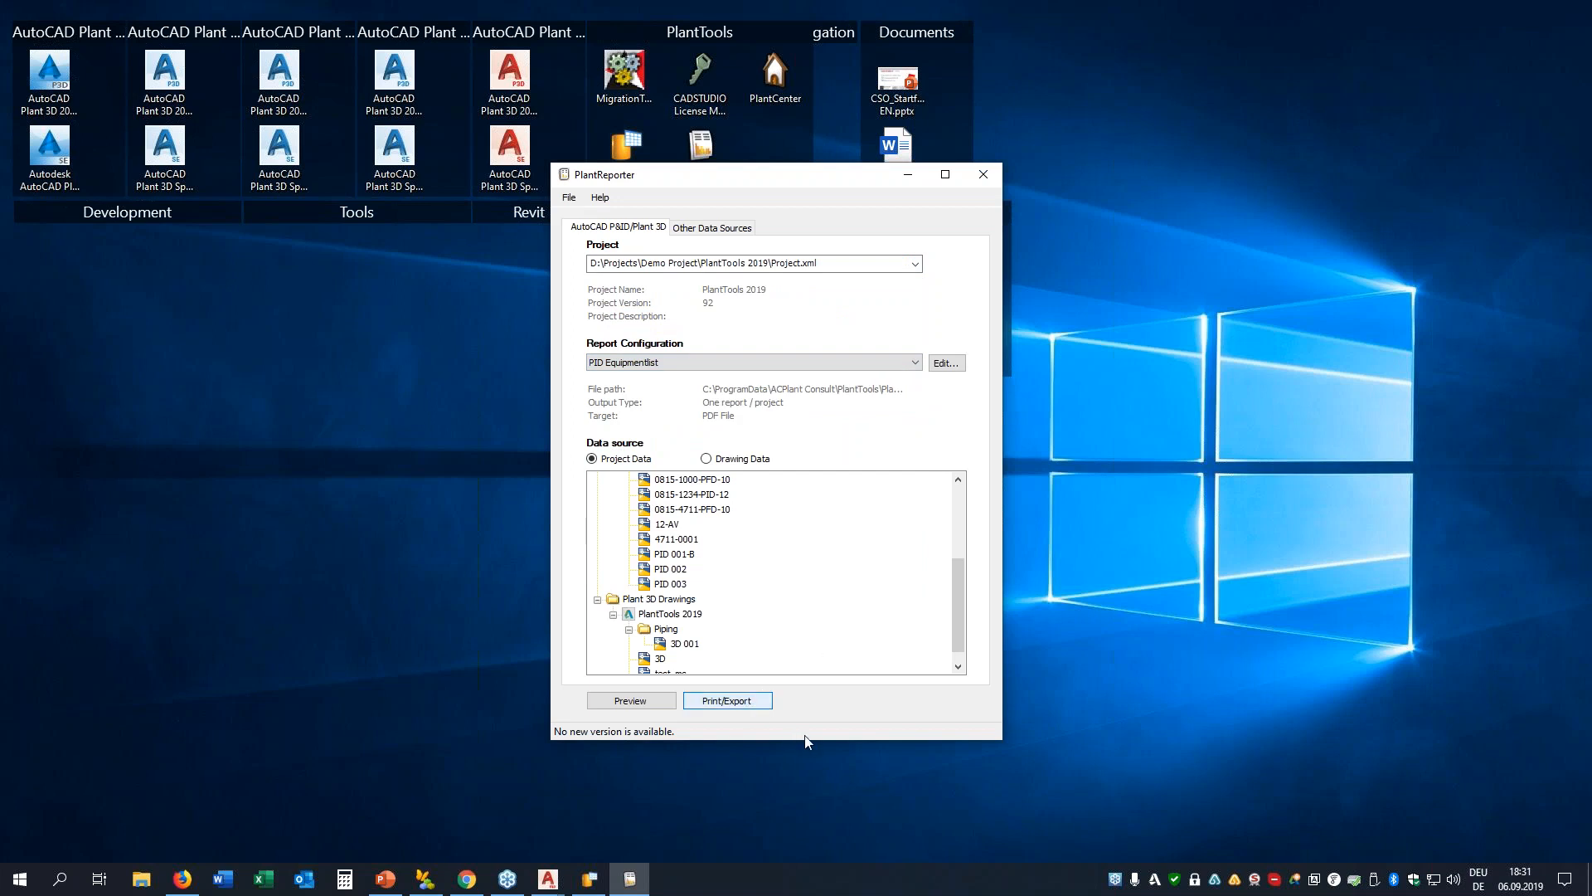
key(Return)
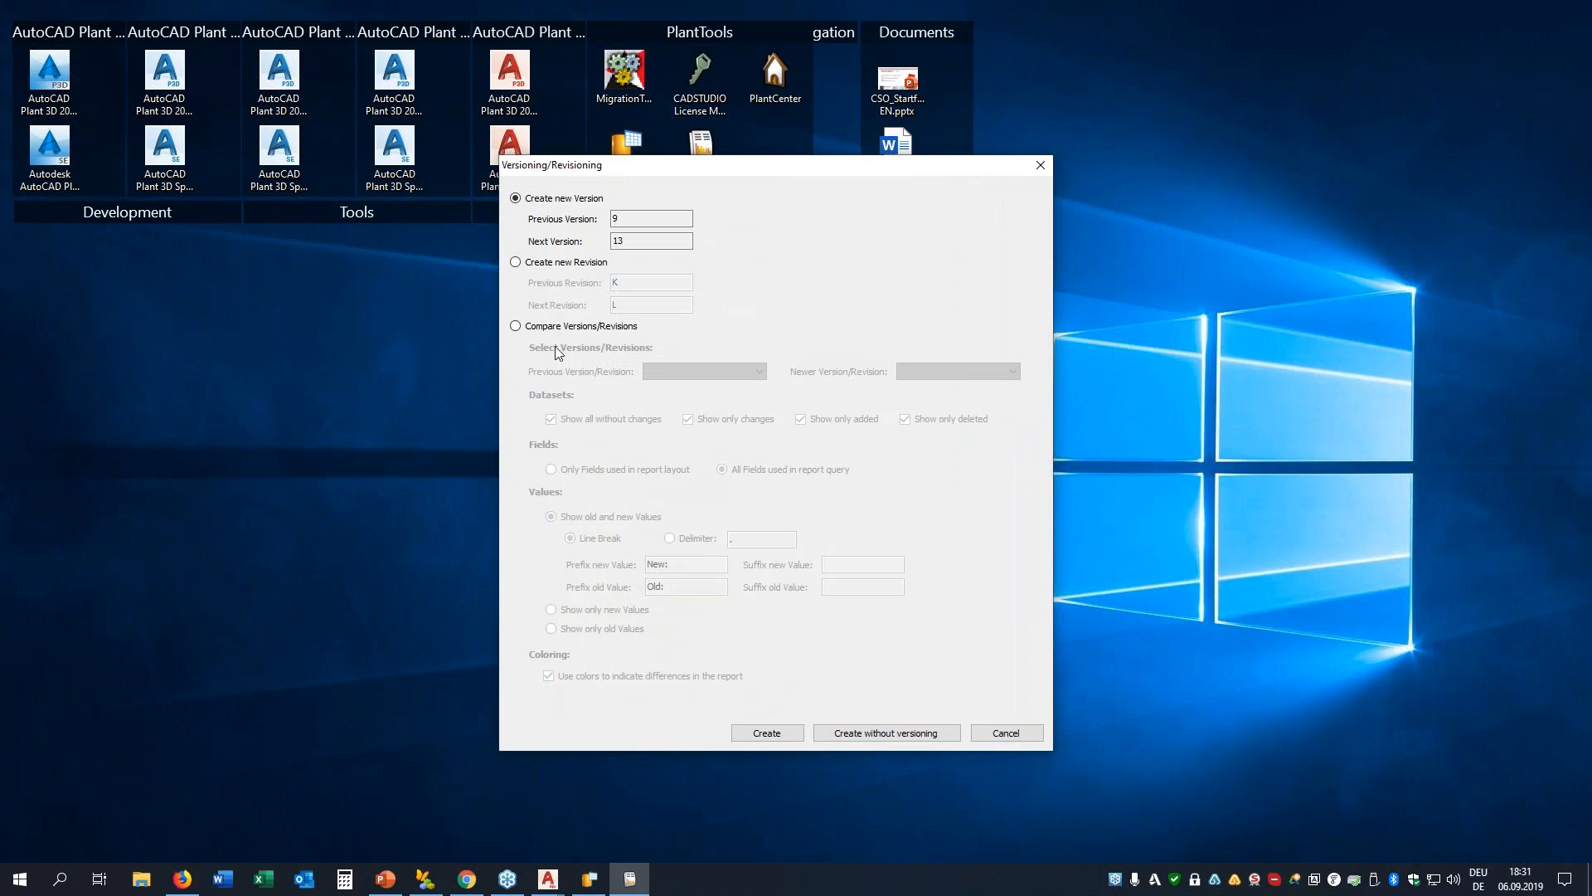
click(539, 264)
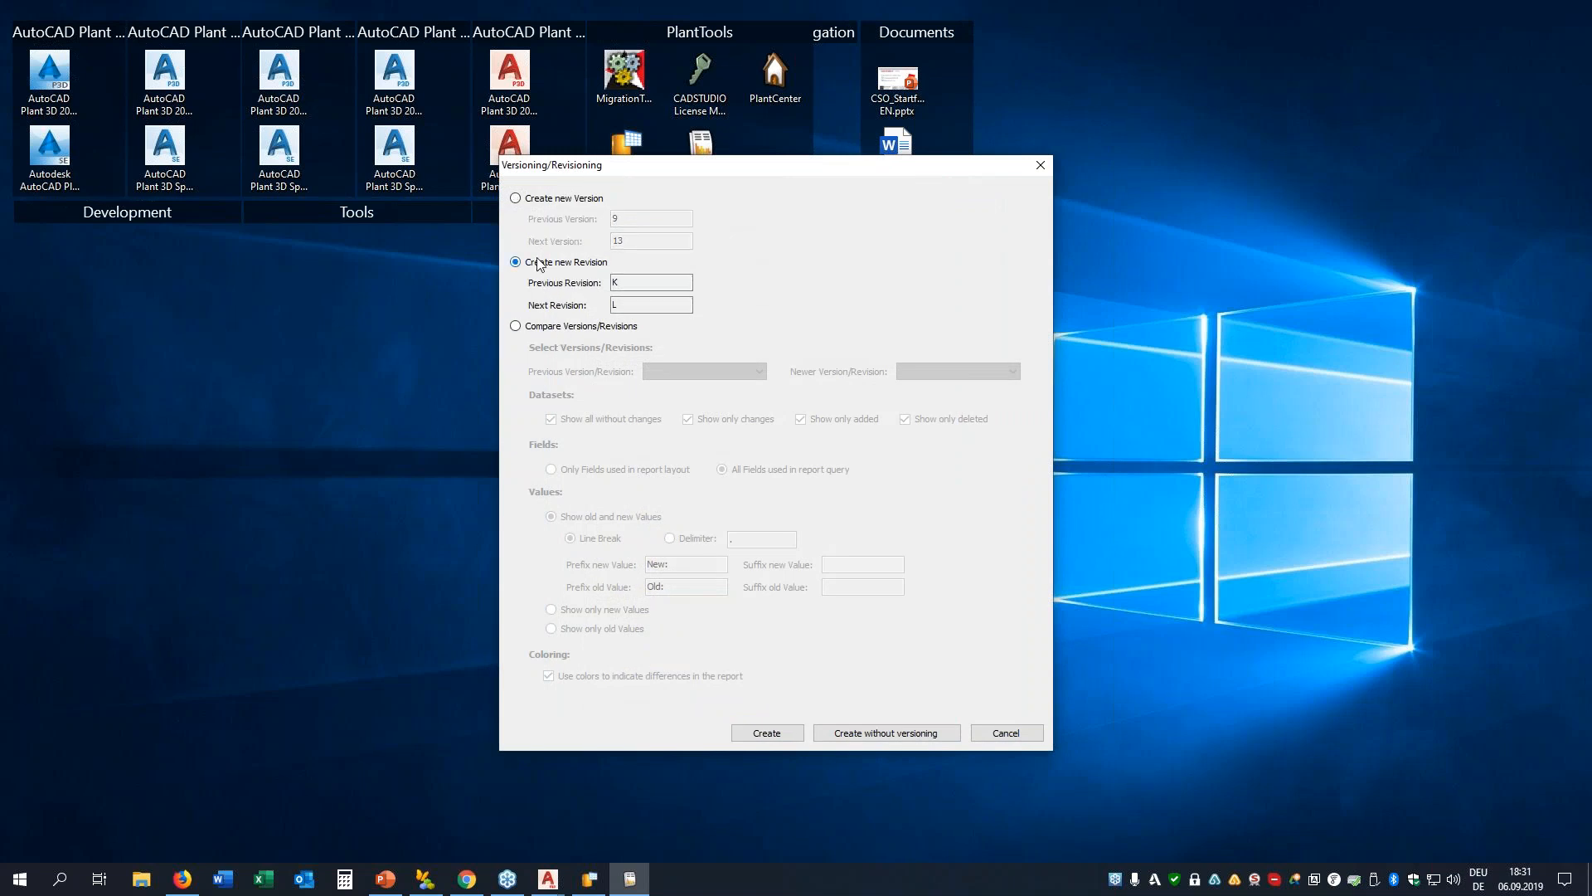
click(543, 199)
click(554, 264)
click(779, 734)
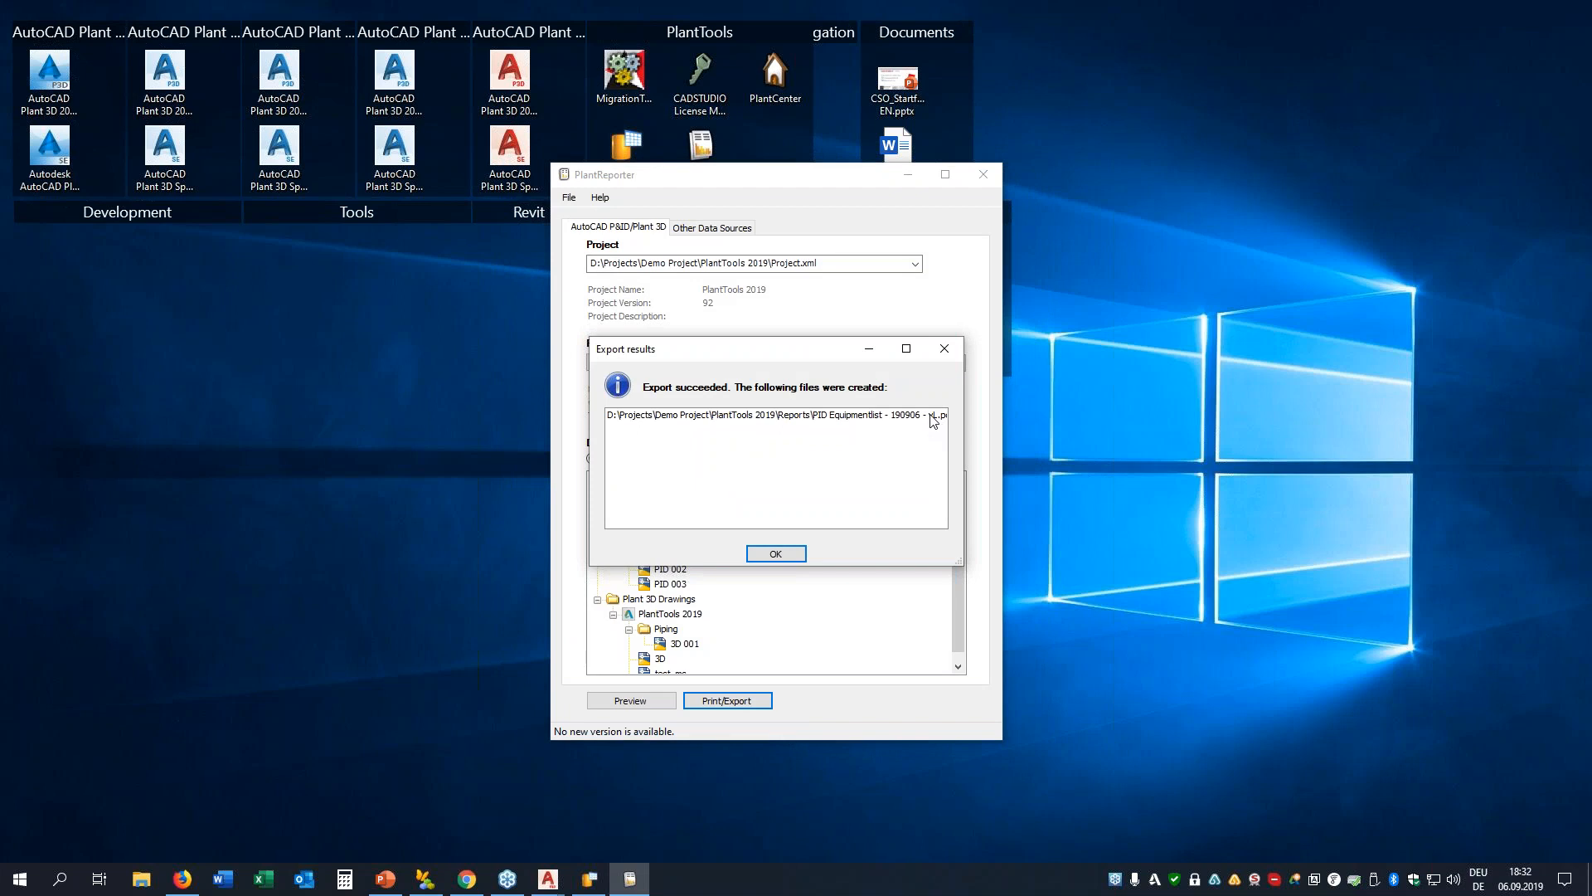
Open the exported equipment list PDF for revision L, review its entries, and close the PDF and the export results
triple_click(872, 420)
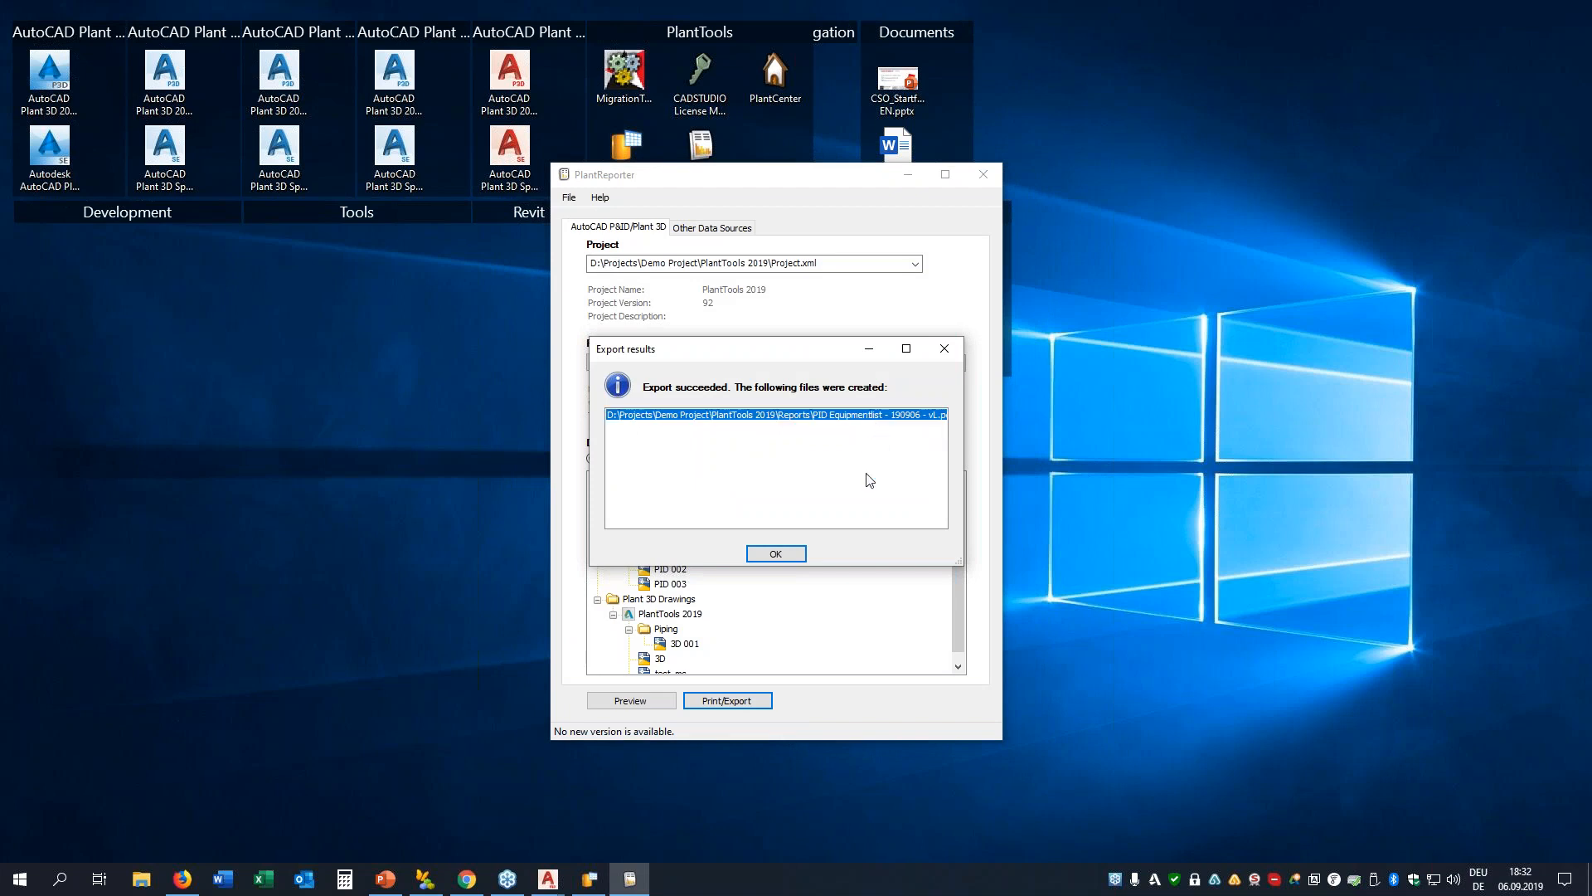
double_click(939, 418)
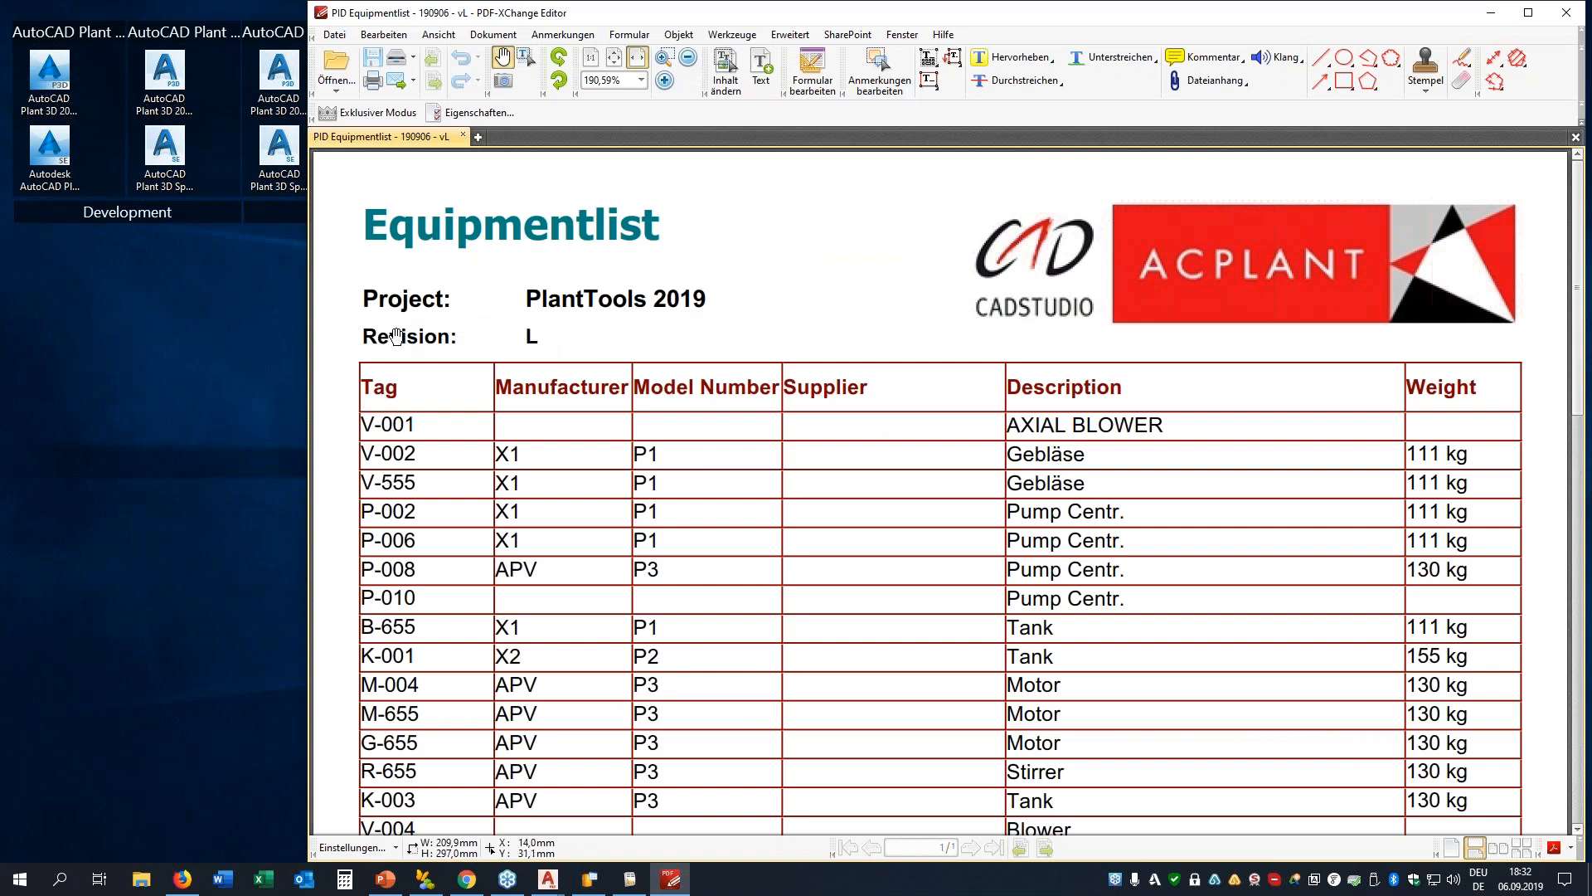
scroll(771, 465, down, 3)
scroll(817, 477, down, 2)
ctrl+scroll(818, 477, down, 4)
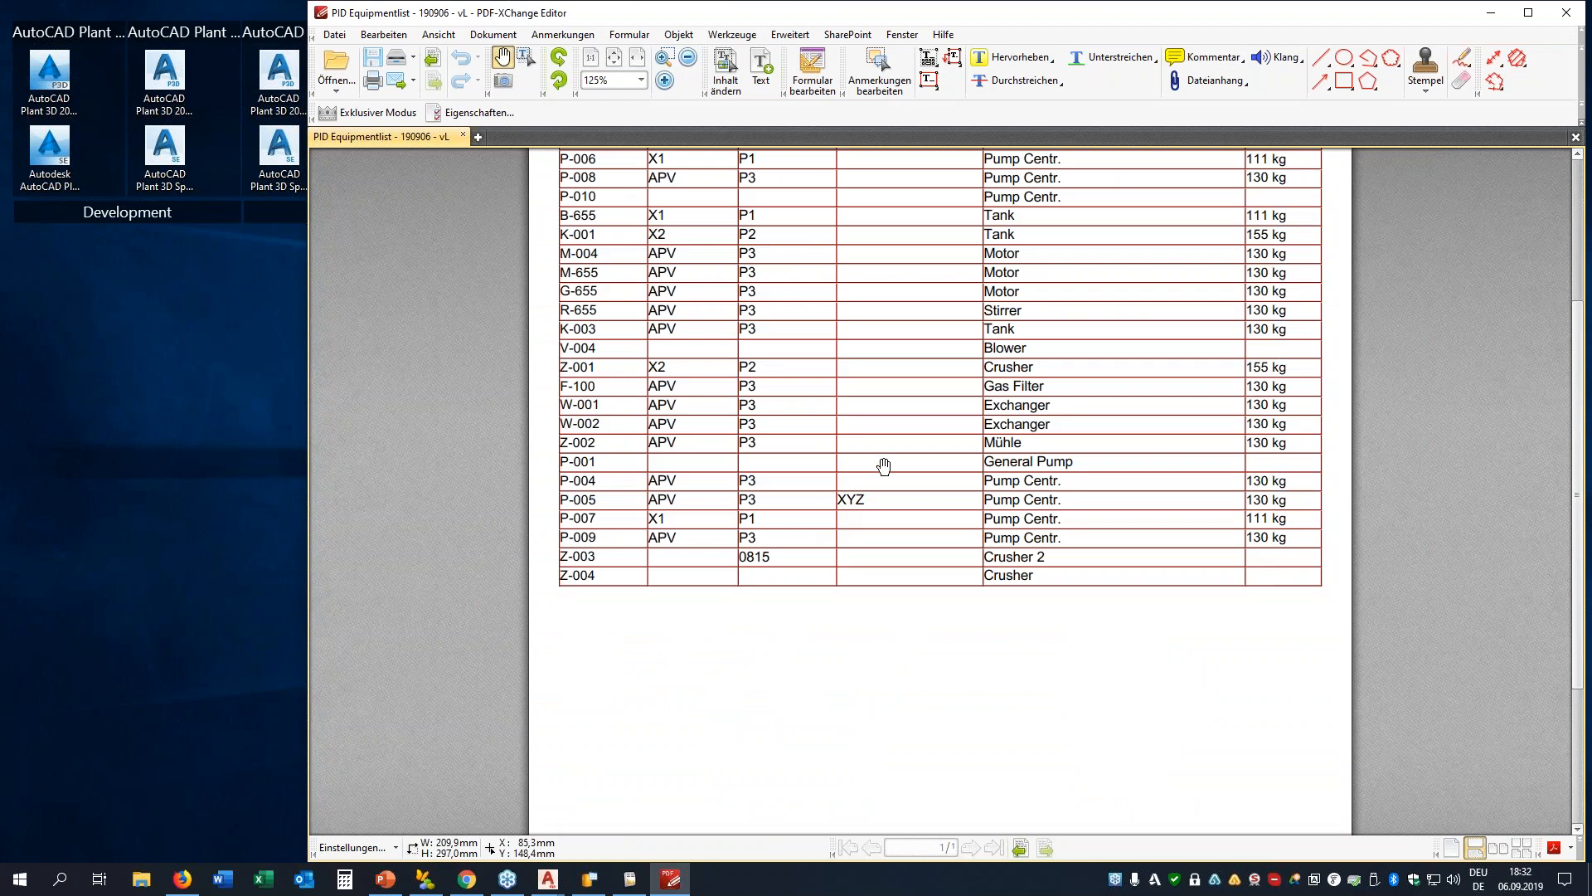
click(1567, 13)
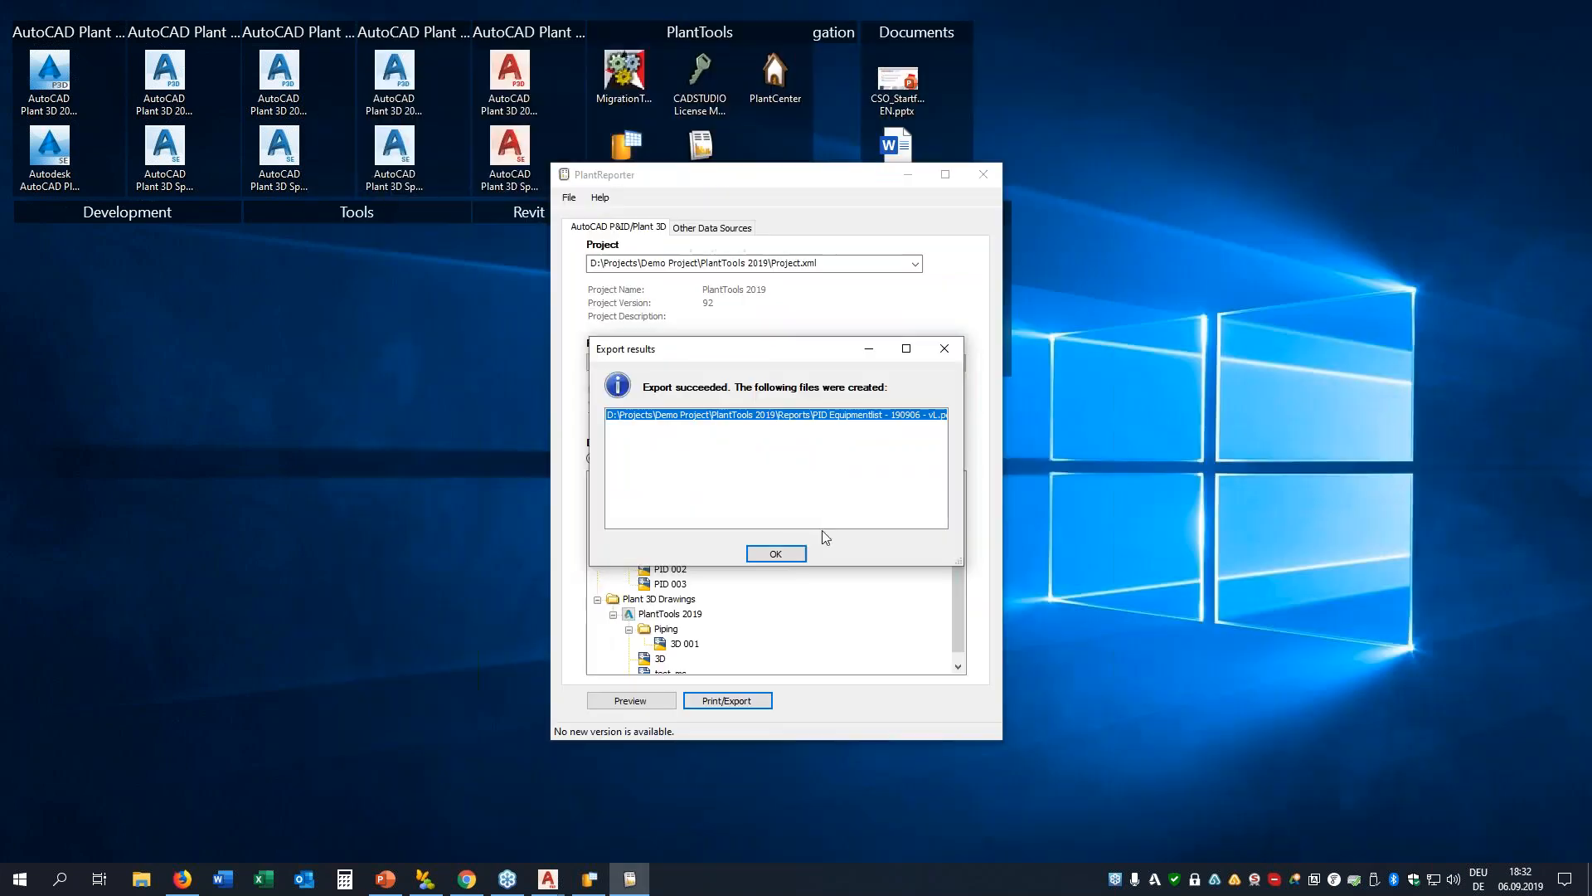
click(787, 553)
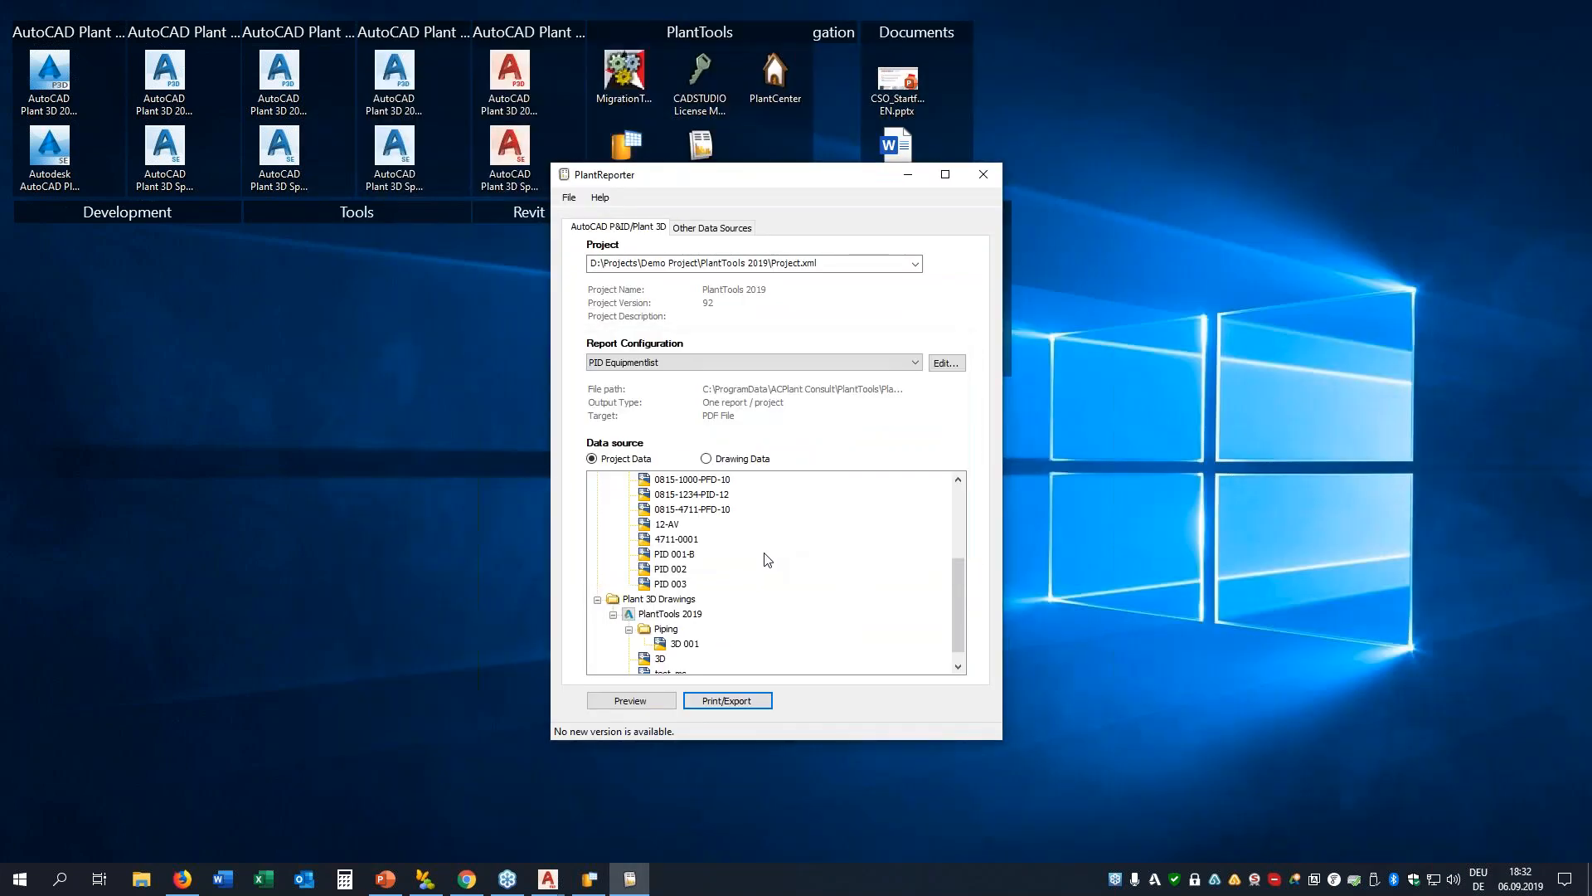
Export a PID Equipmentlist comparison of revision I against revision L, excluding datasets without changes, and dismiss the export results
click(743, 702)
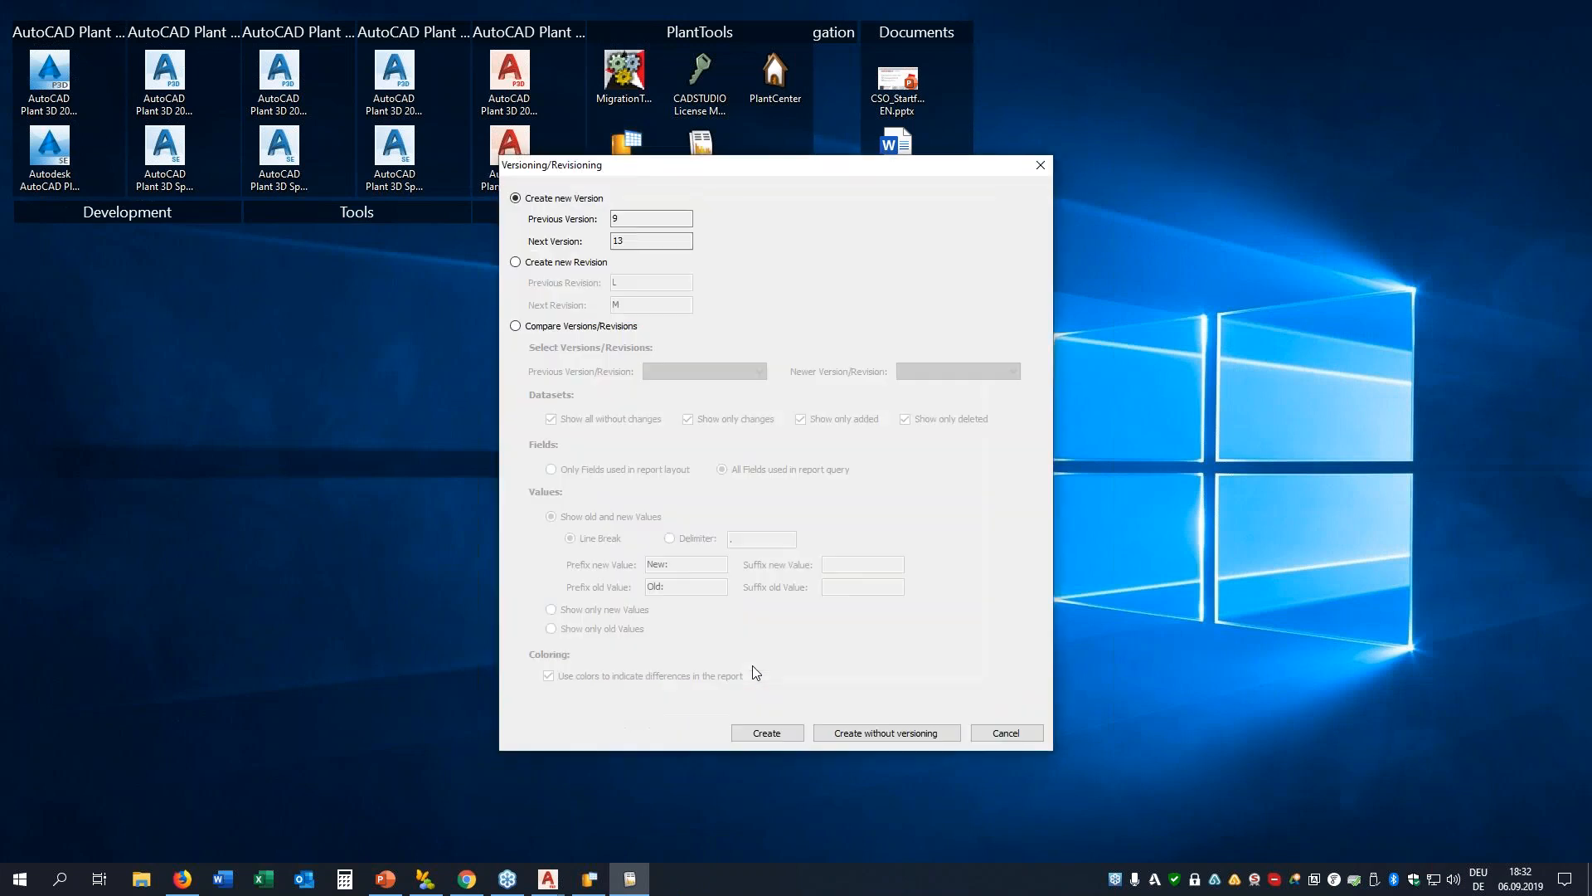
click(584, 327)
click(720, 371)
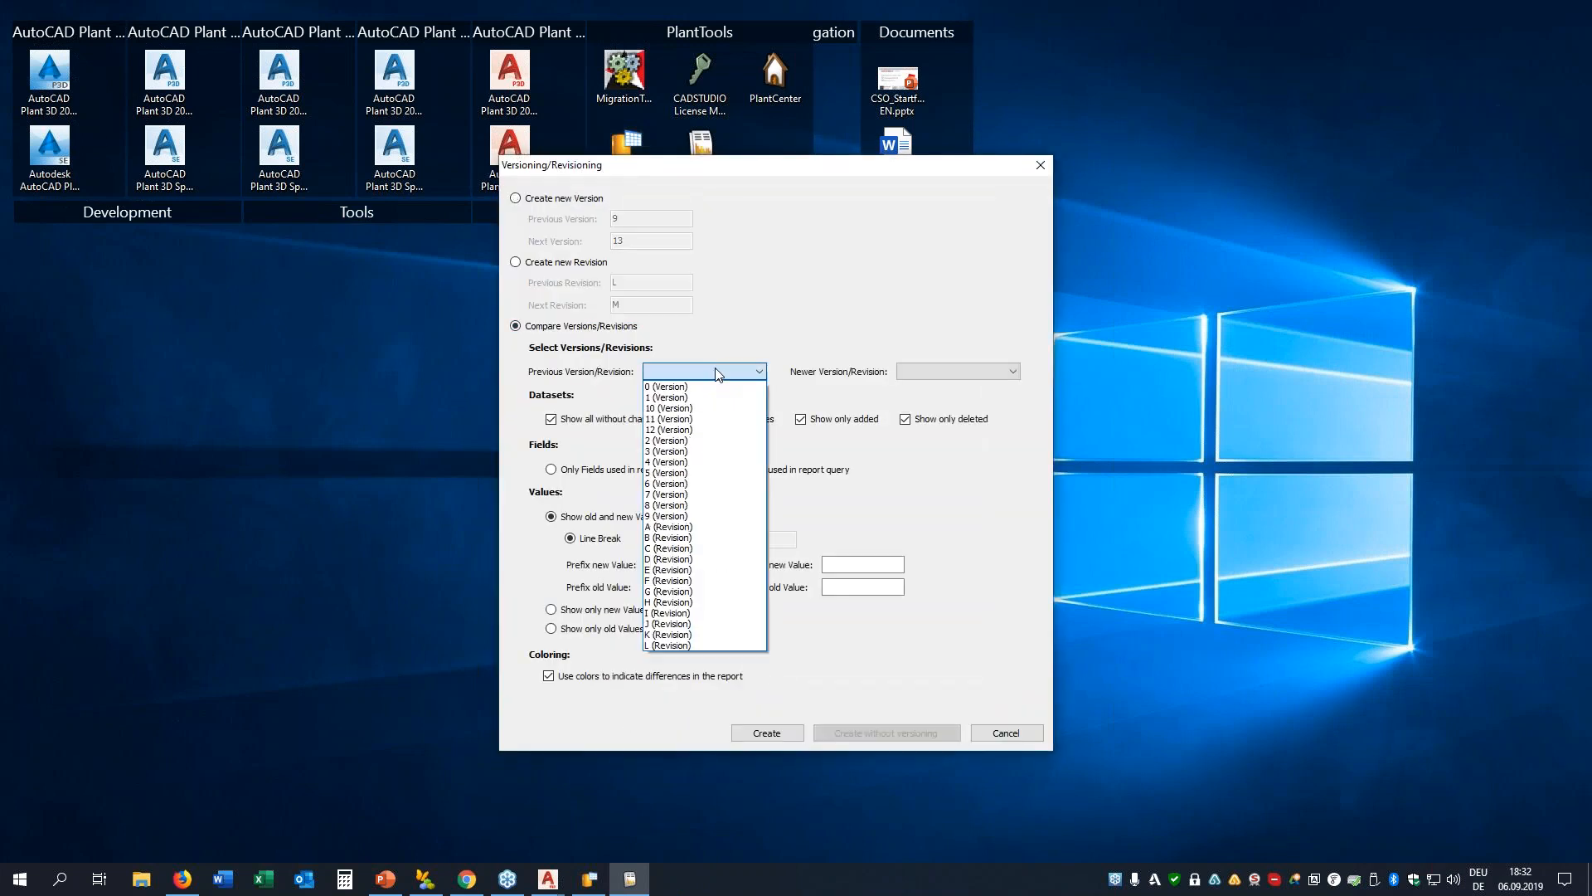
click(673, 614)
click(920, 371)
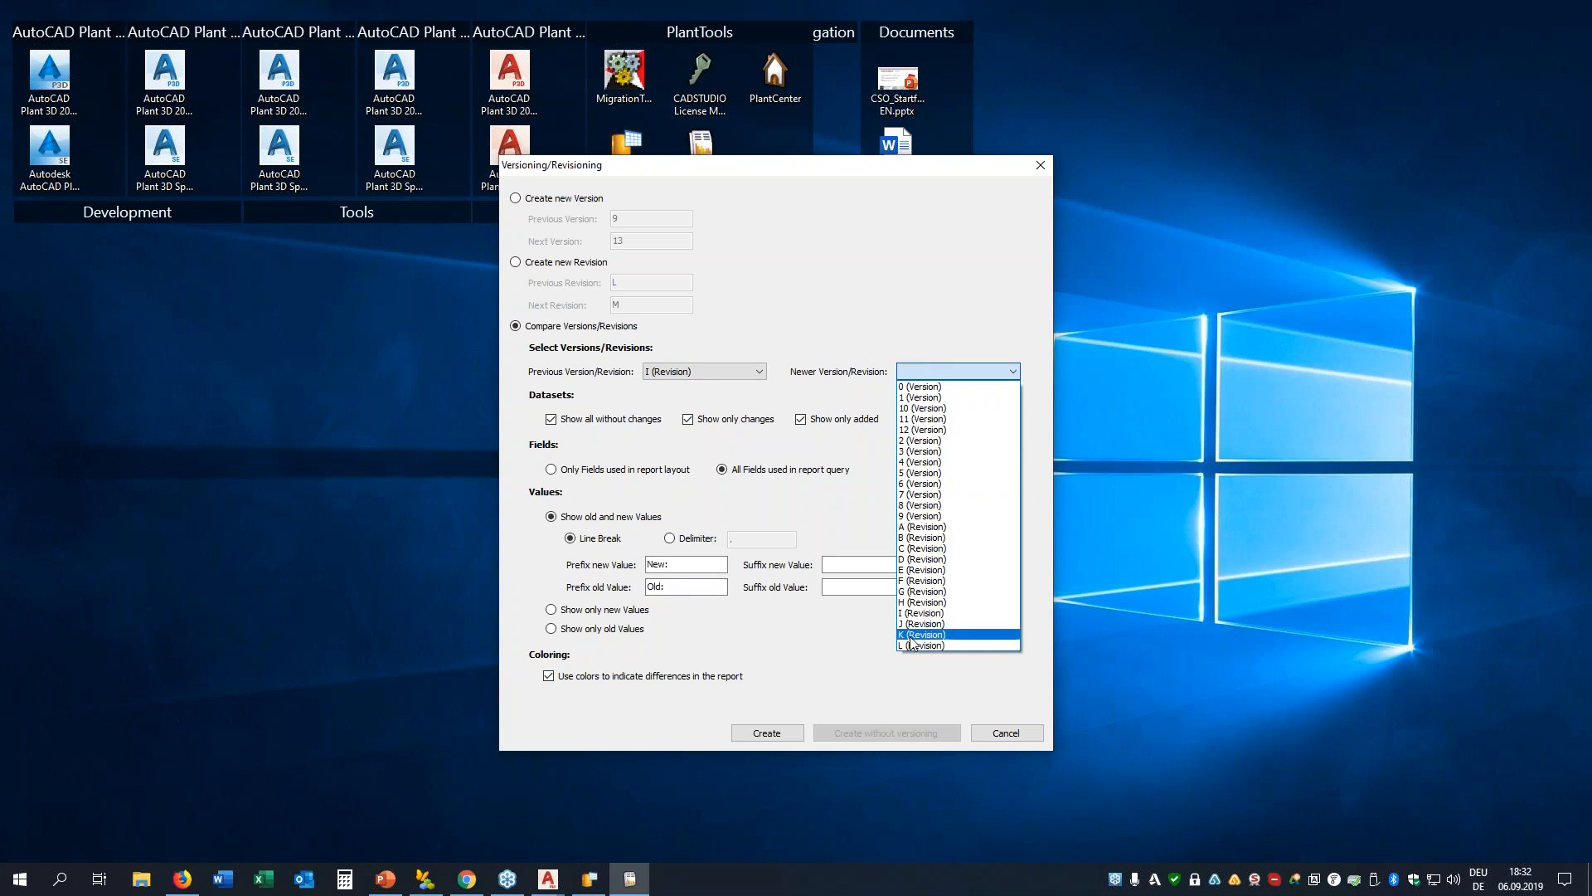
click(916, 645)
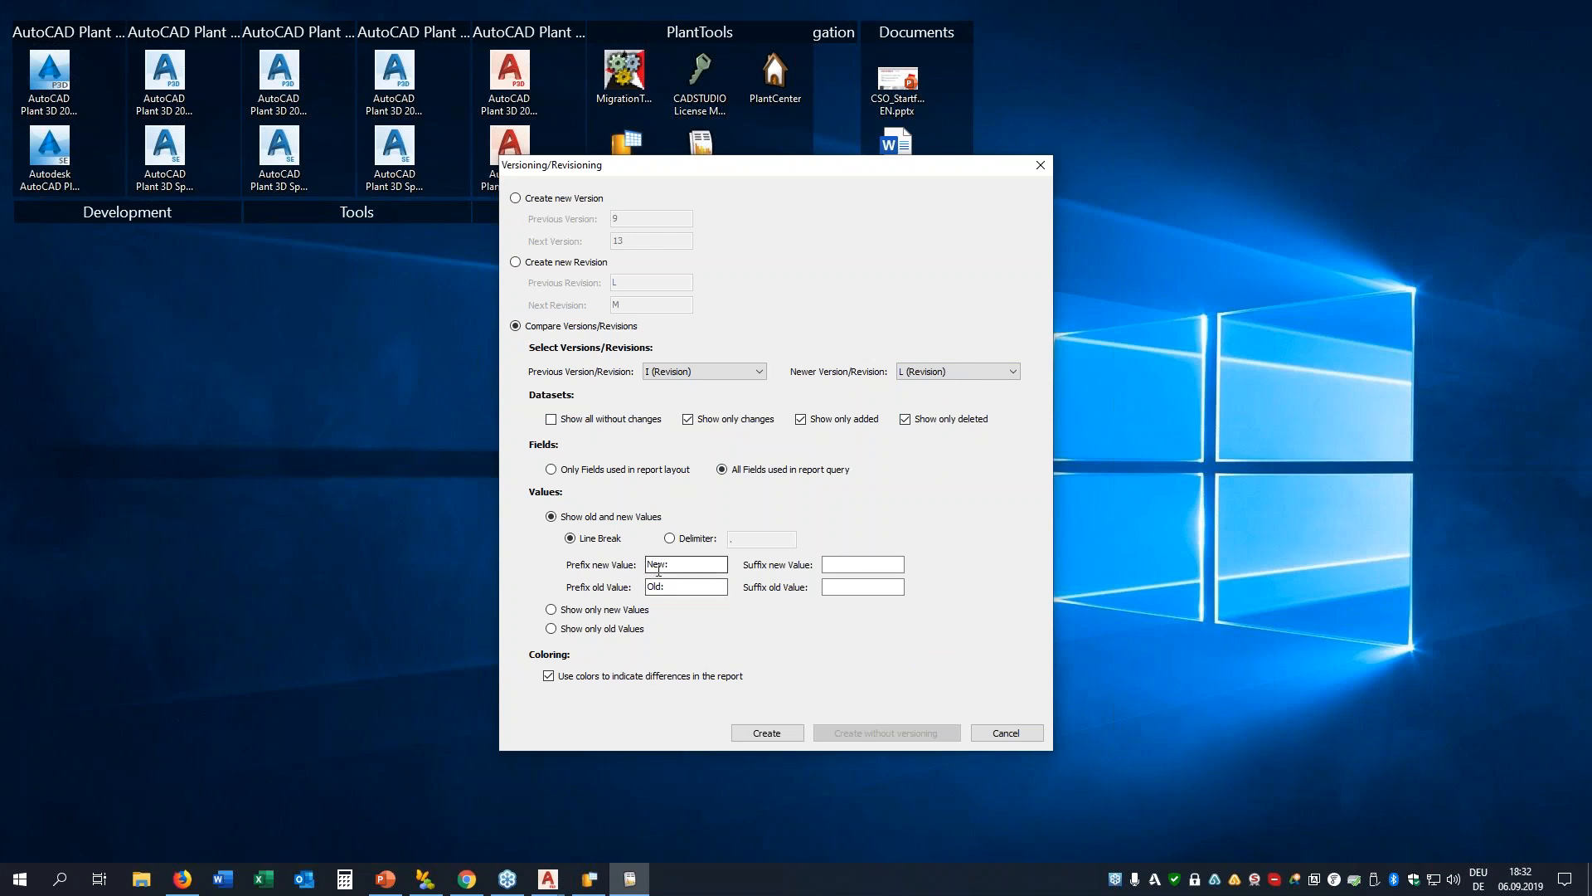
click(769, 734)
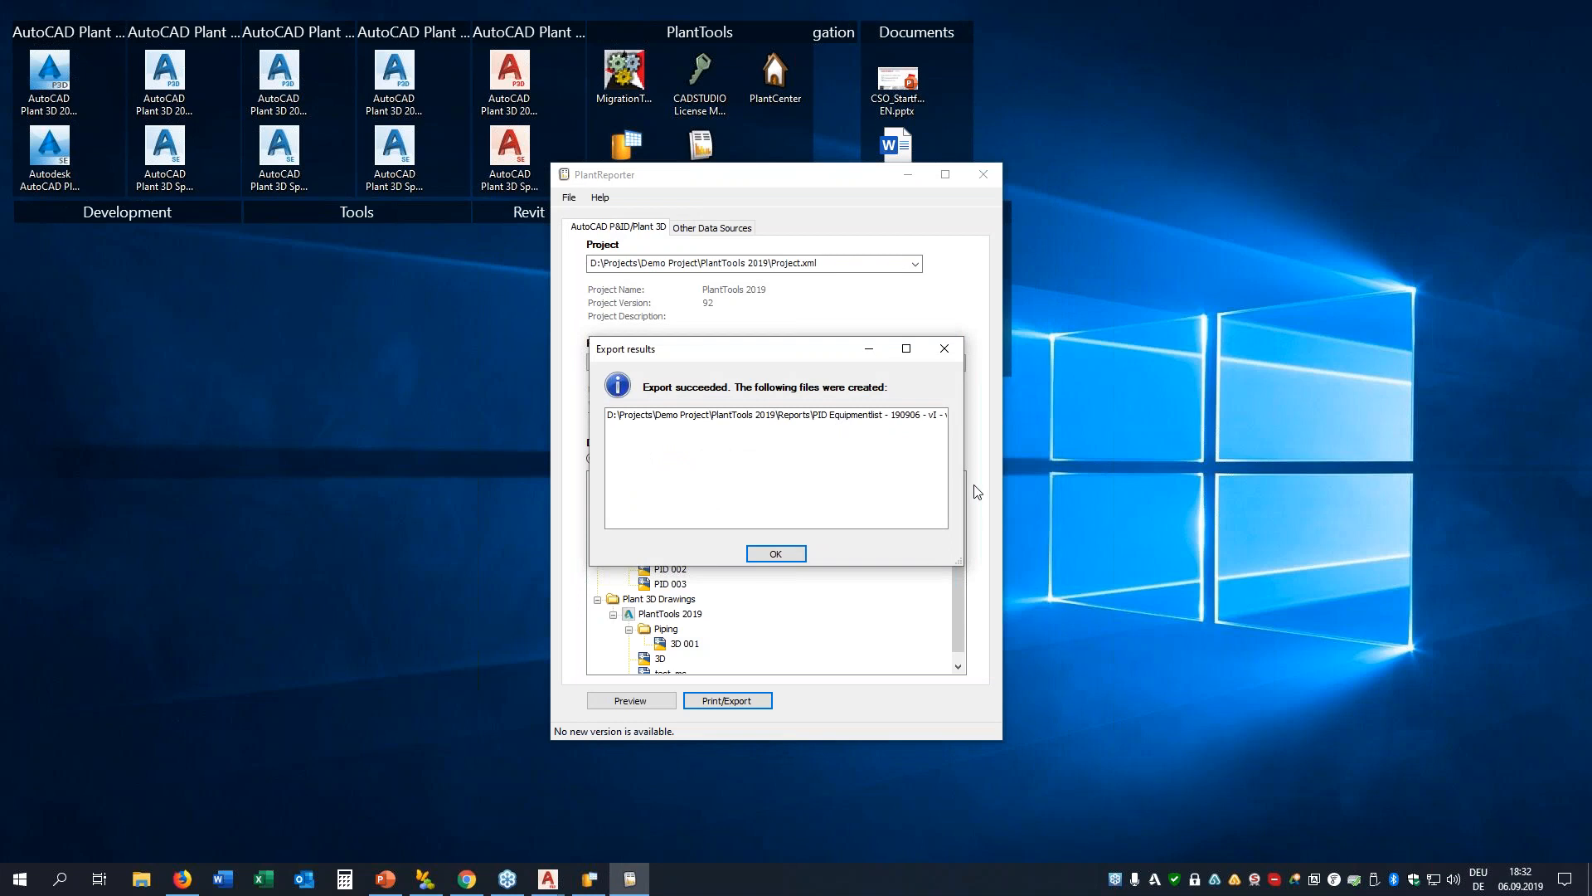
drag(962, 456, 1035, 452)
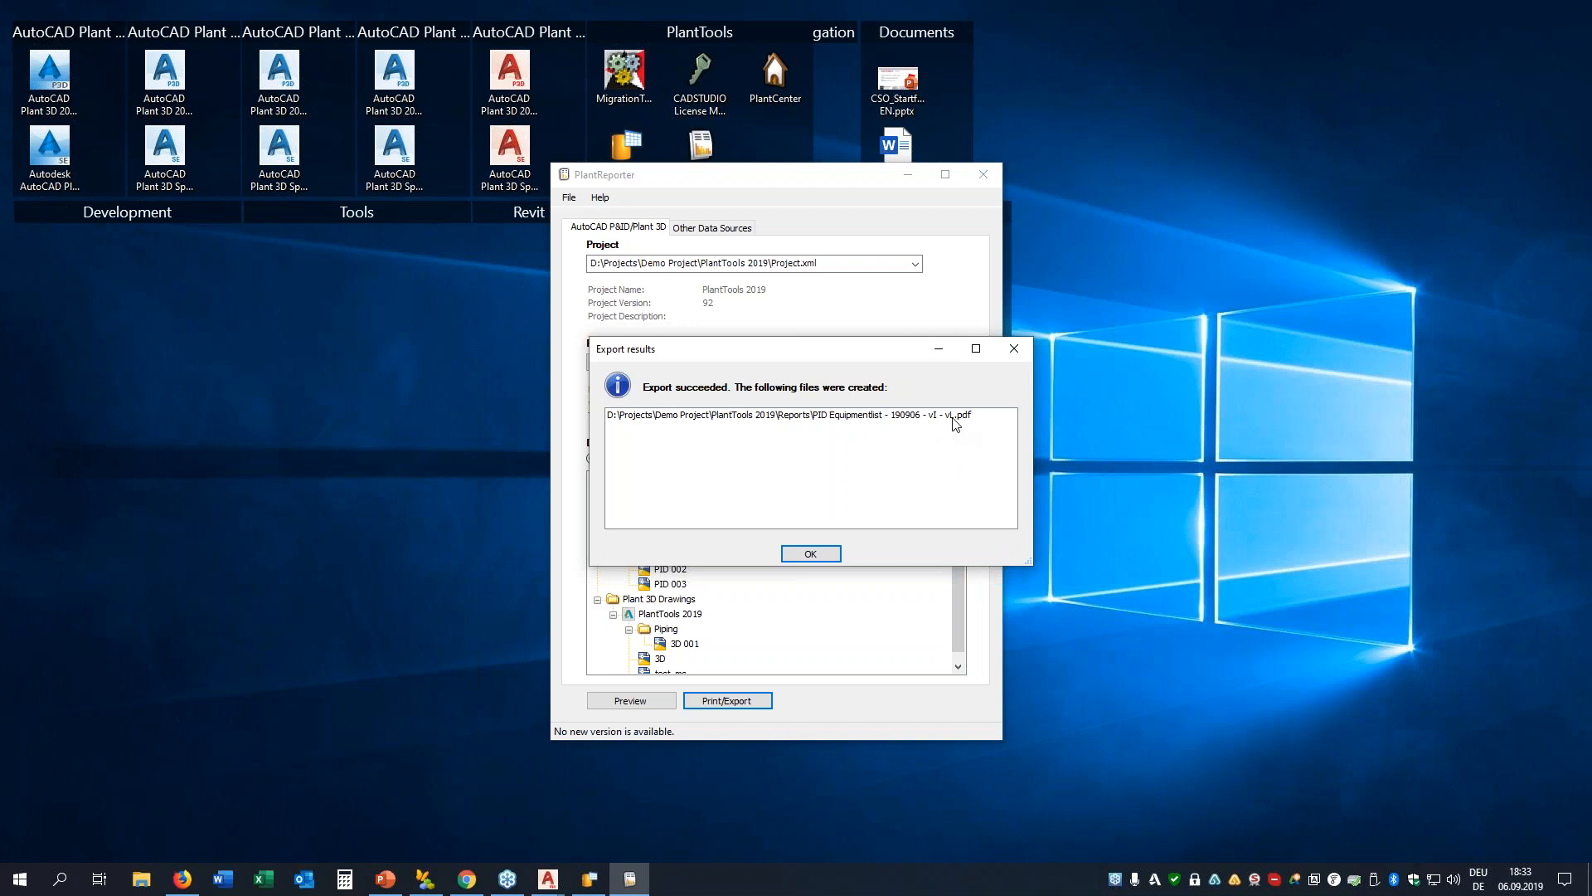
click(825, 552)
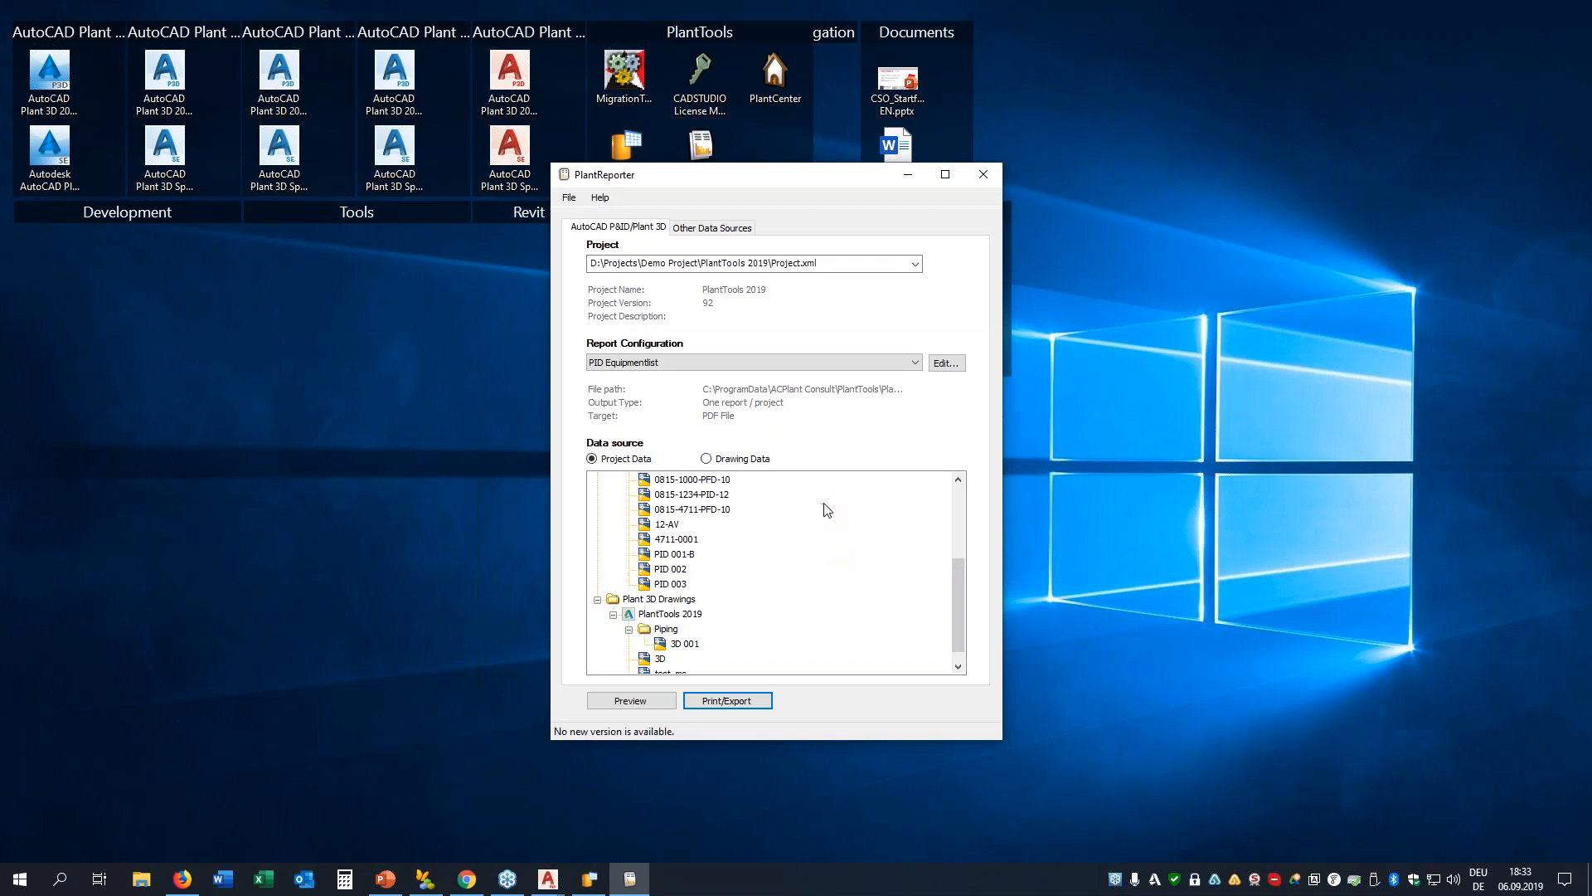
Export the equipment list comparison again with revision I as previous and revision L as newer
click(726, 700)
click(539, 328)
click(708, 366)
click(705, 613)
click(945, 371)
click(912, 644)
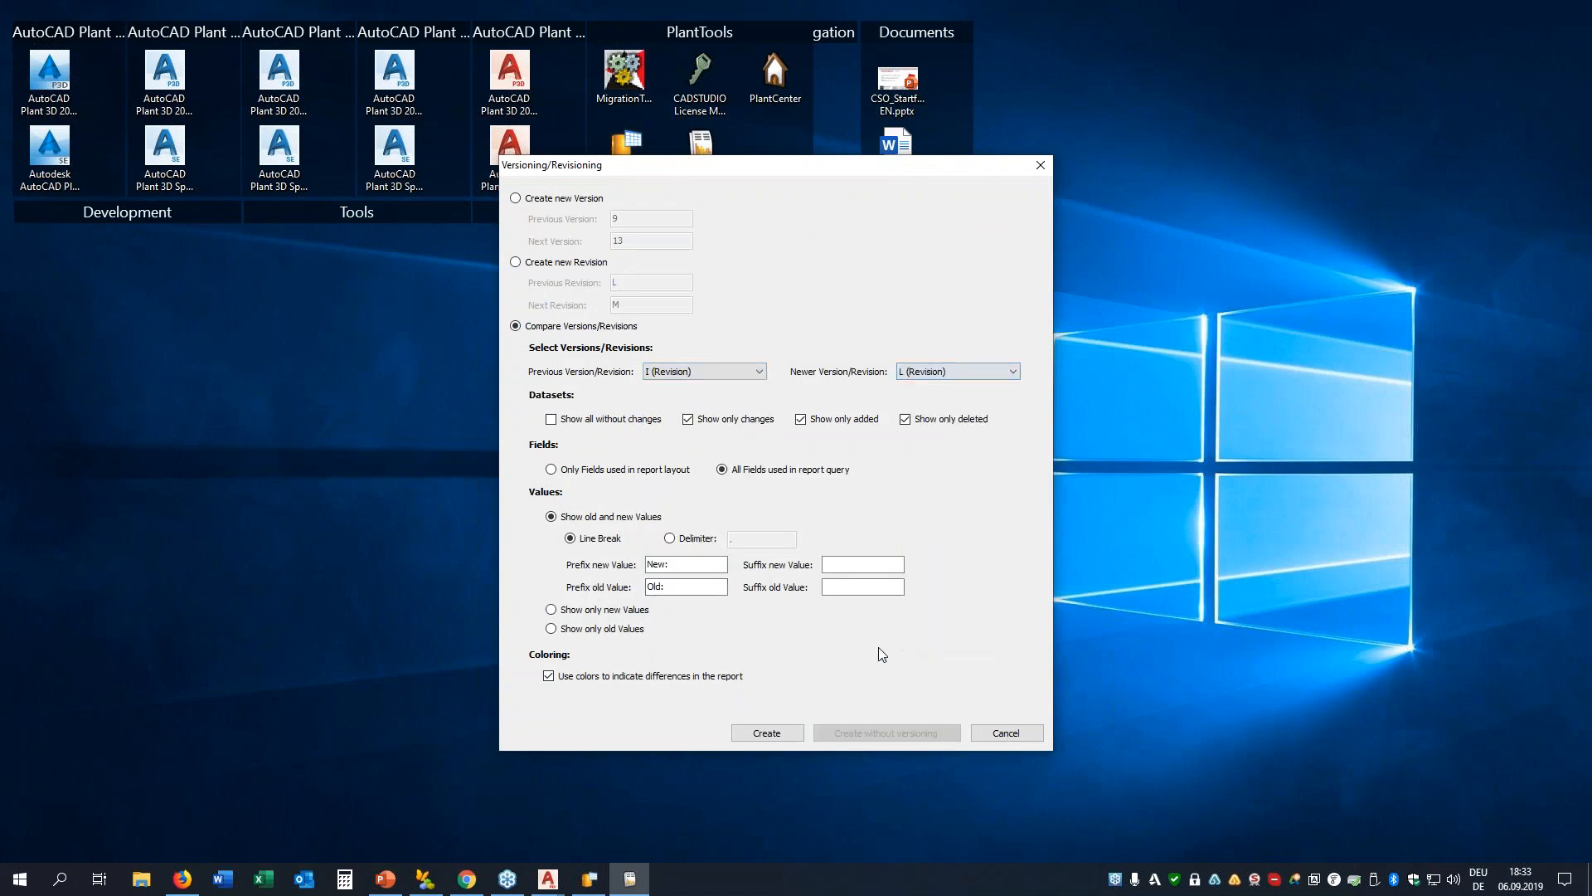
click(767, 733)
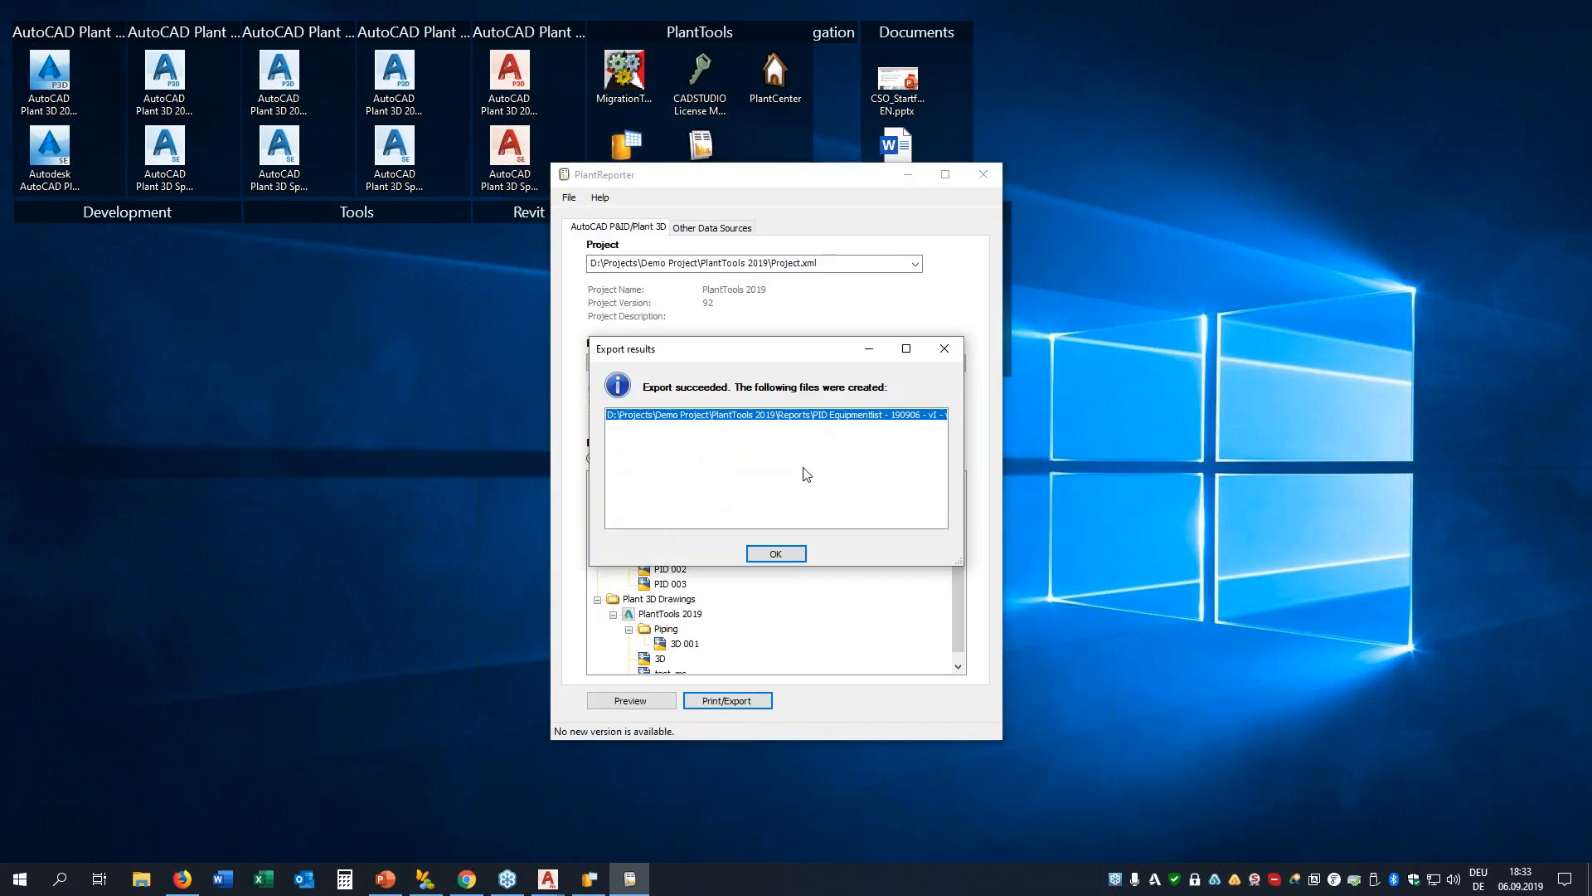
Open the comparison PDF, examine the changed, deleted and added equipment by color, and close the PDF and export results
double_click(807, 475)
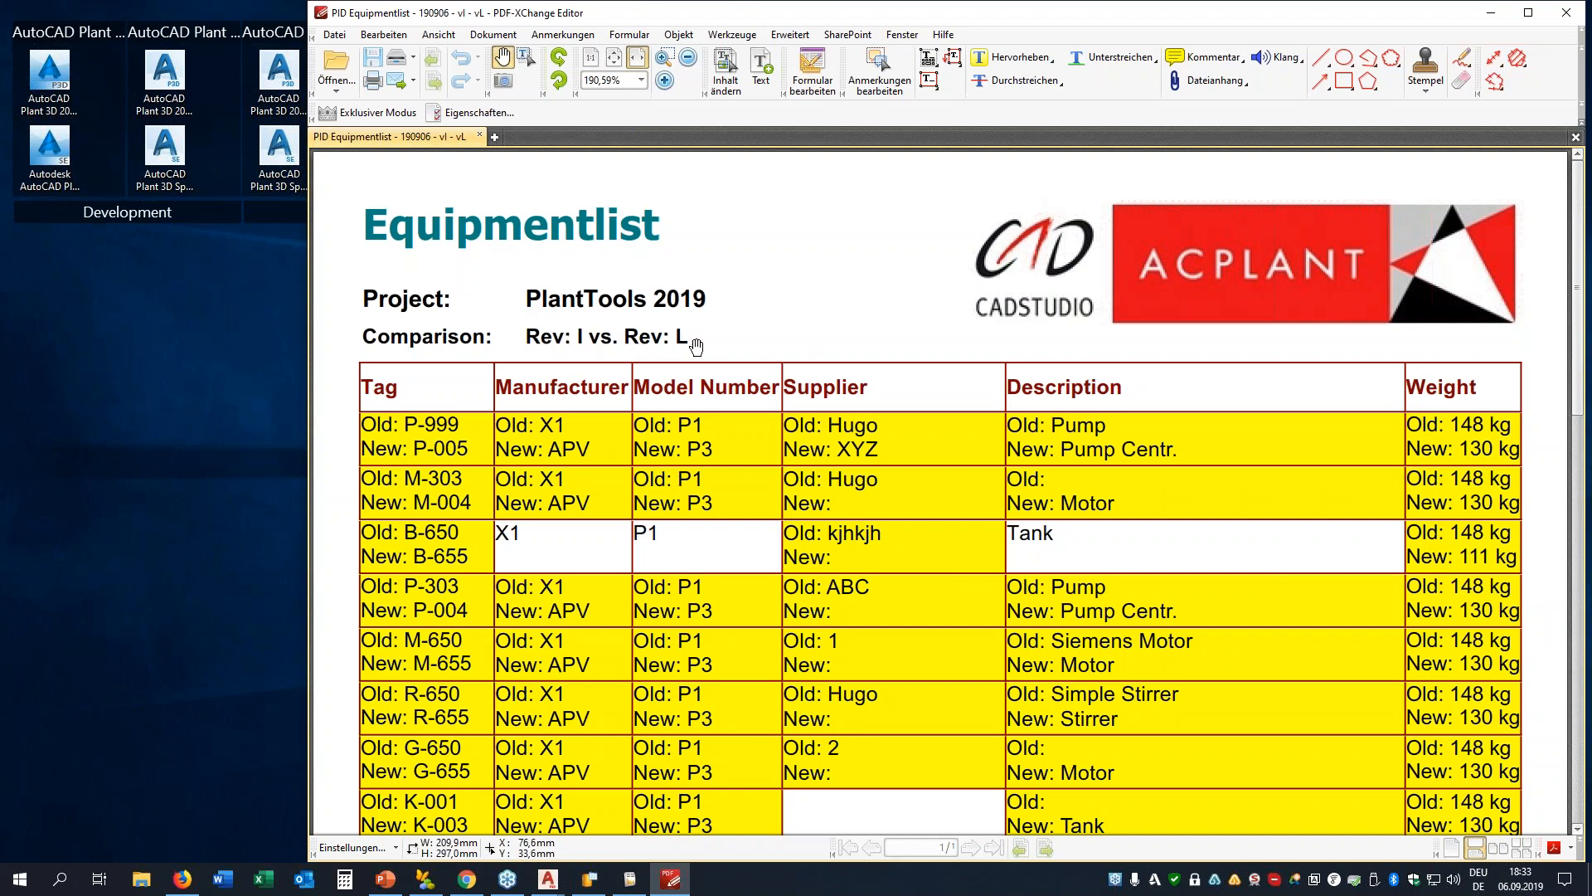
ctrl+scroll(682, 450, down, 3)
scroll(788, 552, down, 5)
scroll(779, 531, up, 3)
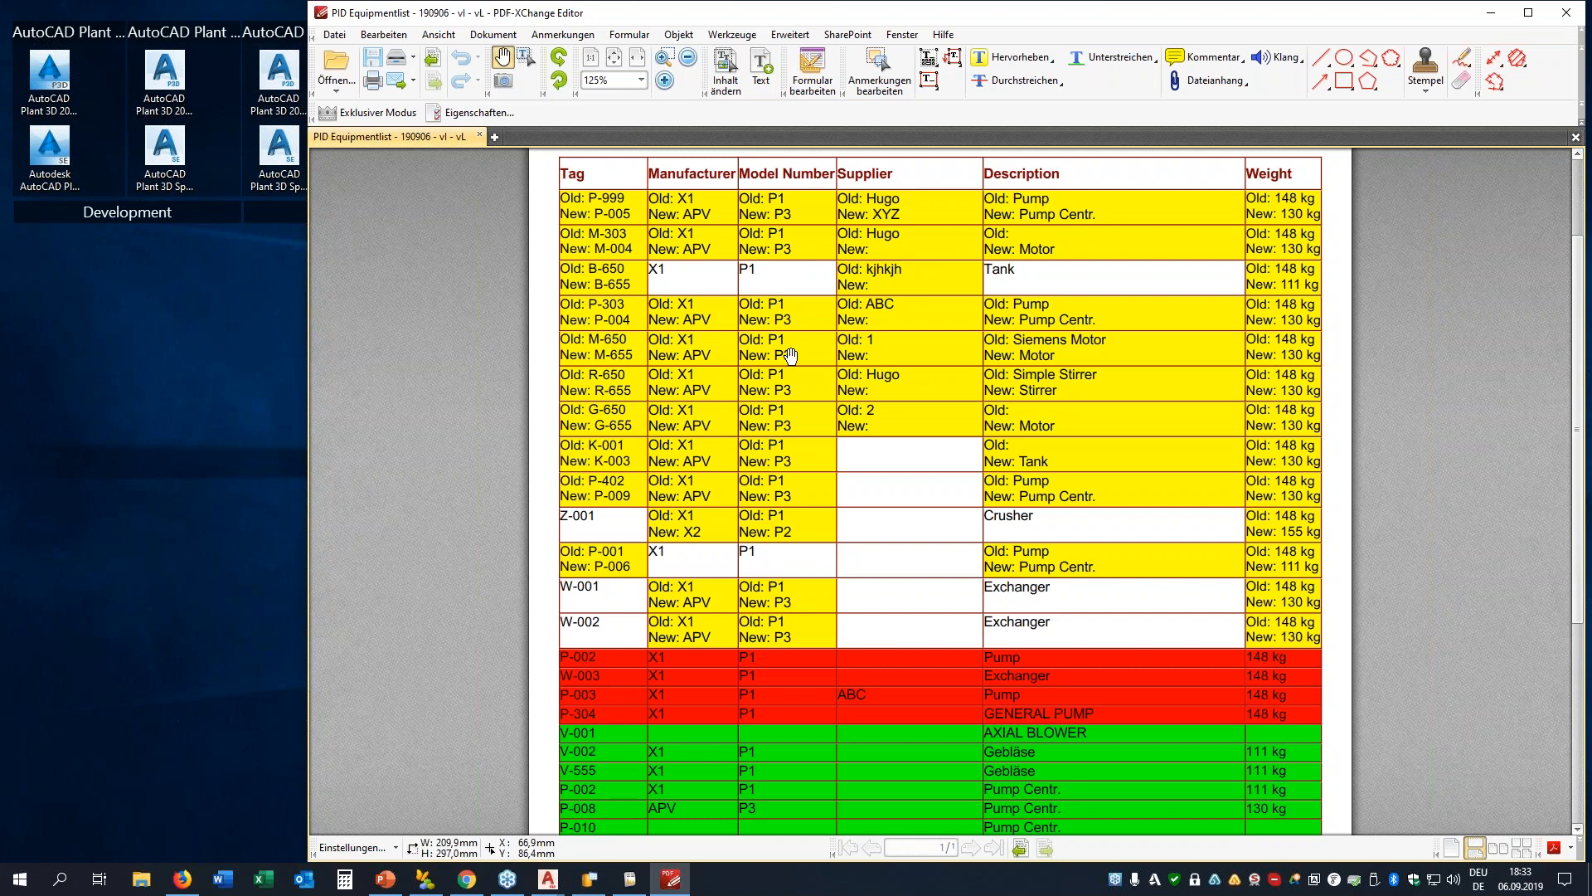
scroll(599, 520, down, 4)
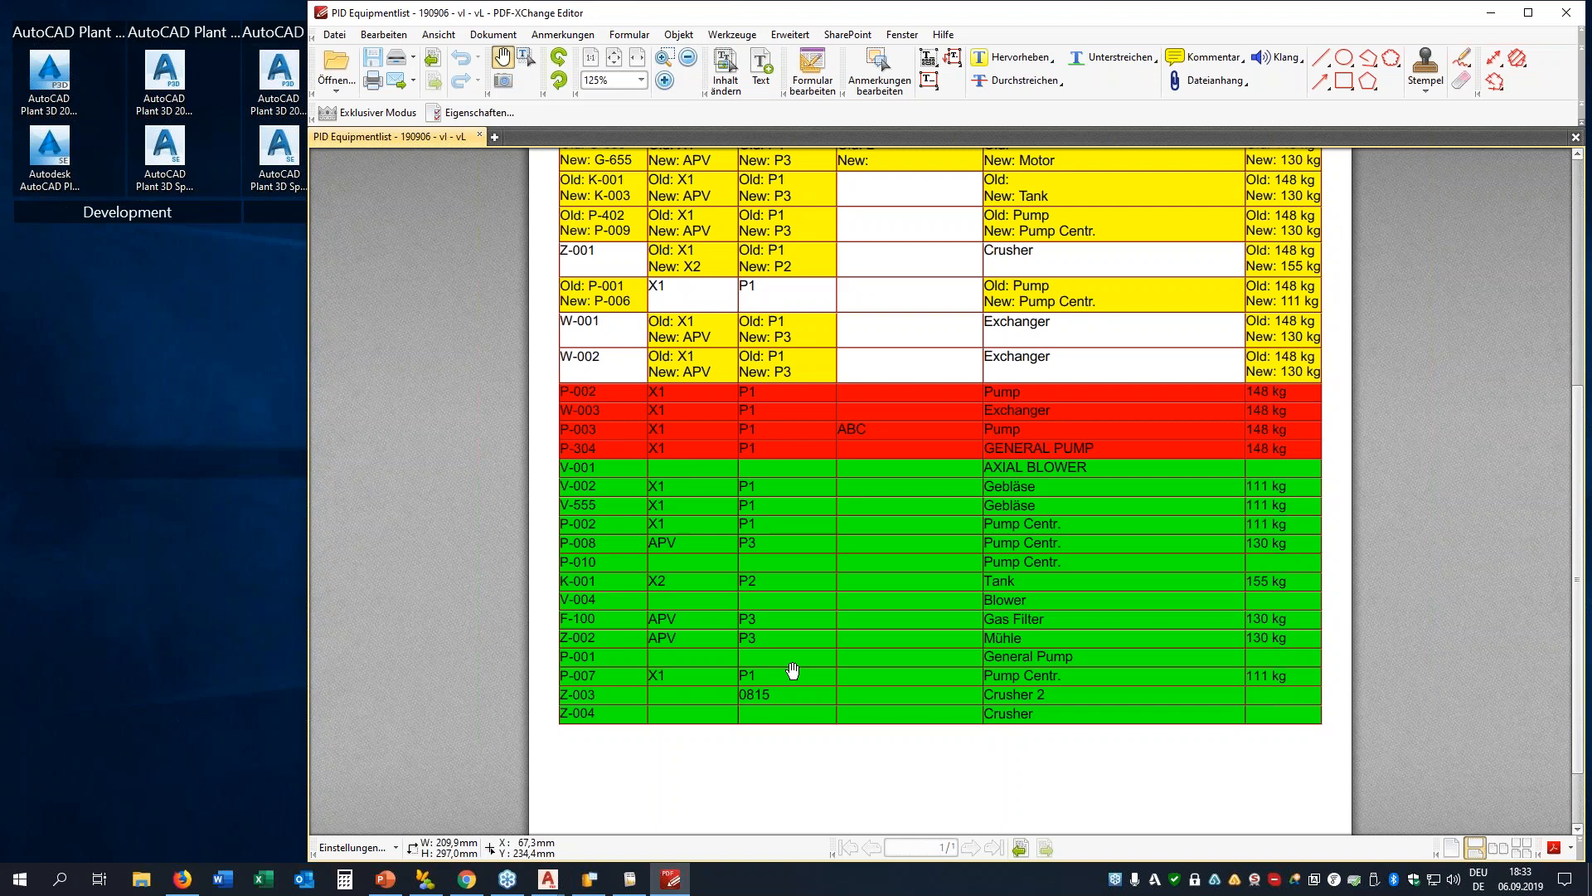
scroll(850, 504, up, 6)
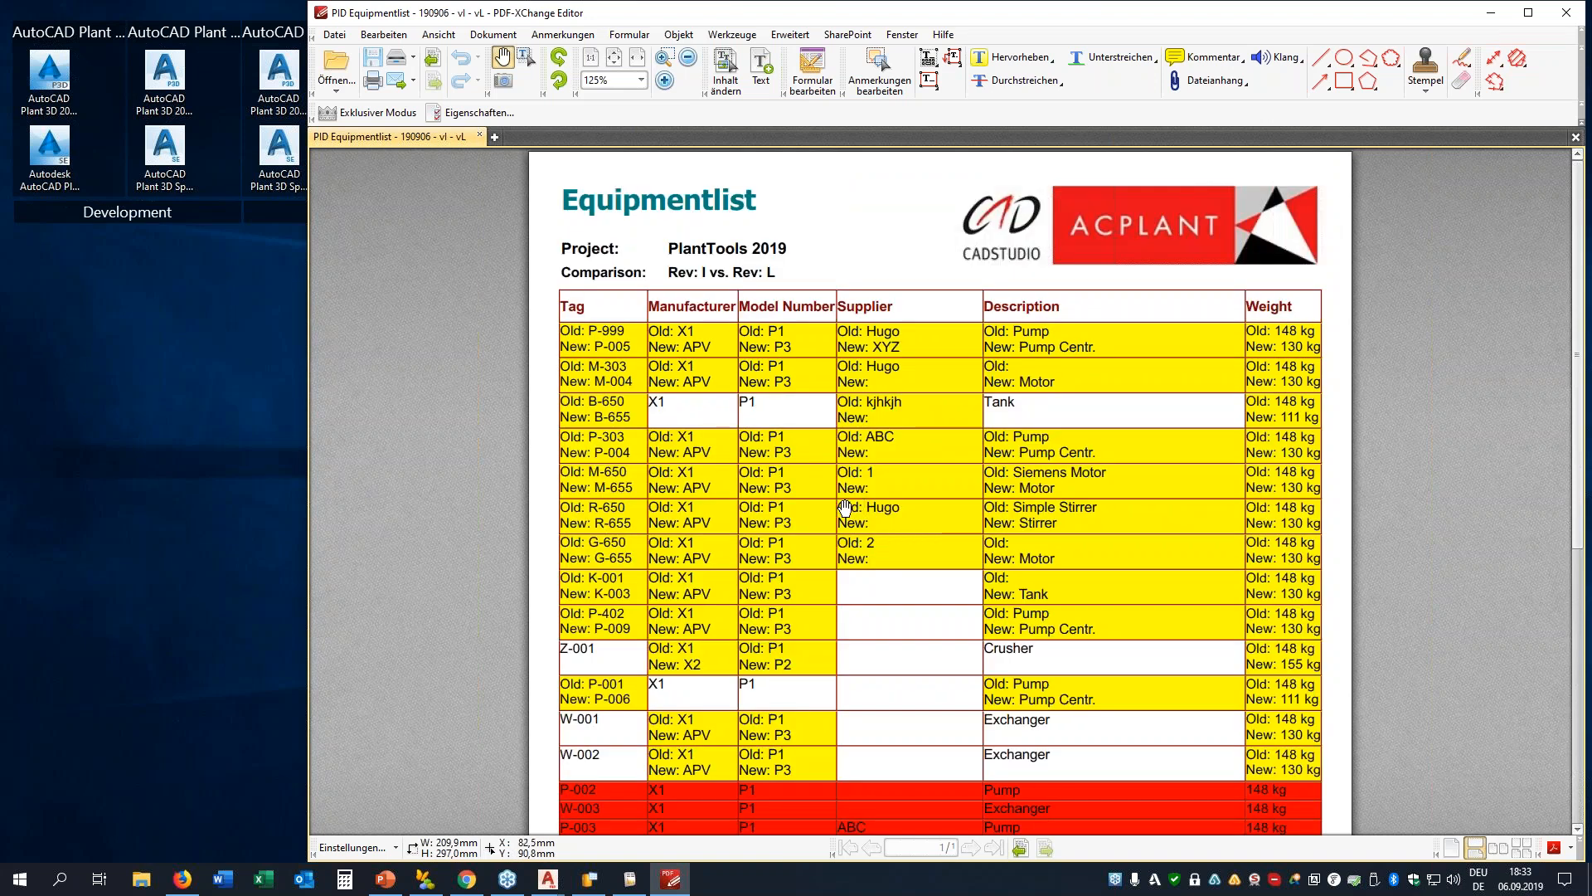
scroll(838, 422, down, 2)
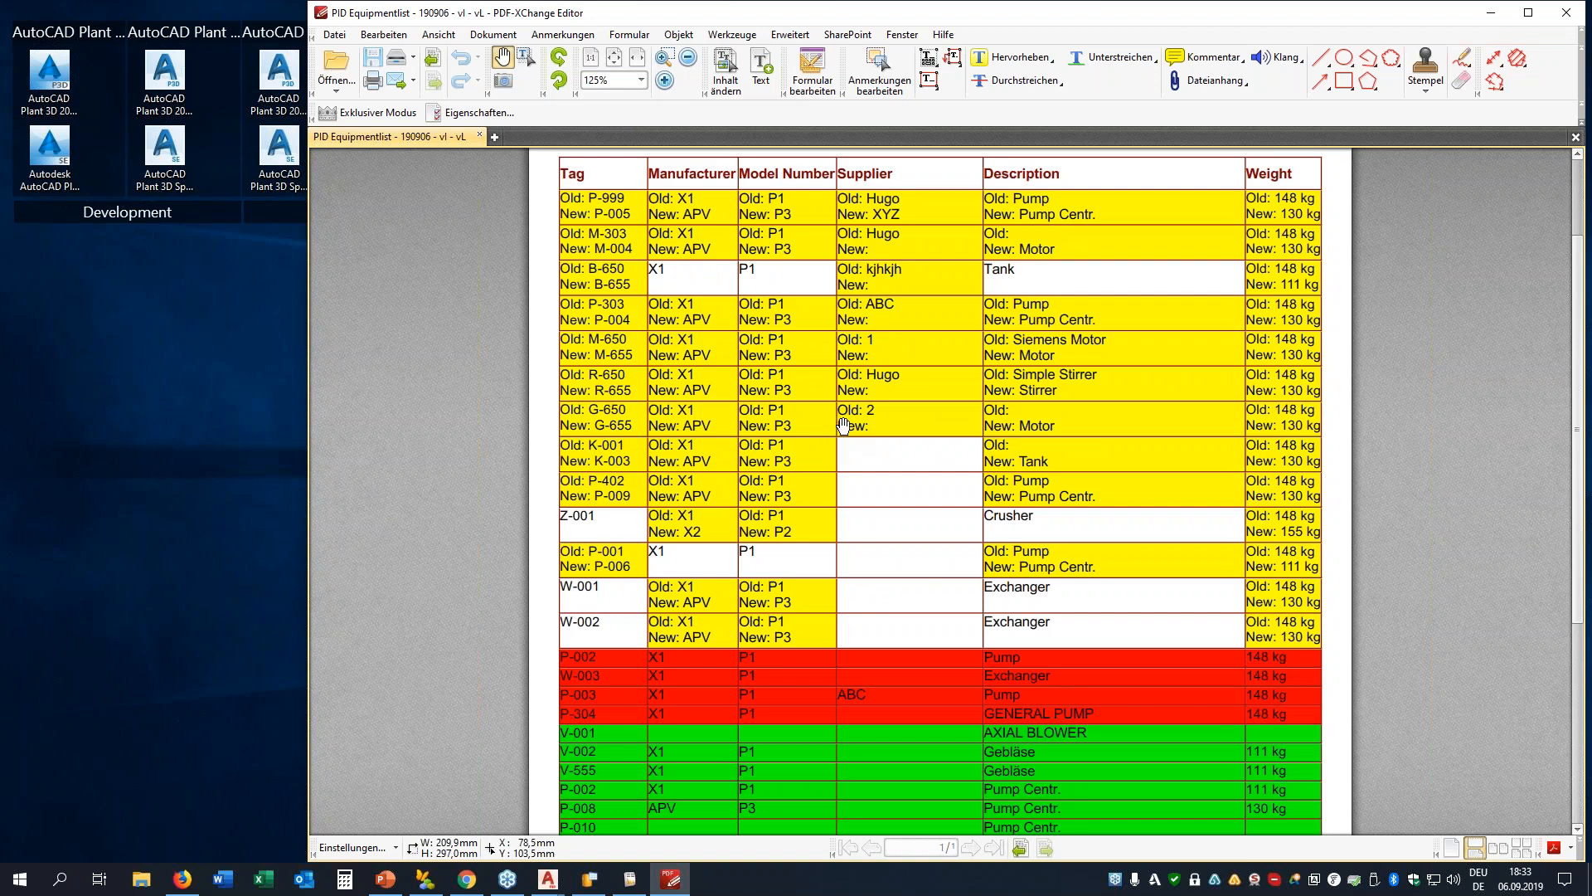
click(1567, 12)
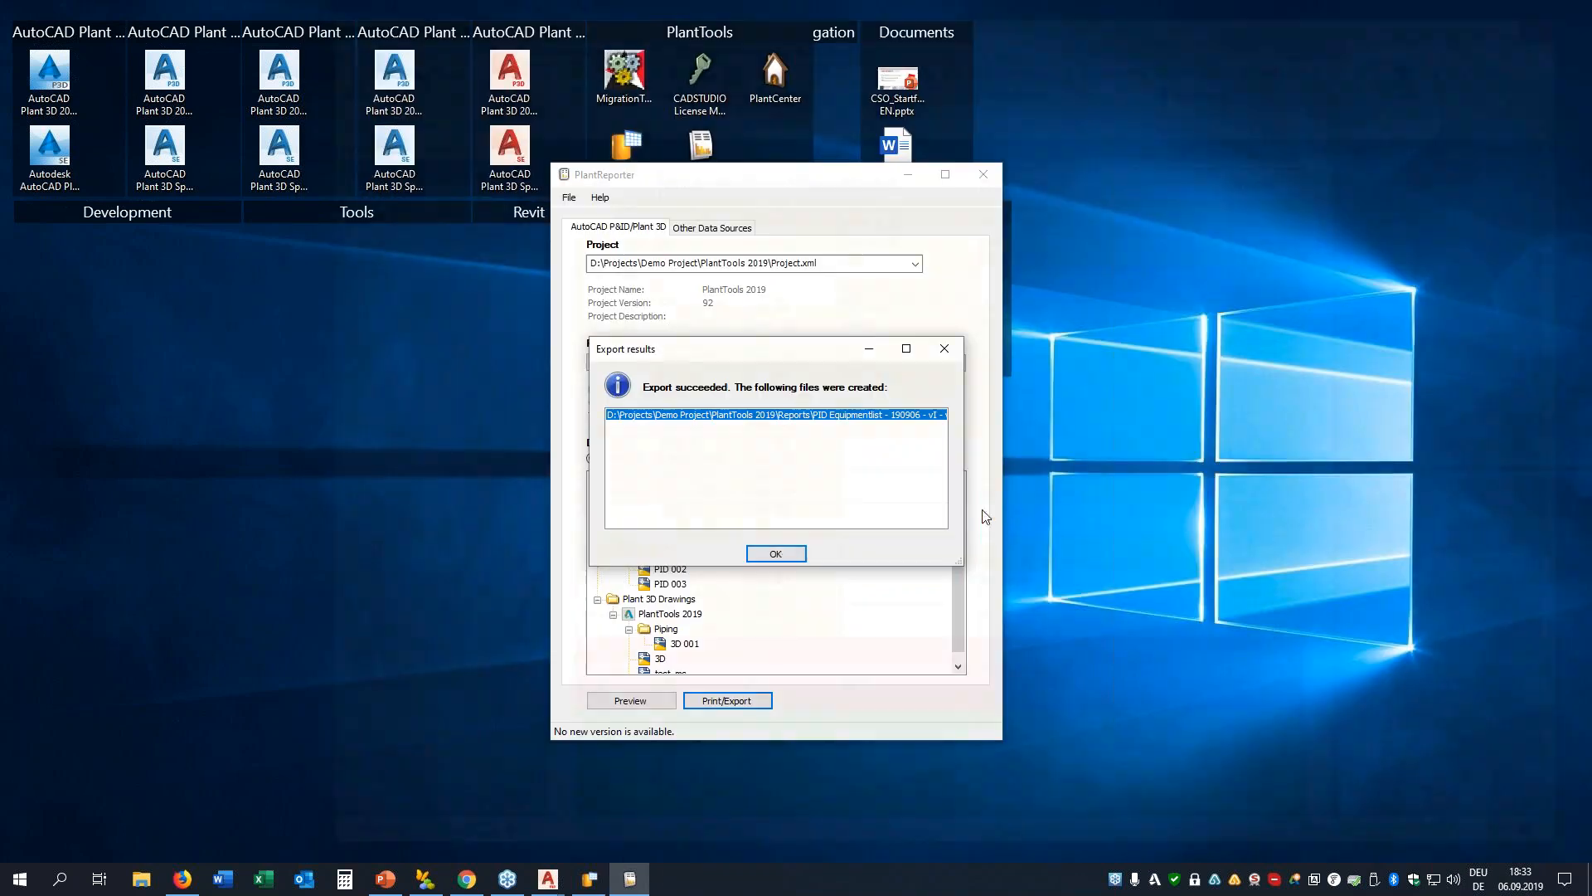
click(773, 549)
Preview the Revision overview report, look through the versions and revisions per report, and close the preview
click(706, 363)
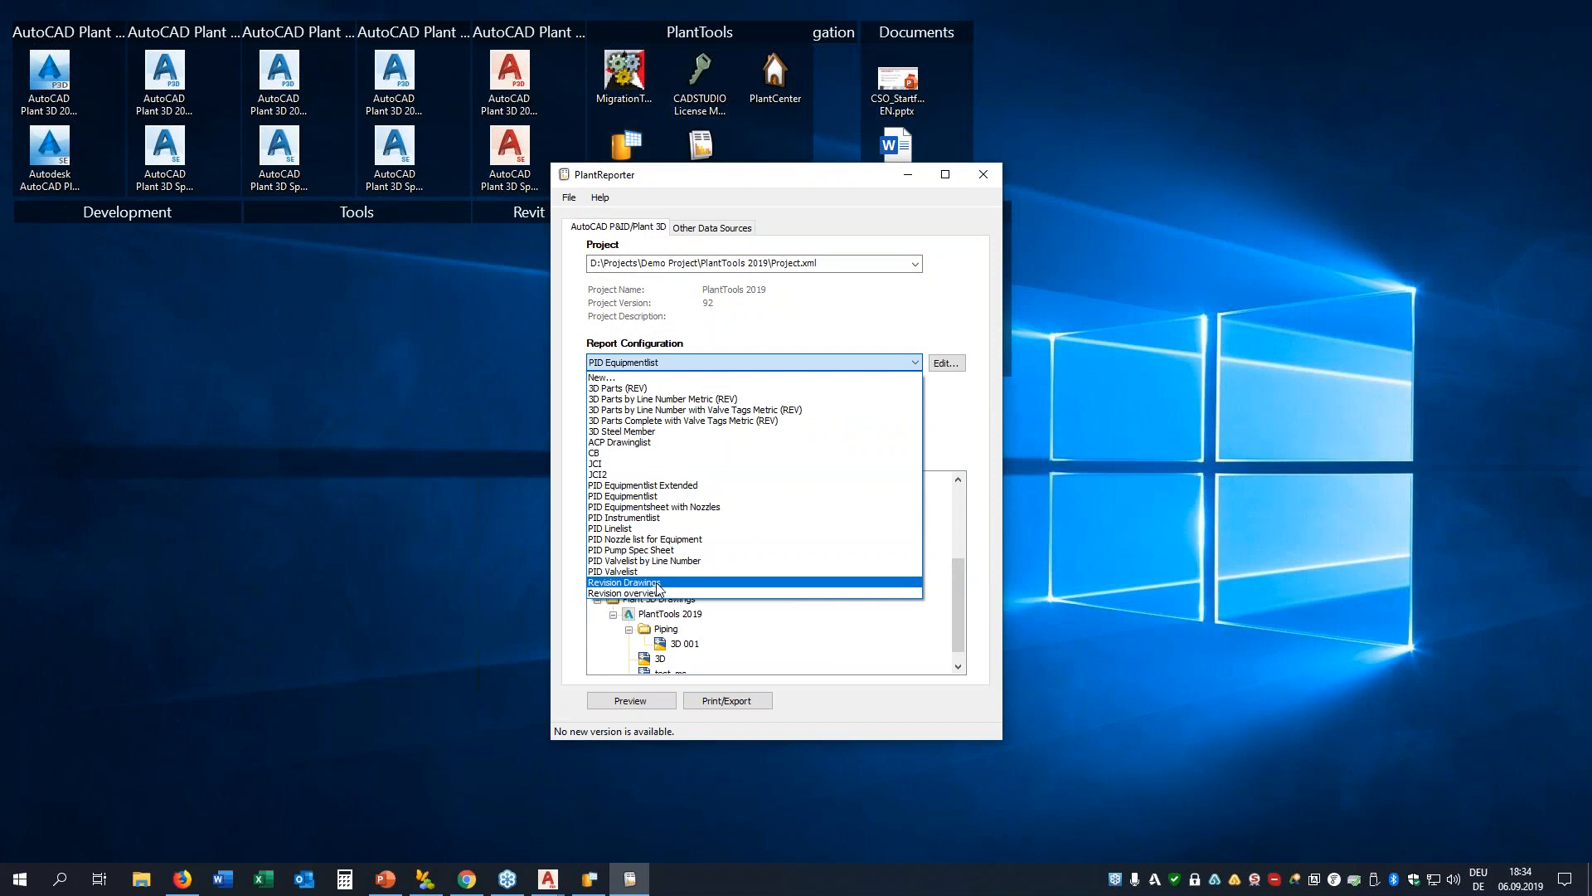
click(659, 594)
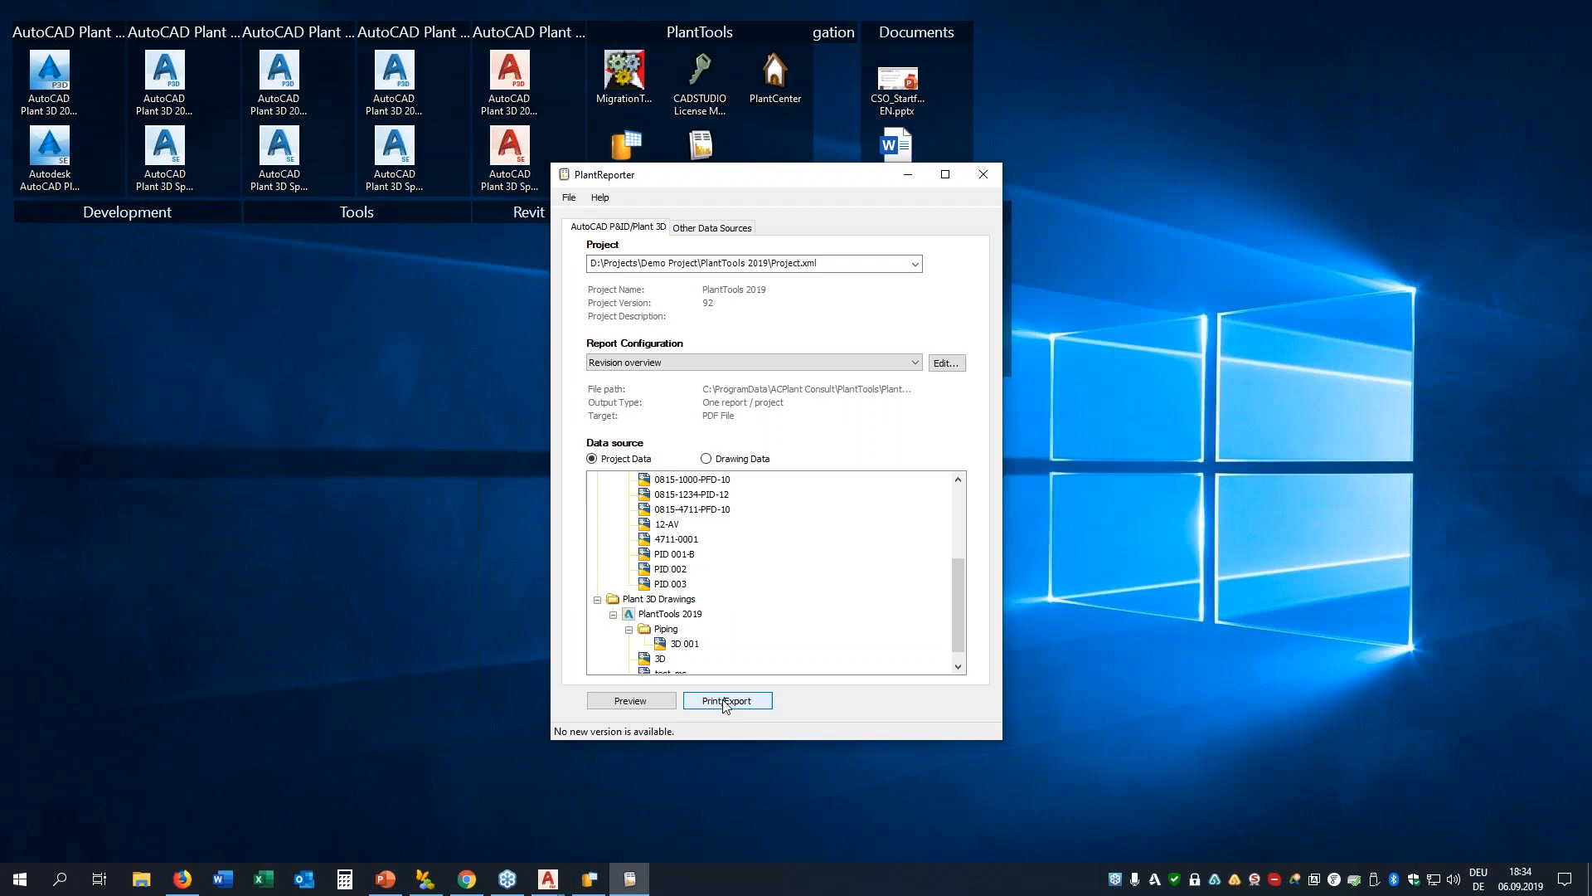
click(629, 699)
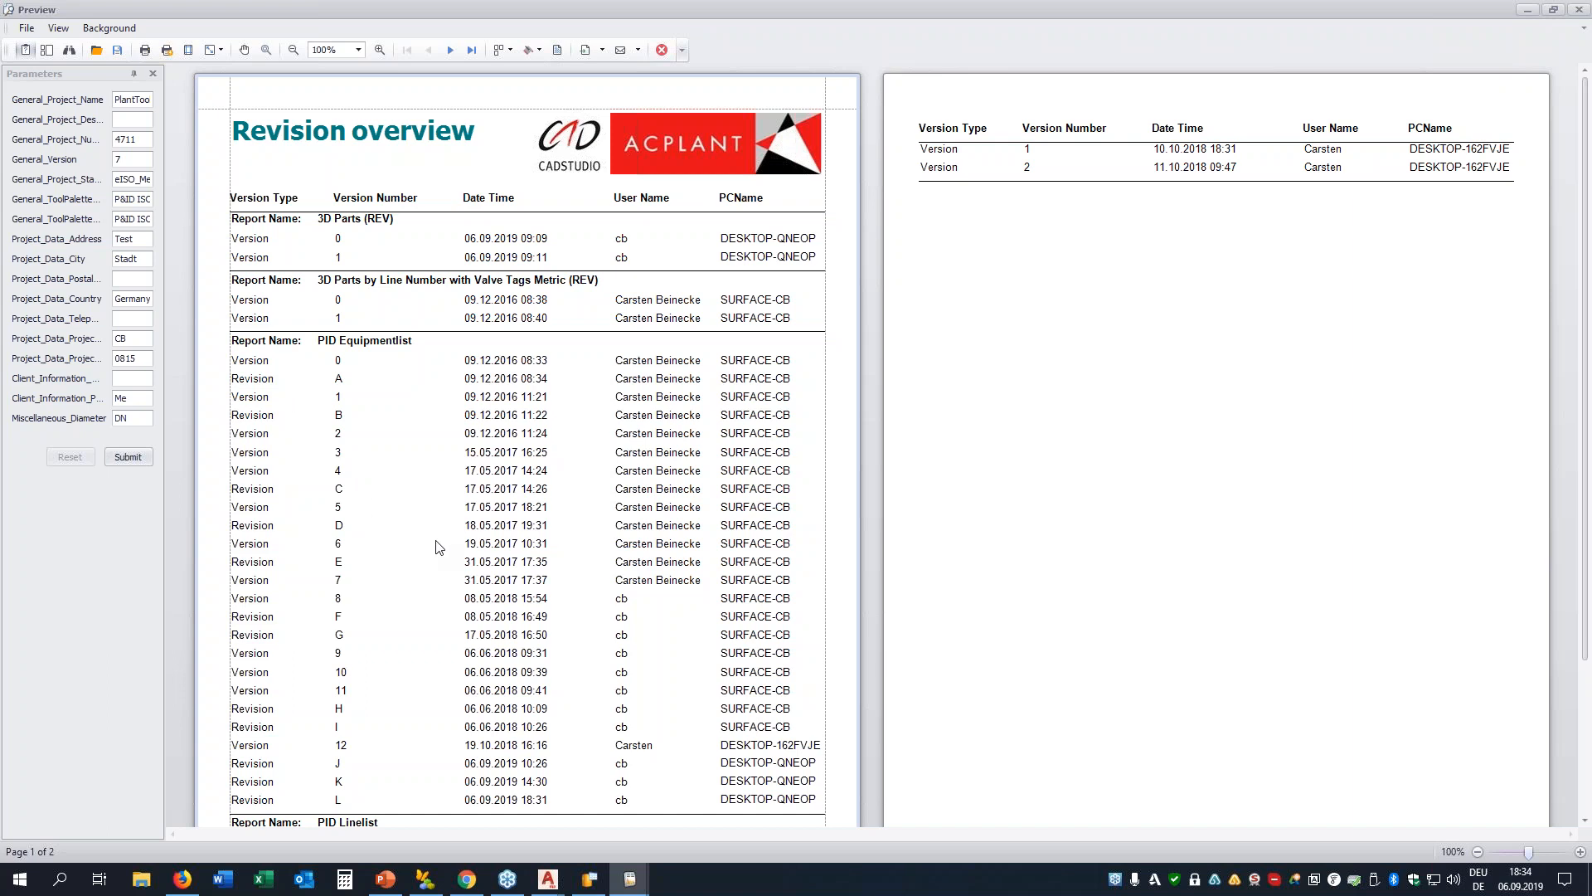
scroll(545, 426, down, 3)
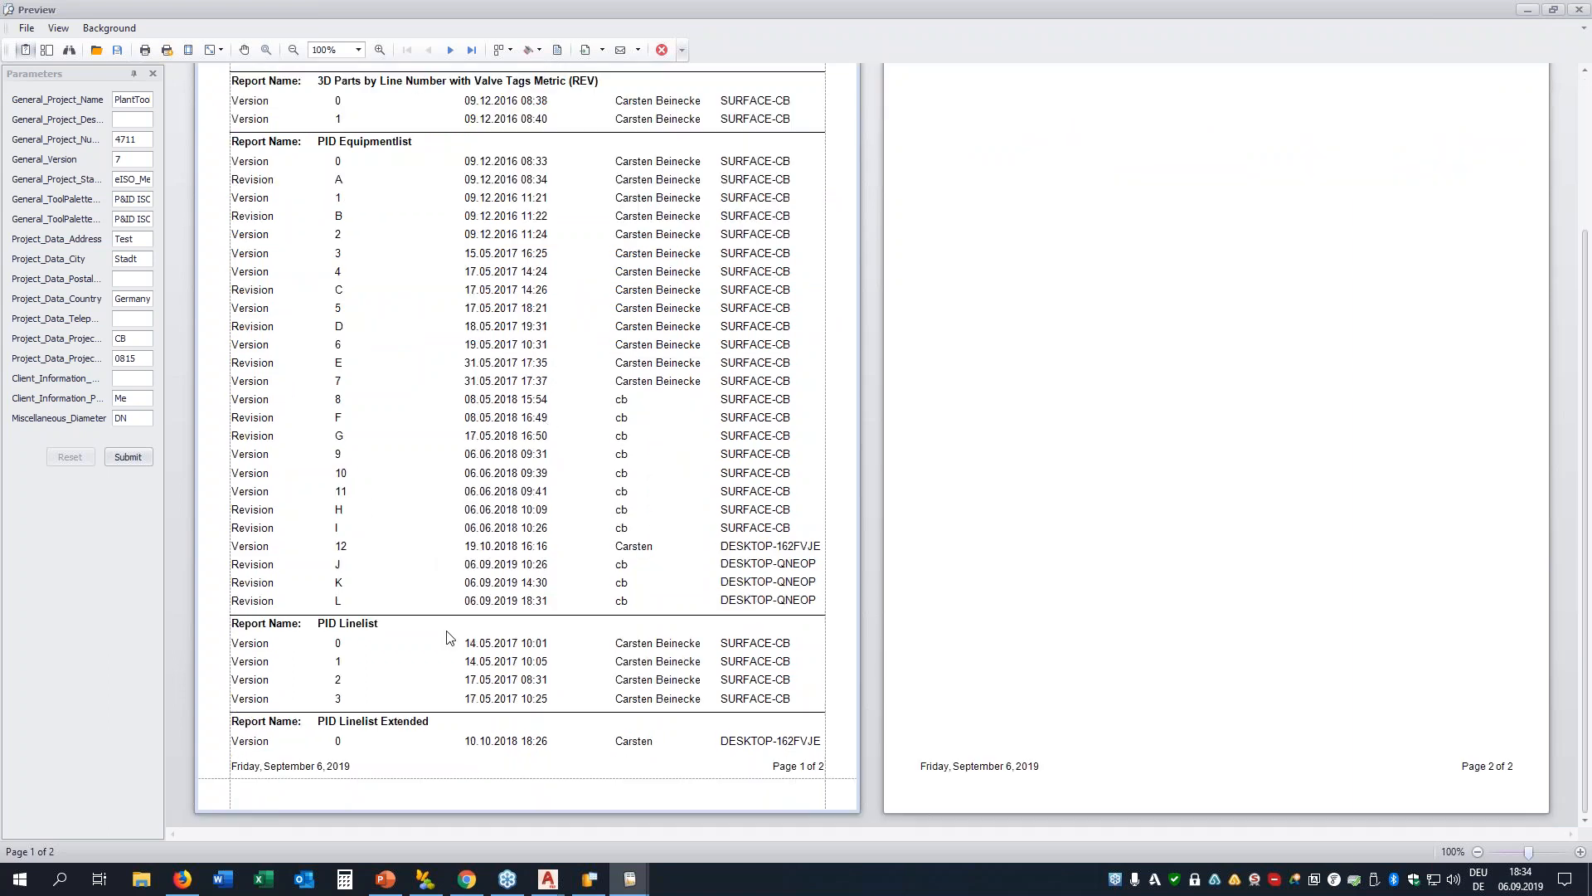
scroll(448, 637, up, 3)
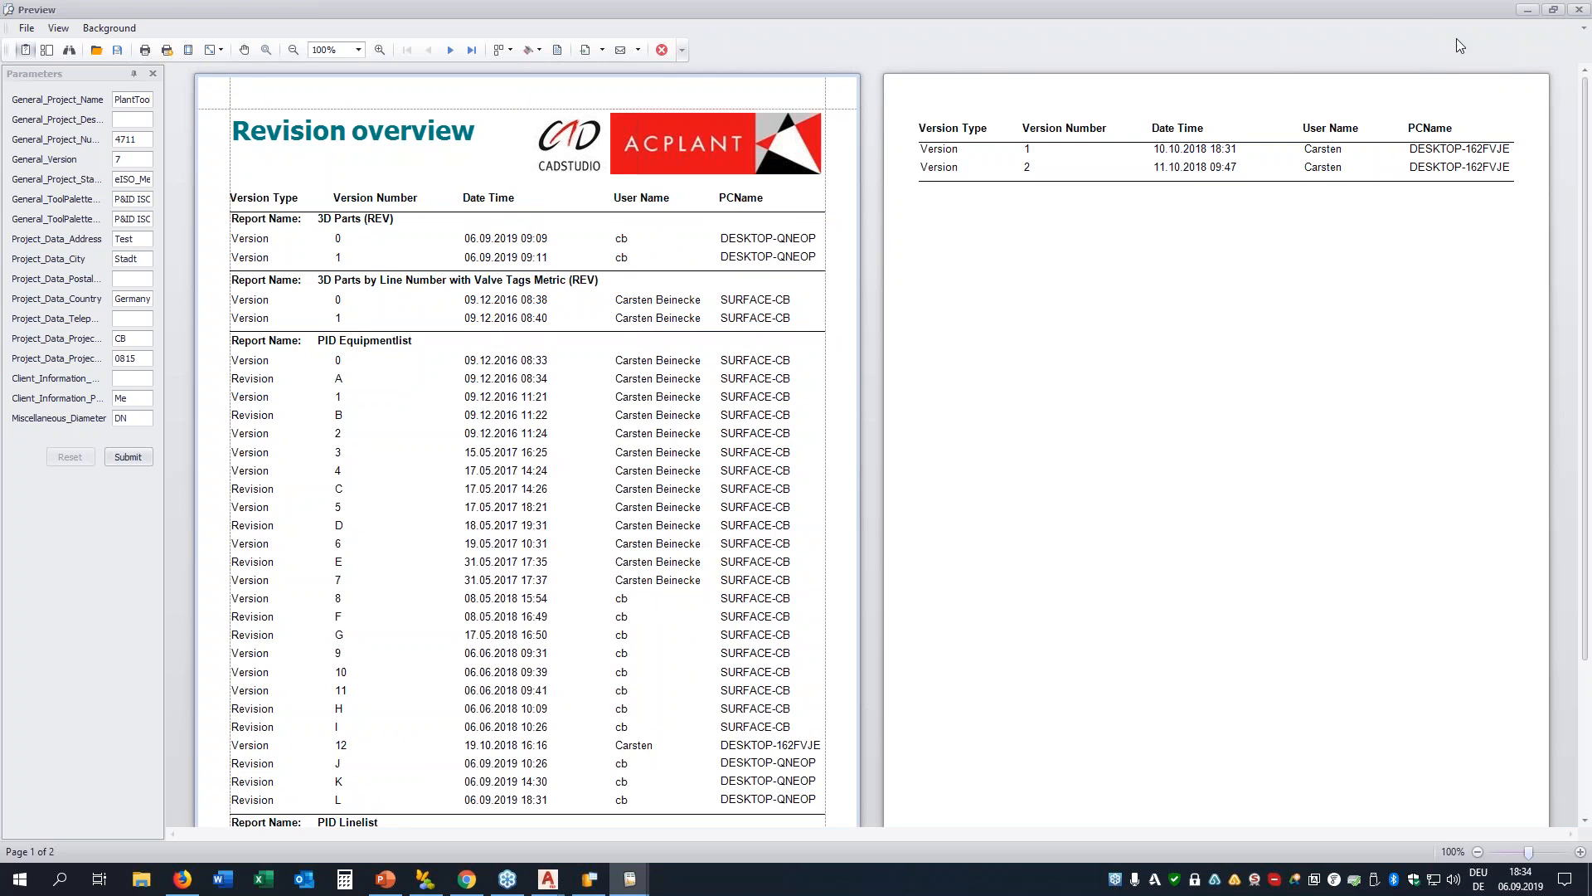
click(1579, 9)
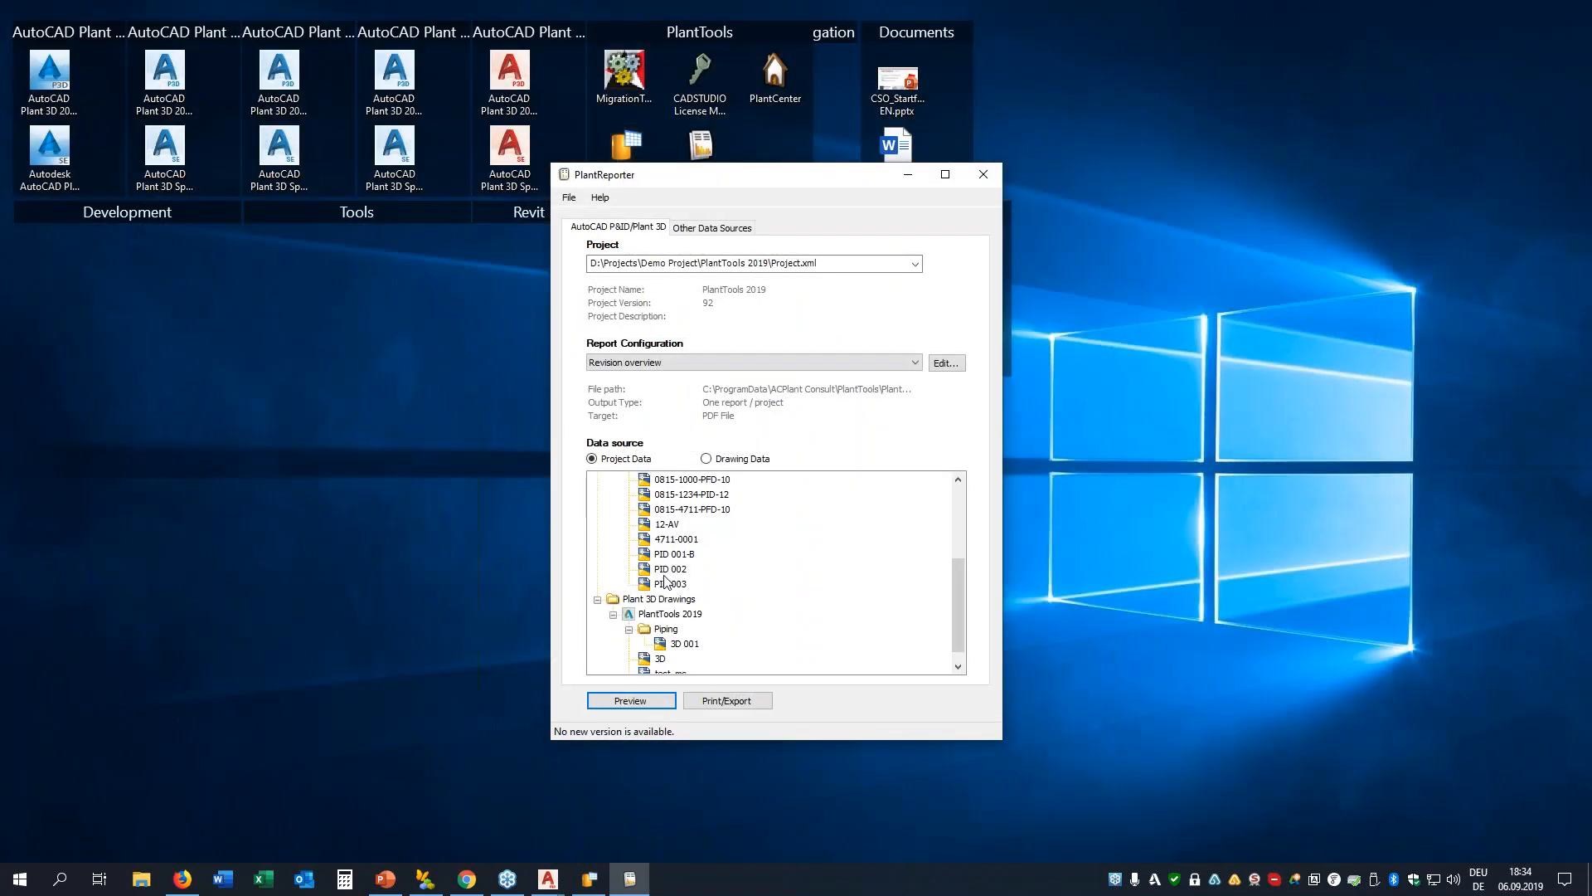
Preview the Revision Drawings report, look through the version history of the drawings on all pages, and close the preview
click(666, 365)
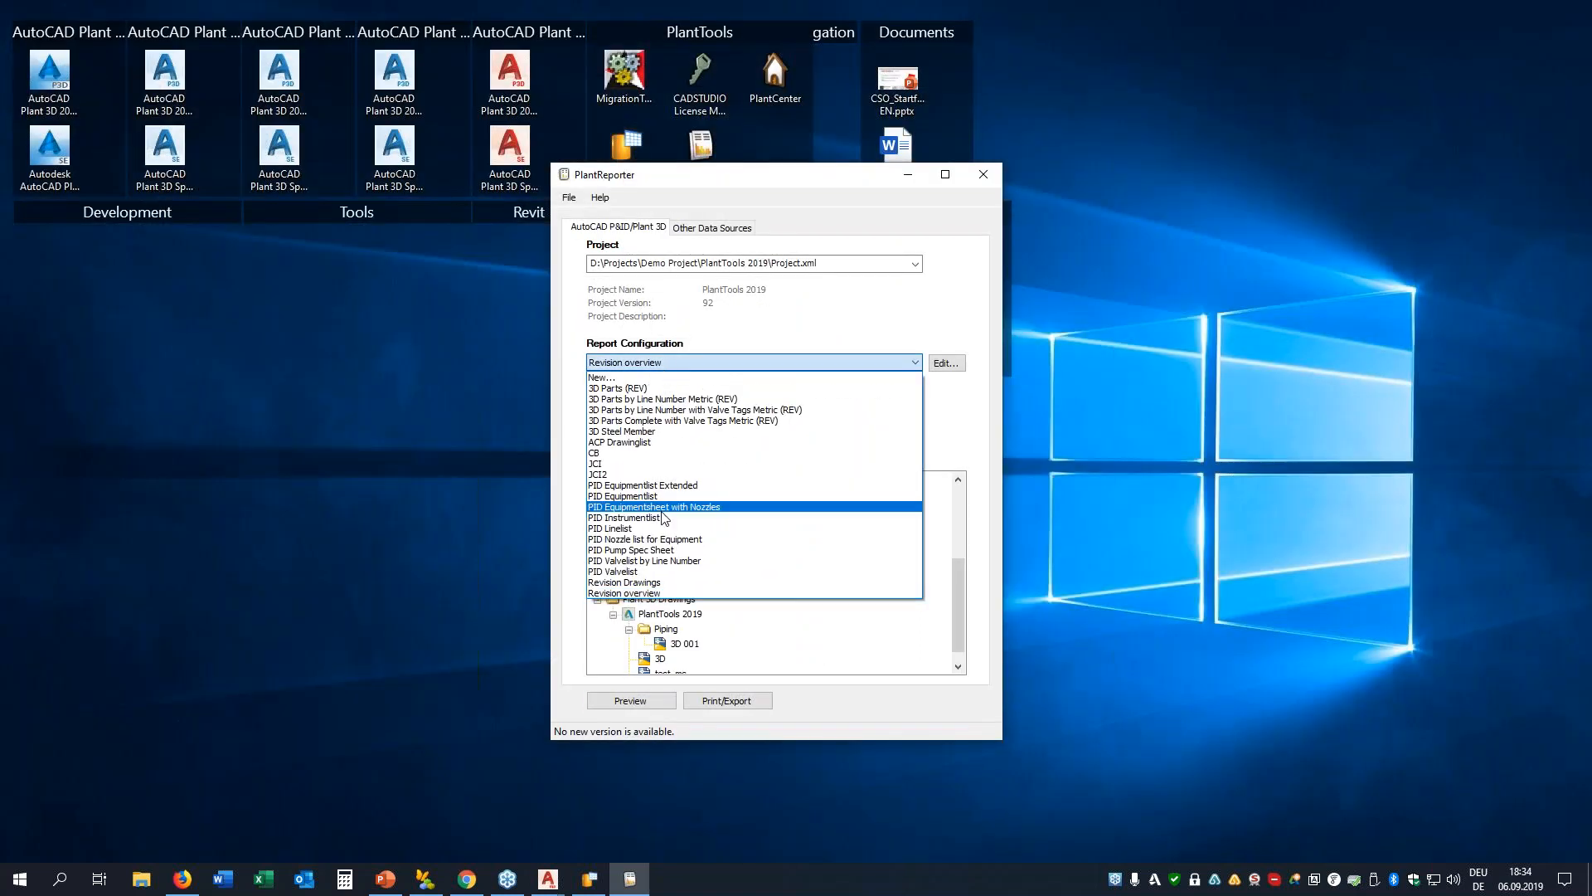
click(658, 583)
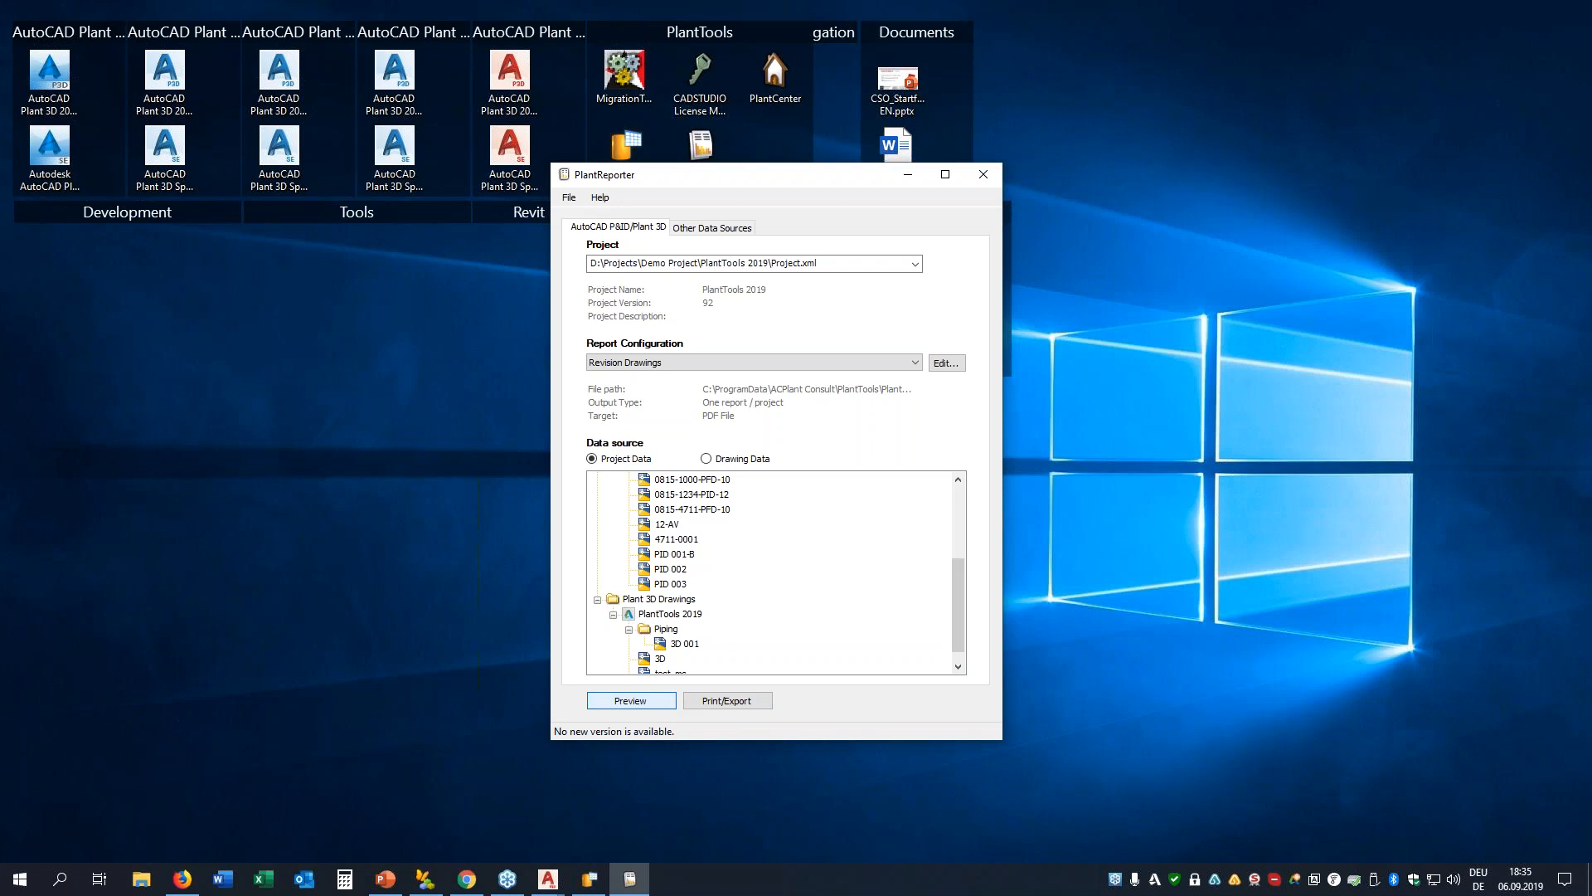
click(630, 701)
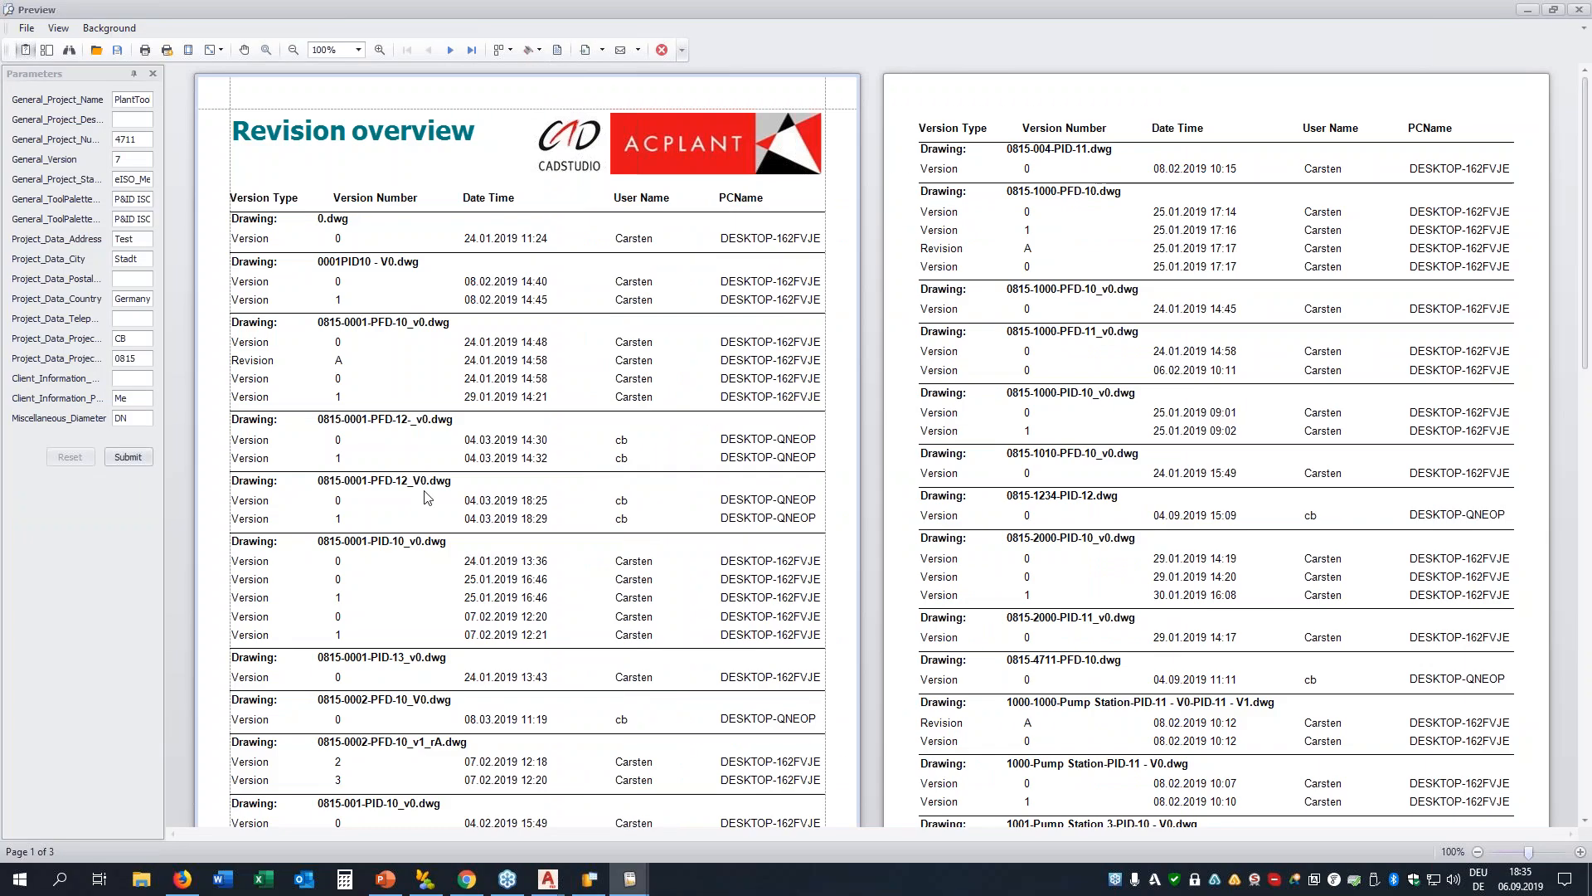
scroll(433, 569, down, 8)
scroll(433, 572, down, 3)
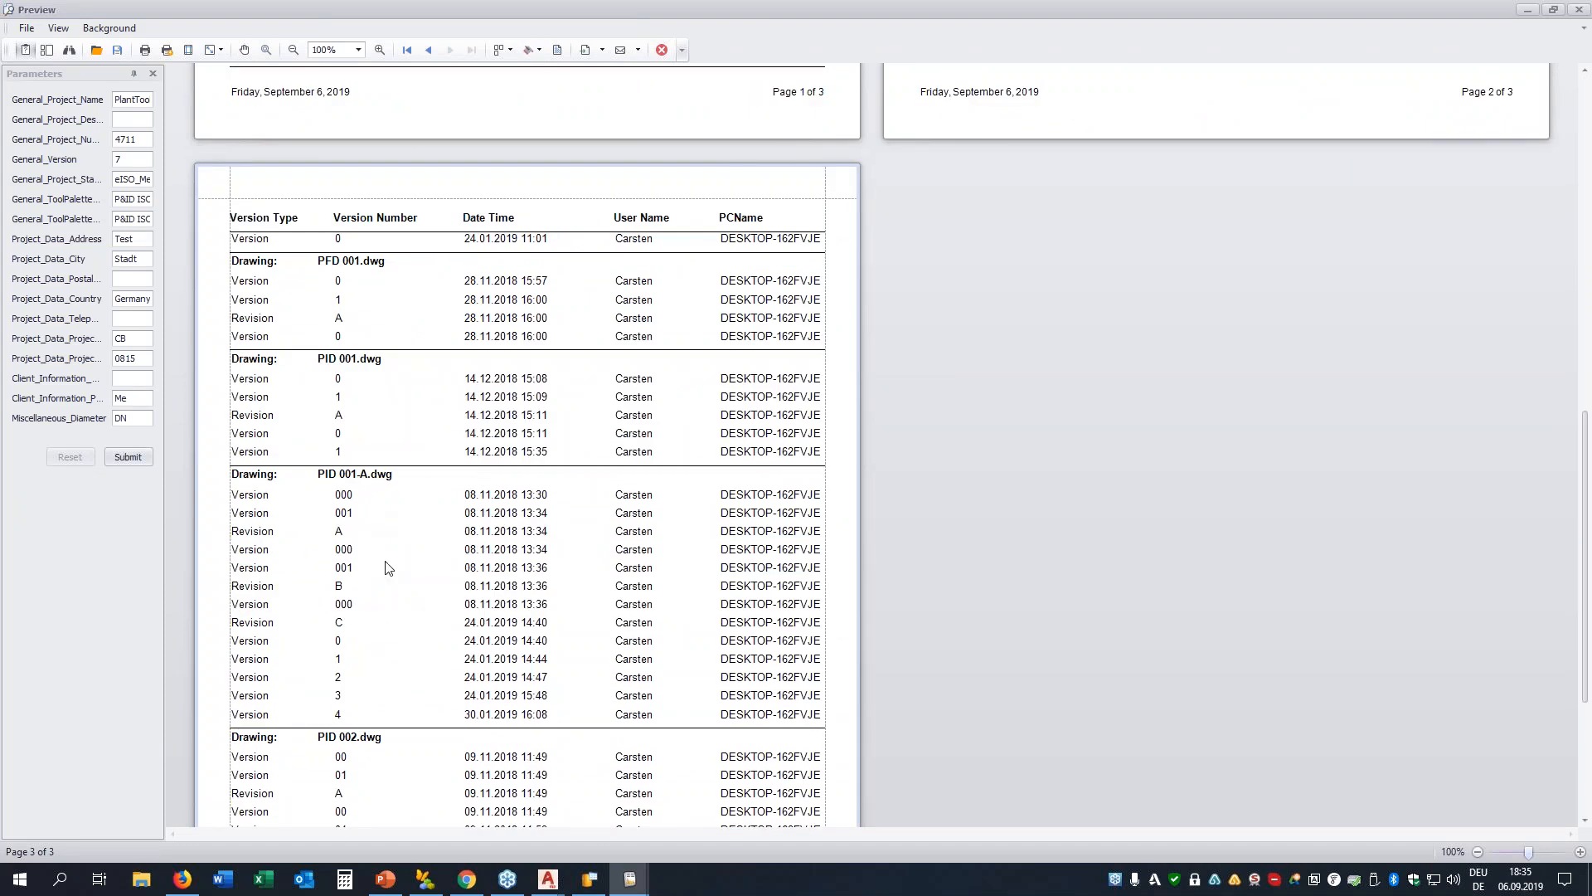
scroll(372, 703, down, 4)
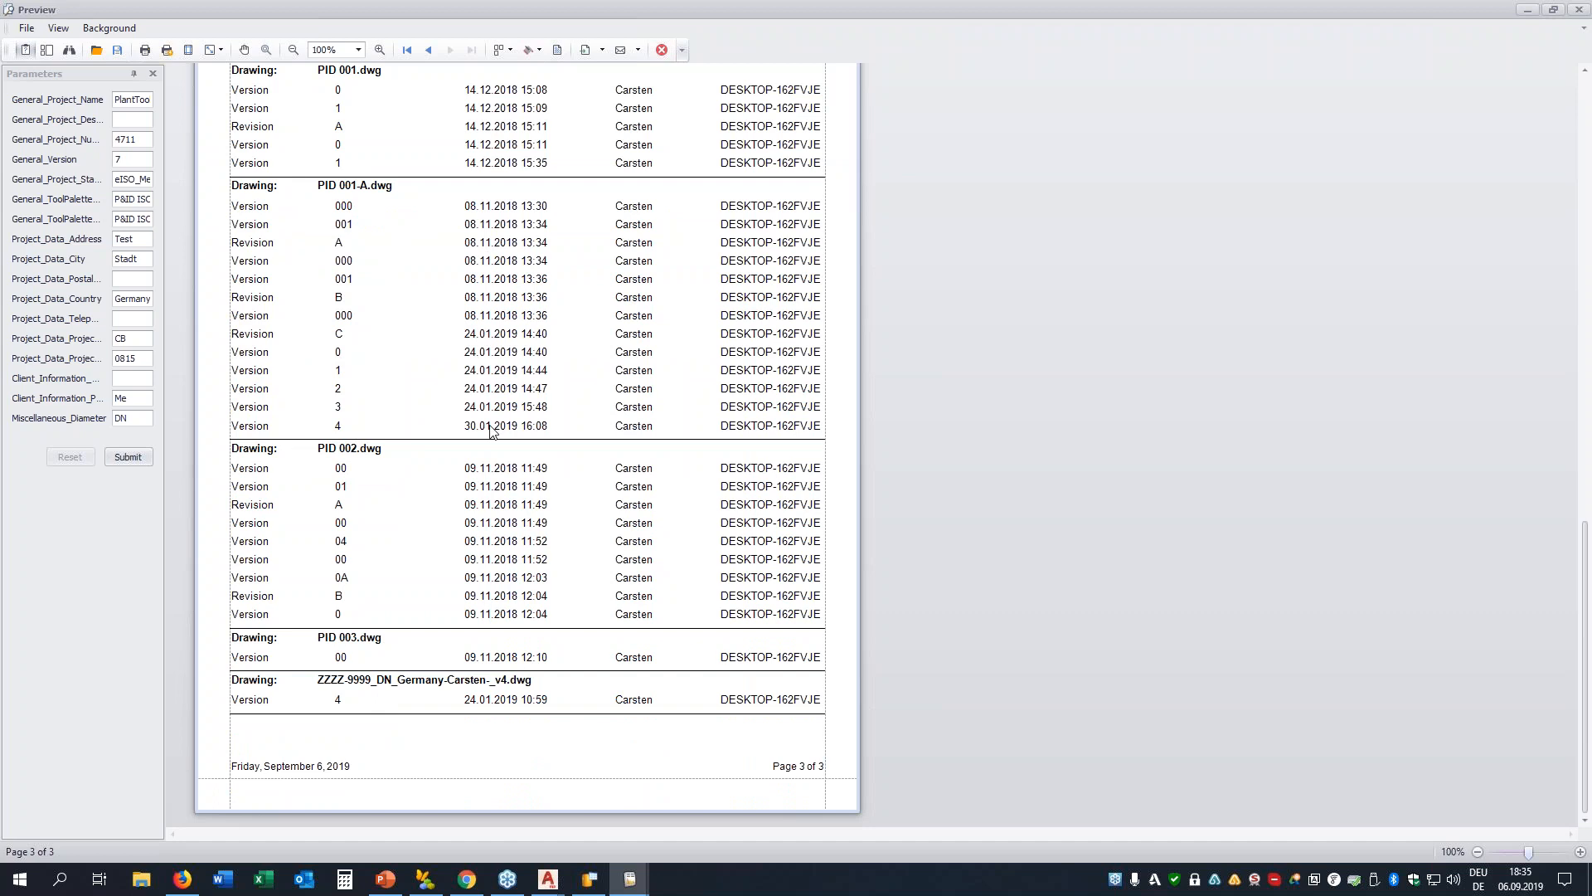
scroll(496, 423, up, 10)
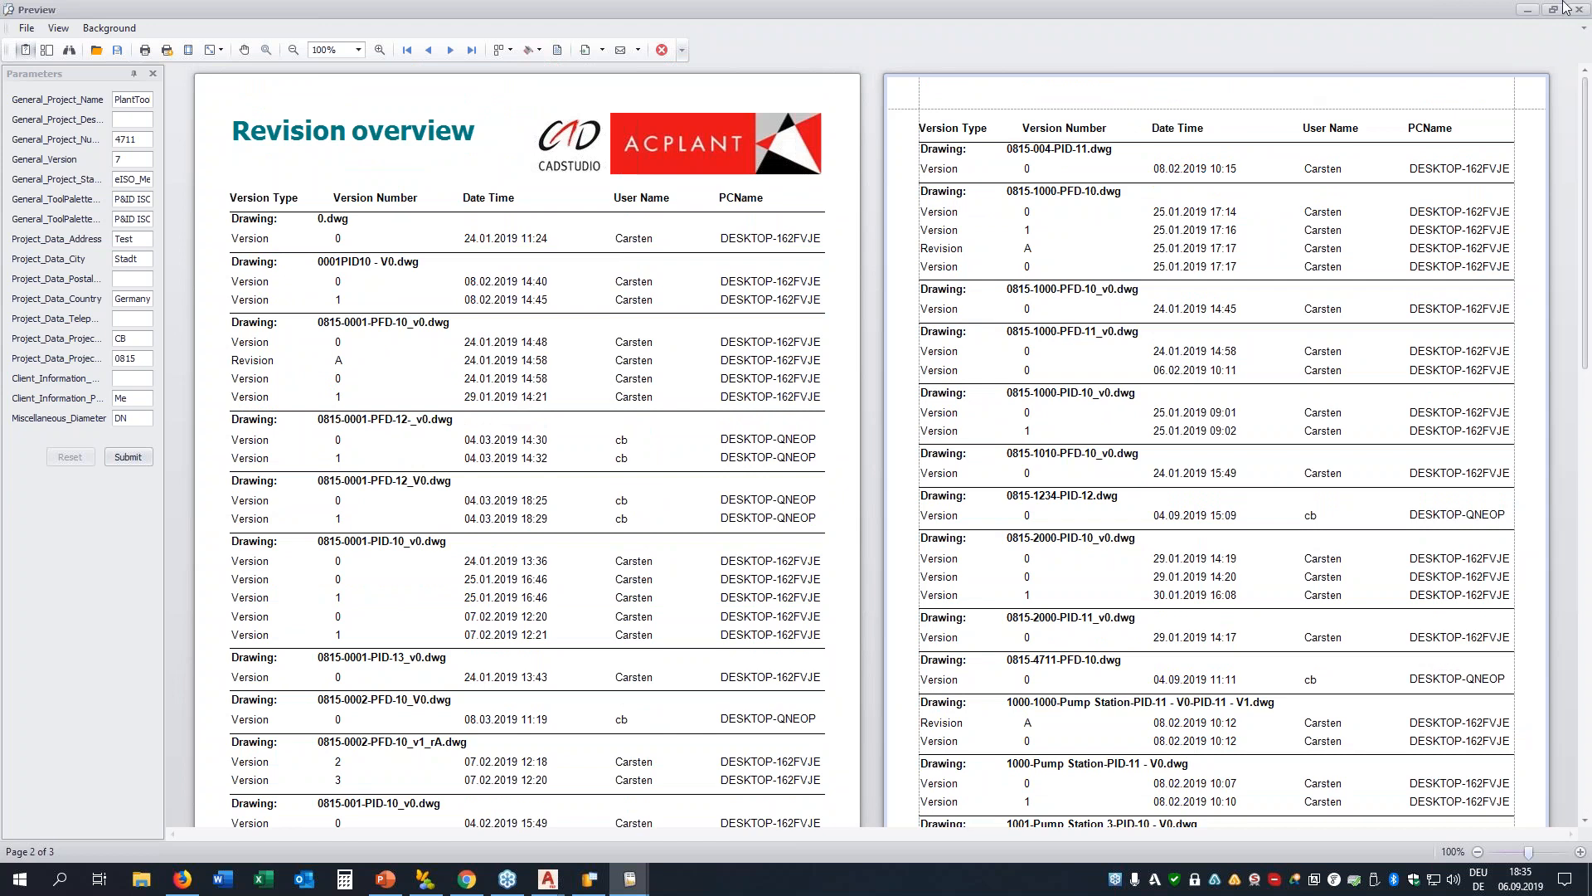
click(1579, 10)
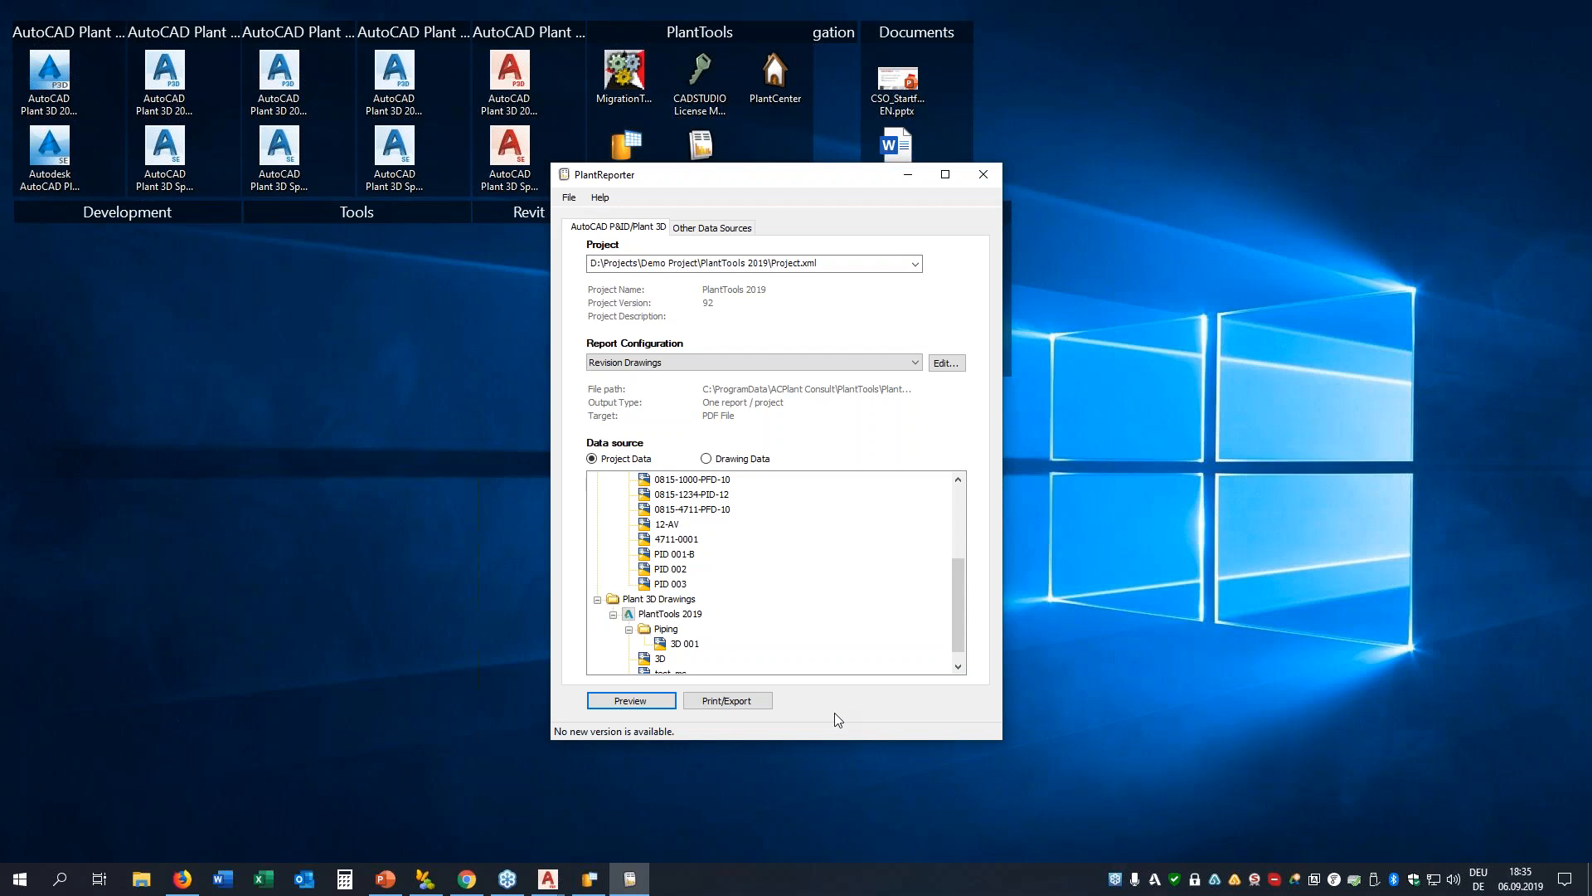
Switch to the PowerPoint presentation with the closing slide
click(388, 880)
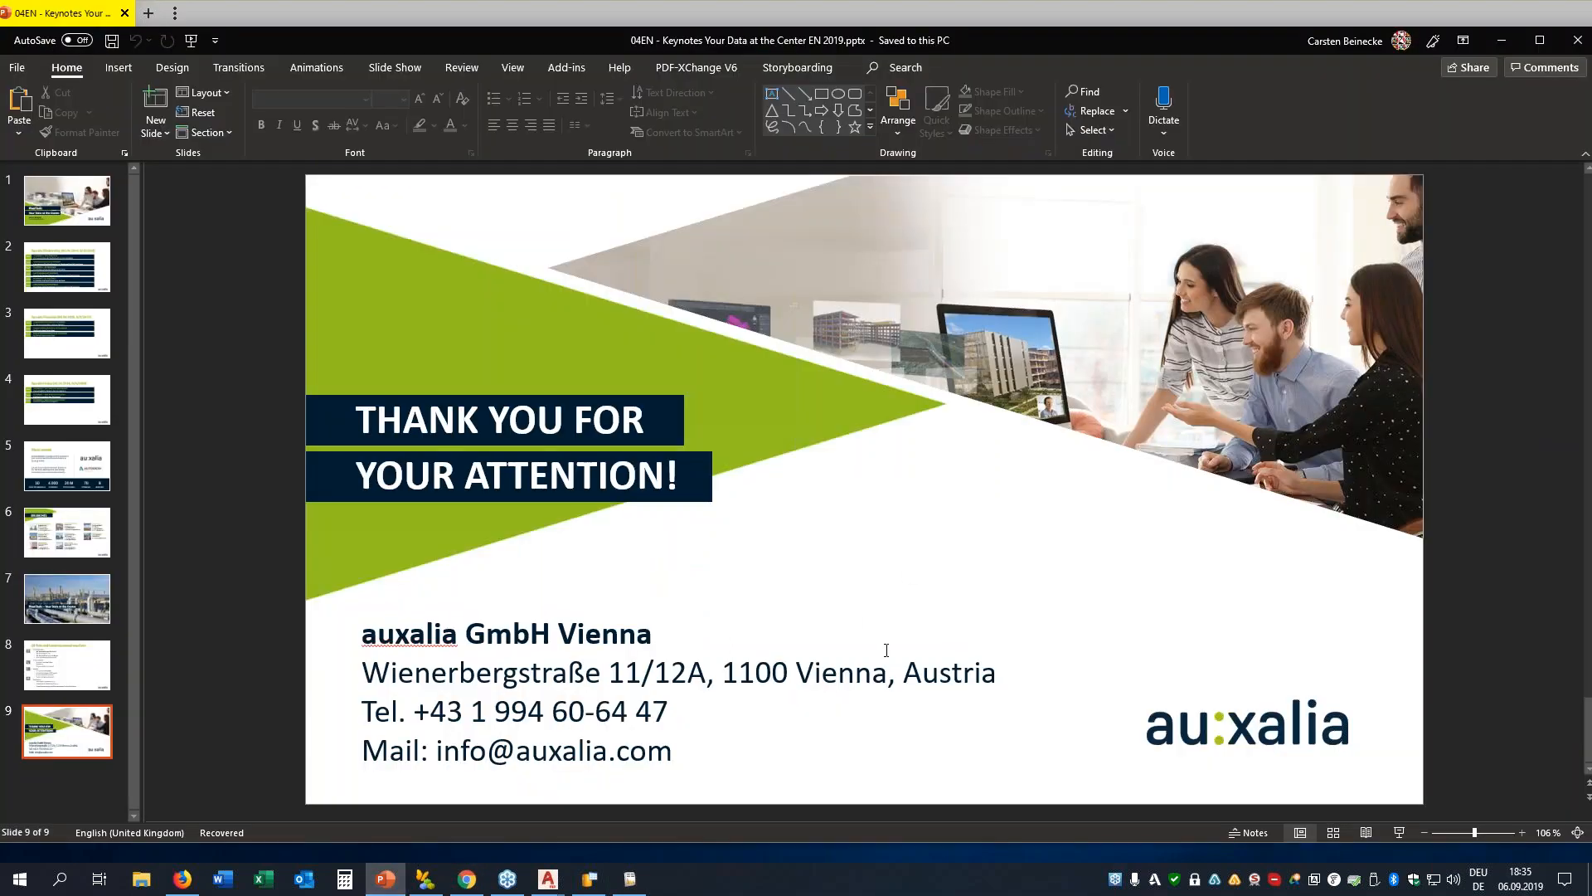